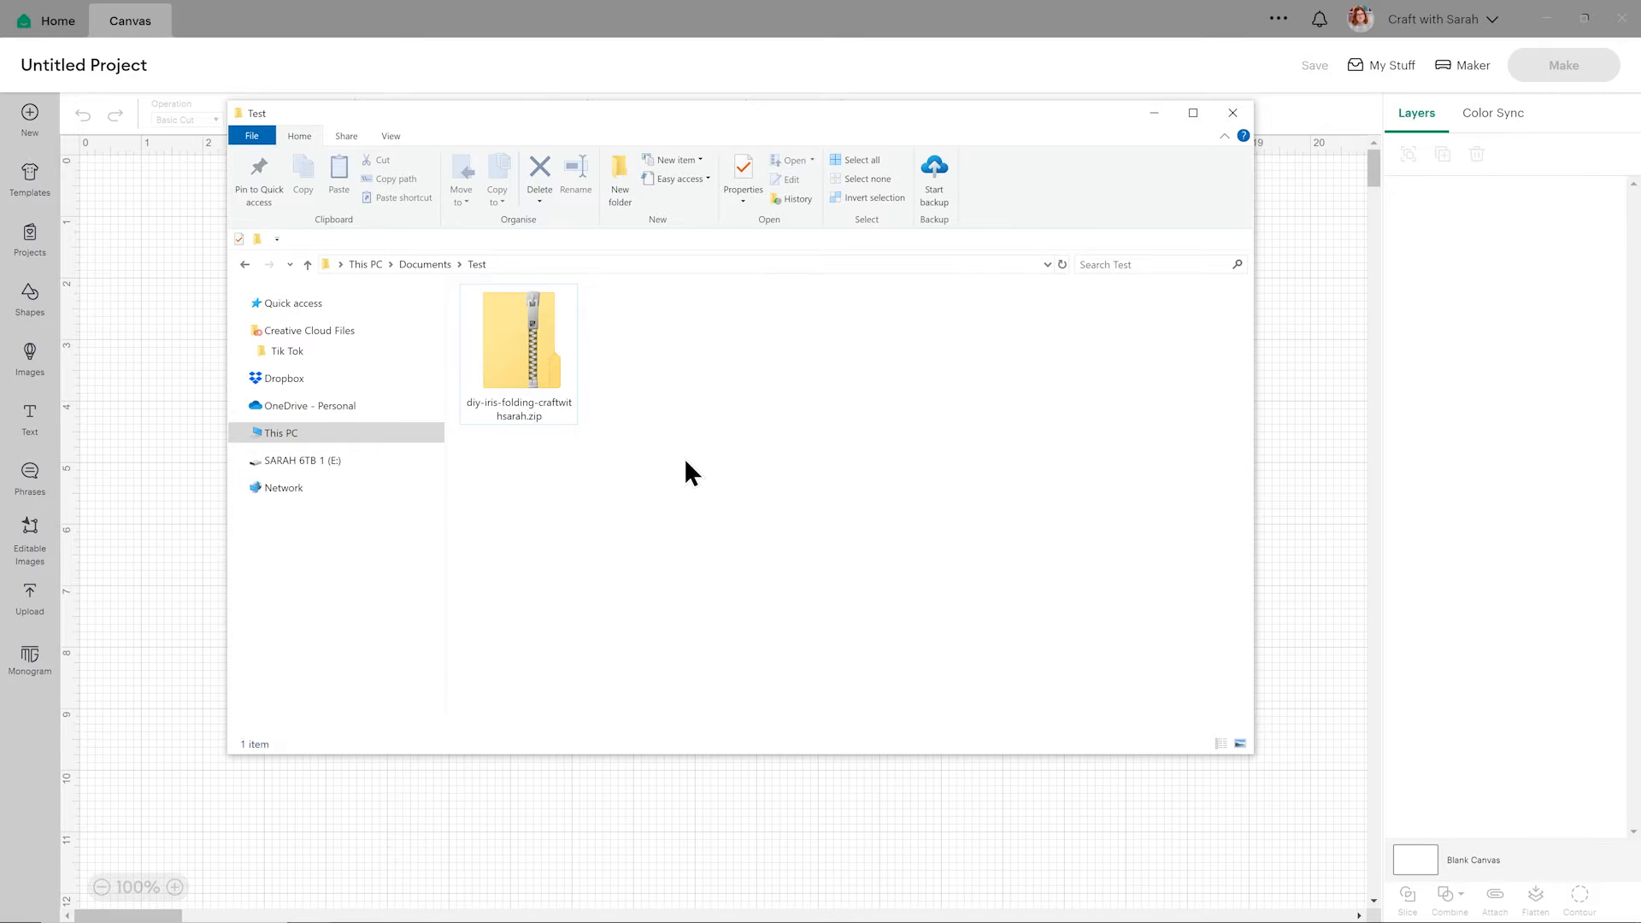
Step: Extract diy-iris-folding-craftwithsarah.zip in the Test folder to the suggested destination
click(516, 350)
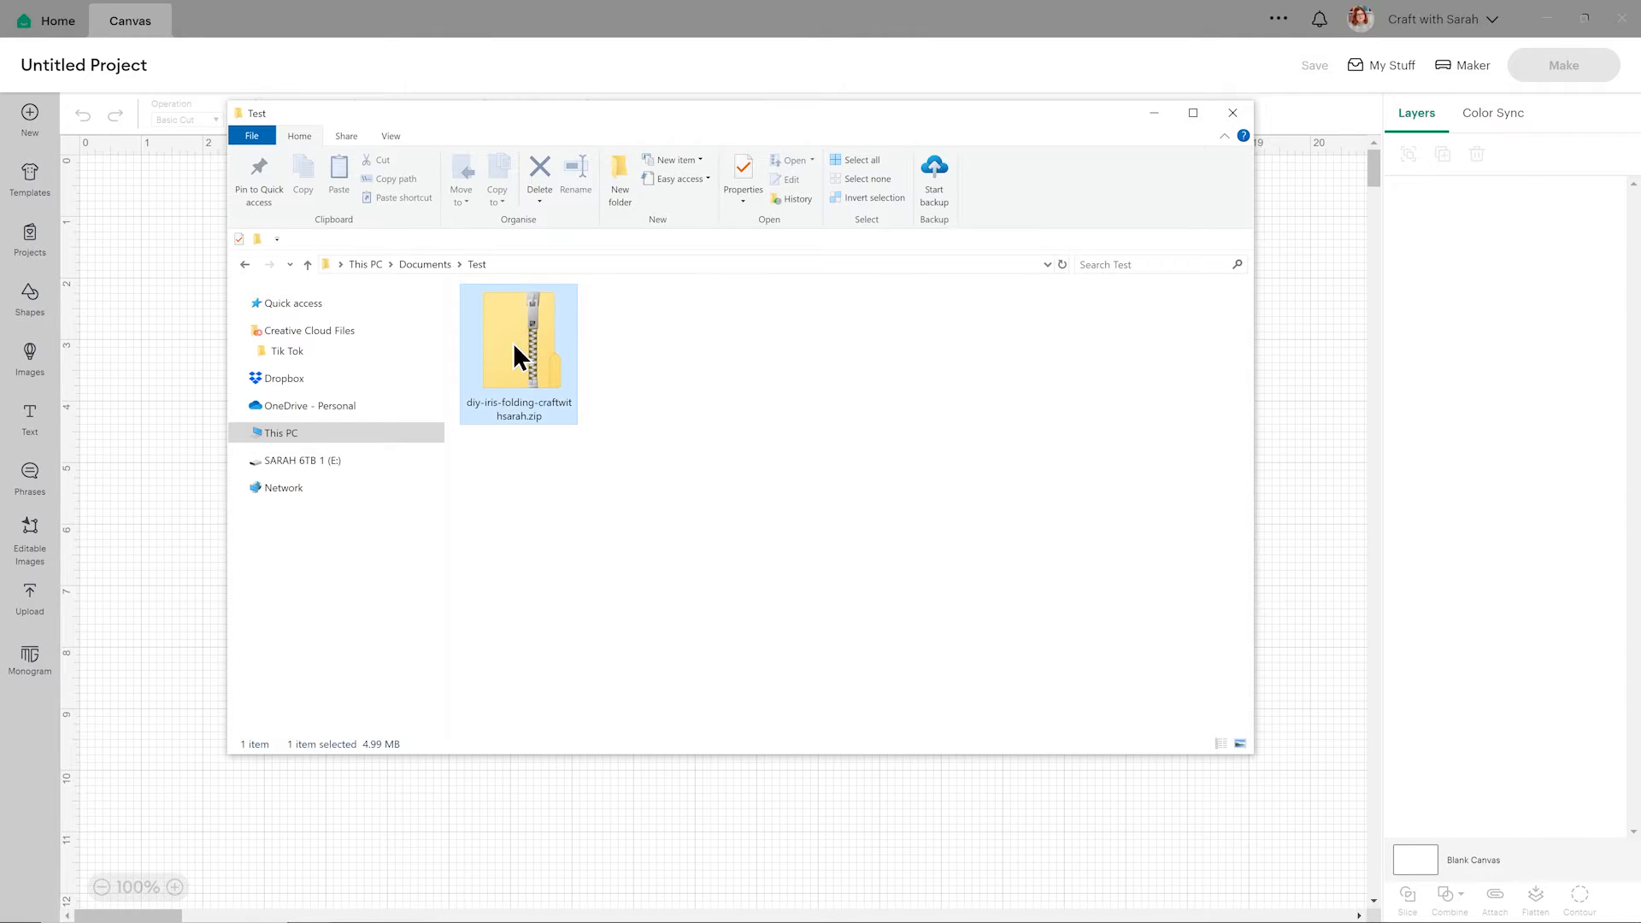
right_click(516, 351)
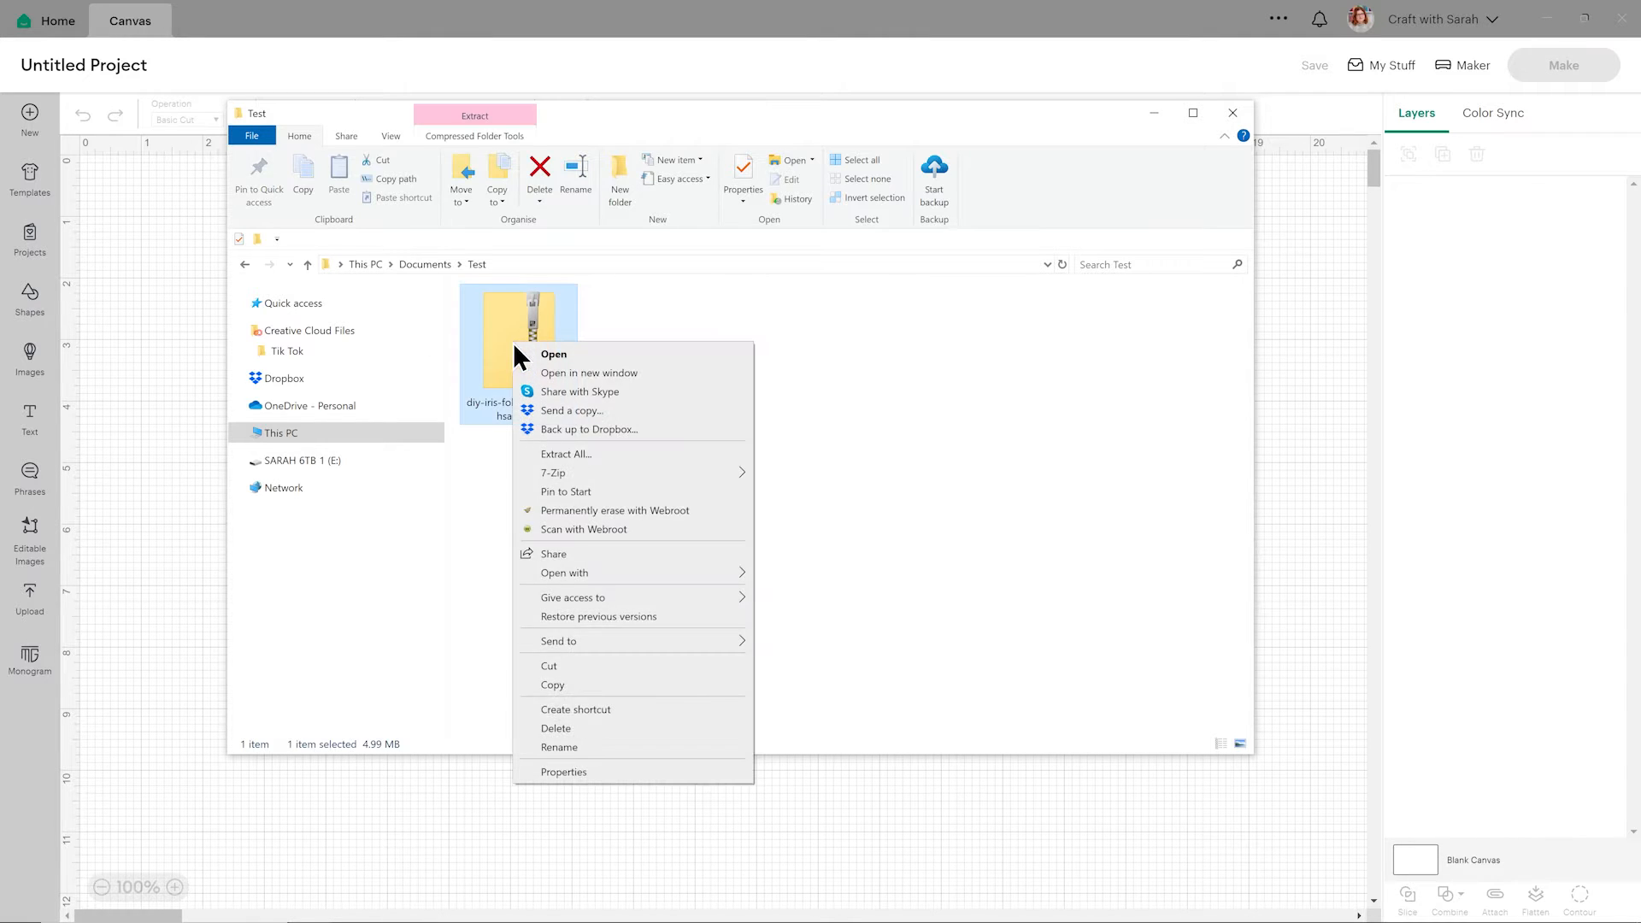
click(576, 454)
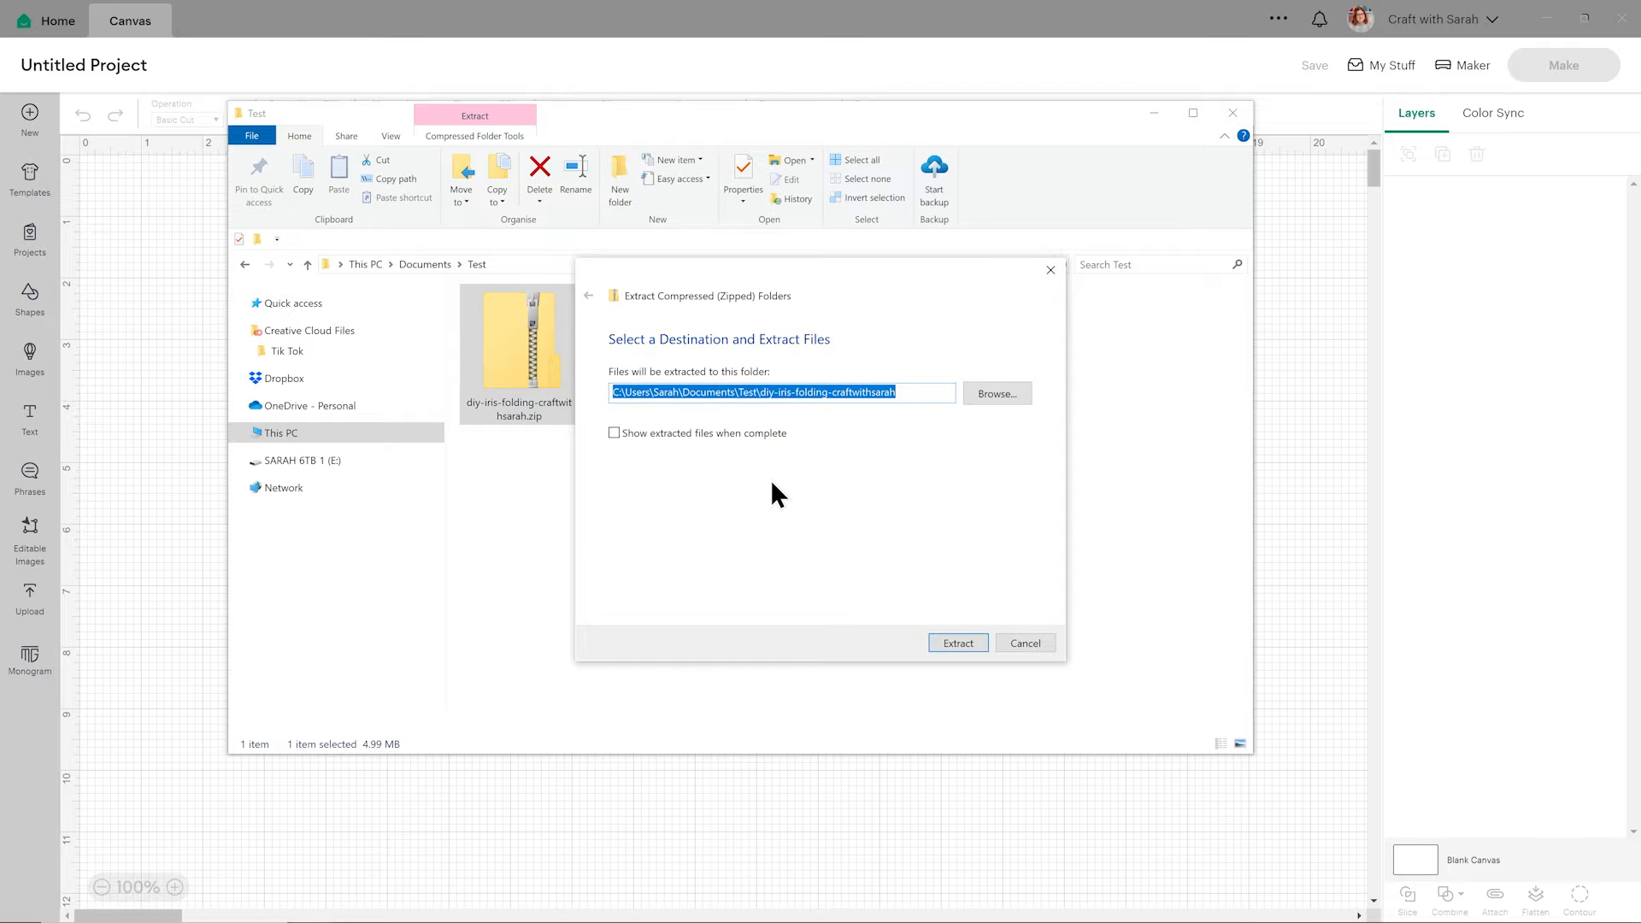
click(948, 644)
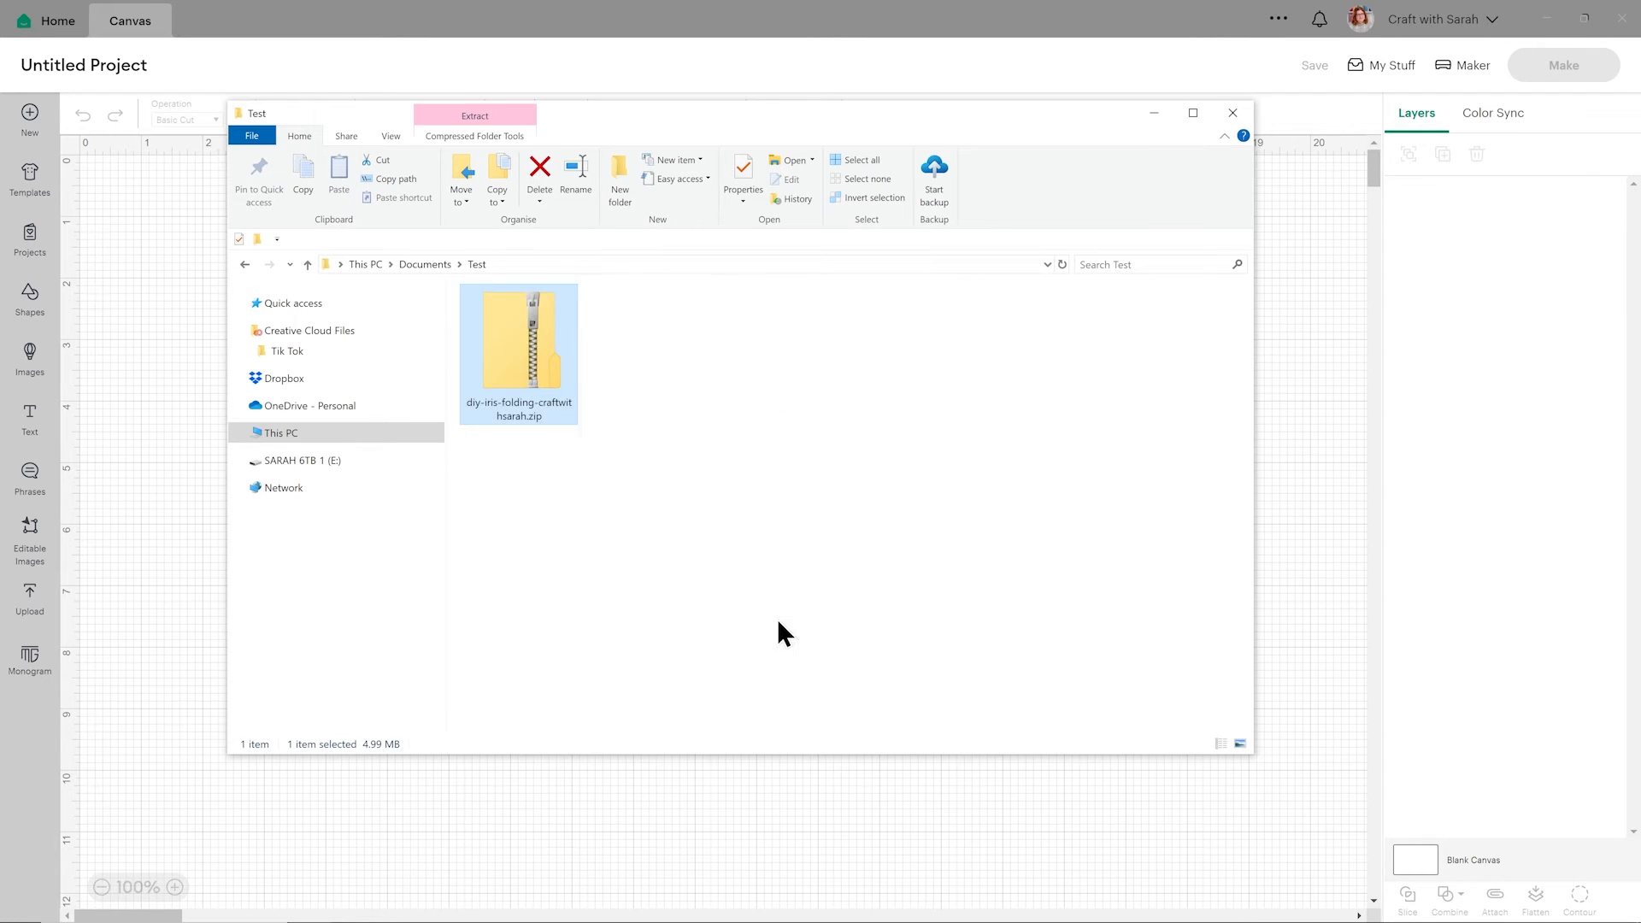
Step: Open the extracted diy-iris-folding-craftwithsarah folder and its inner folder, and move the file window aside
click(536, 412)
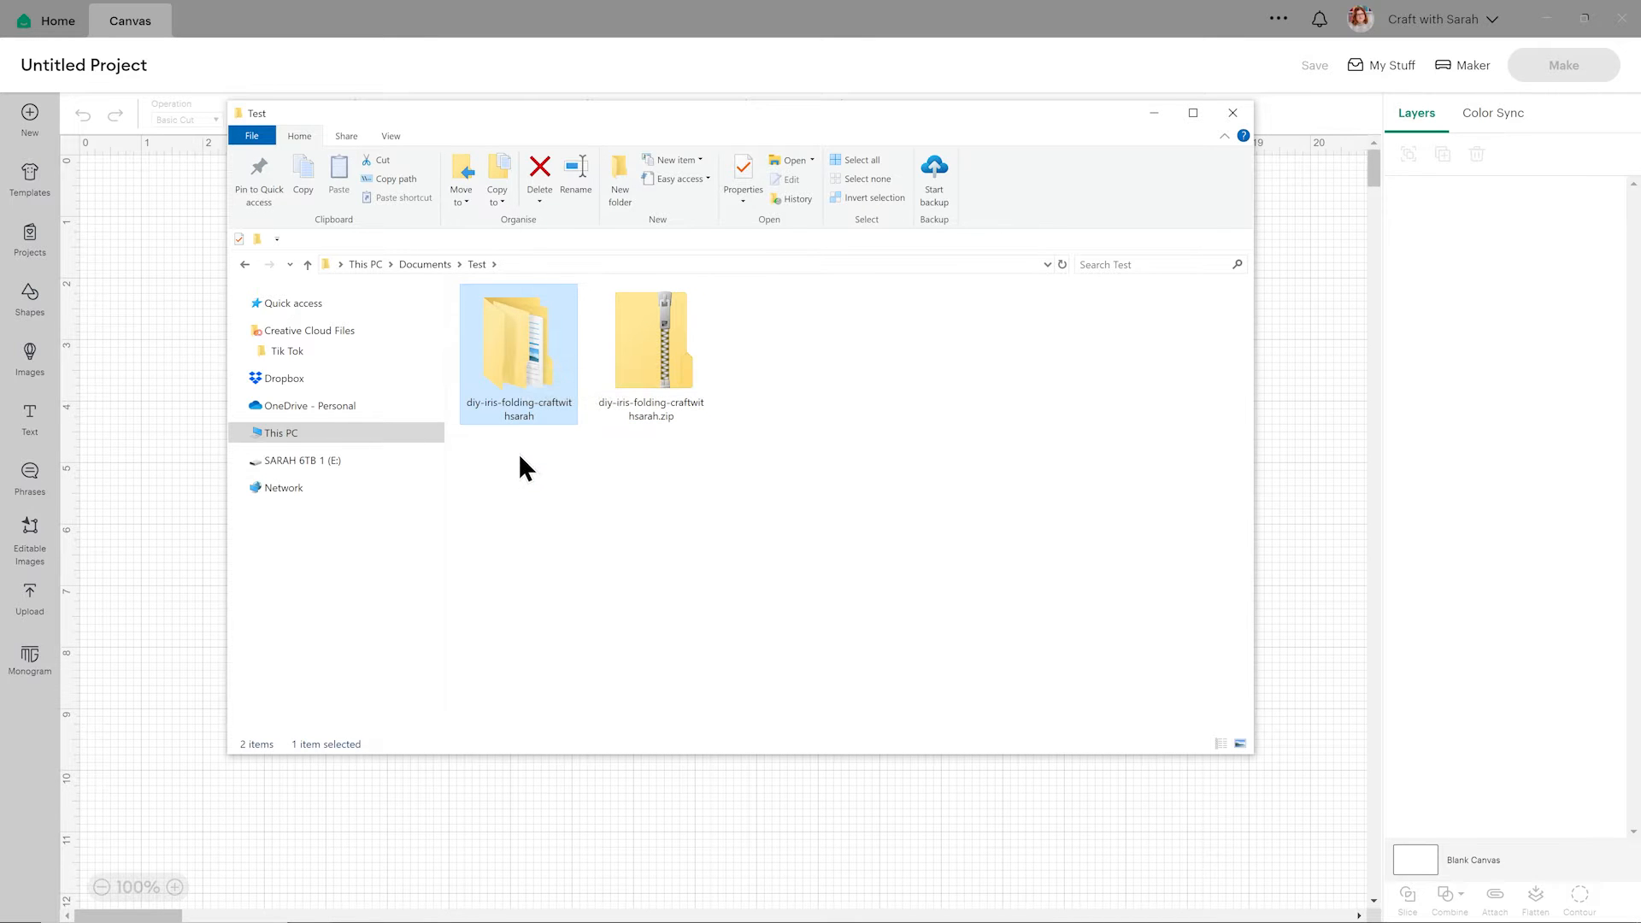
double_click(534, 394)
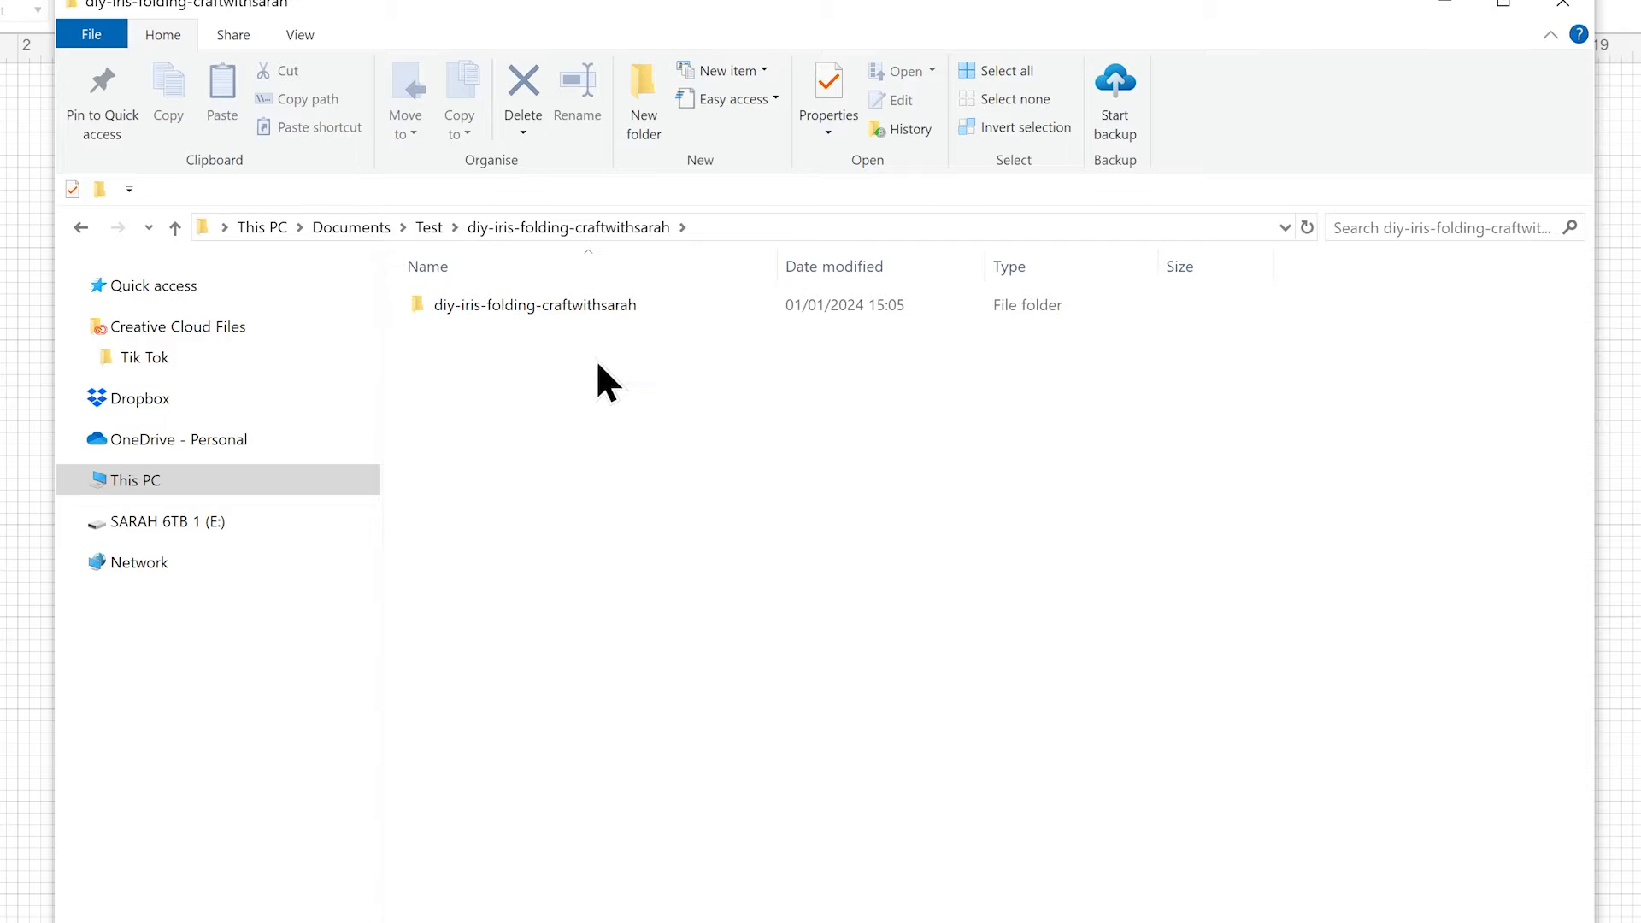
double_click(618, 301)
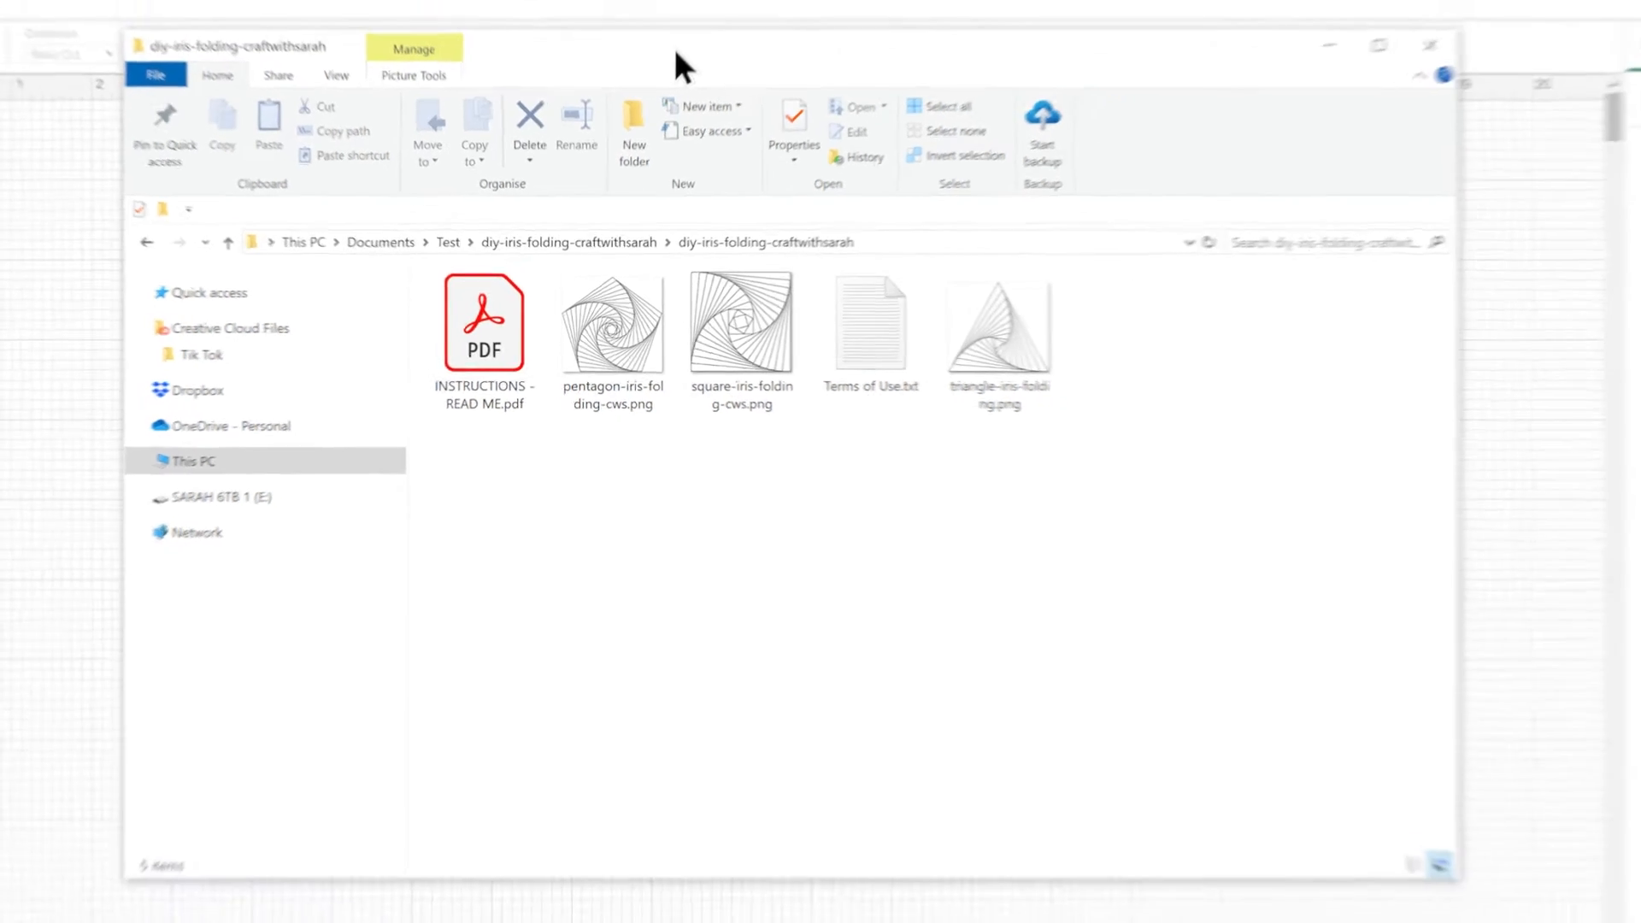
drag(672, 77, 1467, 247)
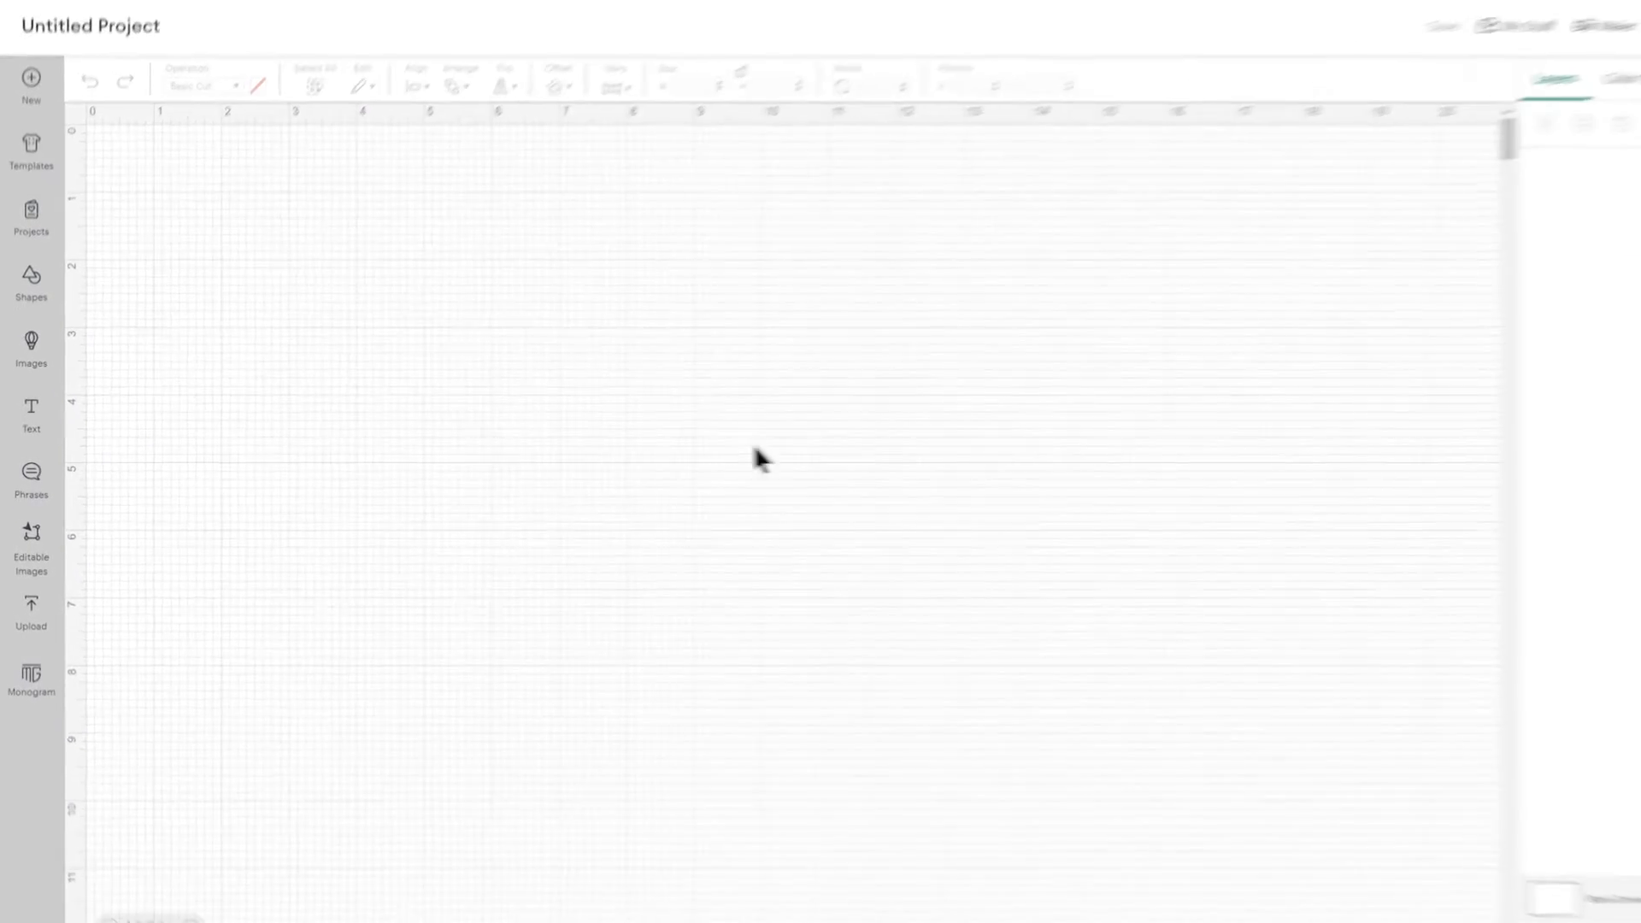
Step: Start a new image upload in Cricut Design Space and supply square-iris-folding-cws.png from the extracted folder
click(49, 677)
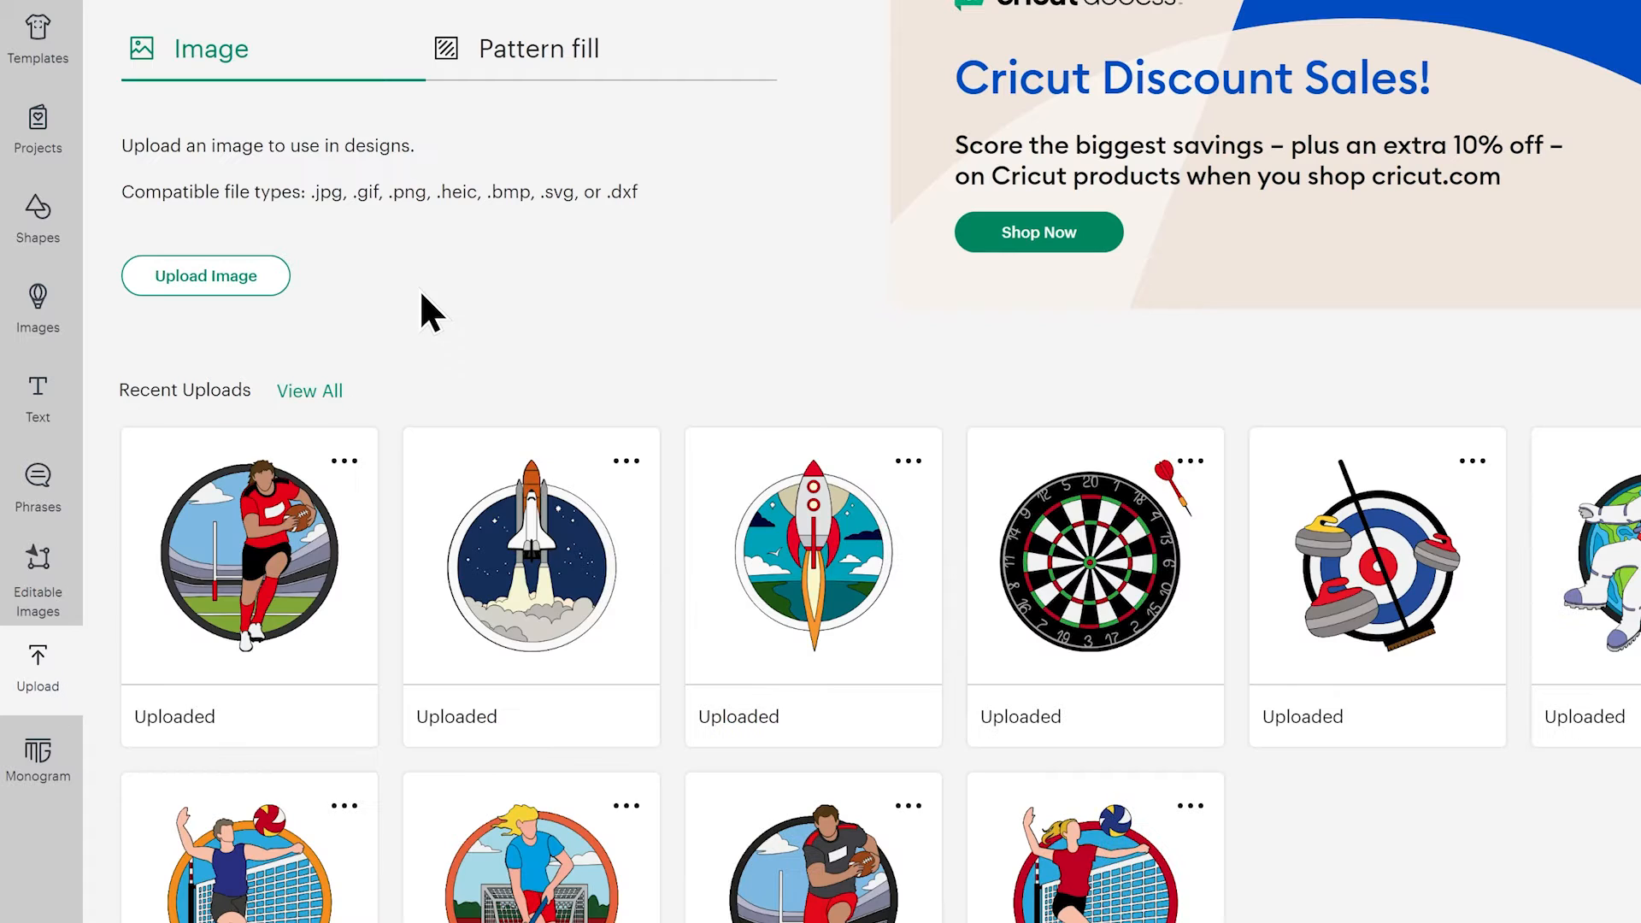
click(215, 279)
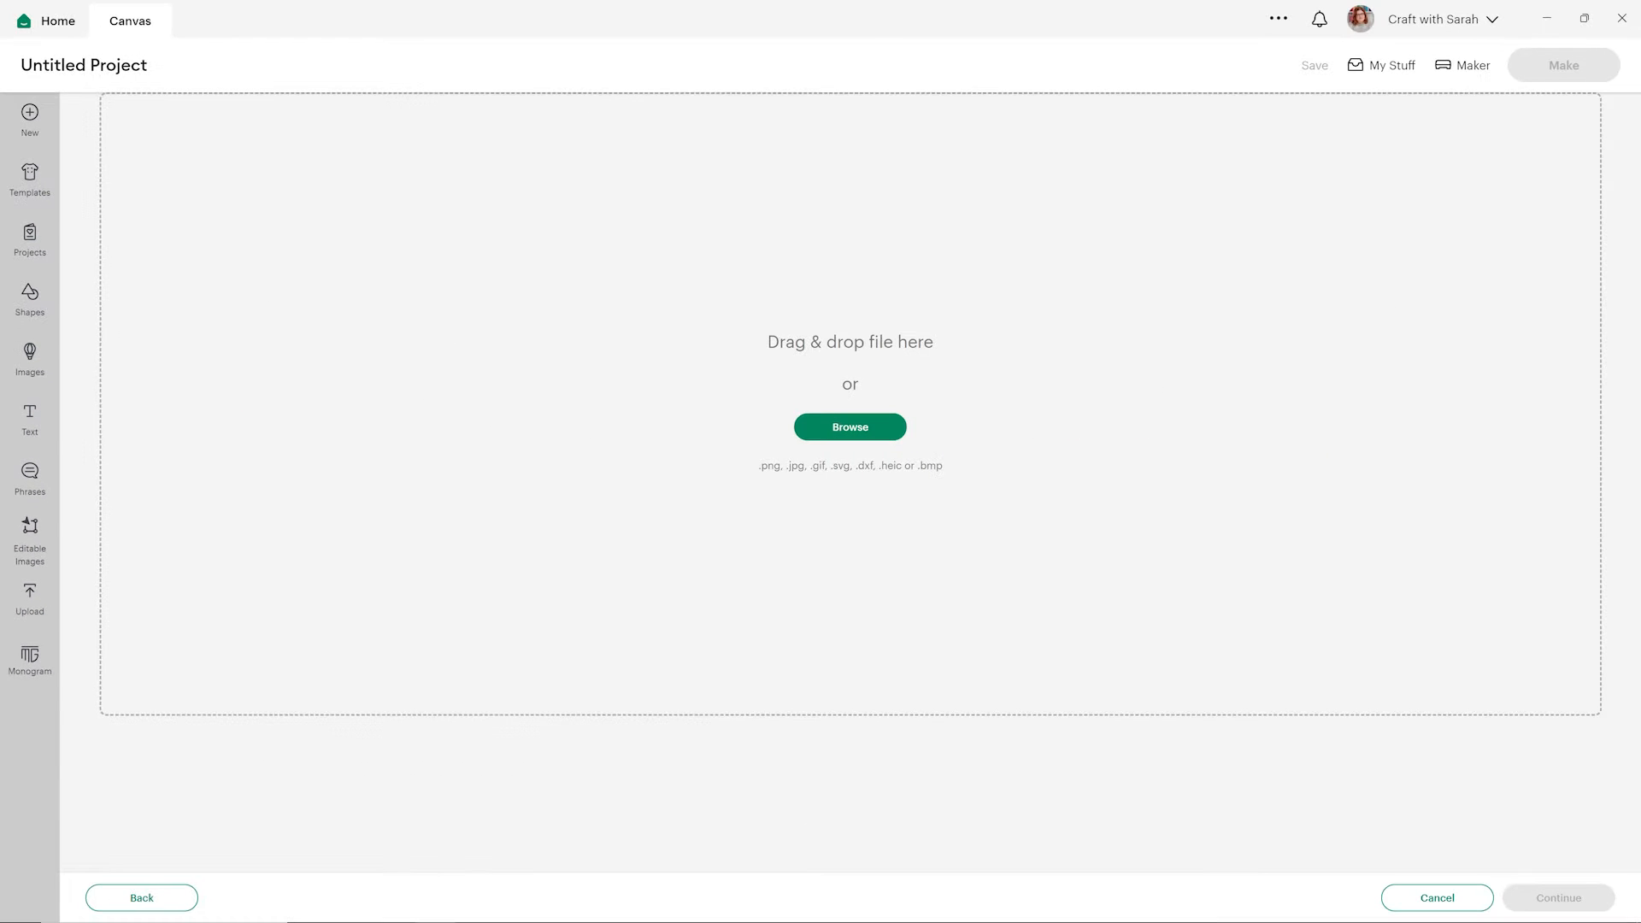
drag(1640, 479, 1039, 390)
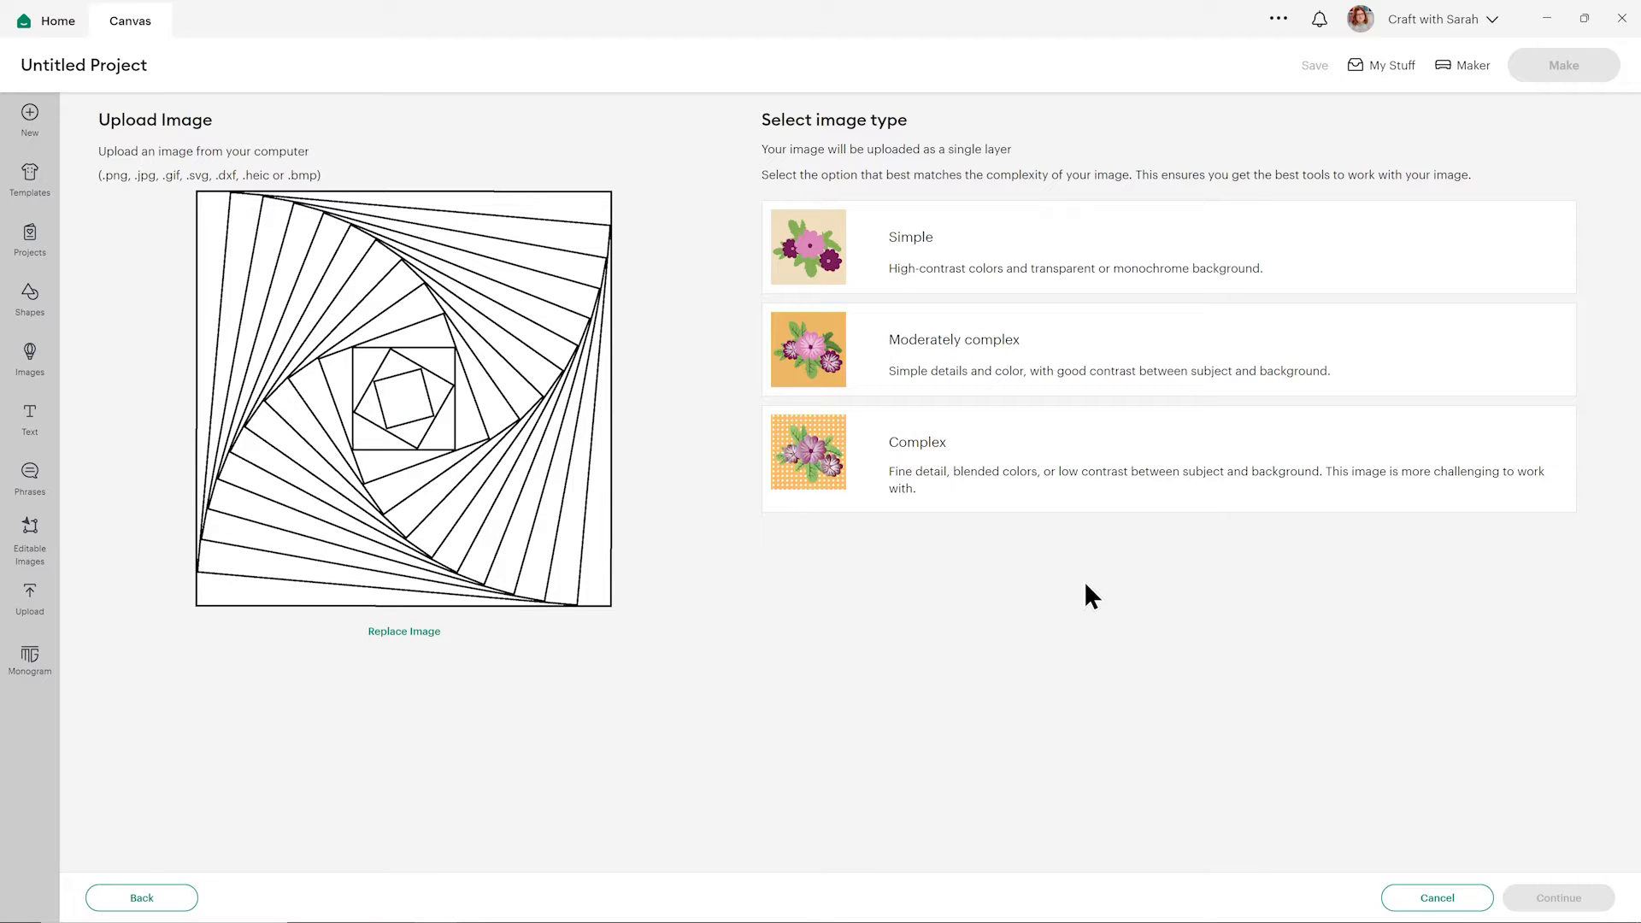
Step: Set the image type to Complex, keep the background, and upload the pattern as a Print Then Cut image
click(1063, 458)
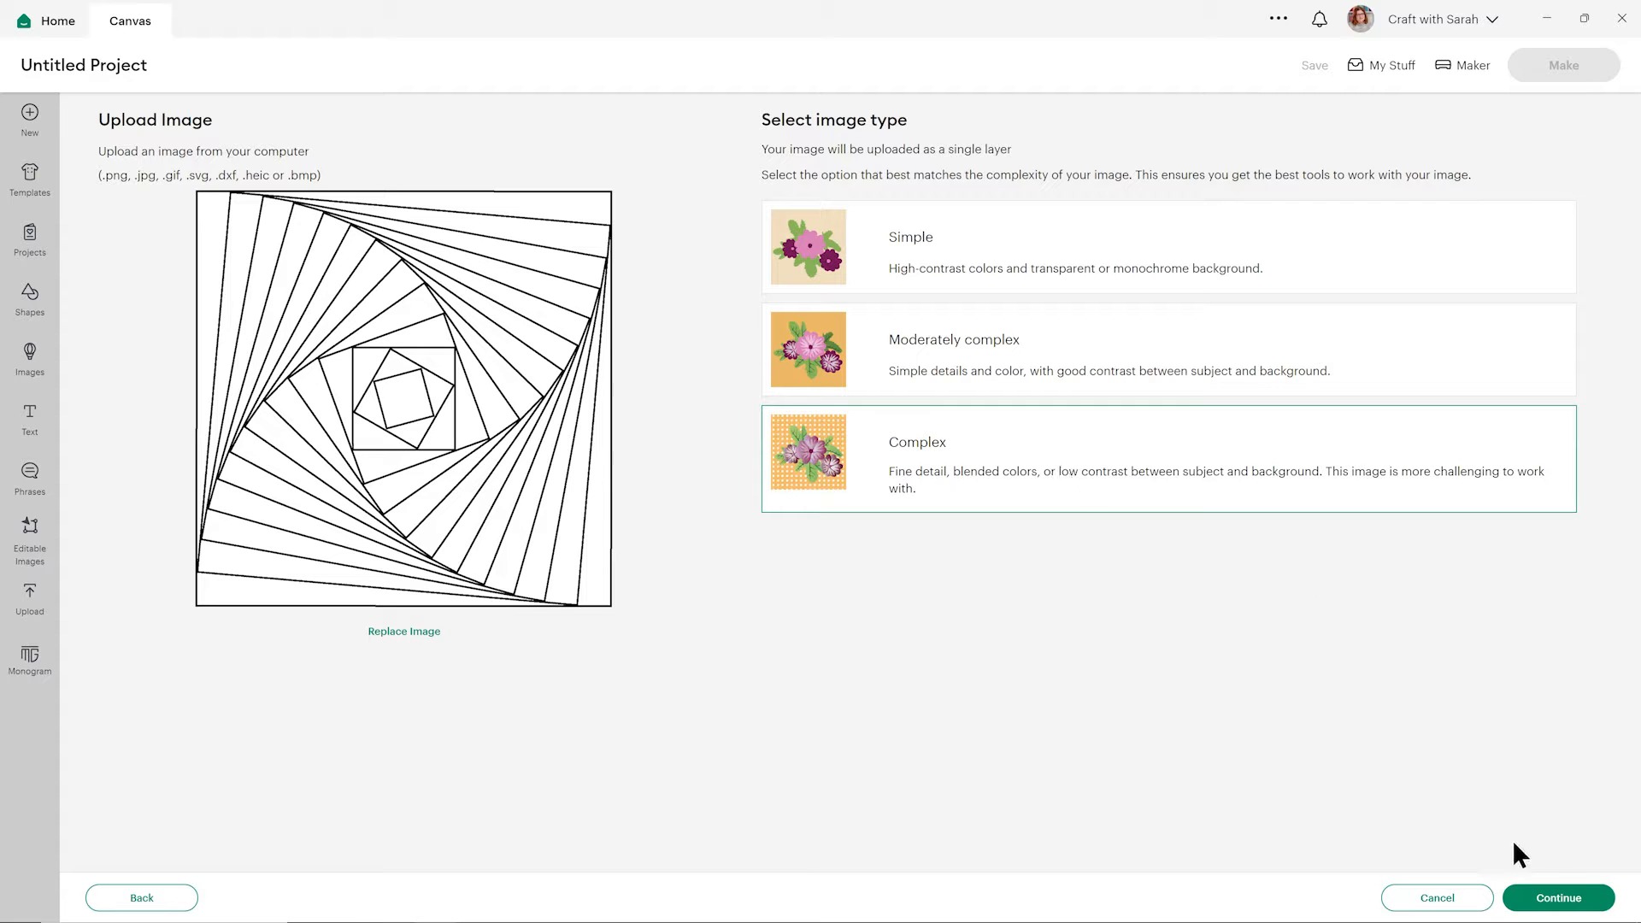
click(1559, 897)
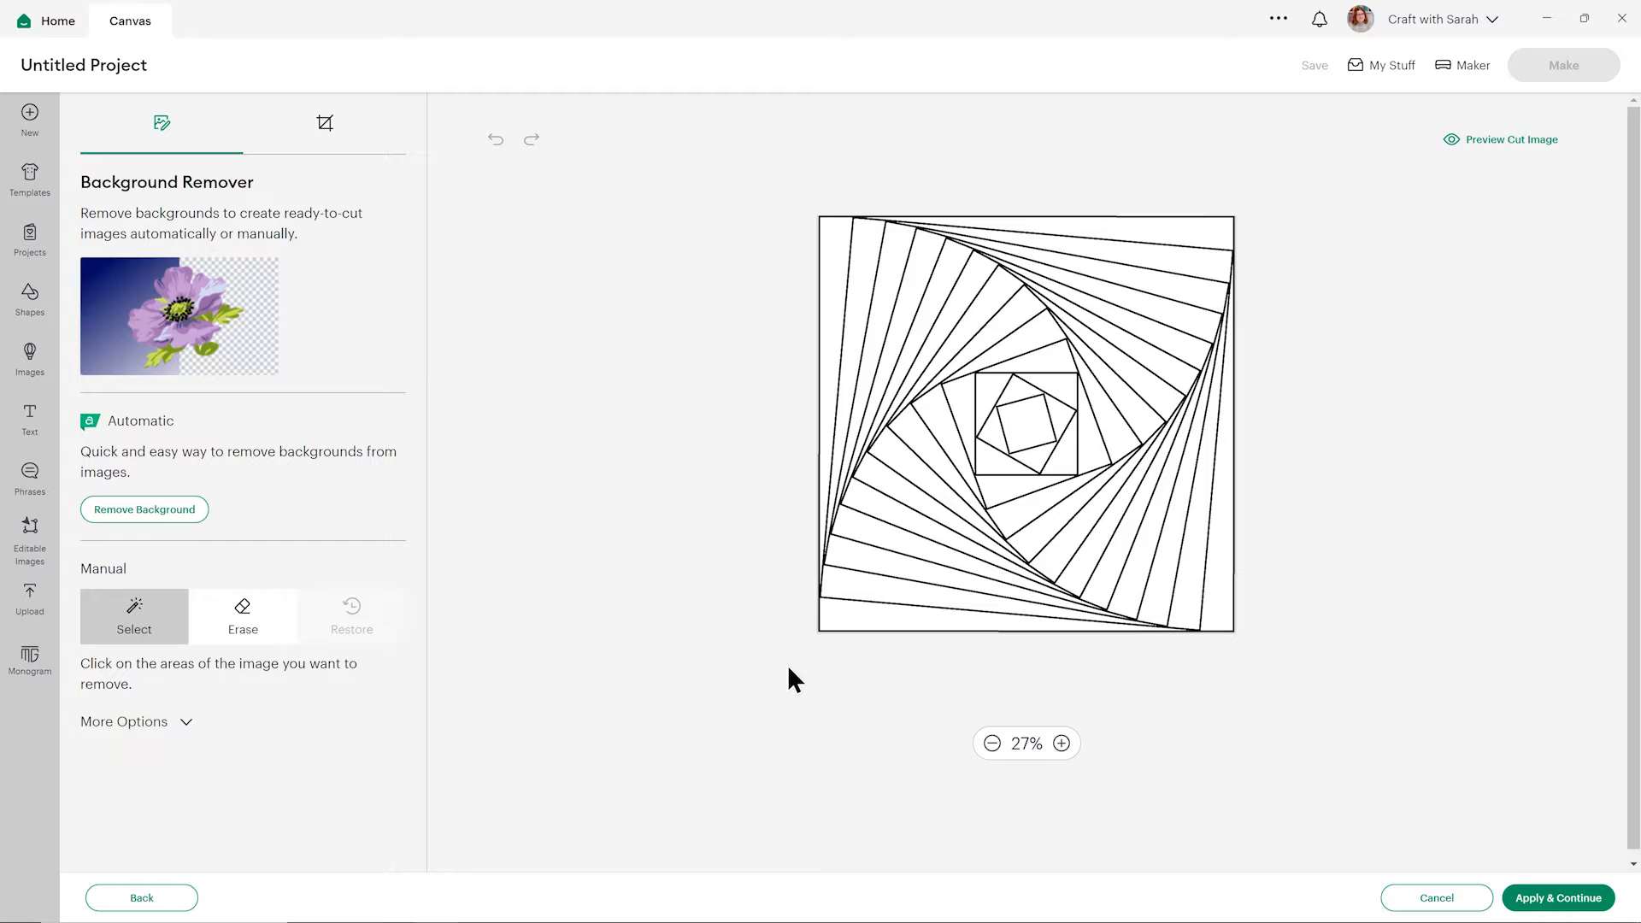
click(1531, 899)
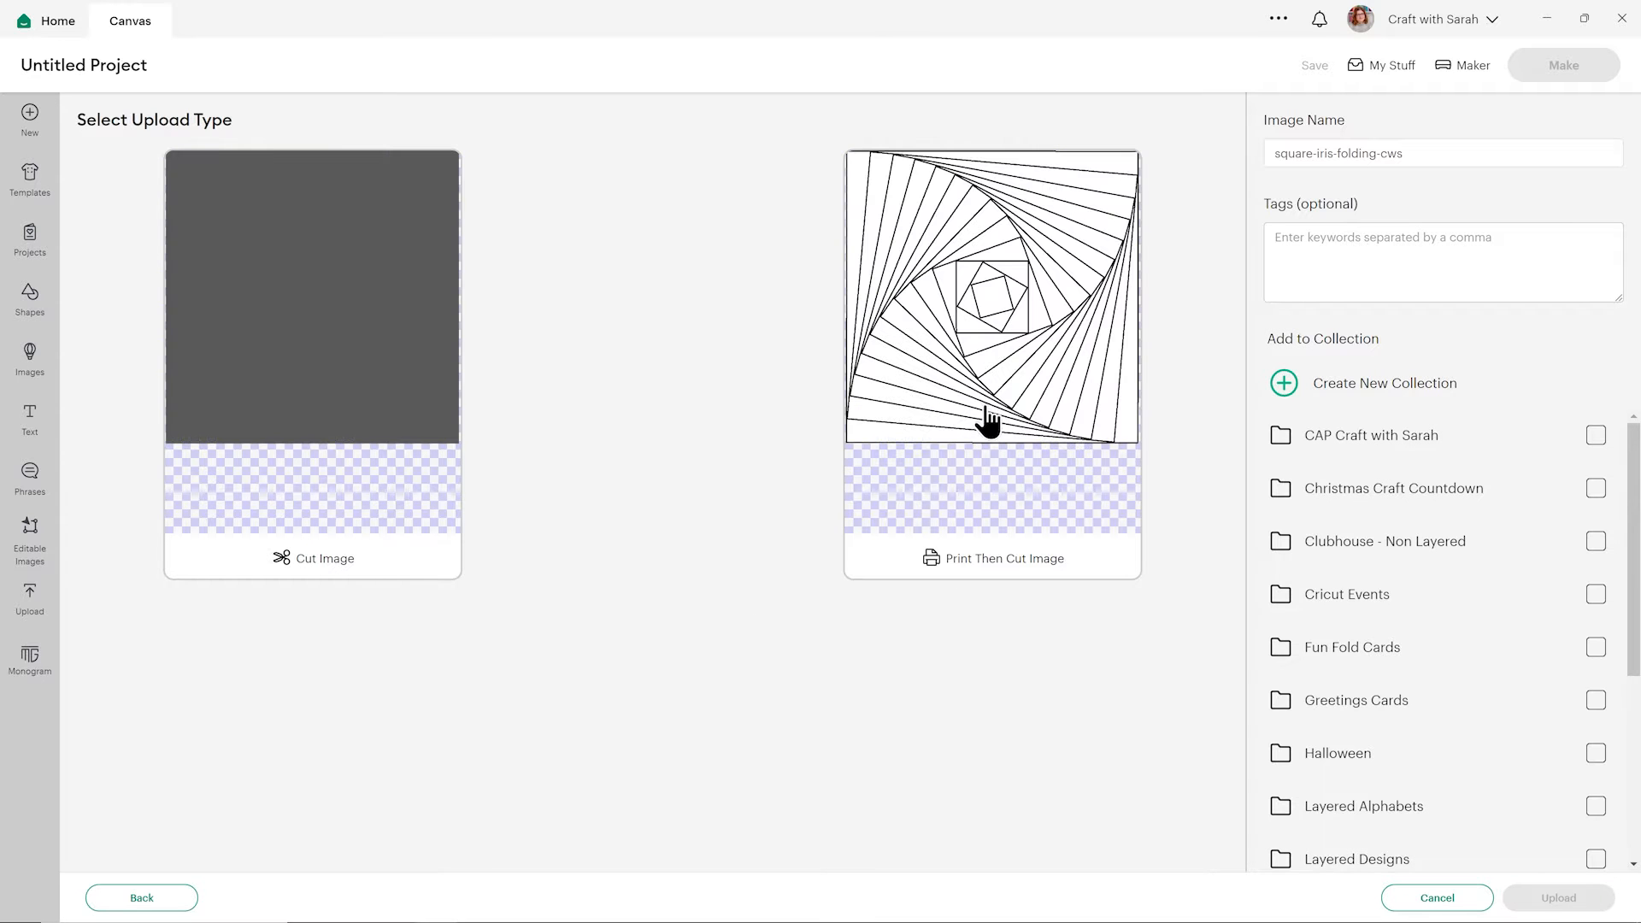
click(989, 419)
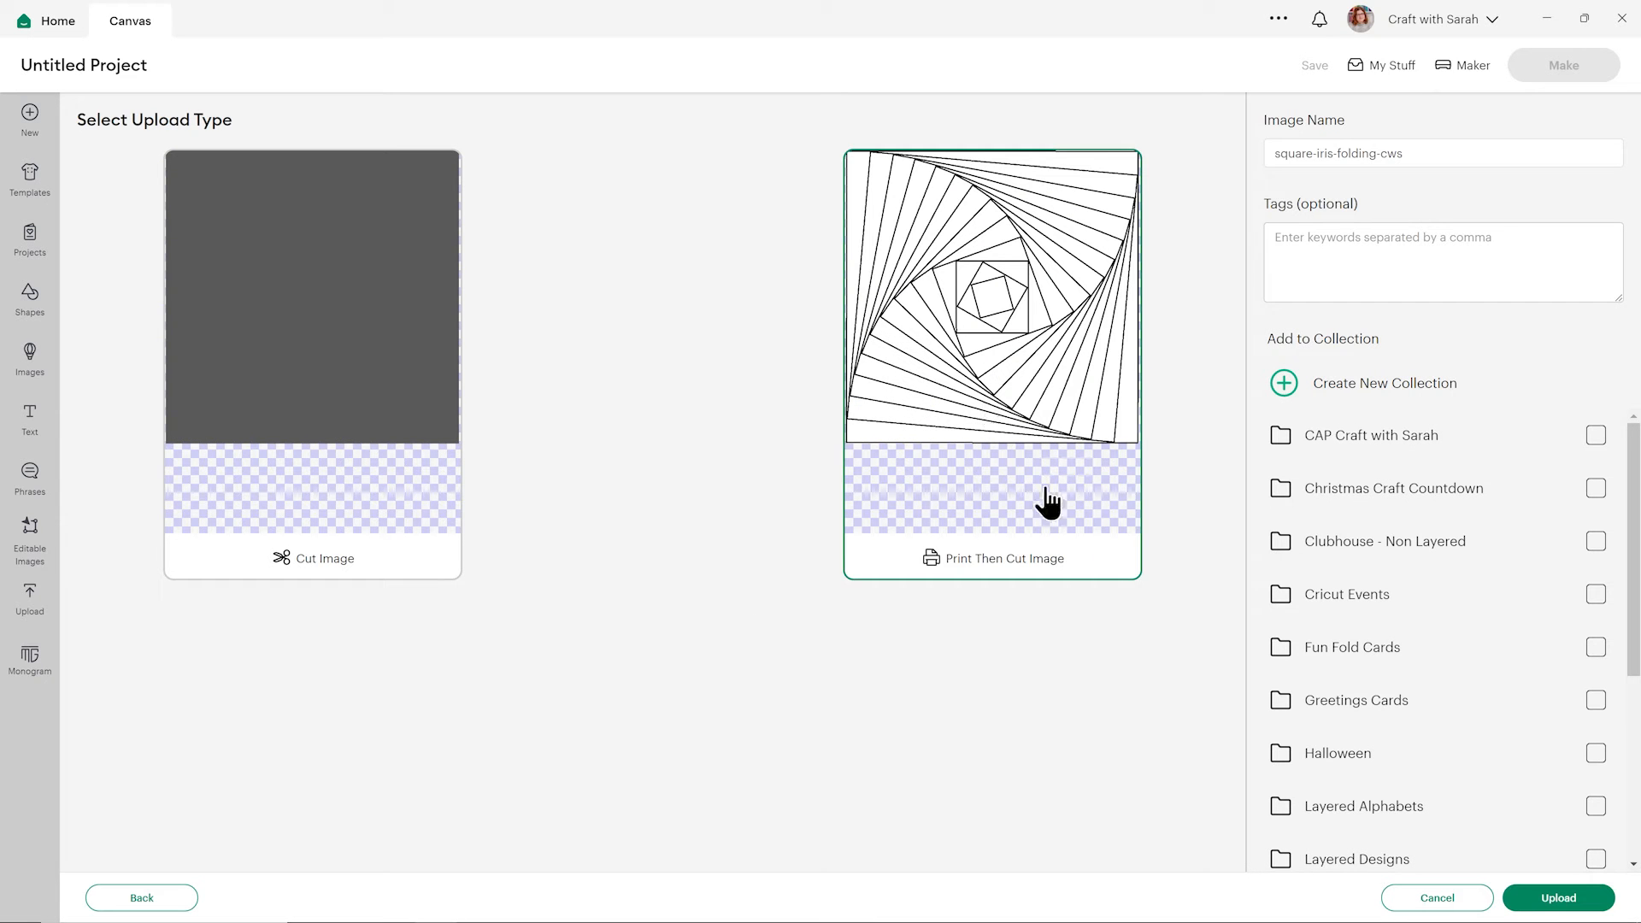
click(1548, 898)
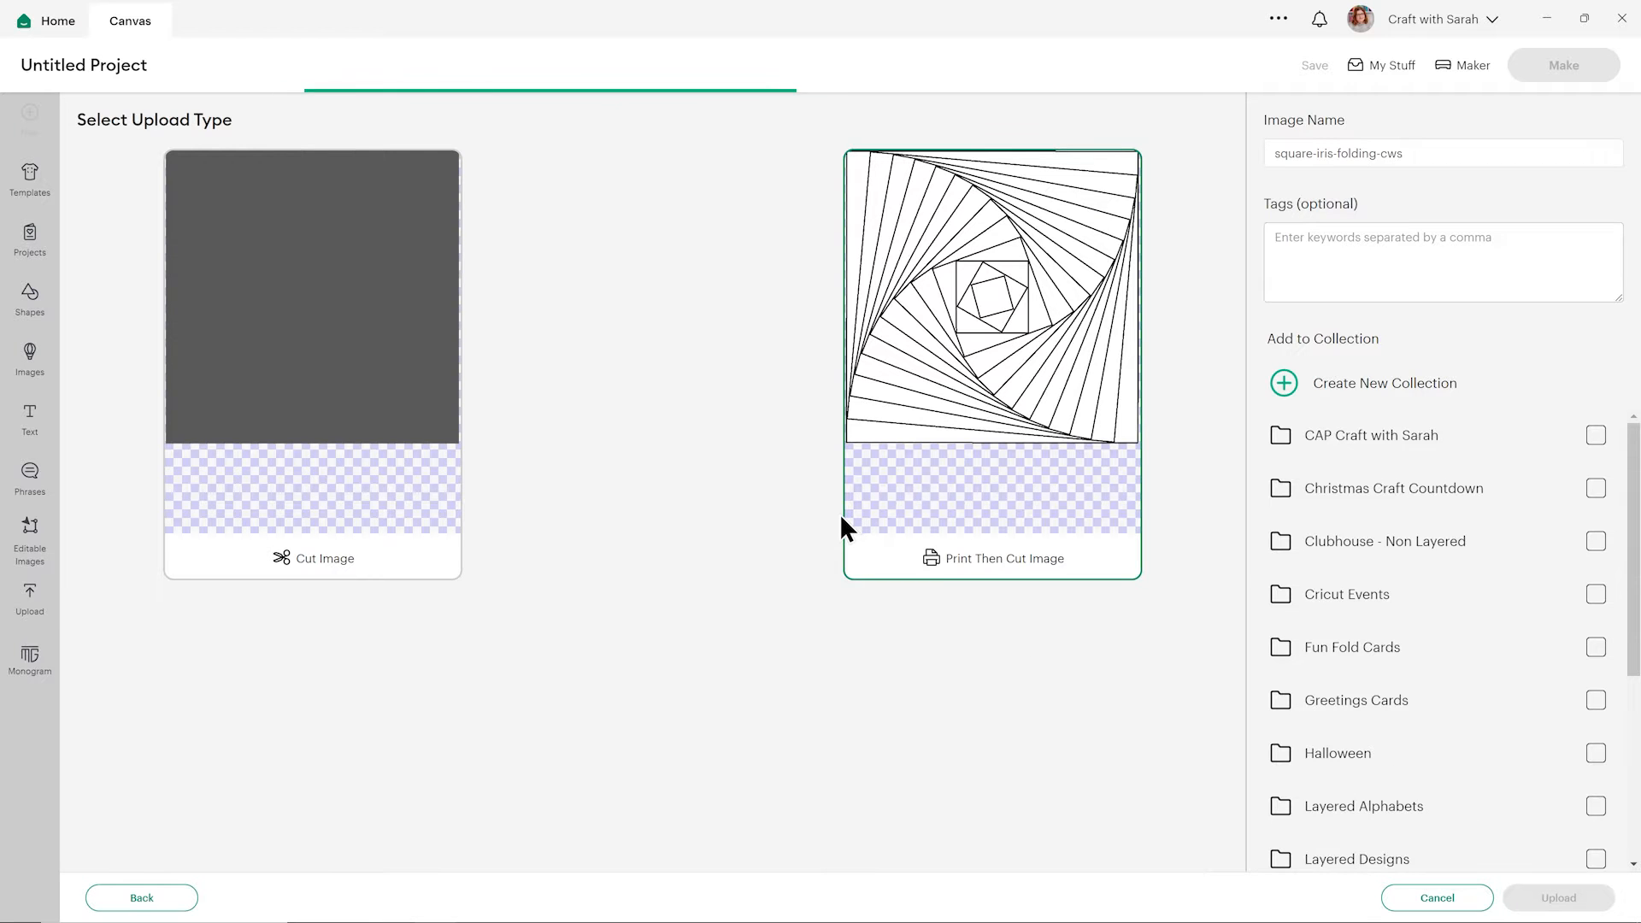
Step: Add the uploaded square iris folding pattern to the canvas and move it to about X 12.25, Y 0.875
click(205, 508)
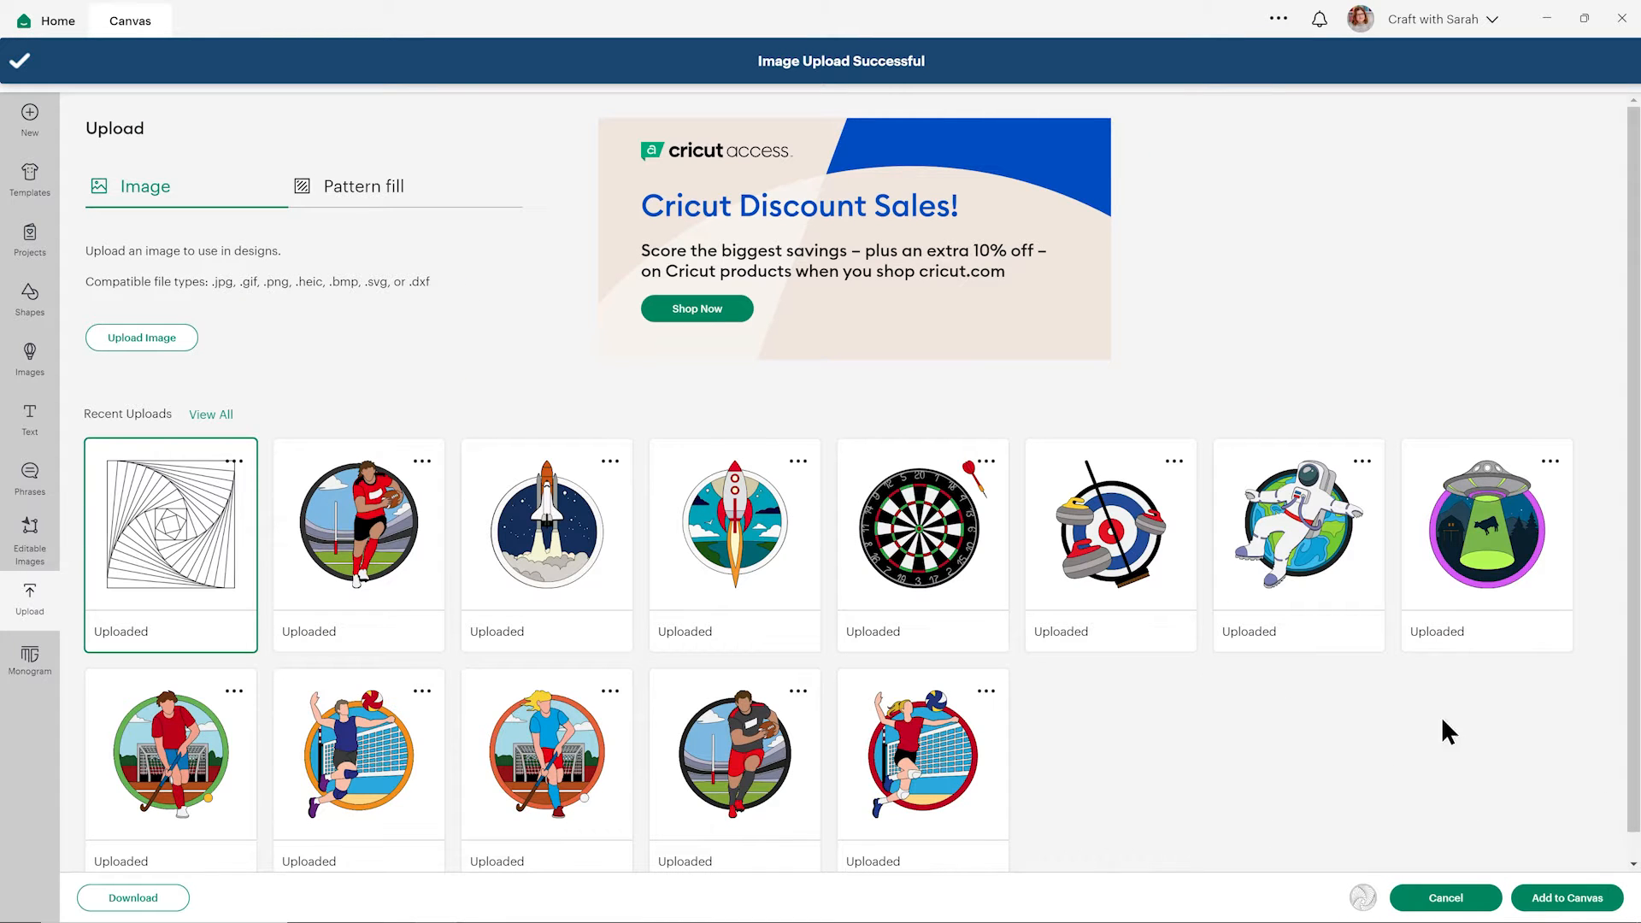
click(1527, 890)
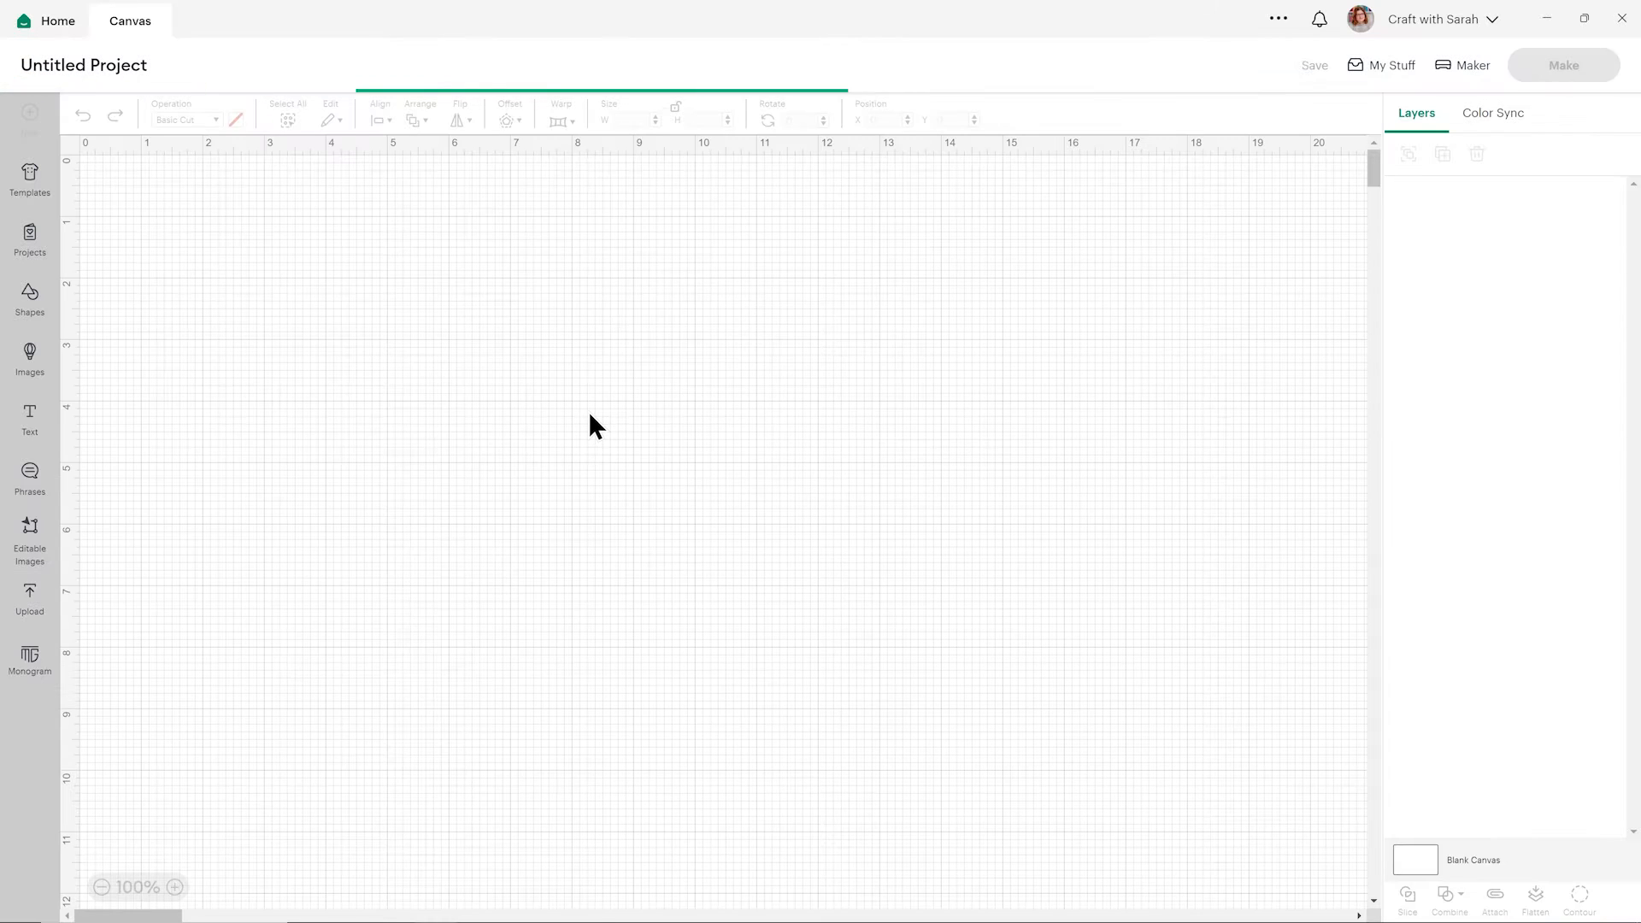
drag(883, 185, 1104, 280)
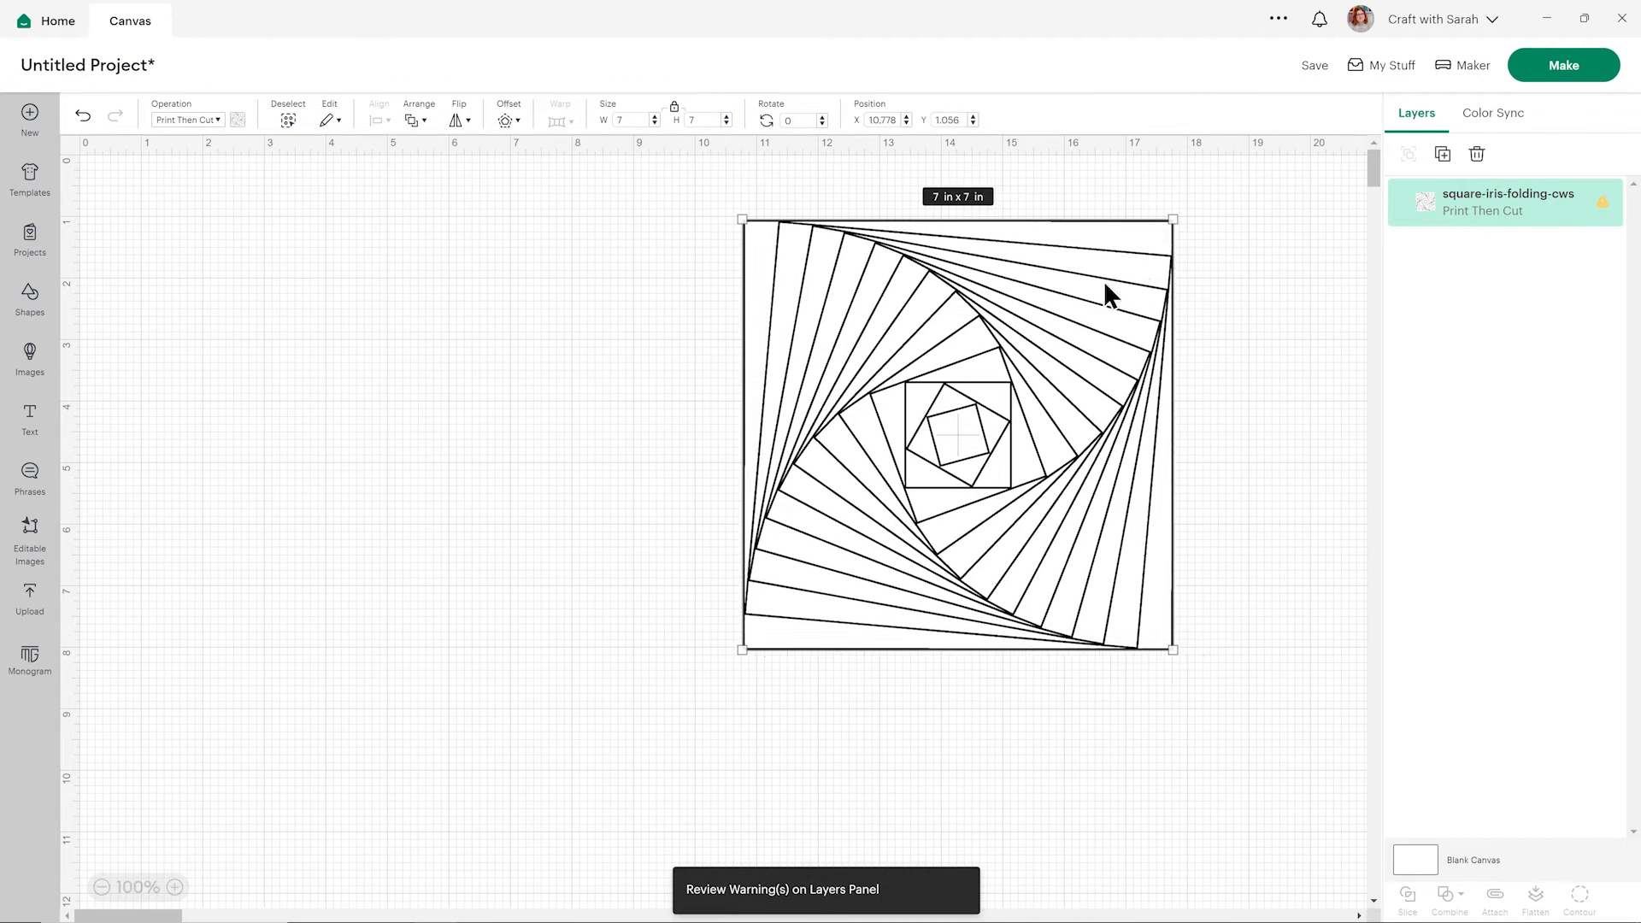
drag(1058, 347, 1060, 345)
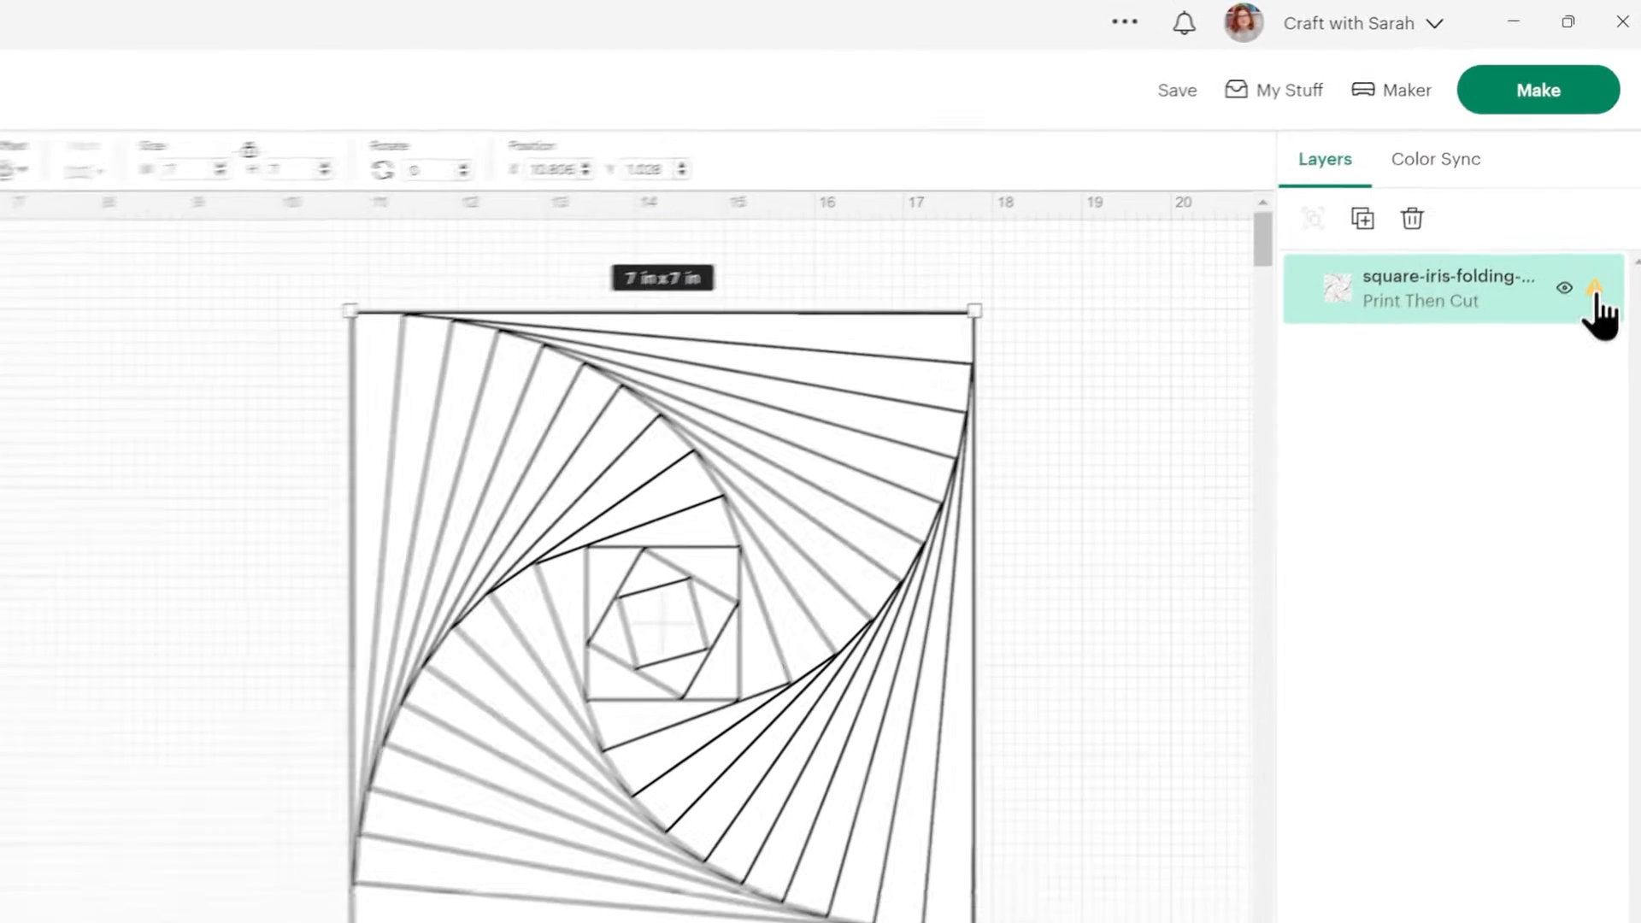
mouse_move(1594, 291)
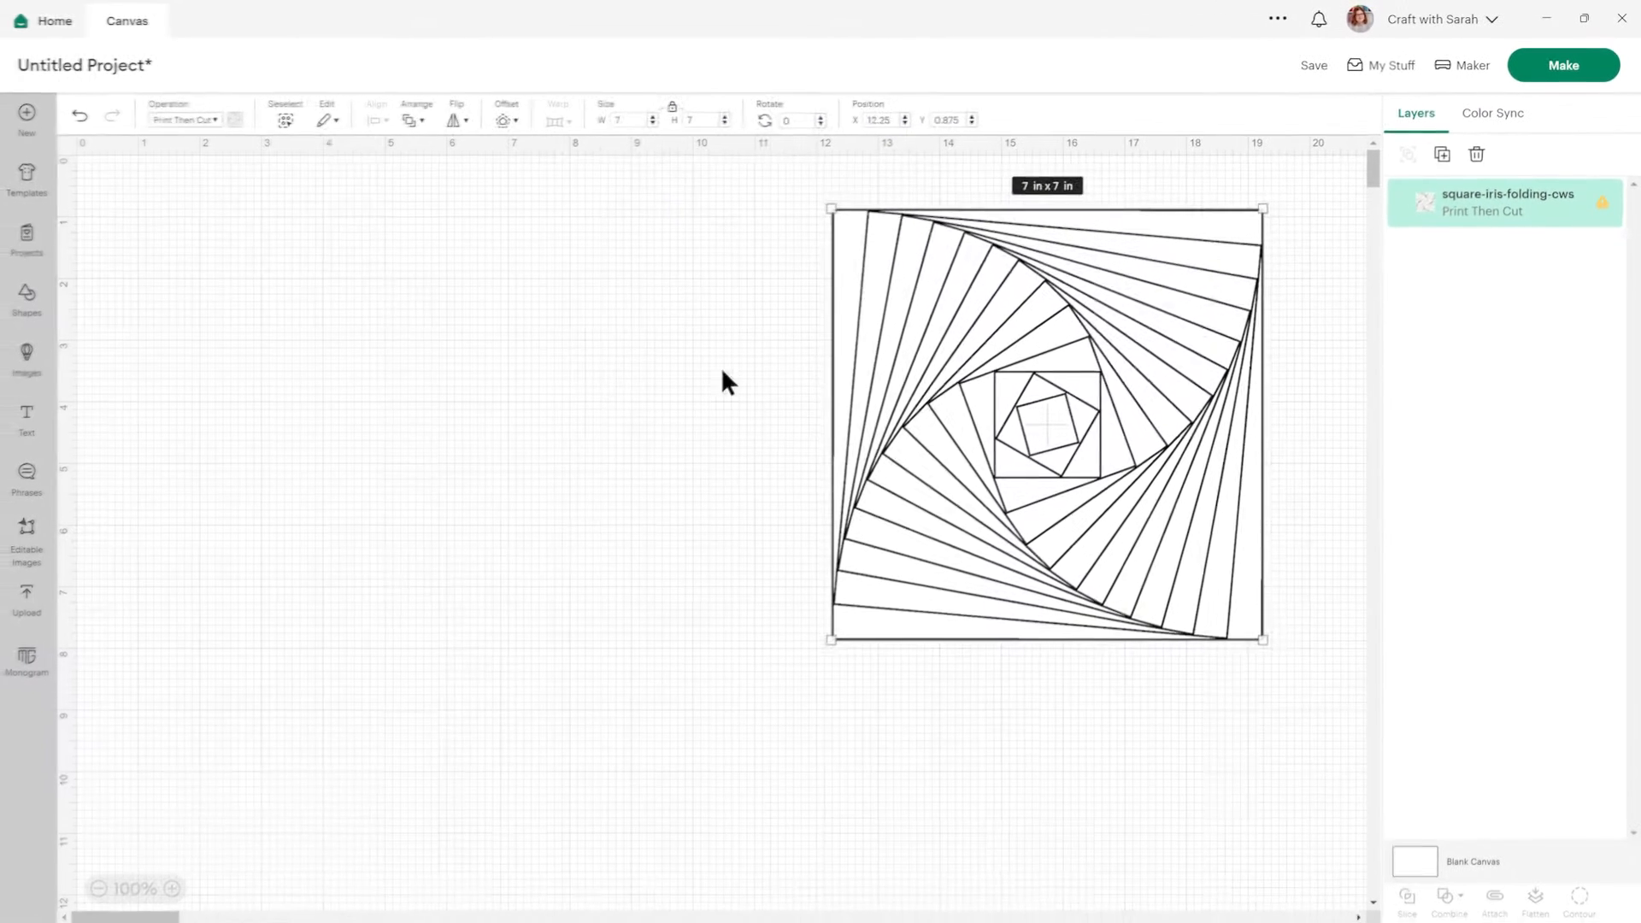
click(624, 373)
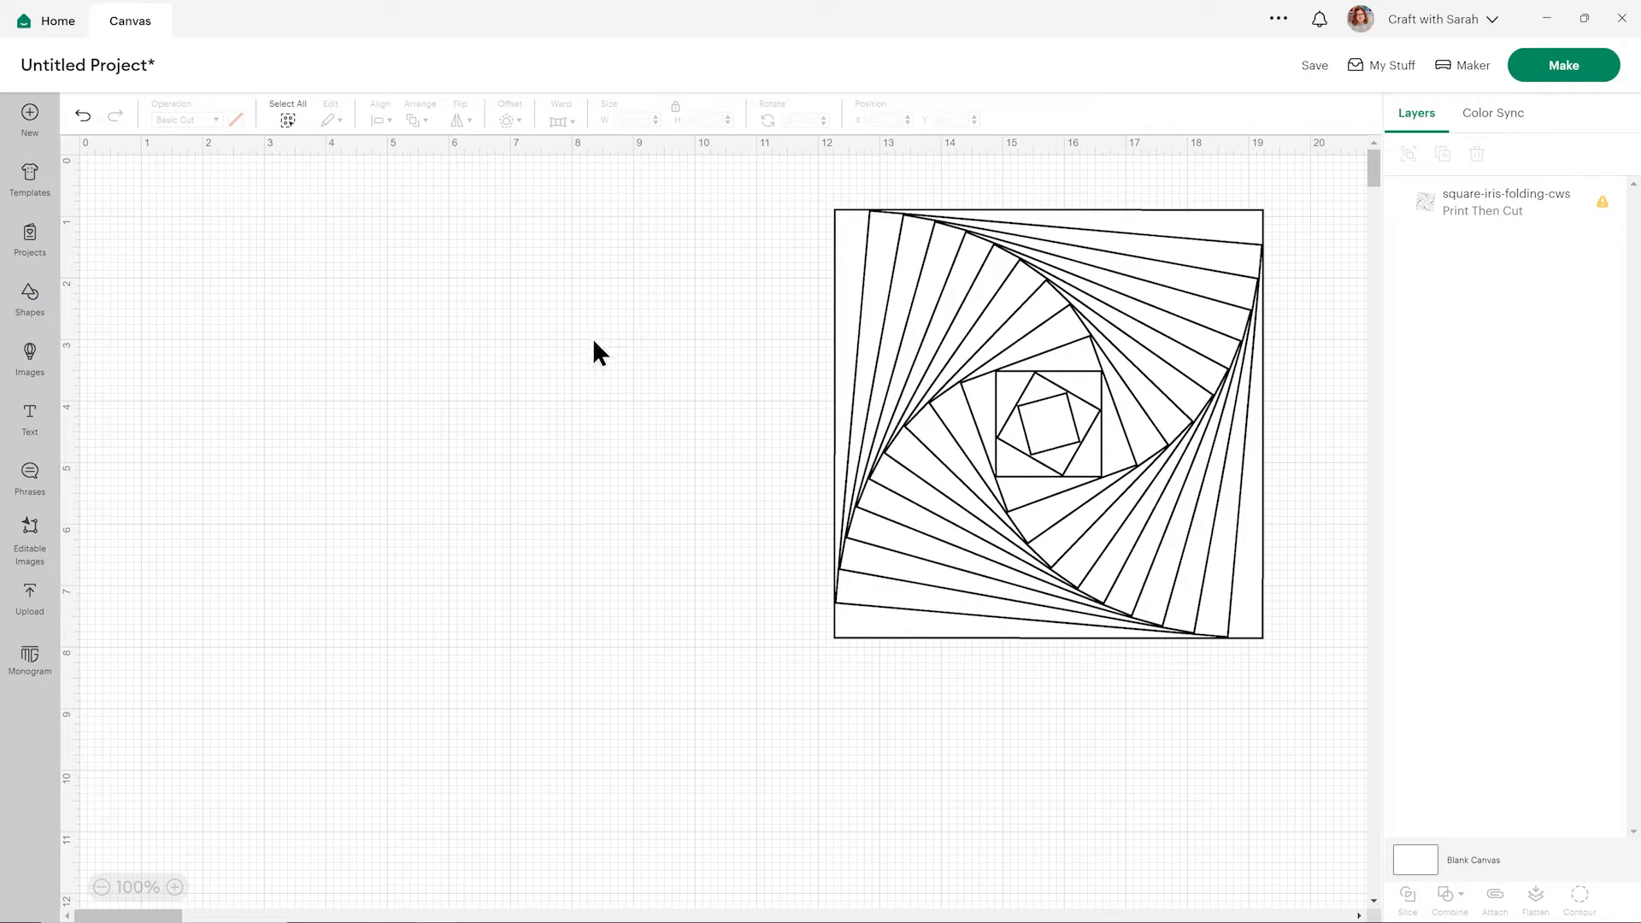
Step: Insert a square shape and, with its proportions unlocked, size it to 10 in wide by 7 in high
click(34, 303)
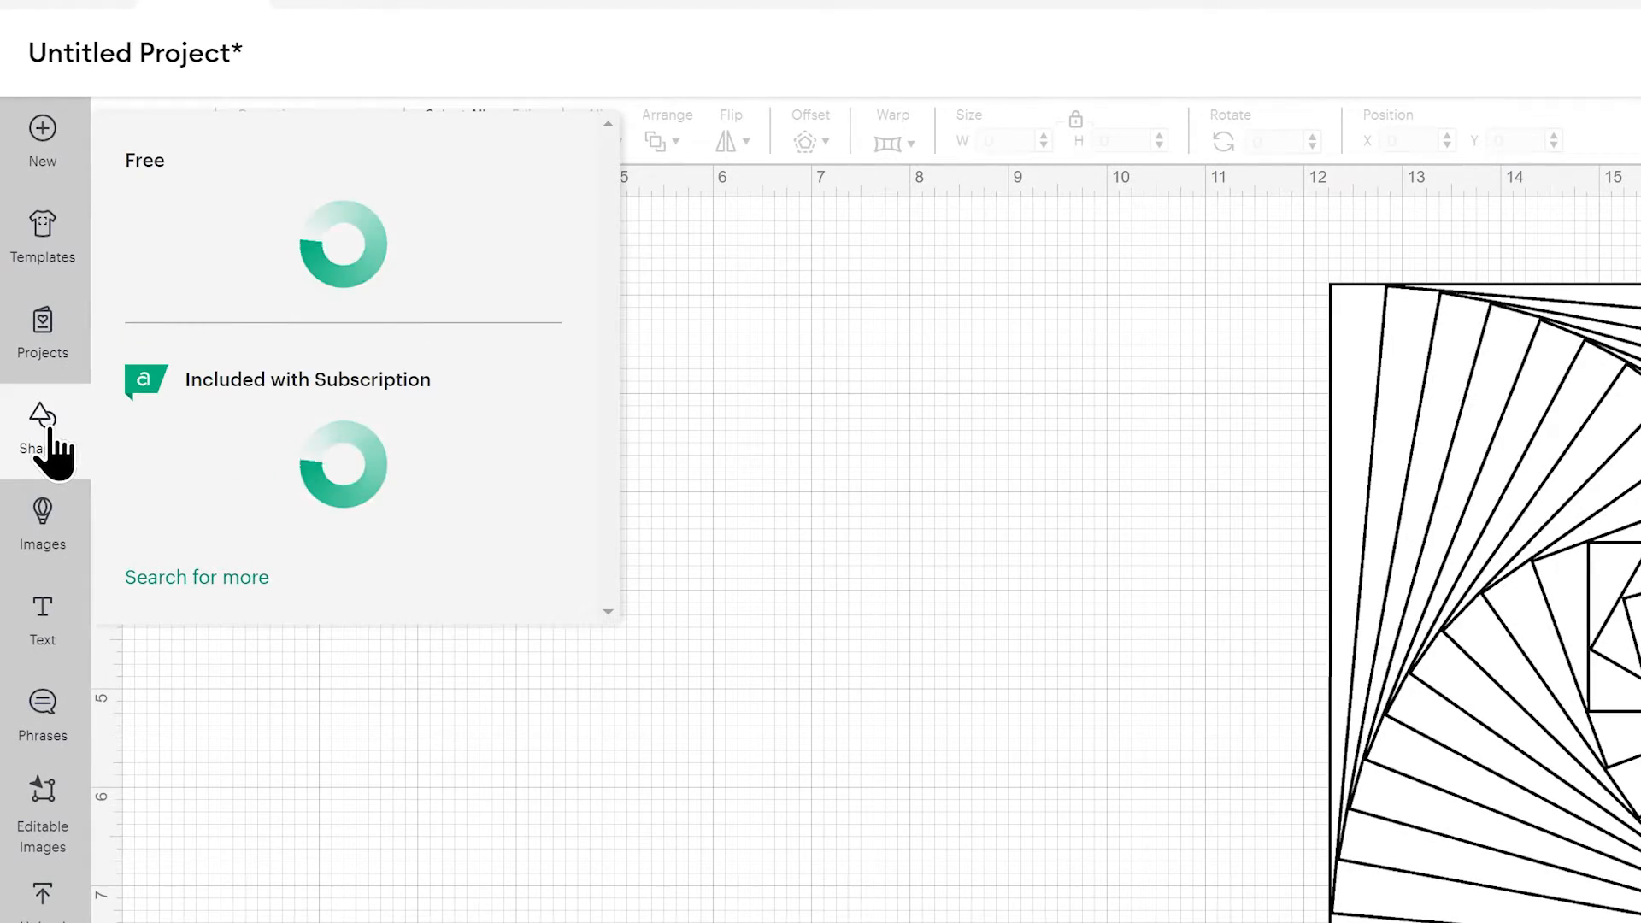
click(399, 599)
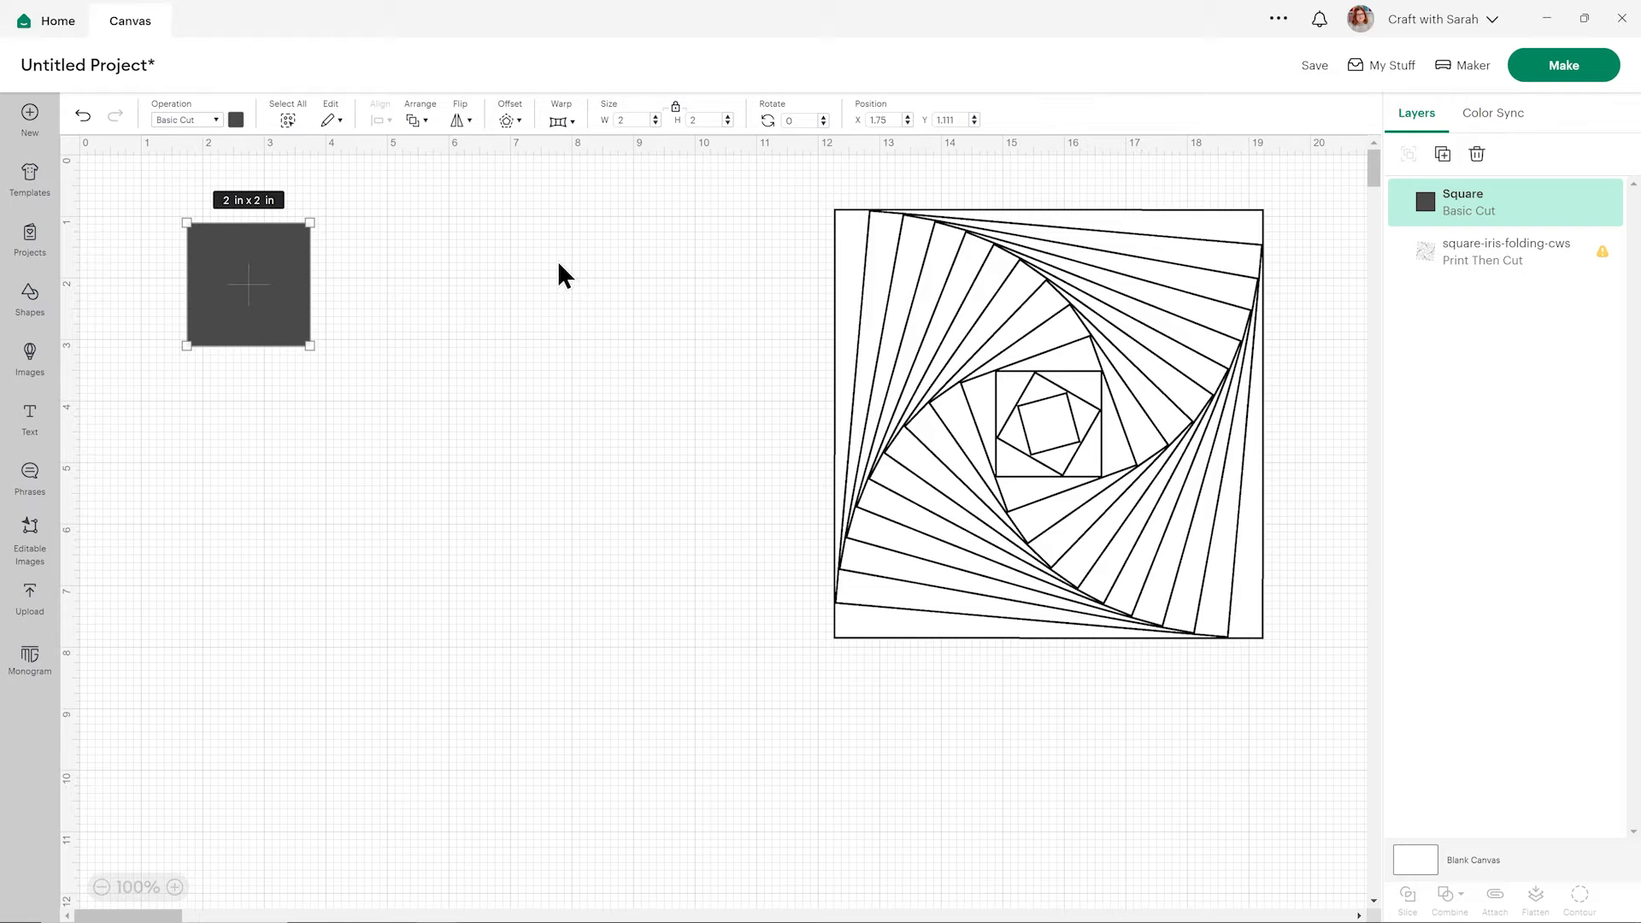
click(675, 106)
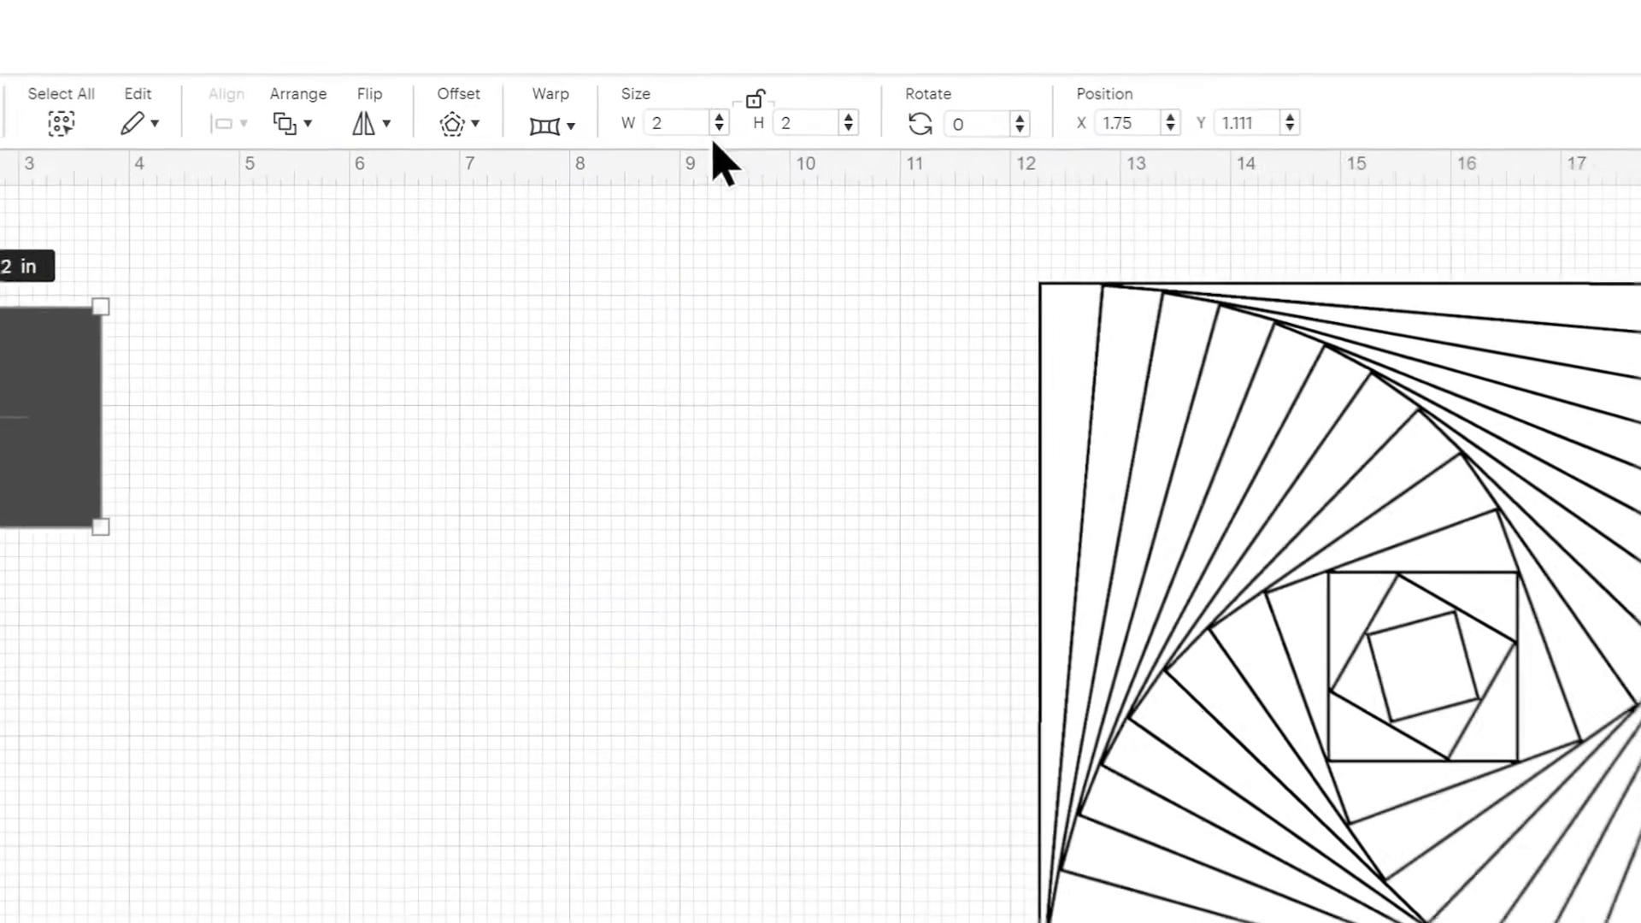
drag(671, 124, 590, 150)
text(10)
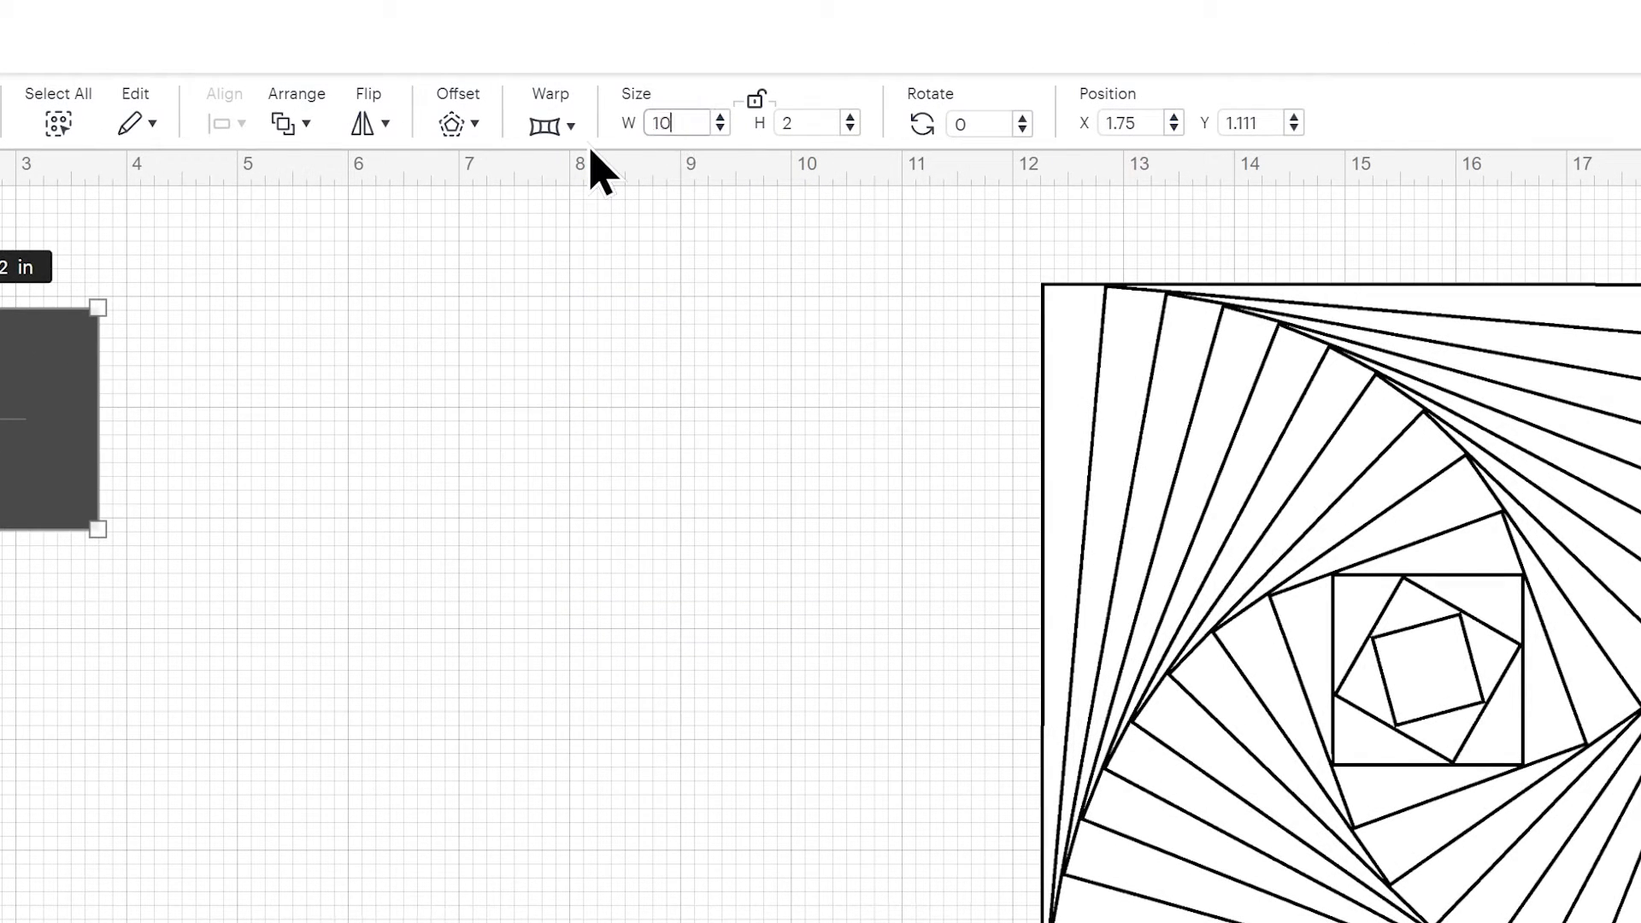
click(799, 122)
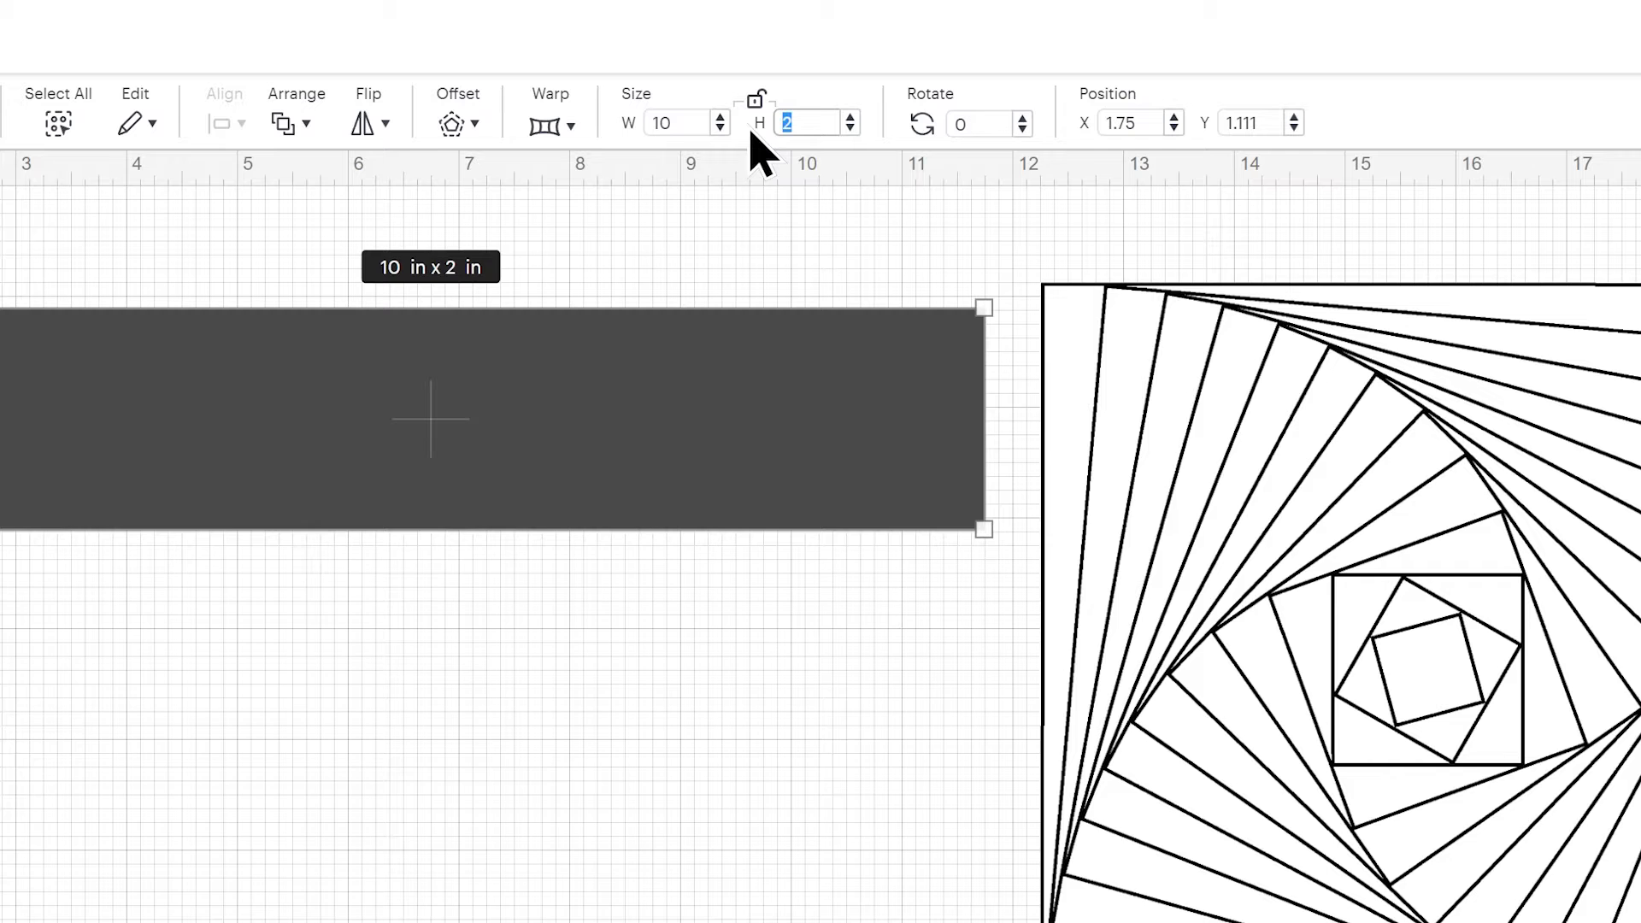
text(7)
key(Return)
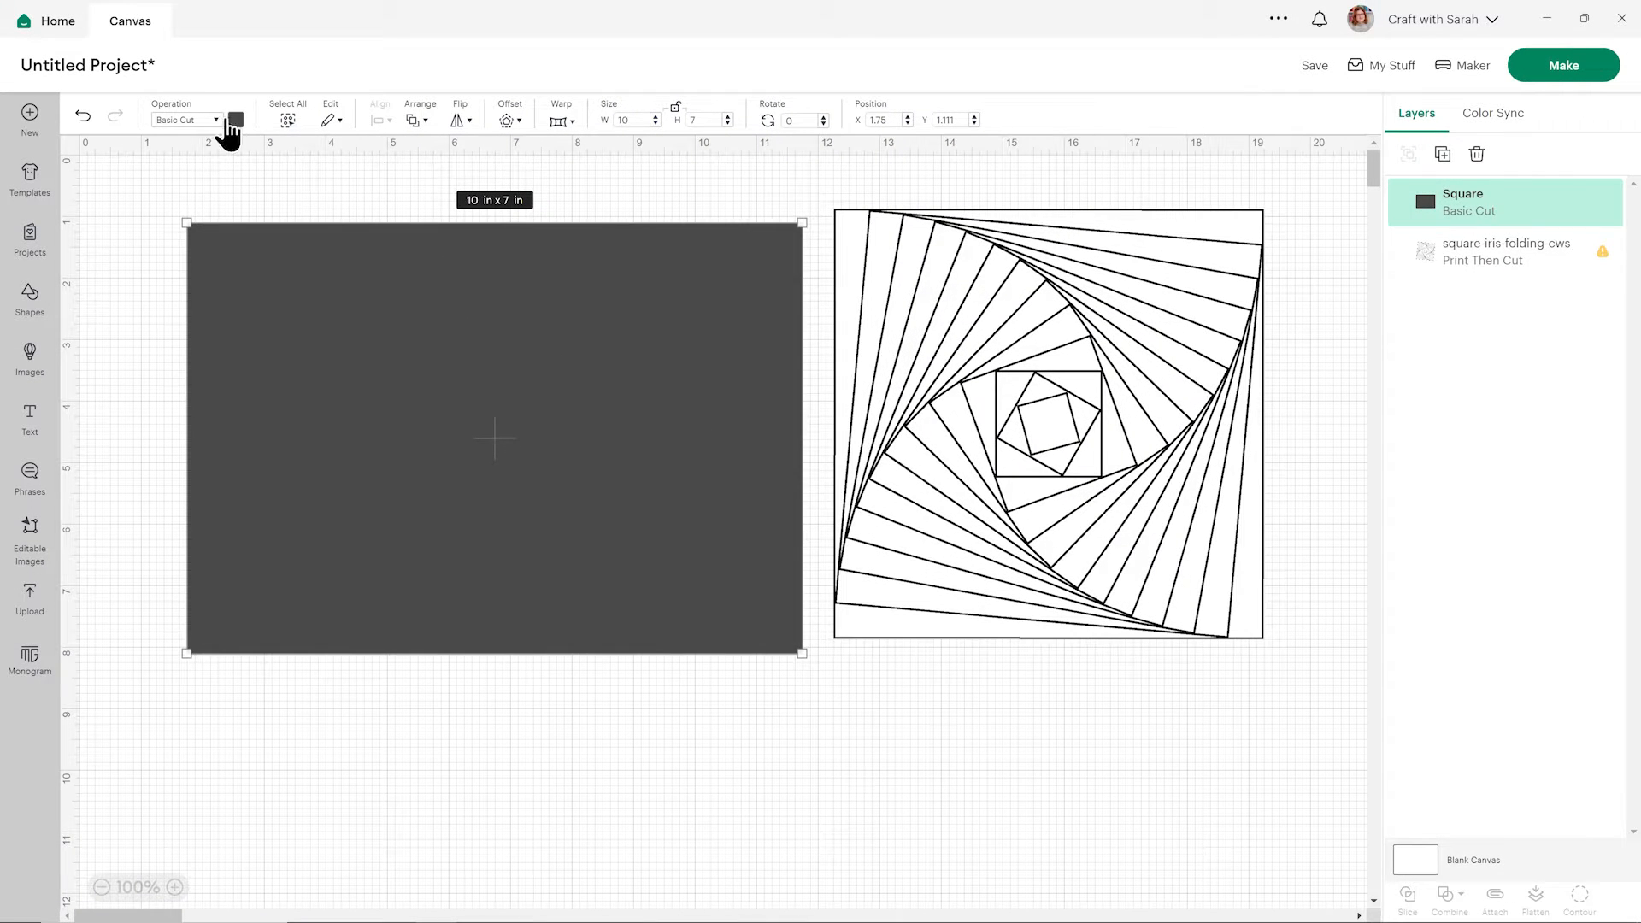
Step: Change the 10 x 7 in card rectangle's material colour to white and deselect it
click(234, 121)
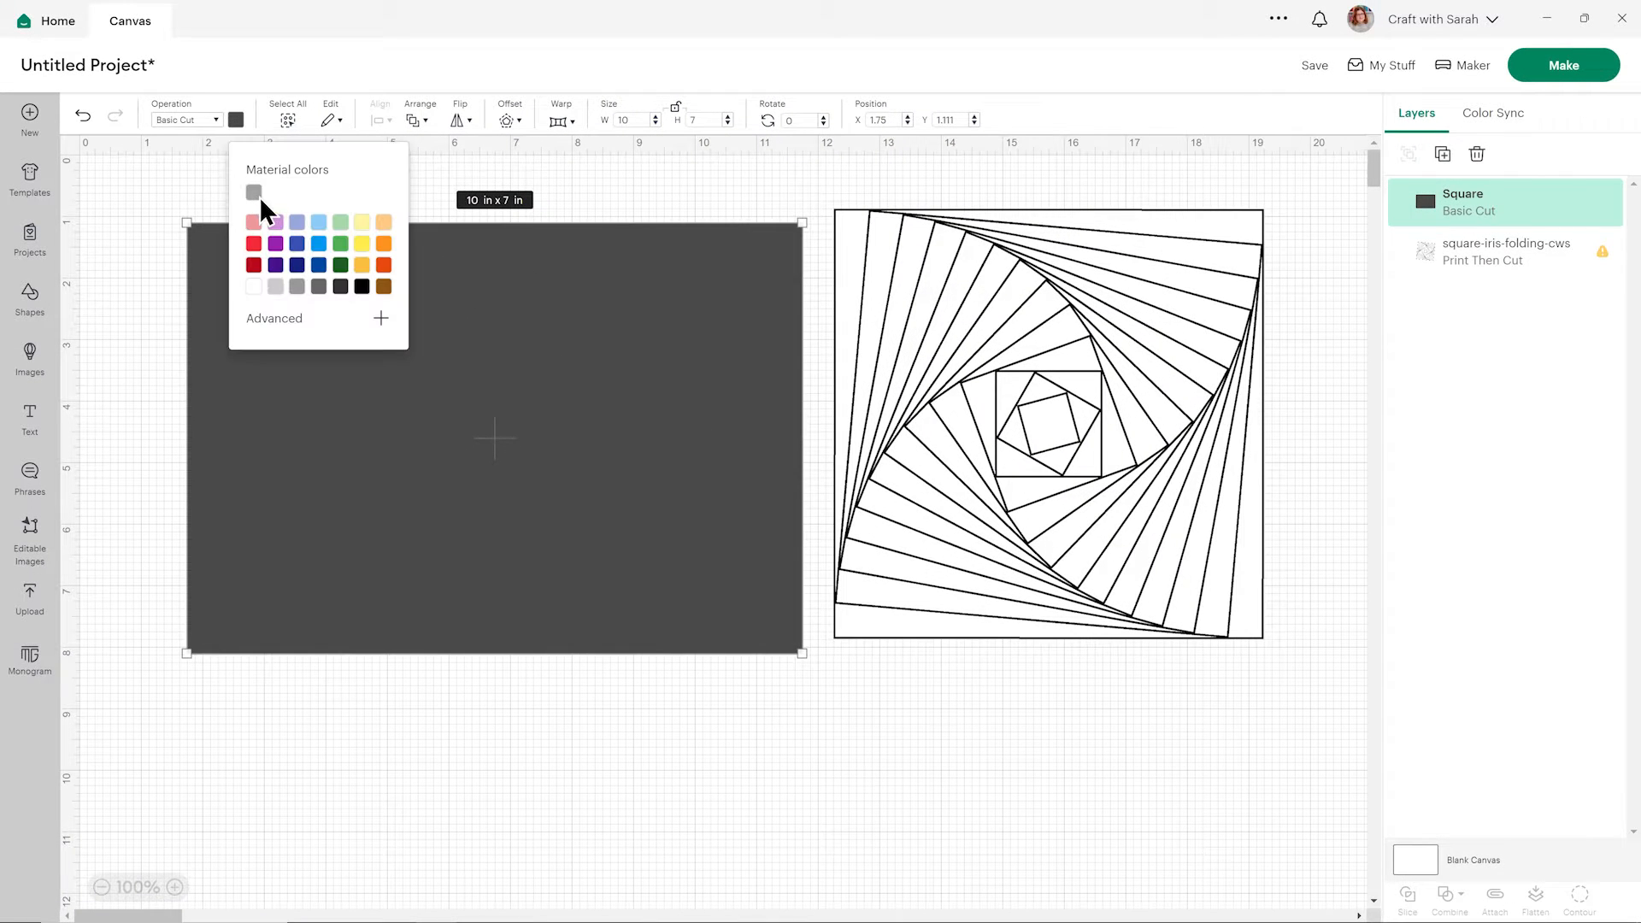
click(261, 287)
click(628, 701)
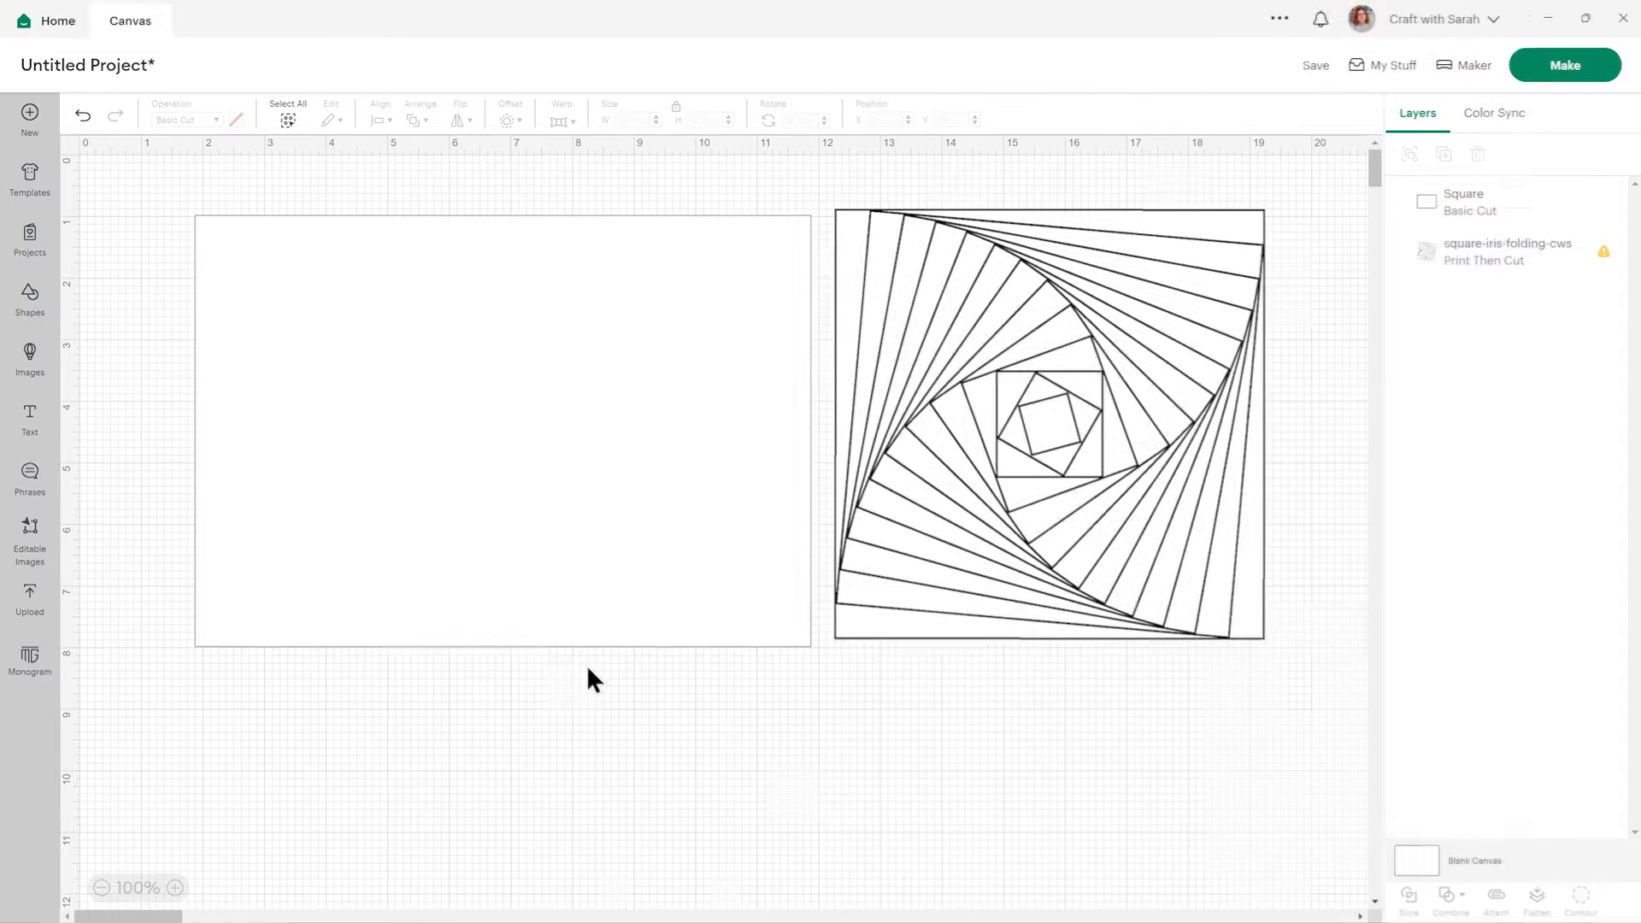
Step: Insert a score line shape and set its height to 7 in
click(47, 403)
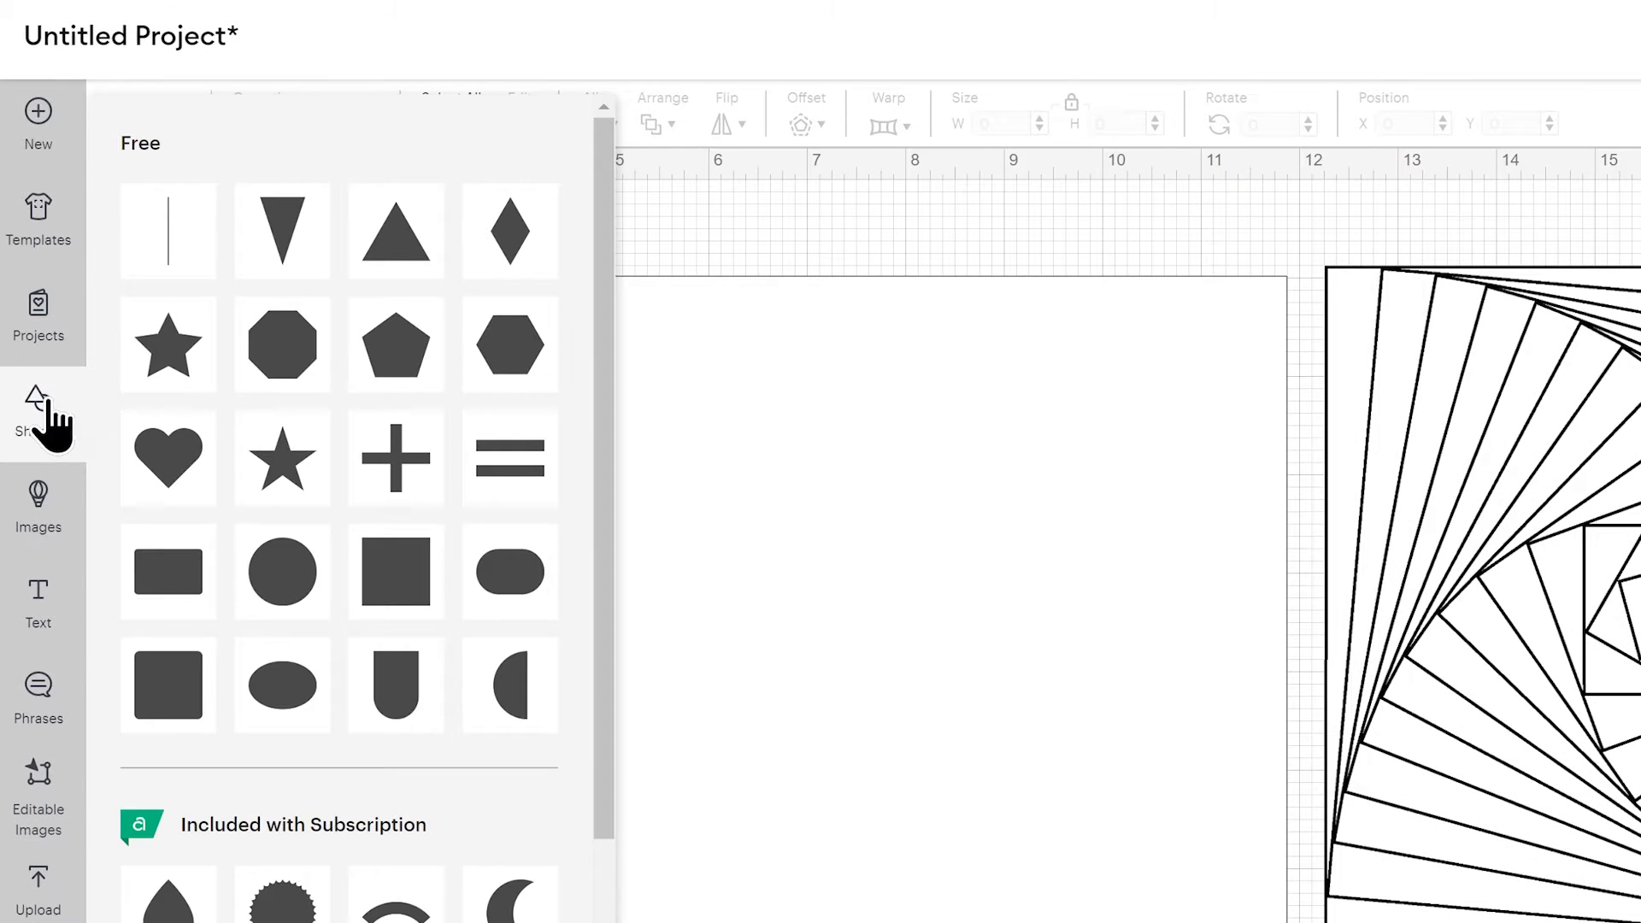
click(175, 256)
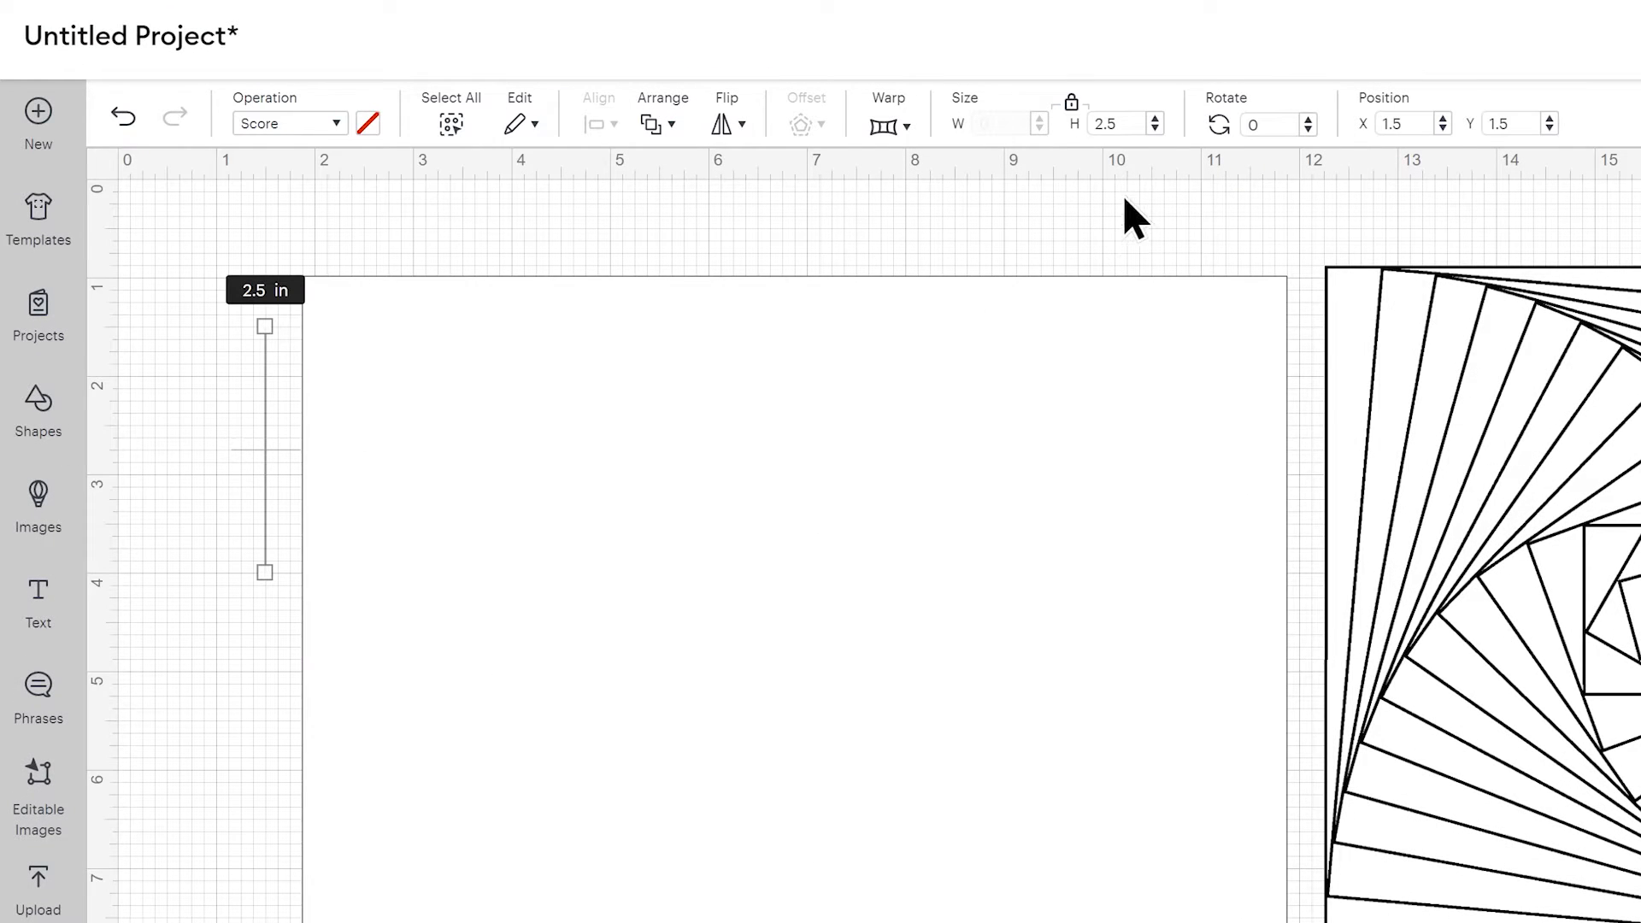
click(1129, 125)
text(7)
key(Return)
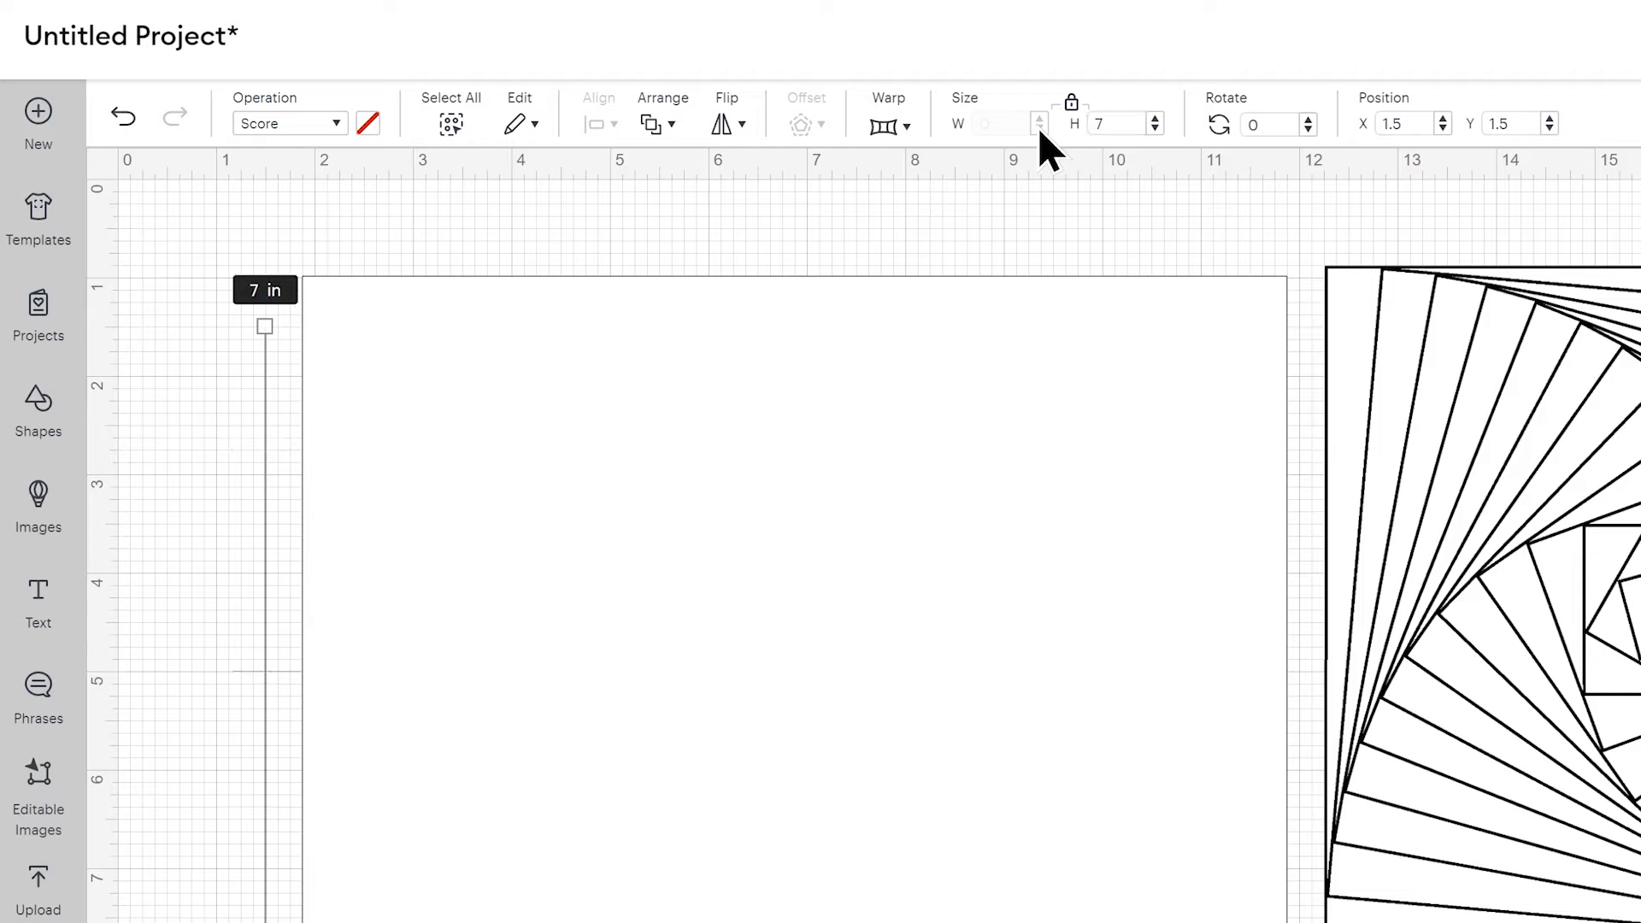
Step: Centre the score line on the white card rectangle and attach the two together
click(301, 898)
drag(166, 740, 359, 880)
click(600, 124)
click(675, 504)
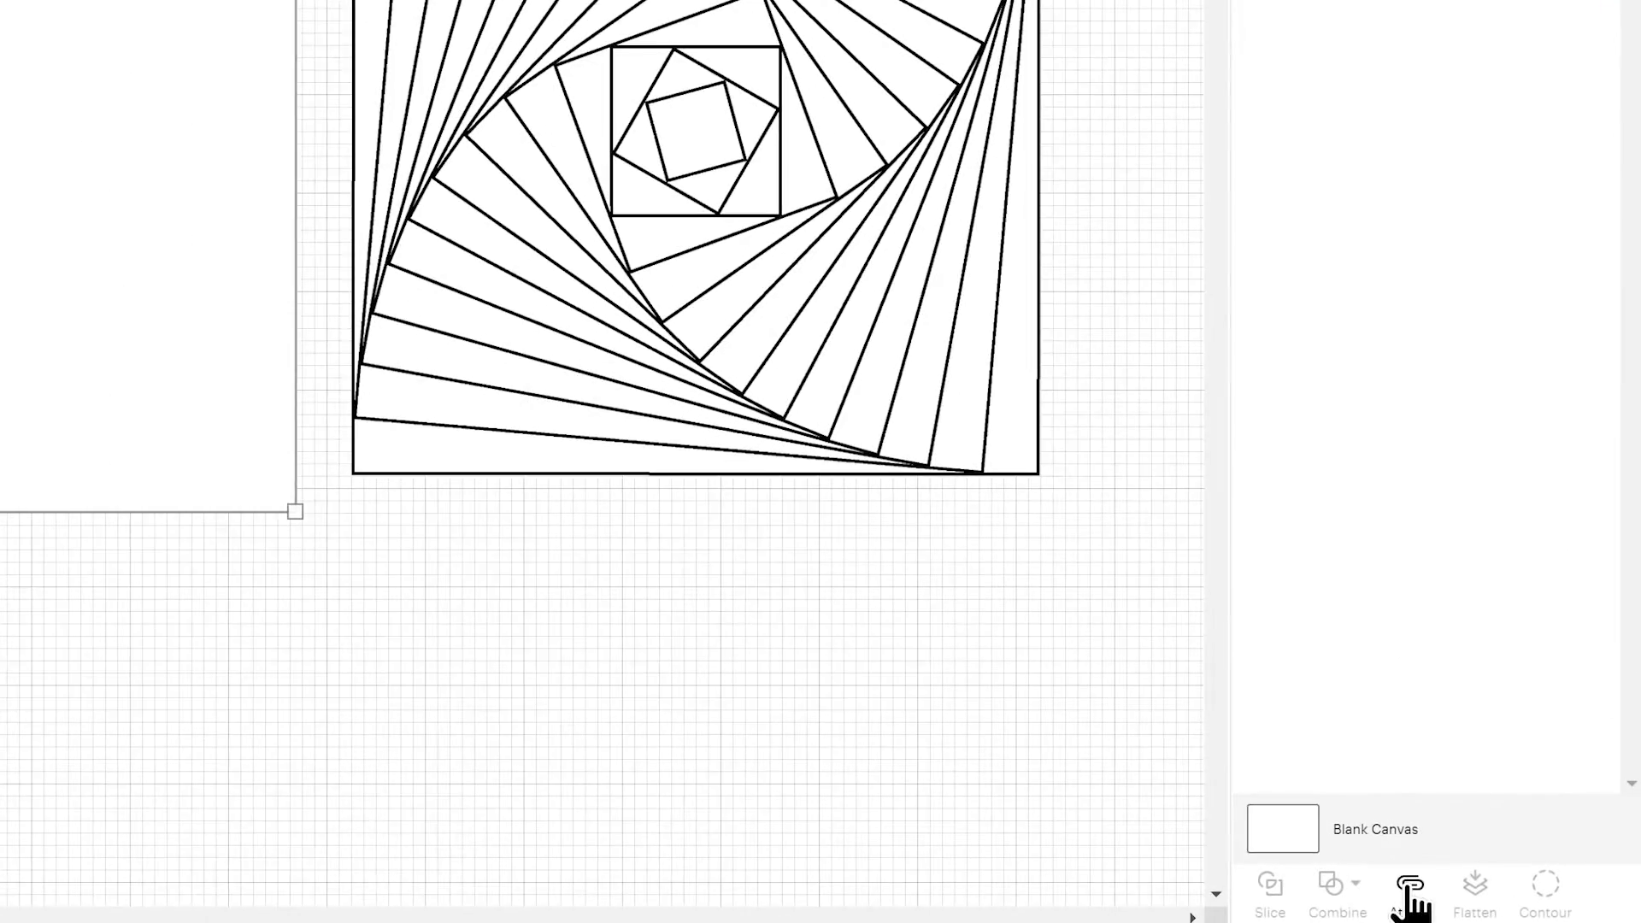
click(1408, 889)
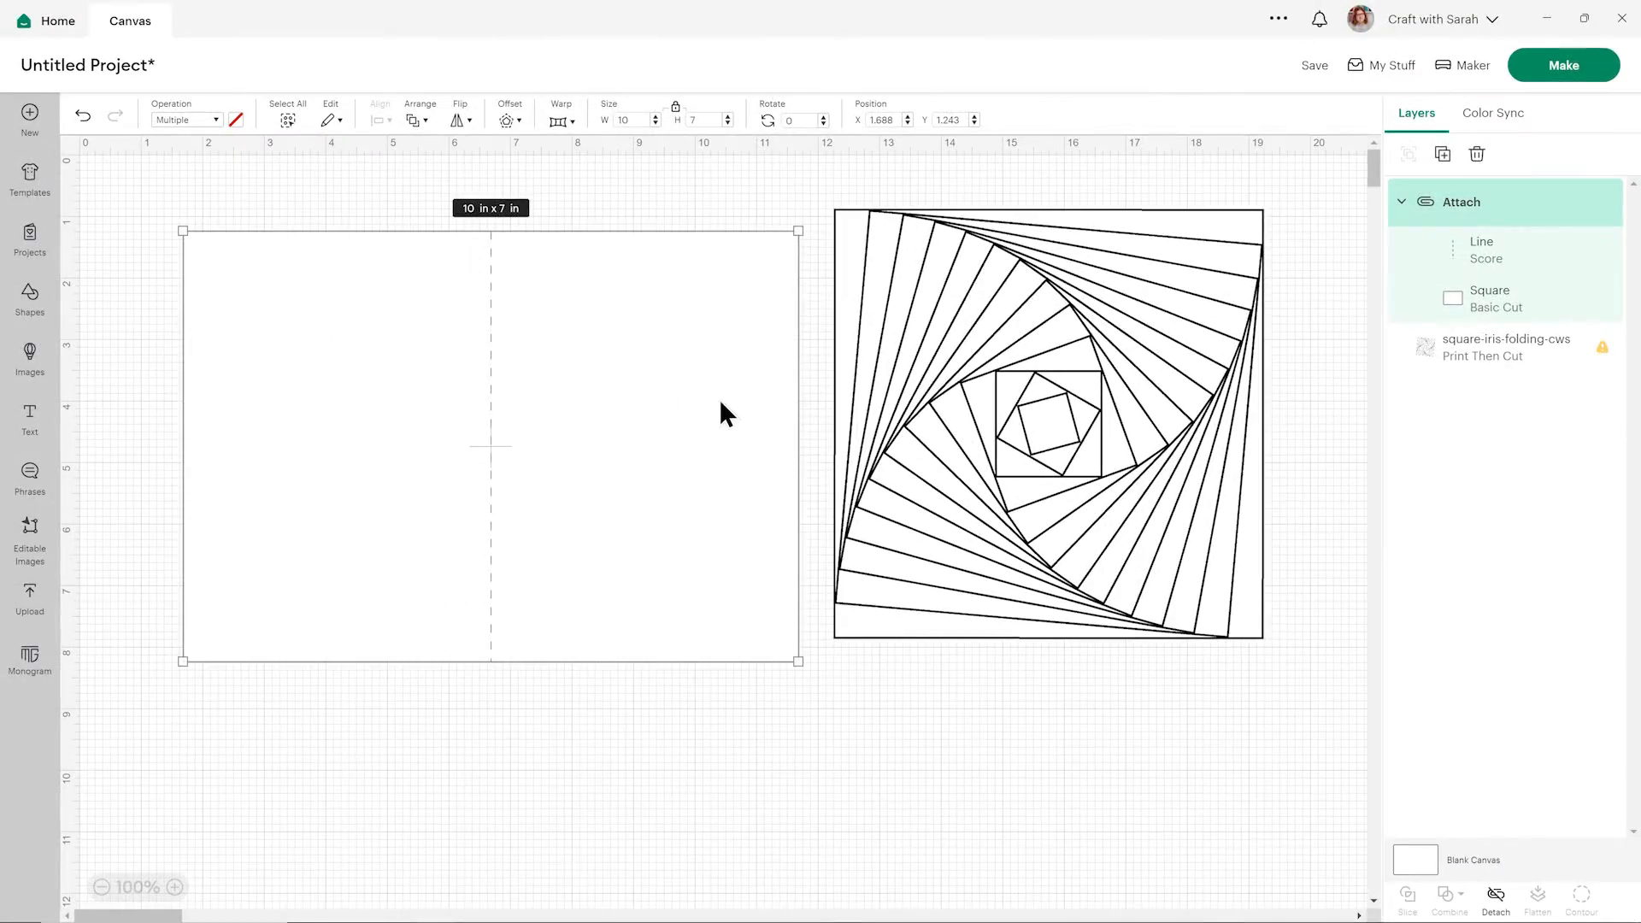
Step: Send the attached card base to the back and move the iris folding pattern further away from it, leaving nothing selected
click(422, 124)
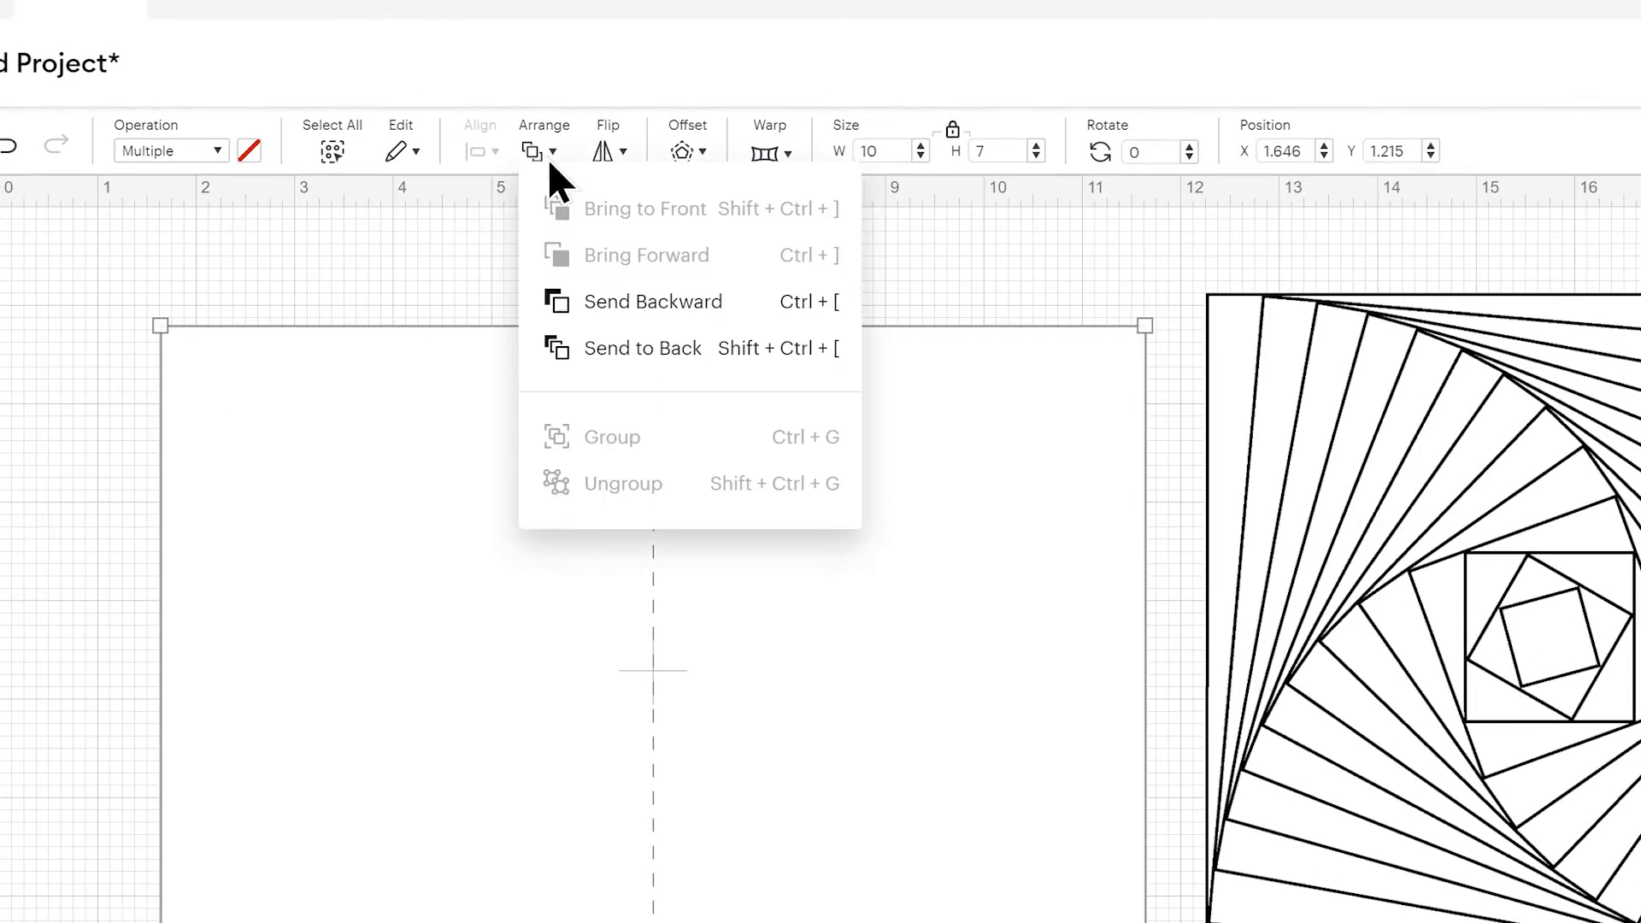
click(615, 348)
drag(1210, 537, 1394, 565)
click(789, 506)
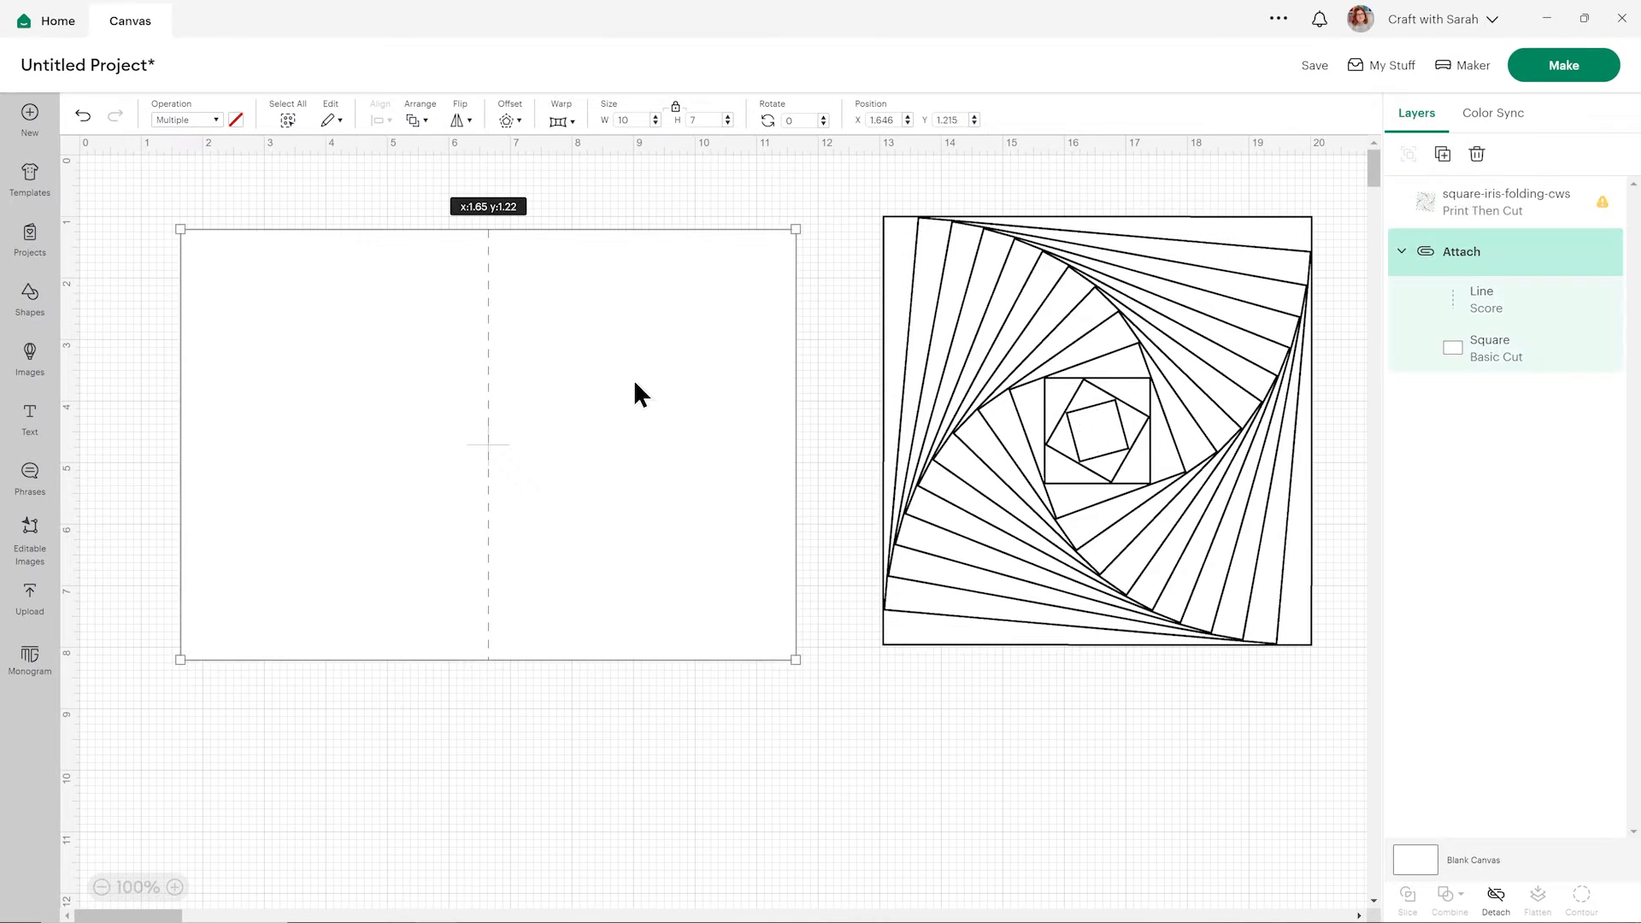
click(839, 496)
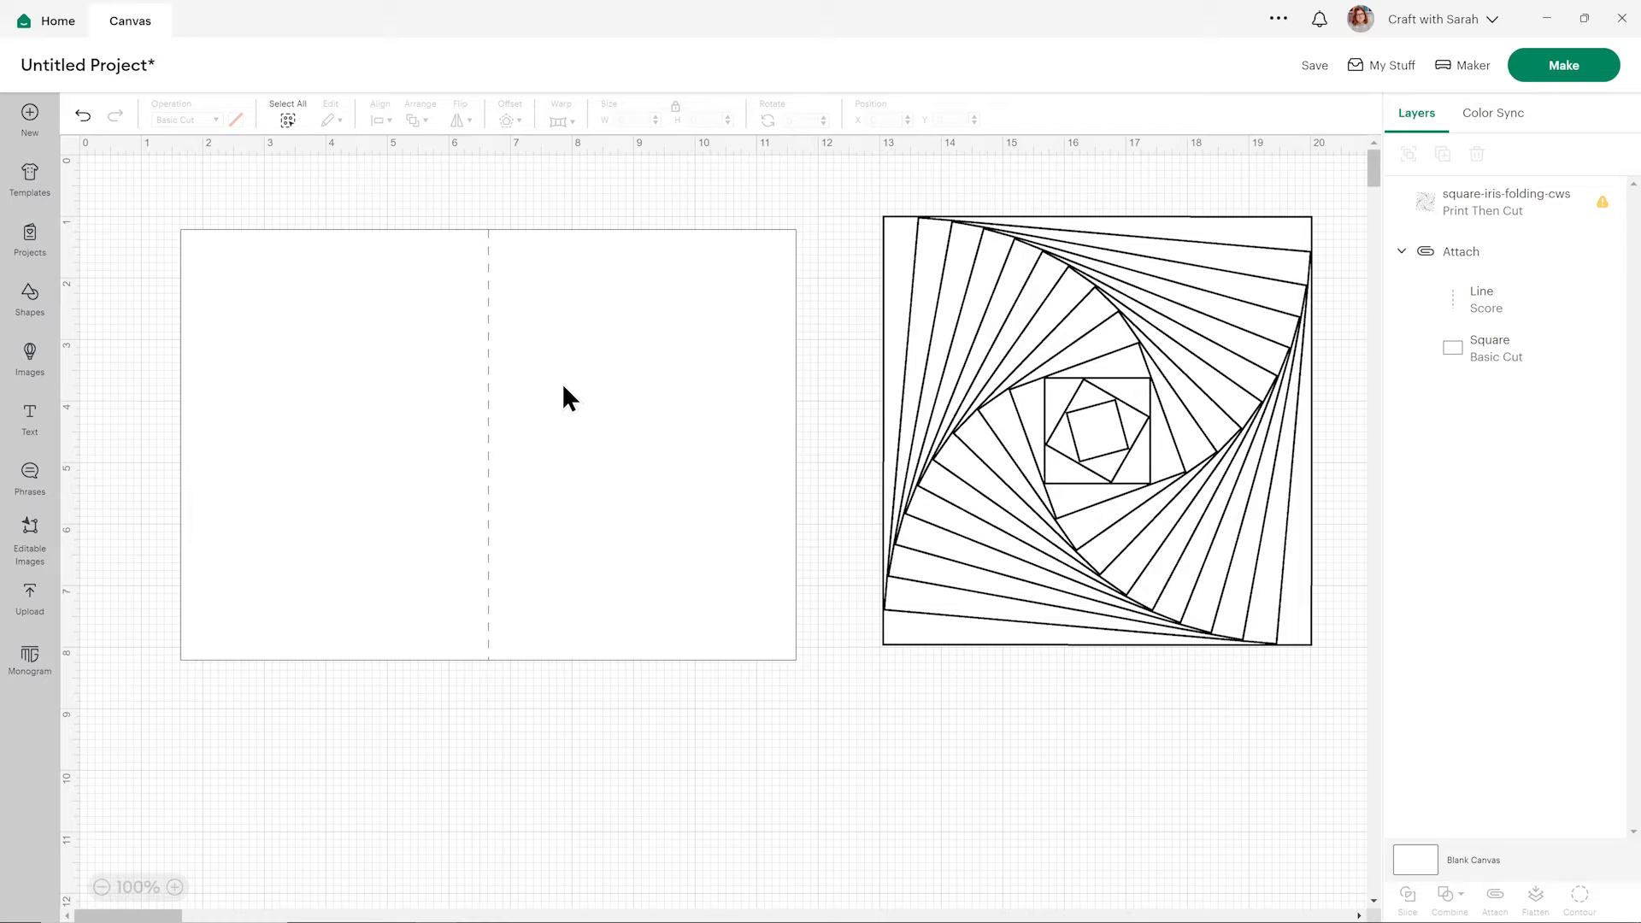
Step: Insert a square shape and place it on the right half of the white card base
click(30, 300)
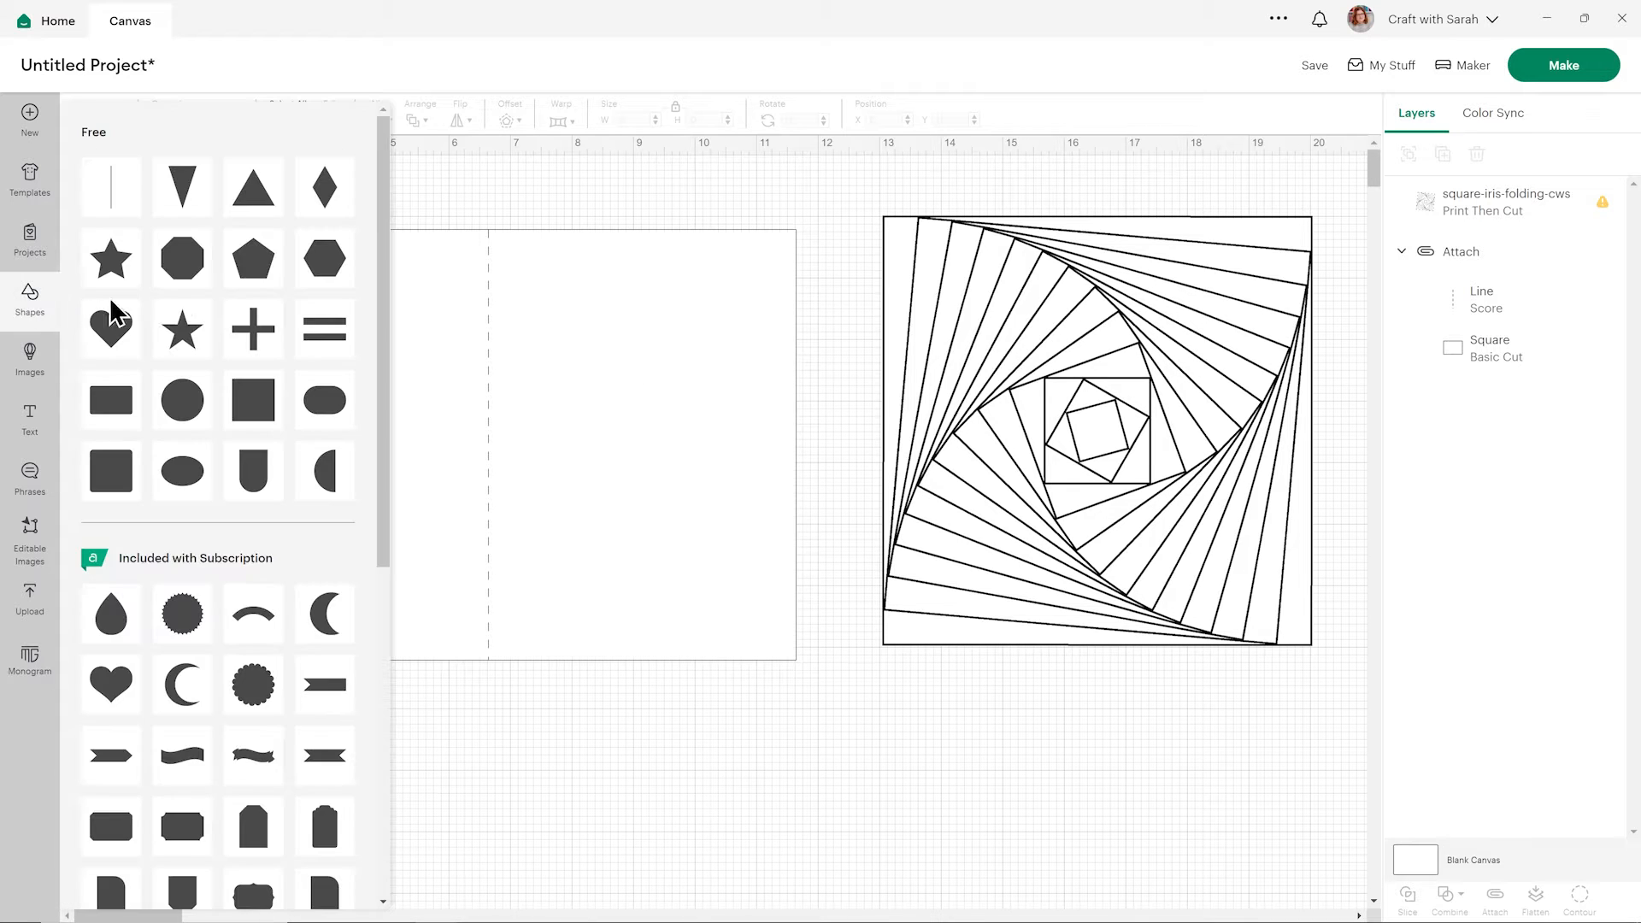
click(247, 403)
drag(245, 340, 576, 380)
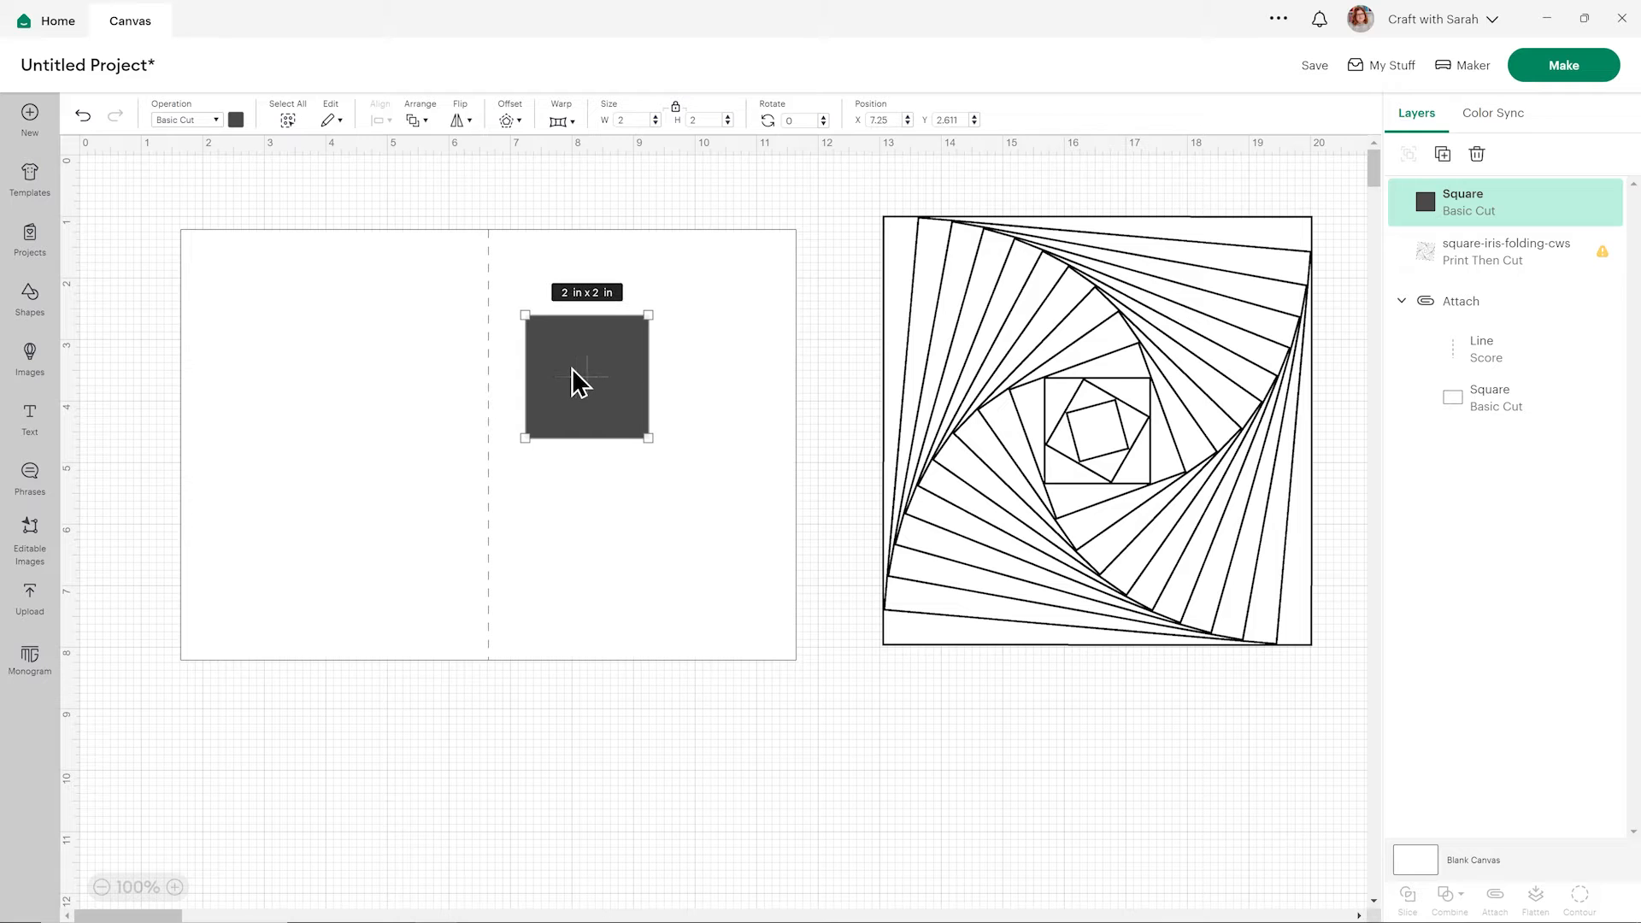
Step: With proportions unlocked, size the new square to 4.5 in wide by 6.5 in high and position it within the card's right half
click(676, 110)
click(634, 119)
click(633, 120)
text(4.5)
click(707, 120)
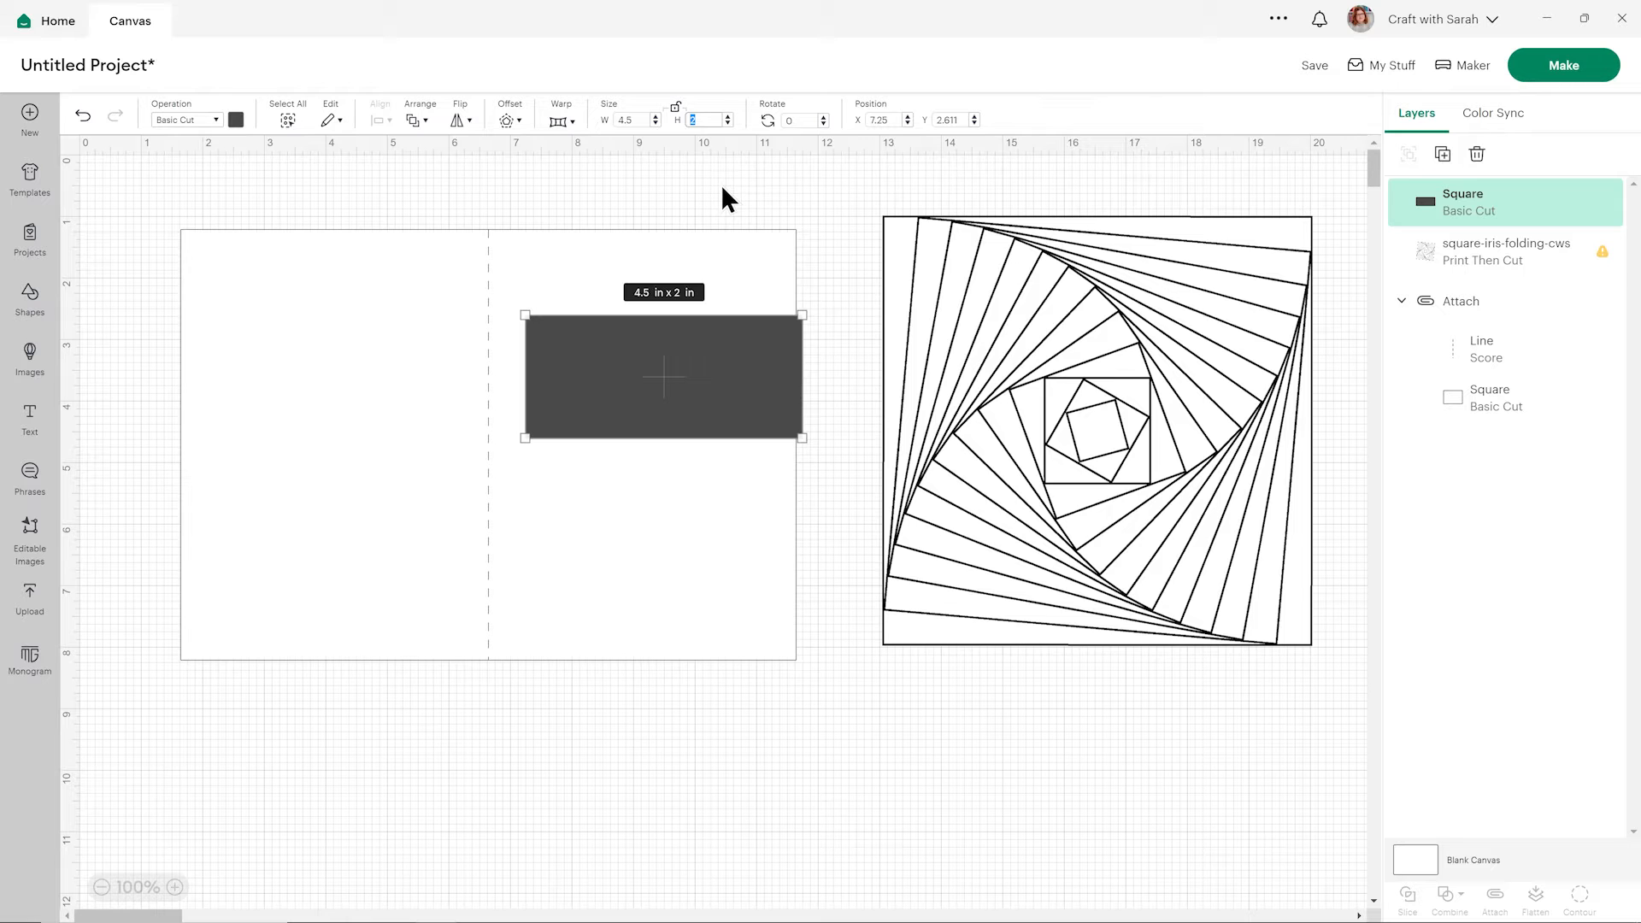
text(6.5)
key(Return)
drag(618, 384, 601, 333)
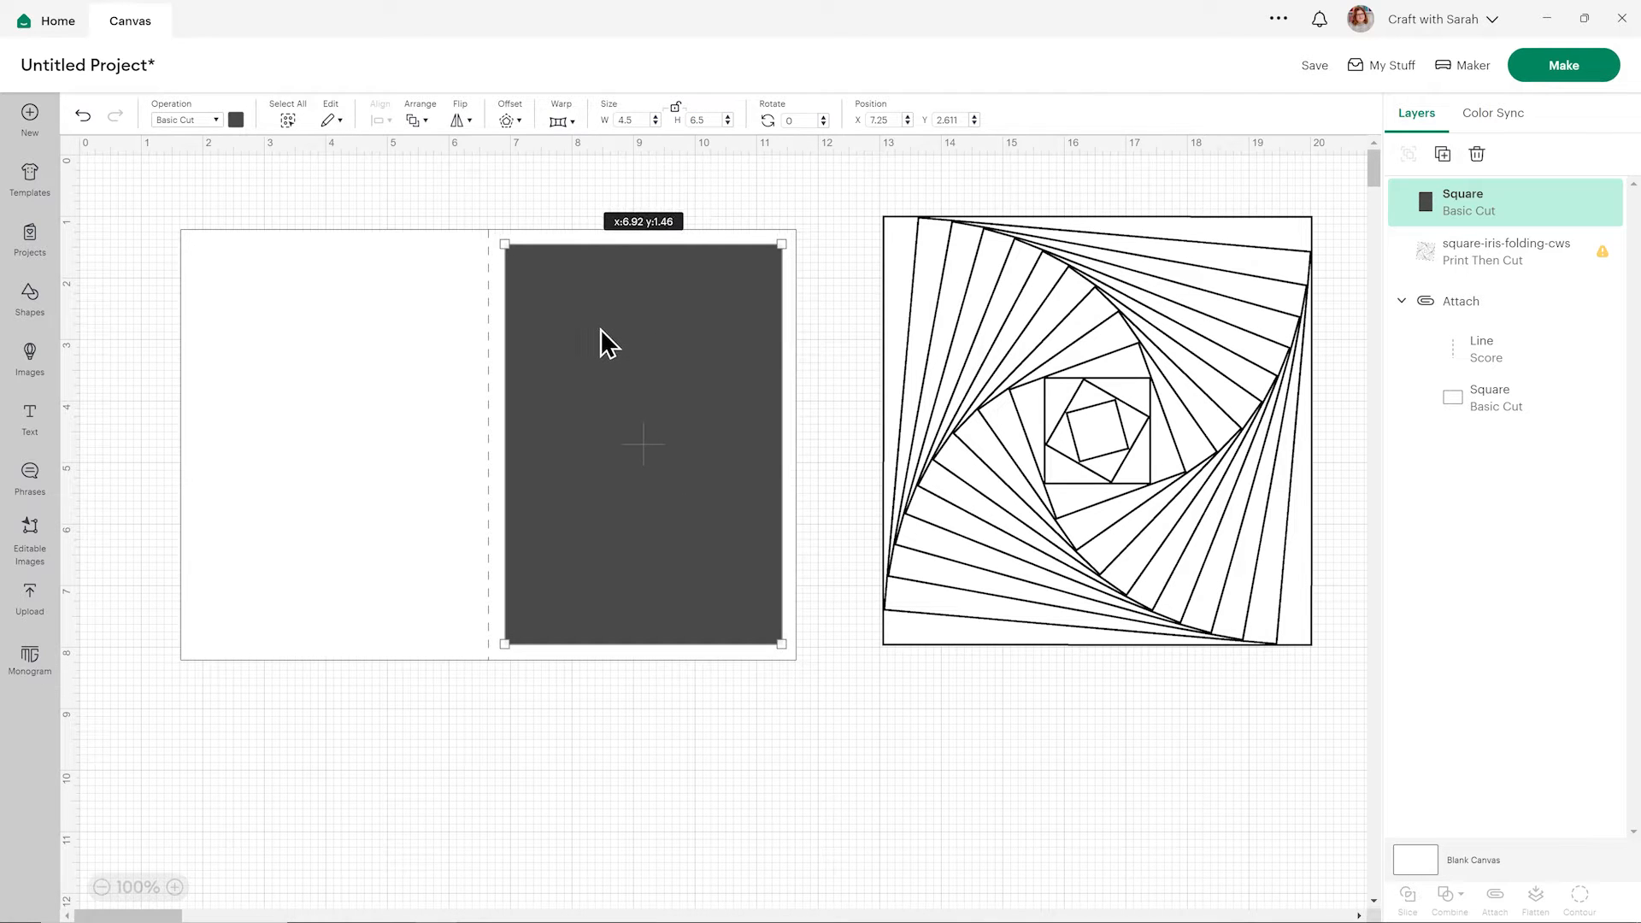
Step: Change the 4.5 x 6.5 in rectangle's material colour to orange and duplicate it
click(236, 120)
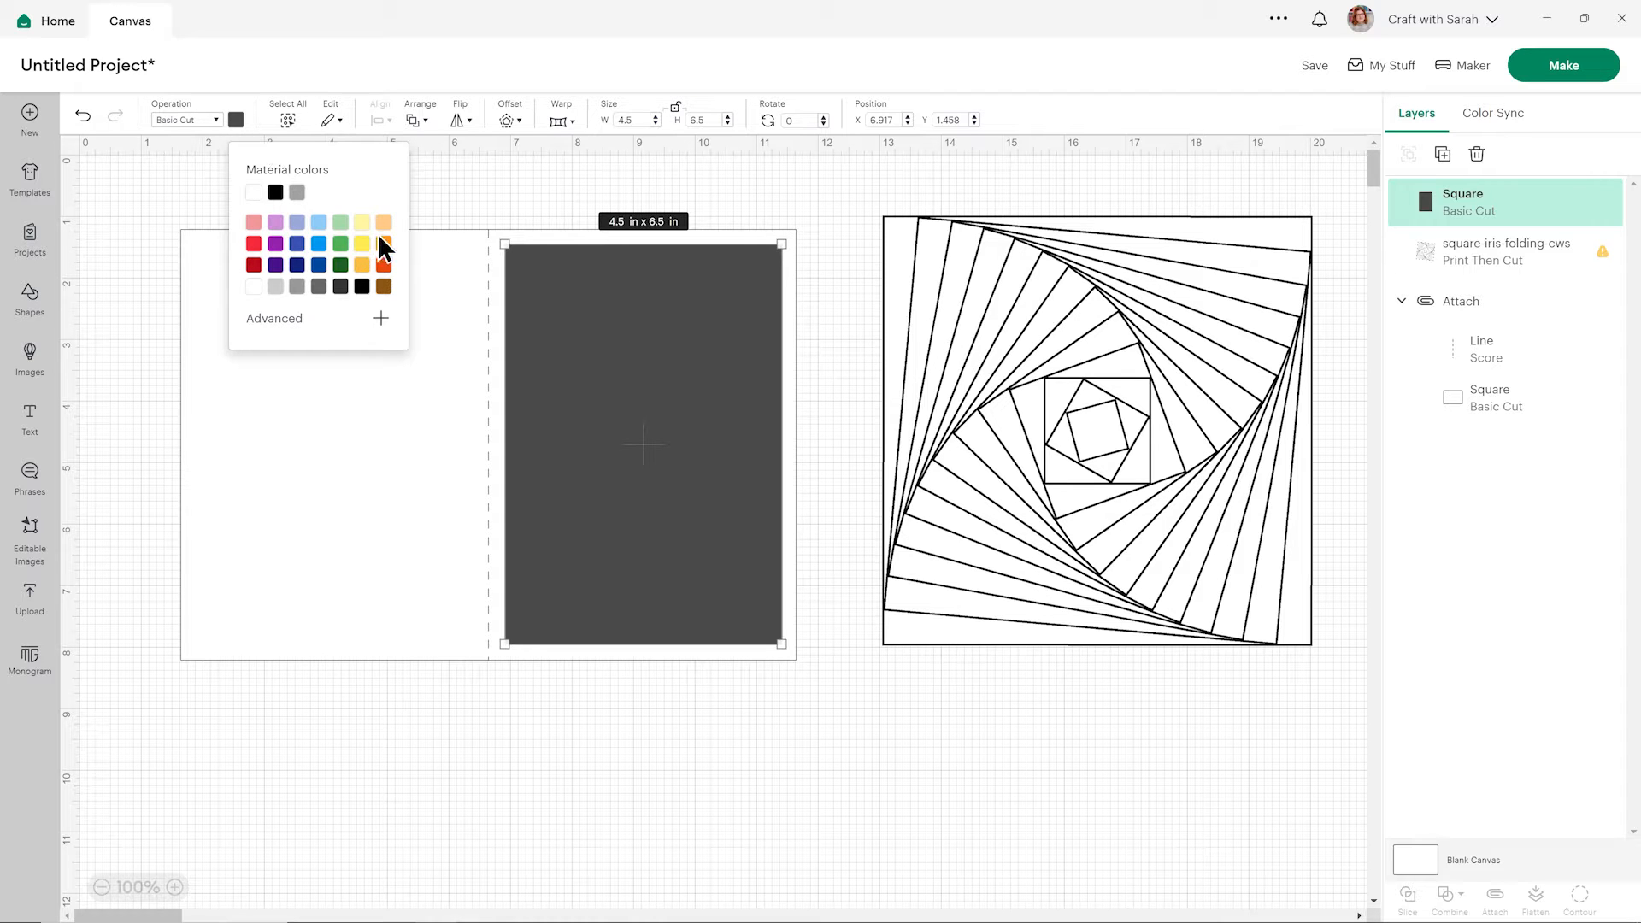
click(383, 243)
click(1443, 154)
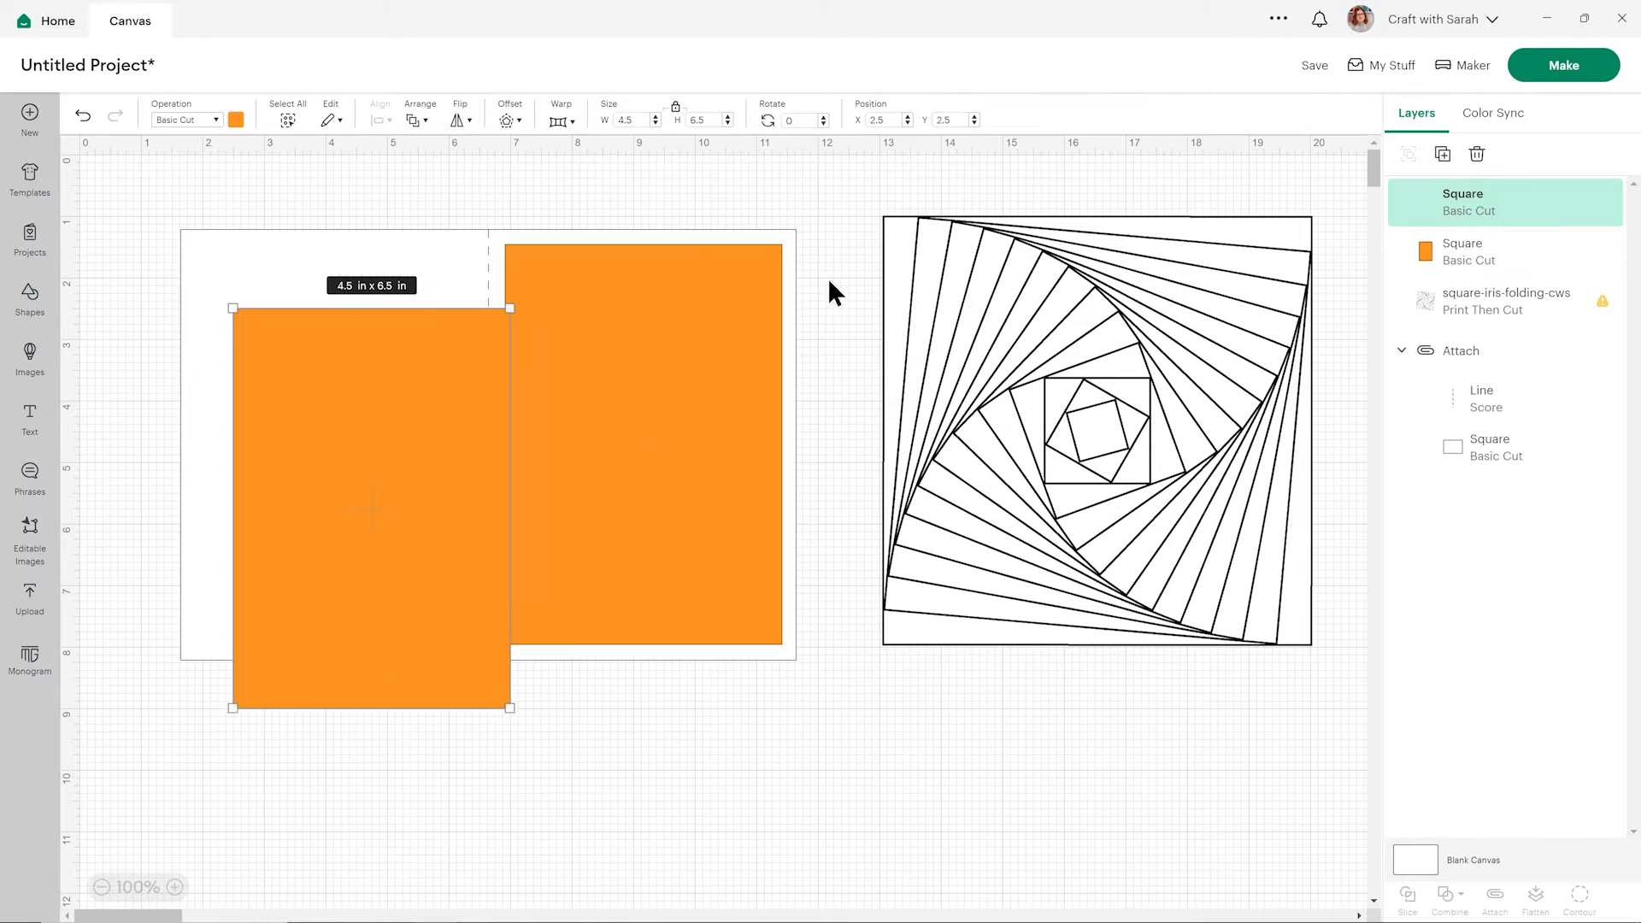
text(2)
key(Return)
click(259, 168)
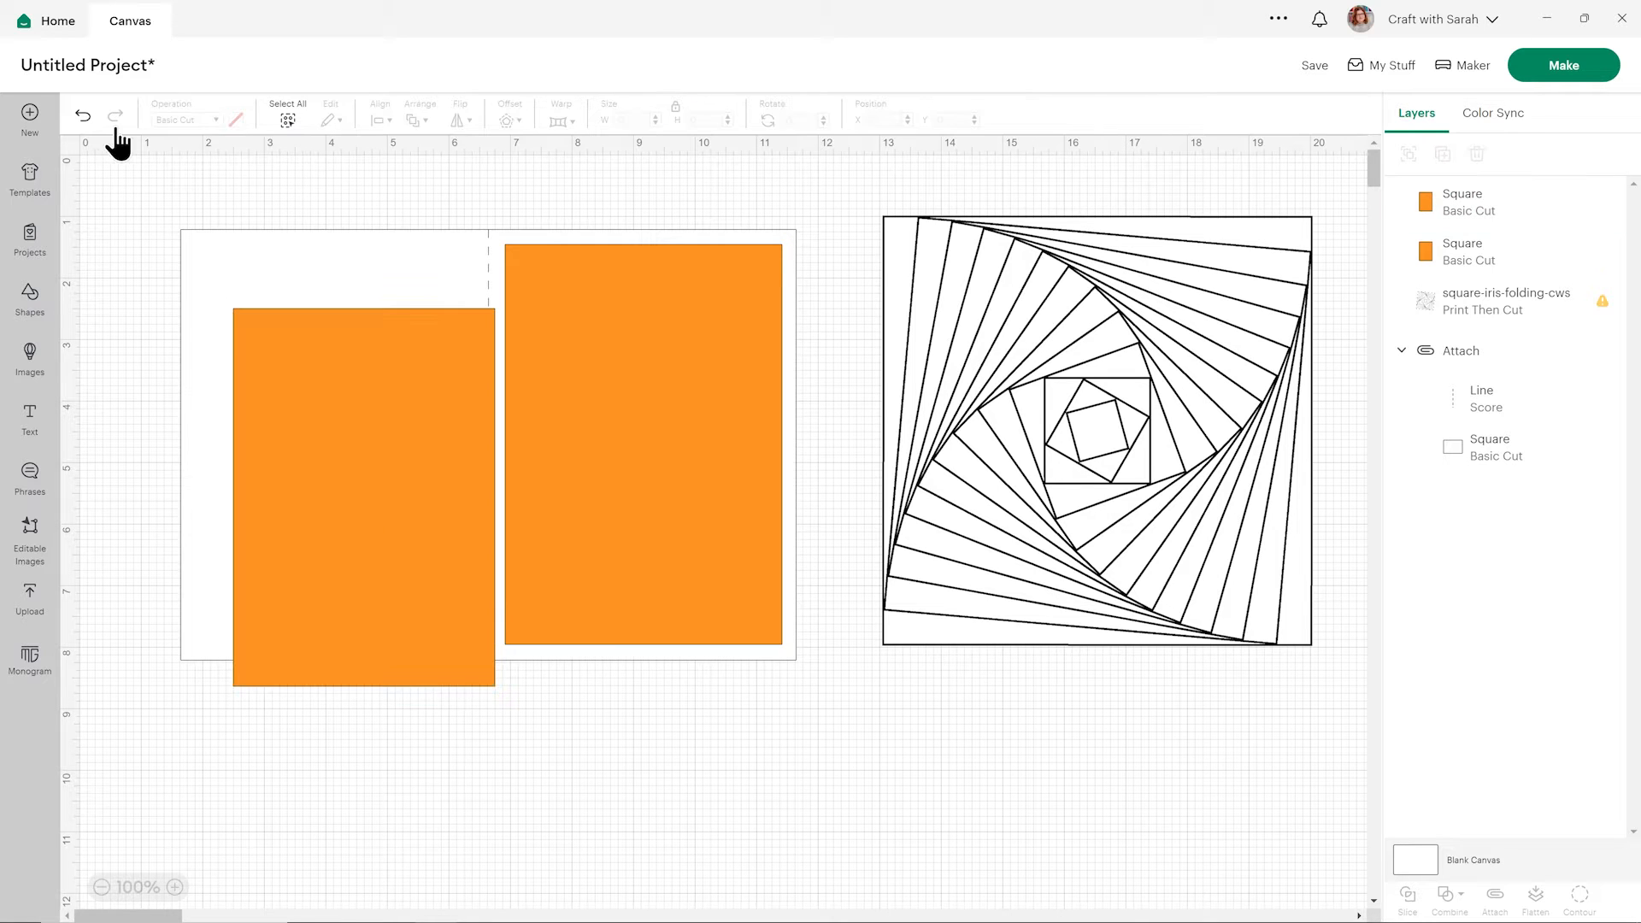
click(83, 115)
Step: With proportions unlocked, size the duplicated orange rectangle to 4.25 in wide by 6.25 in high
click(417, 373)
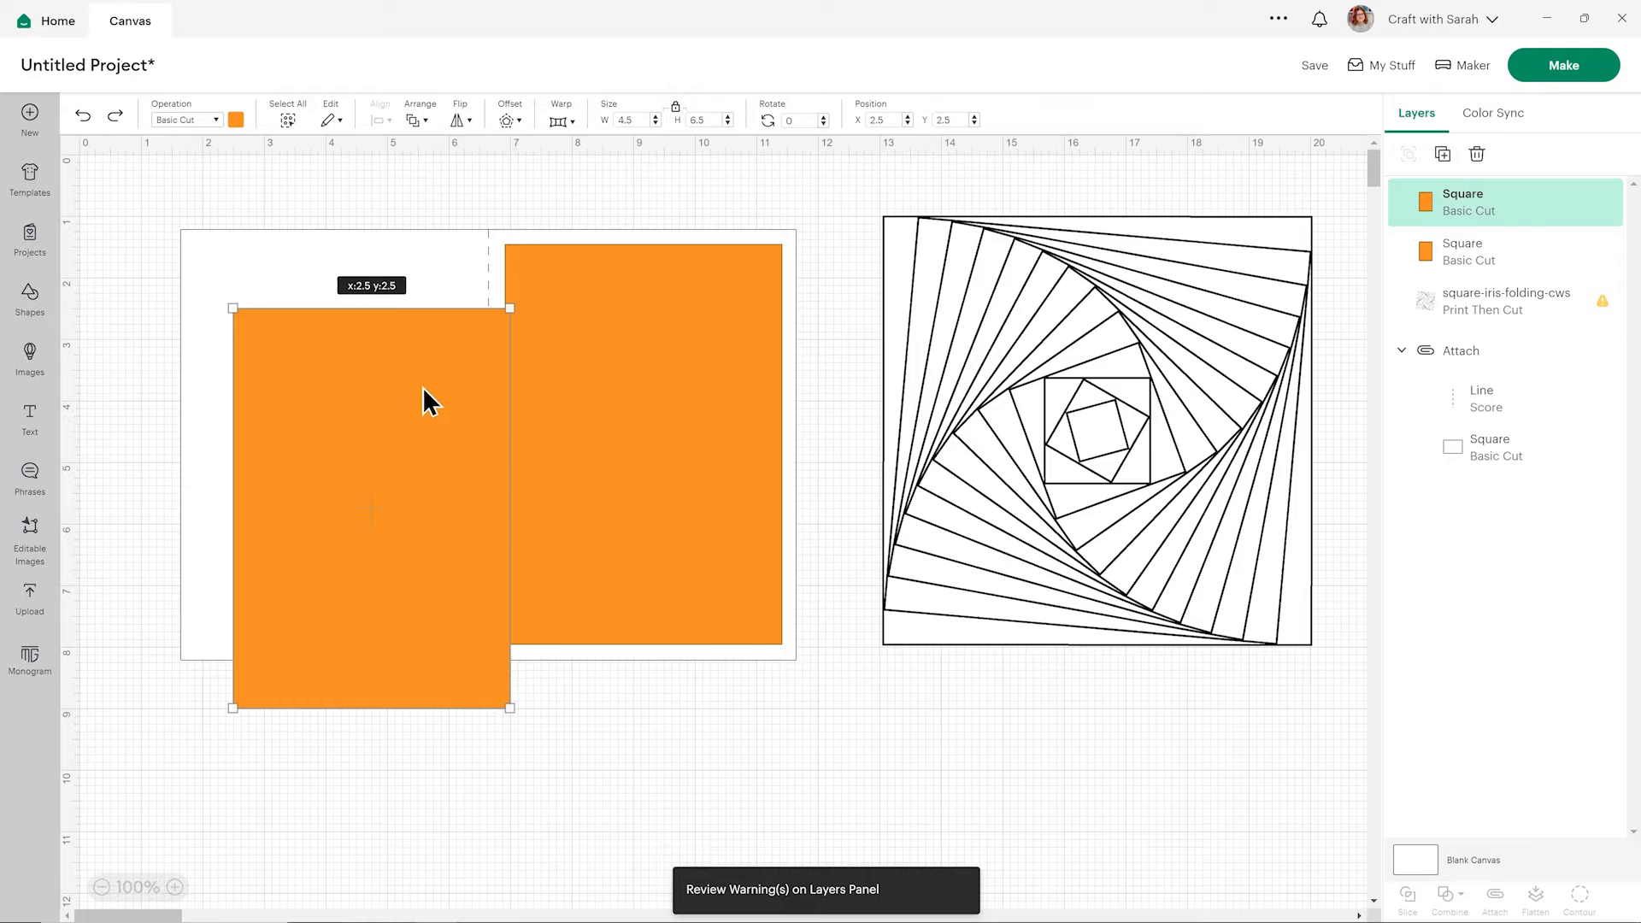
drag(425, 400, 417, 398)
click(675, 108)
double_click(630, 120)
text(25)
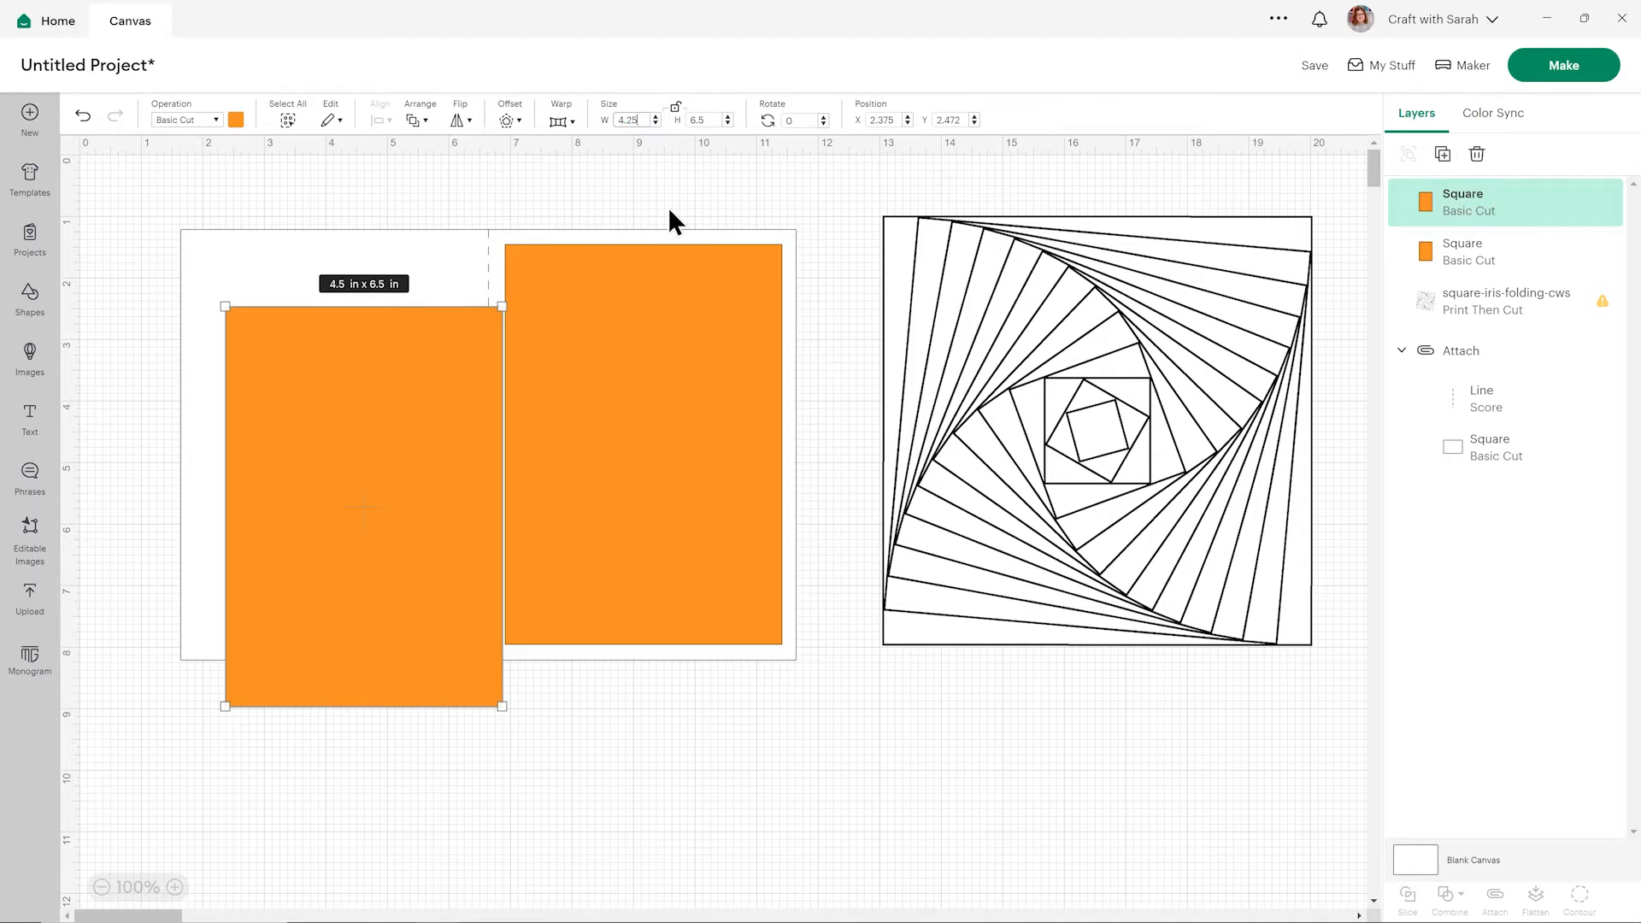
click(723, 123)
text(2)
key(Return)
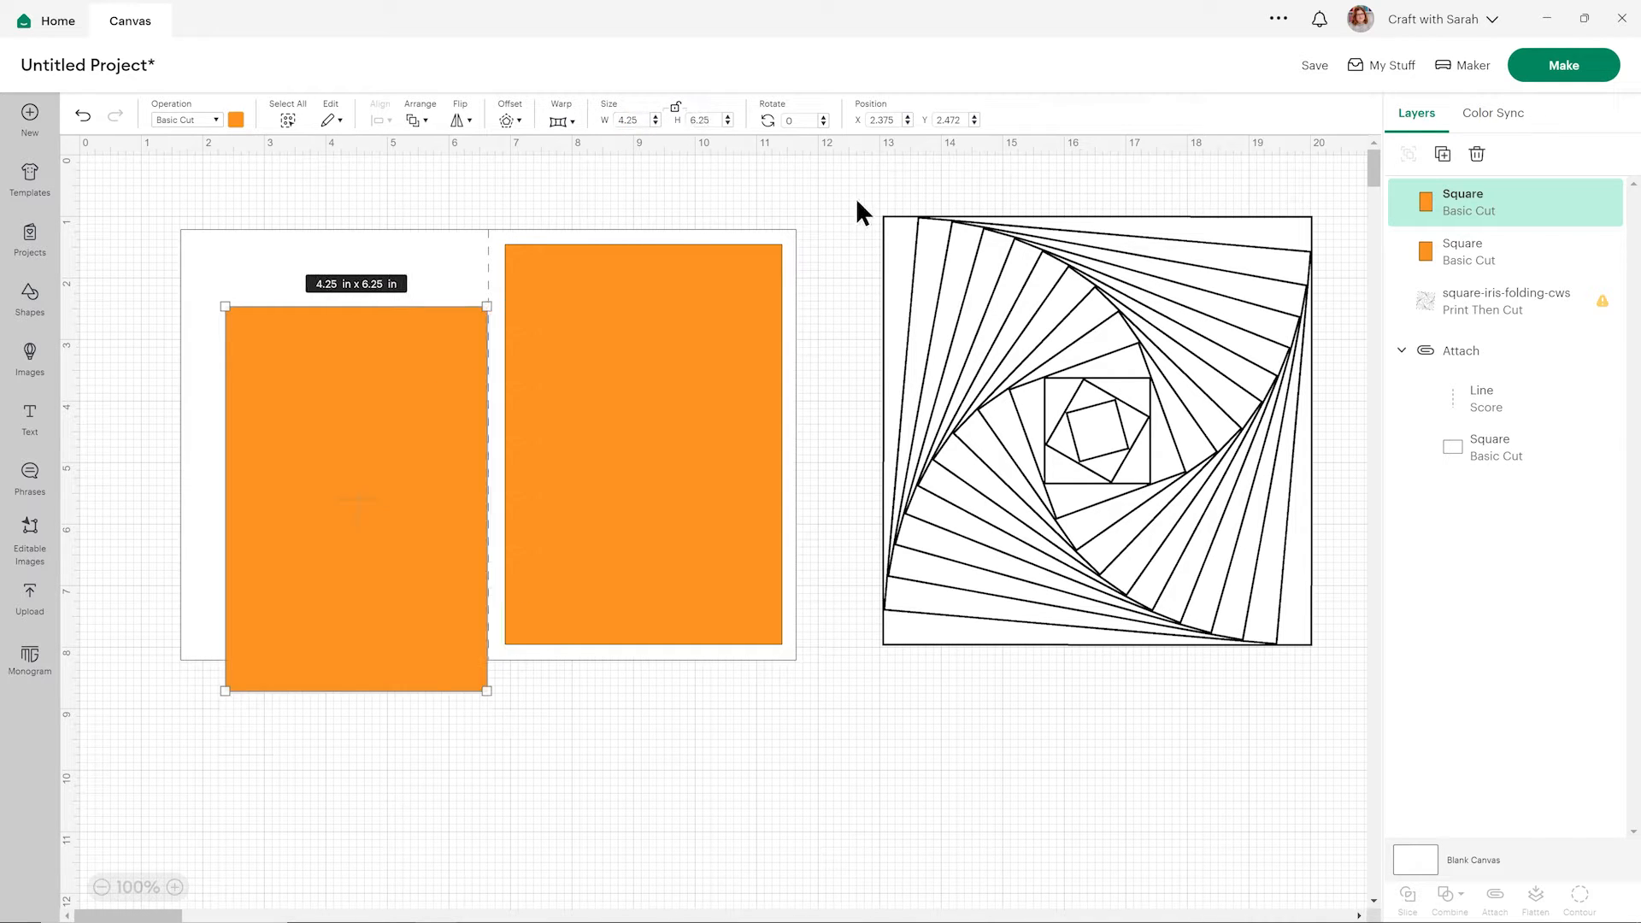
Step: Change the 4.25 x 6.25 in rectangle's colour to white, place it centrally over the orange rectangle and deselect it
click(248, 119)
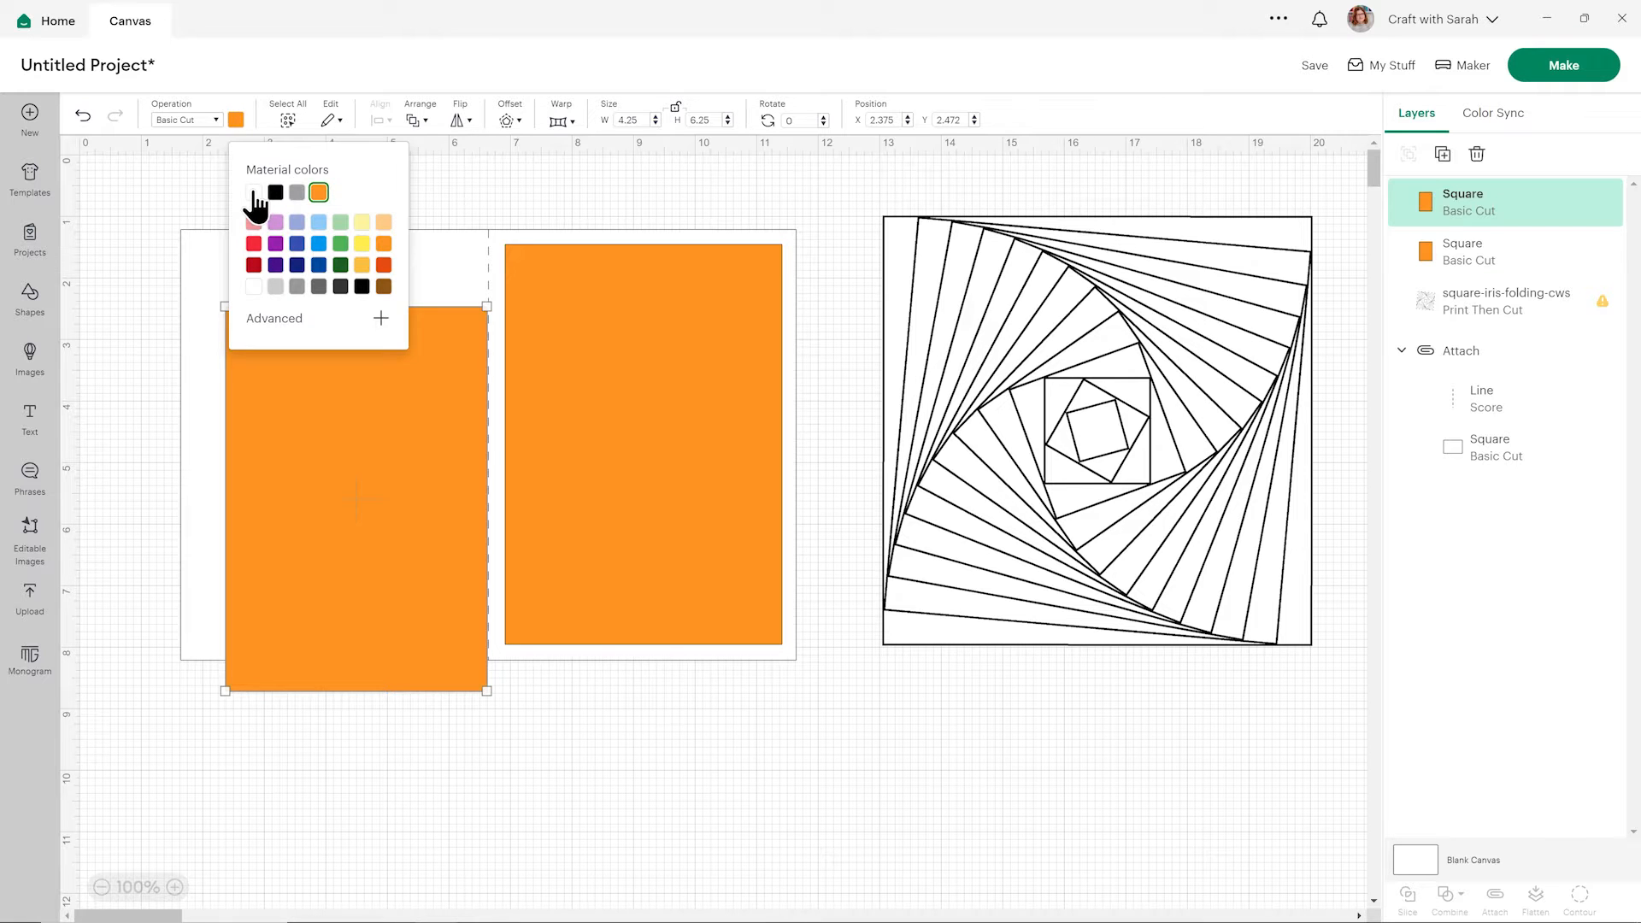
click(255, 203)
drag(427, 511, 671, 466)
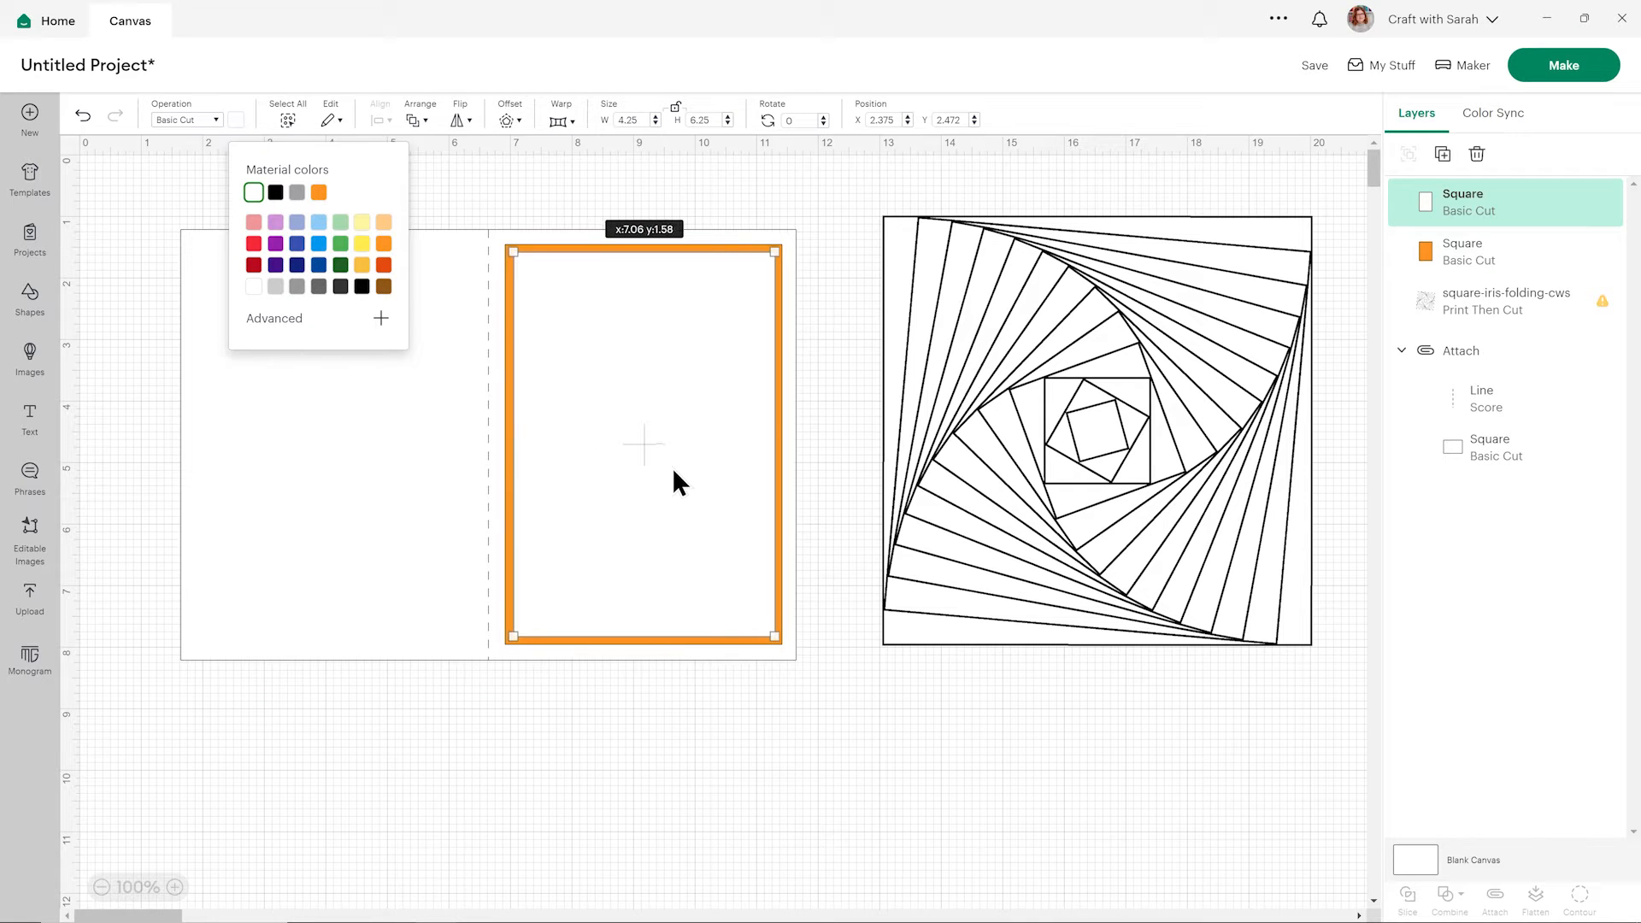
click(852, 663)
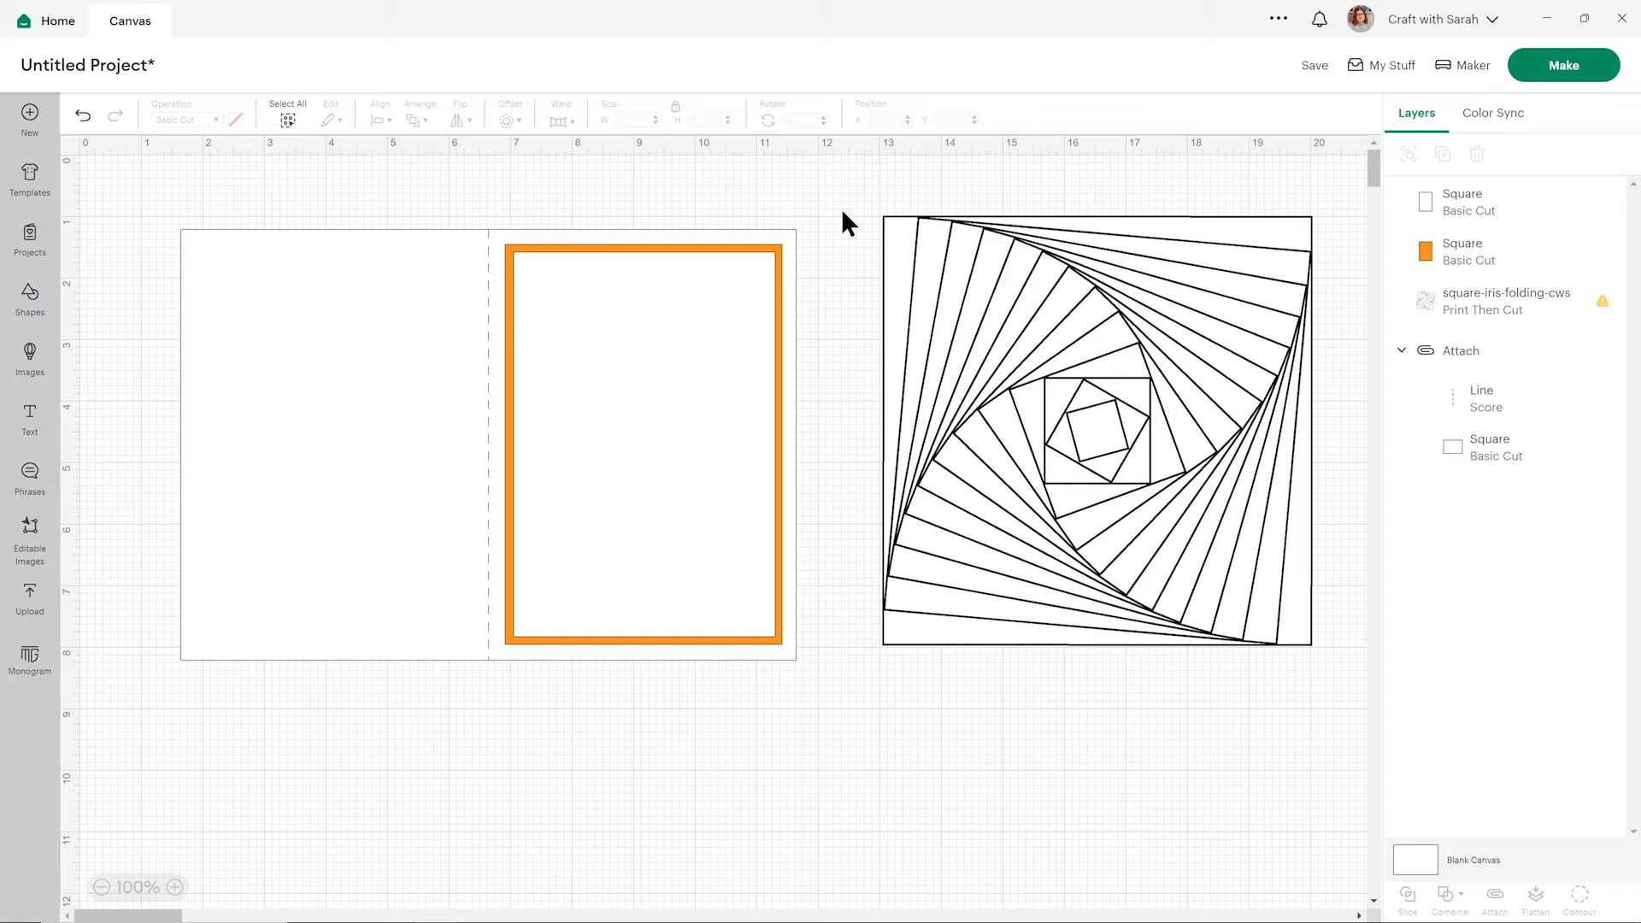
Step: Search the Cricut image library for "cat"
click(49, 358)
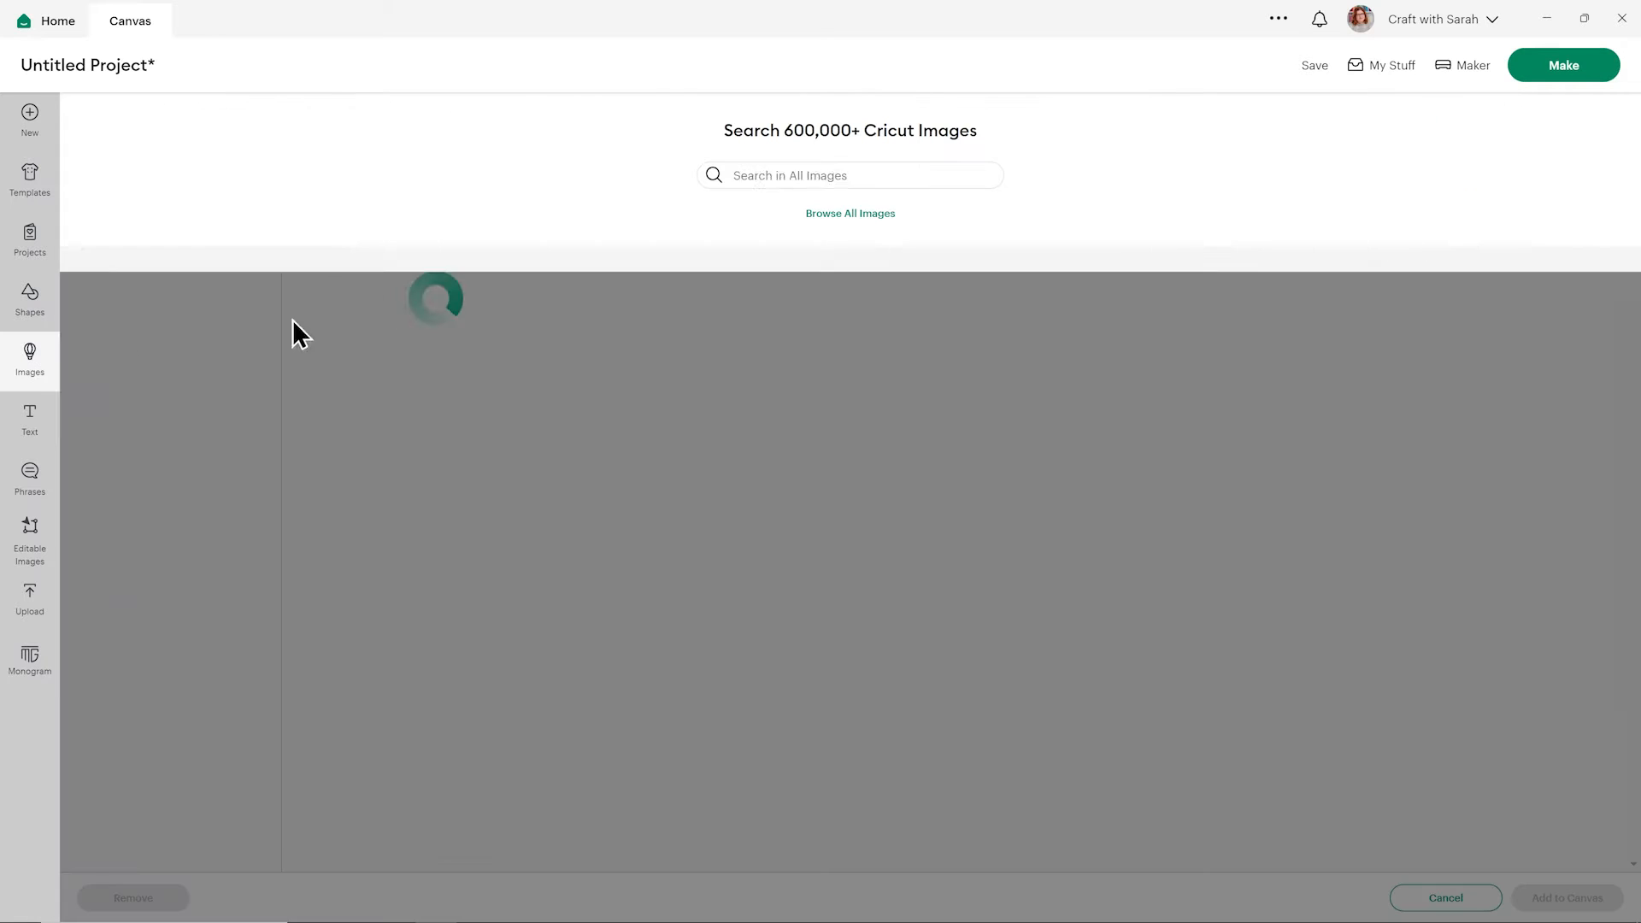
click(772, 178)
text(cst)
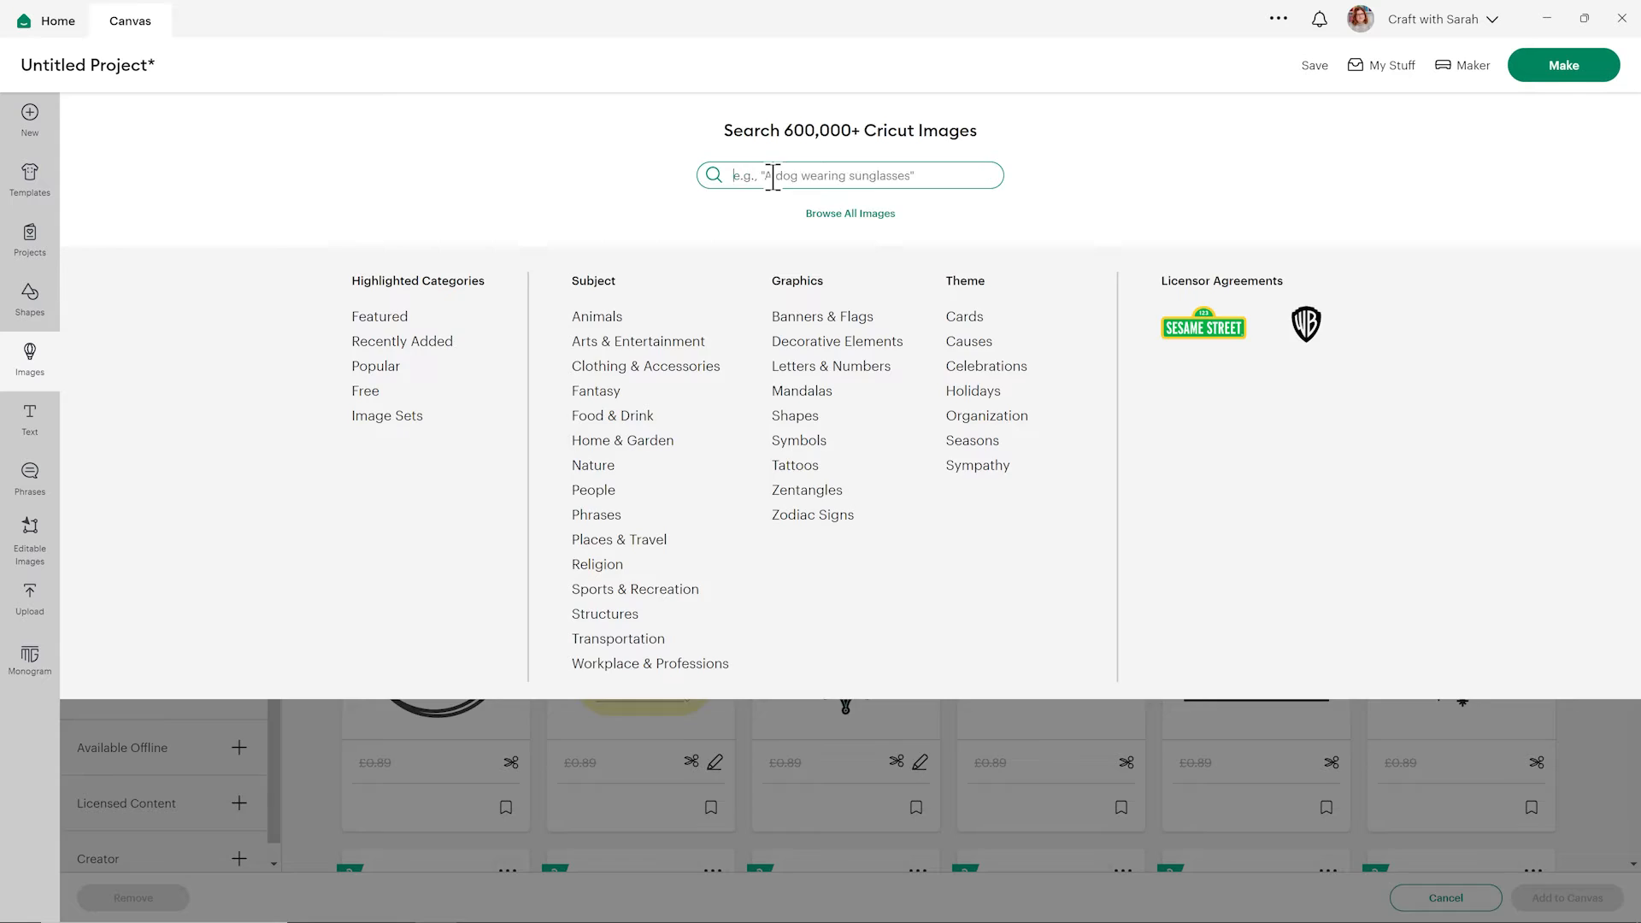
key(Return)
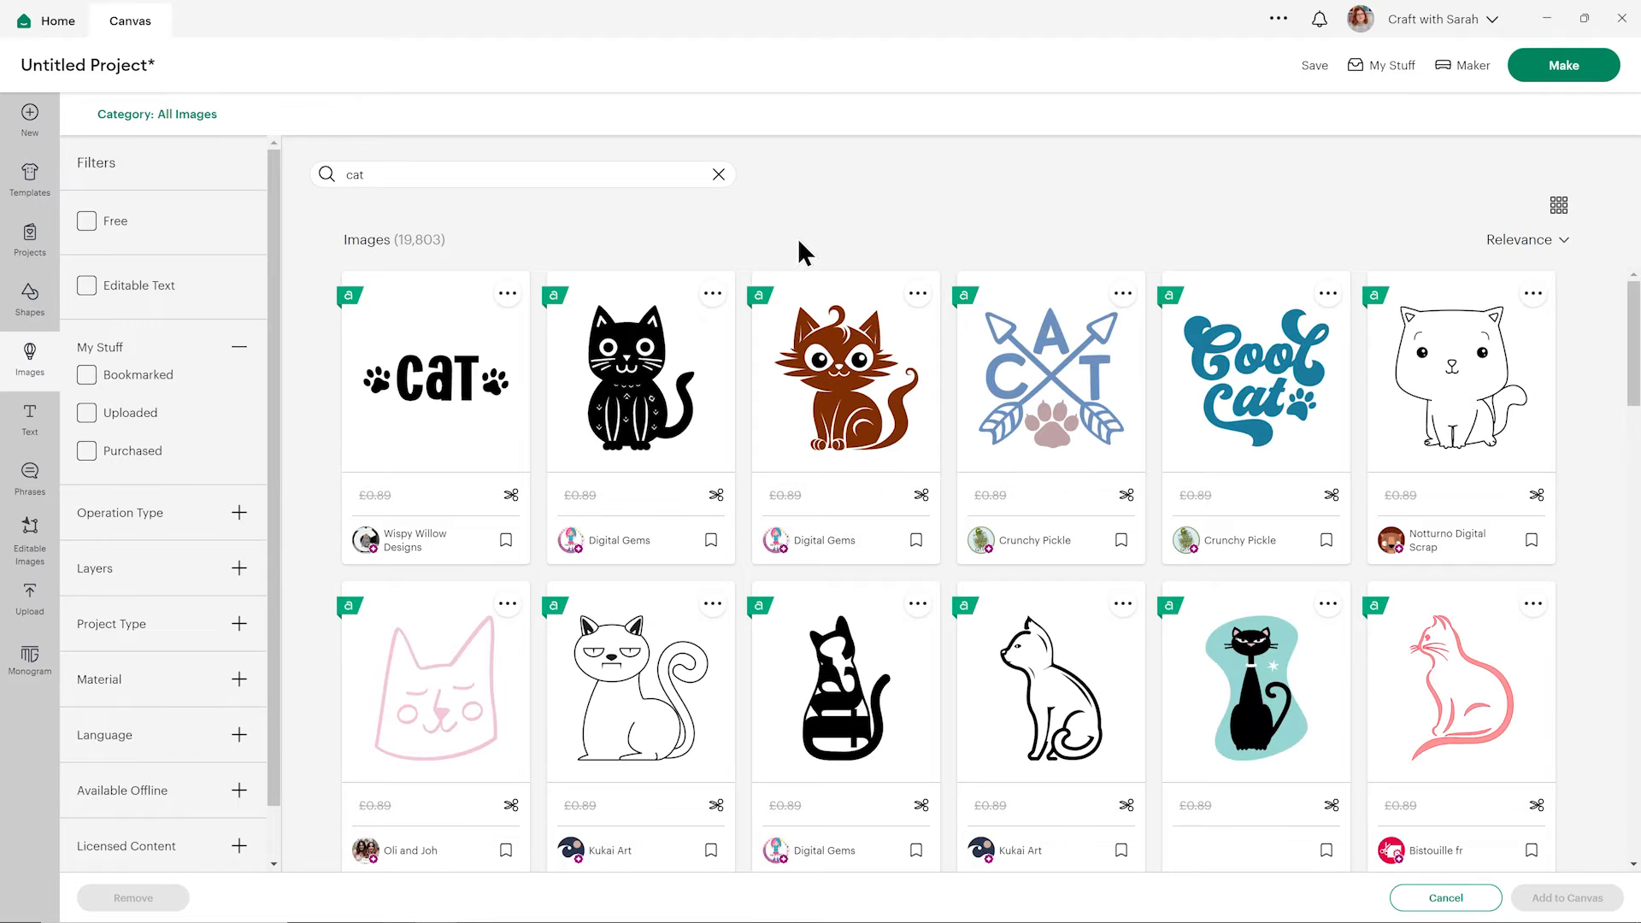
Step: Filter the cat images to the Cut Only operation type and Single layer
click(237, 515)
click(162, 555)
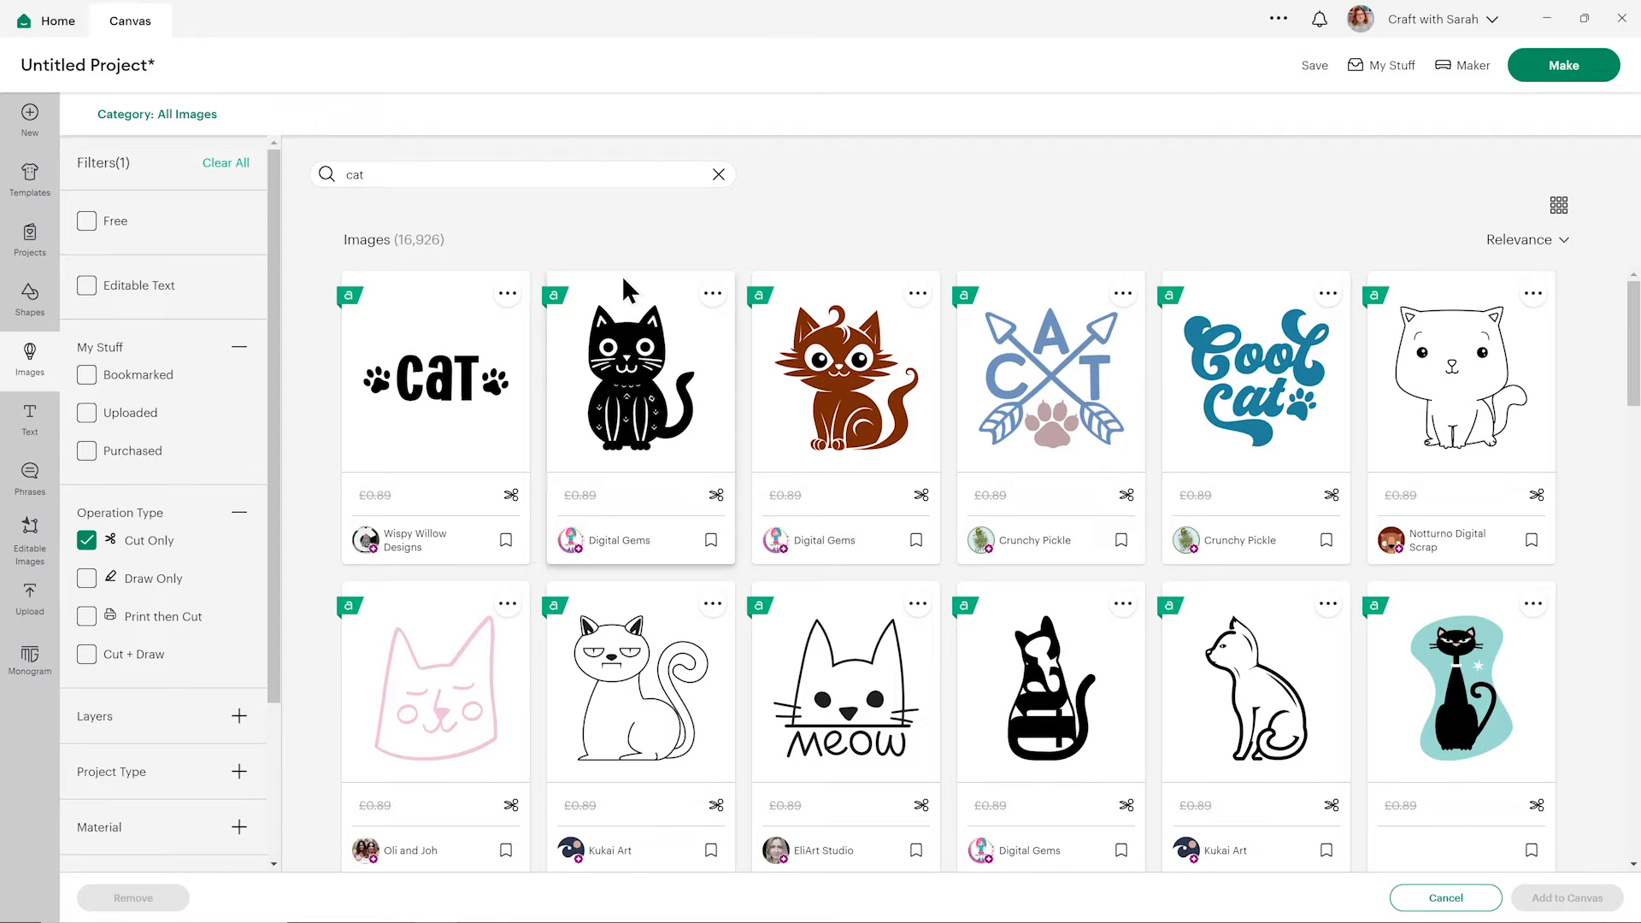
scroll(325, 628, down, 1)
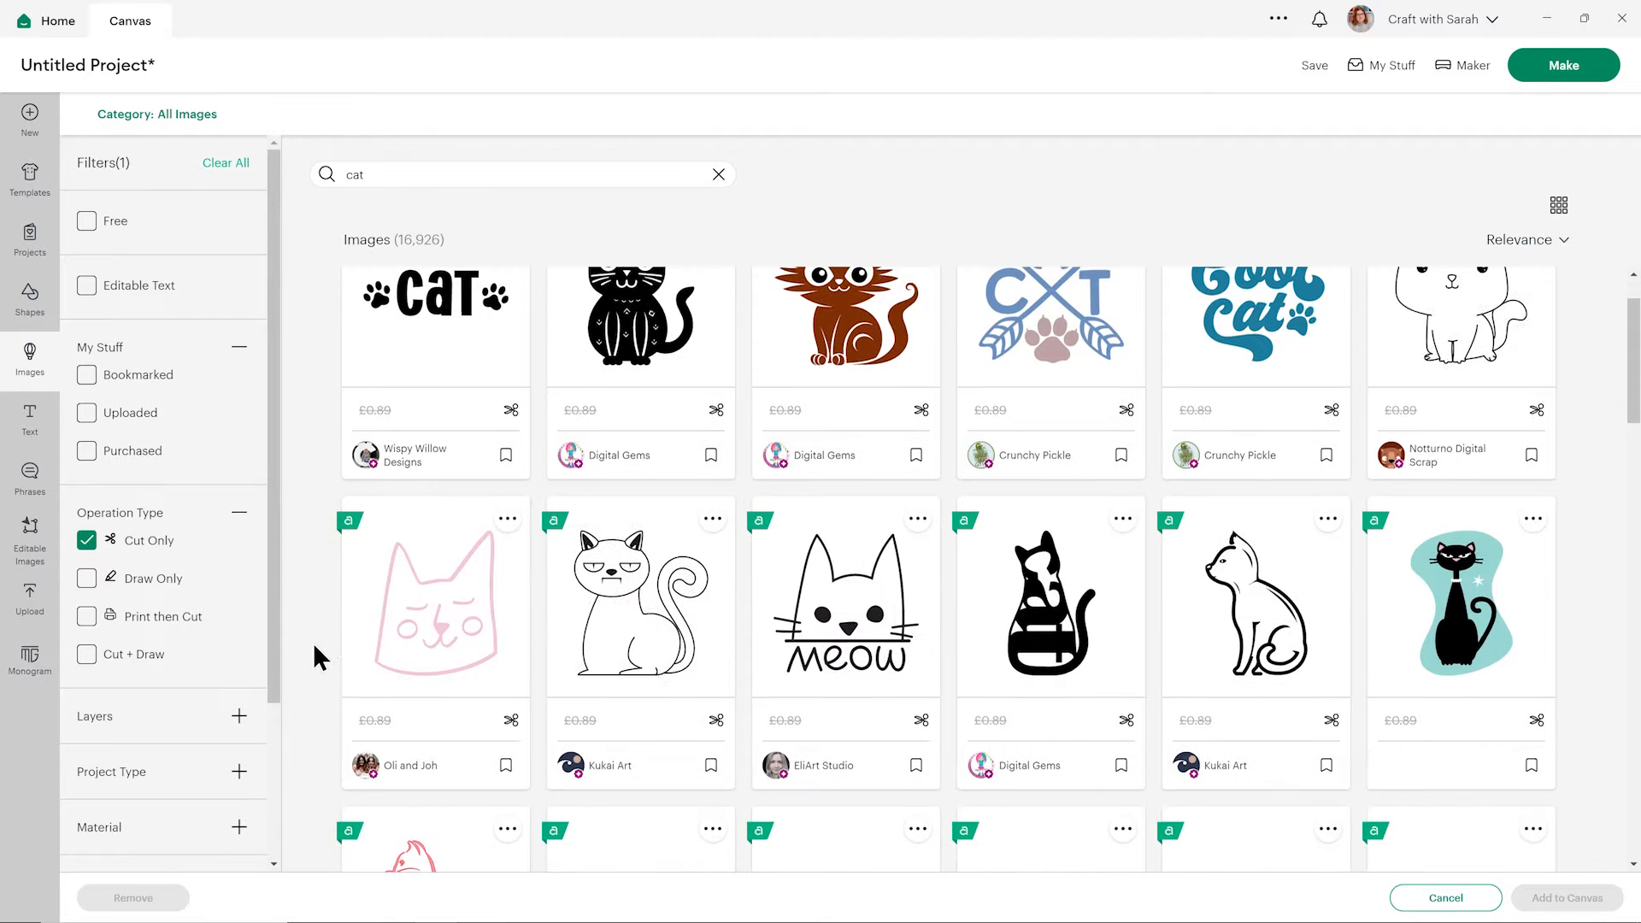
click(219, 718)
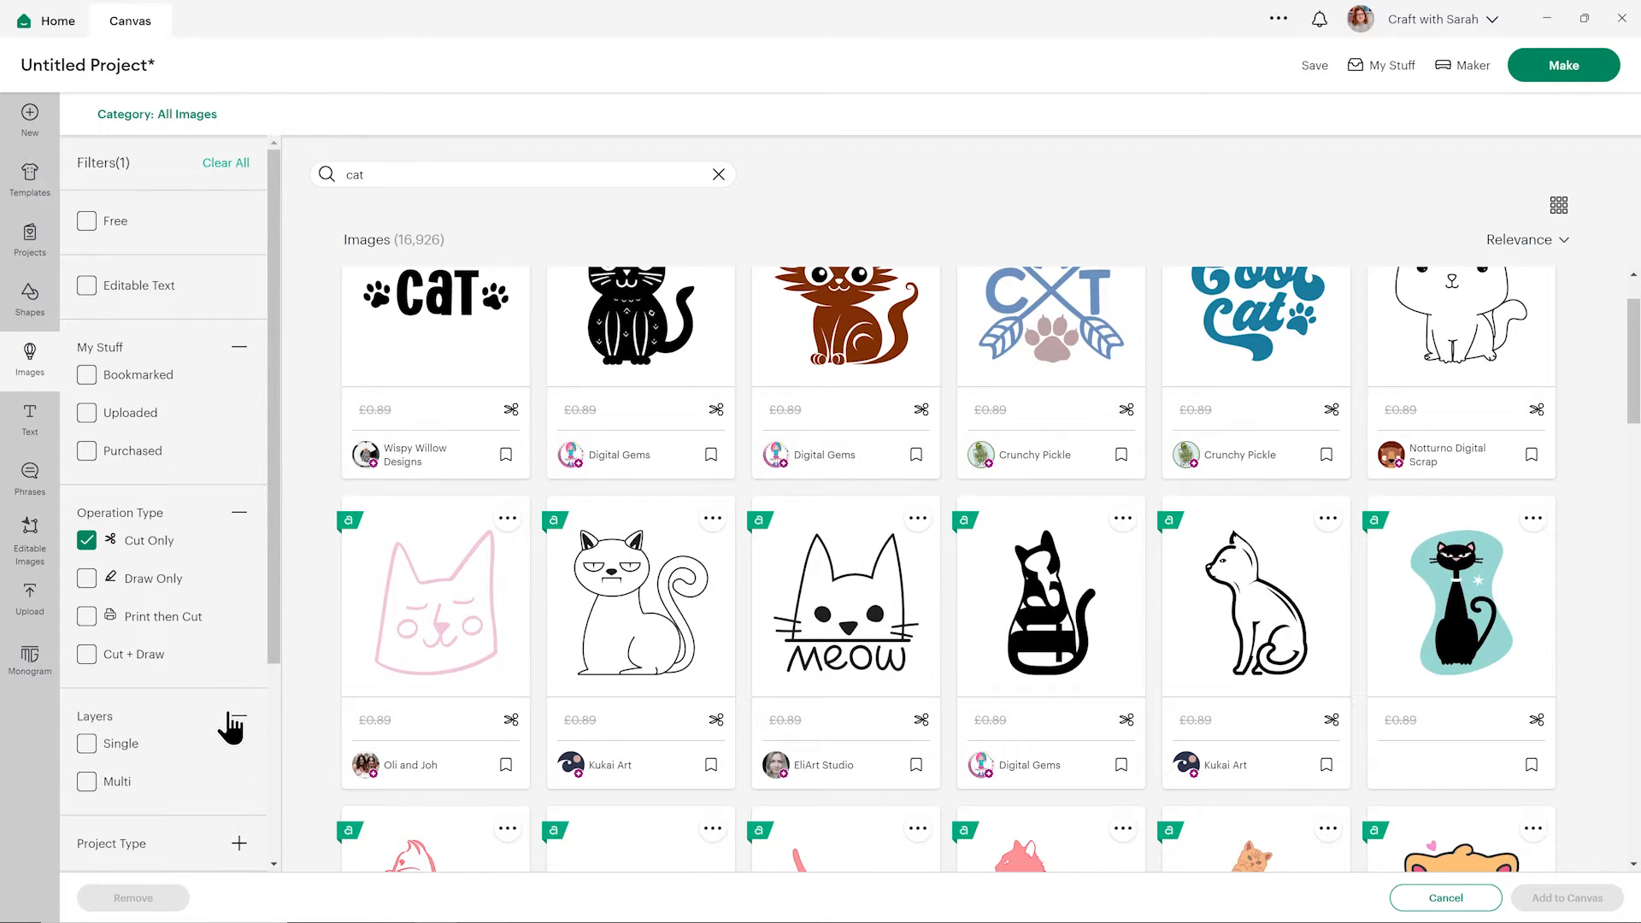
click(125, 747)
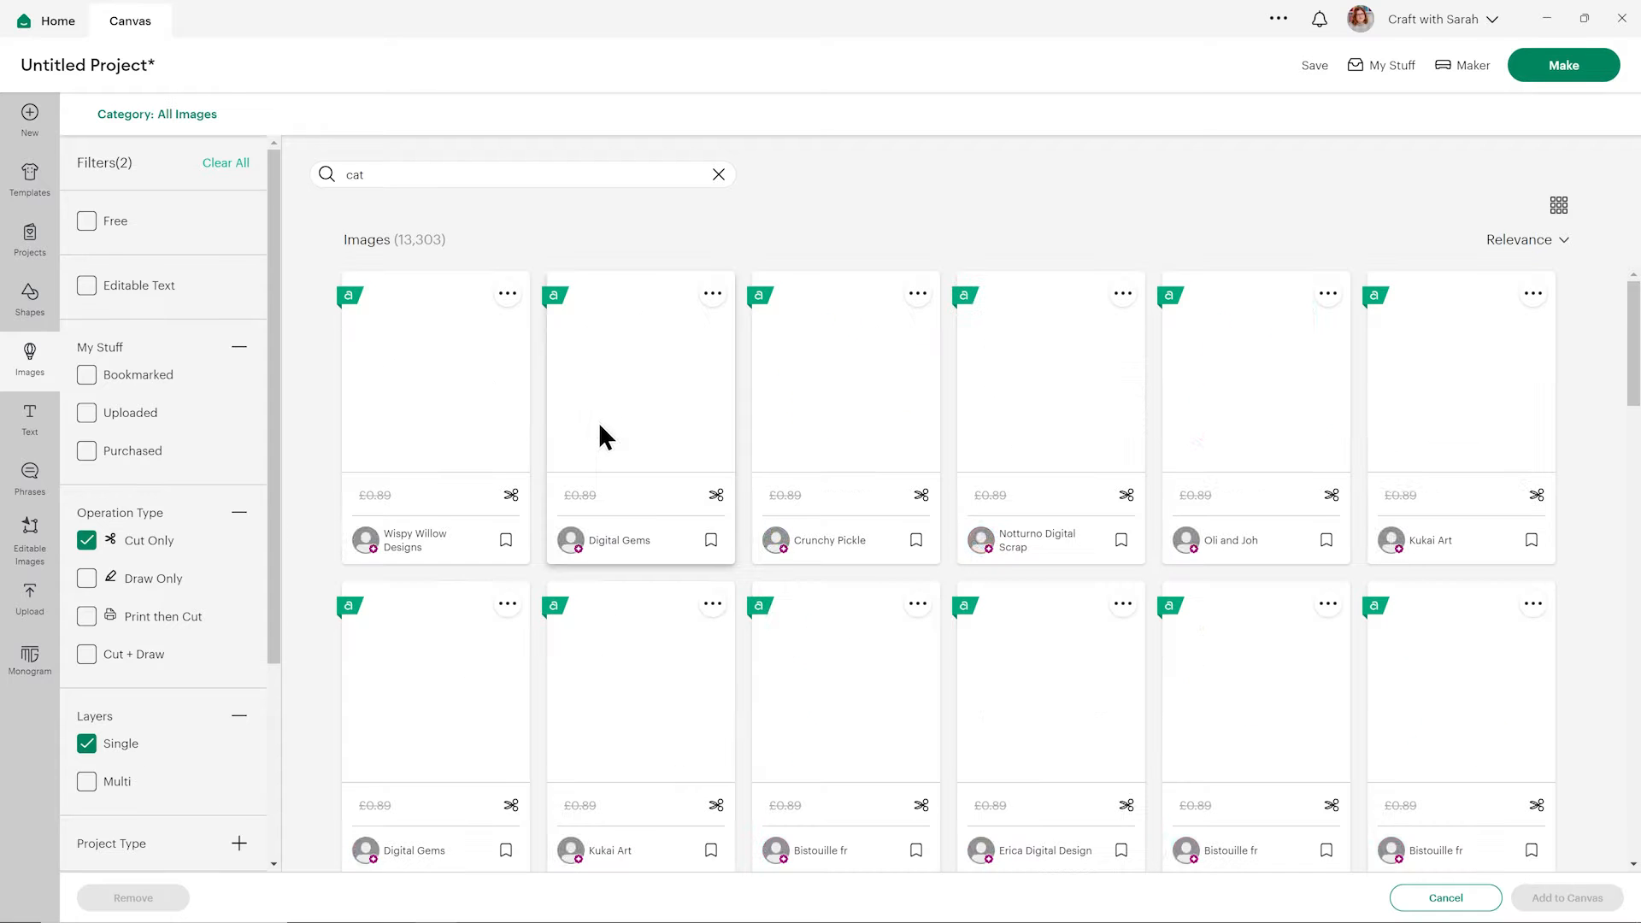
Step: Refine the image search to "cat silhouette", browse the designs, and select then deselect the cream-coloured cat
click(554, 176)
text(silhouette)
key(Return)
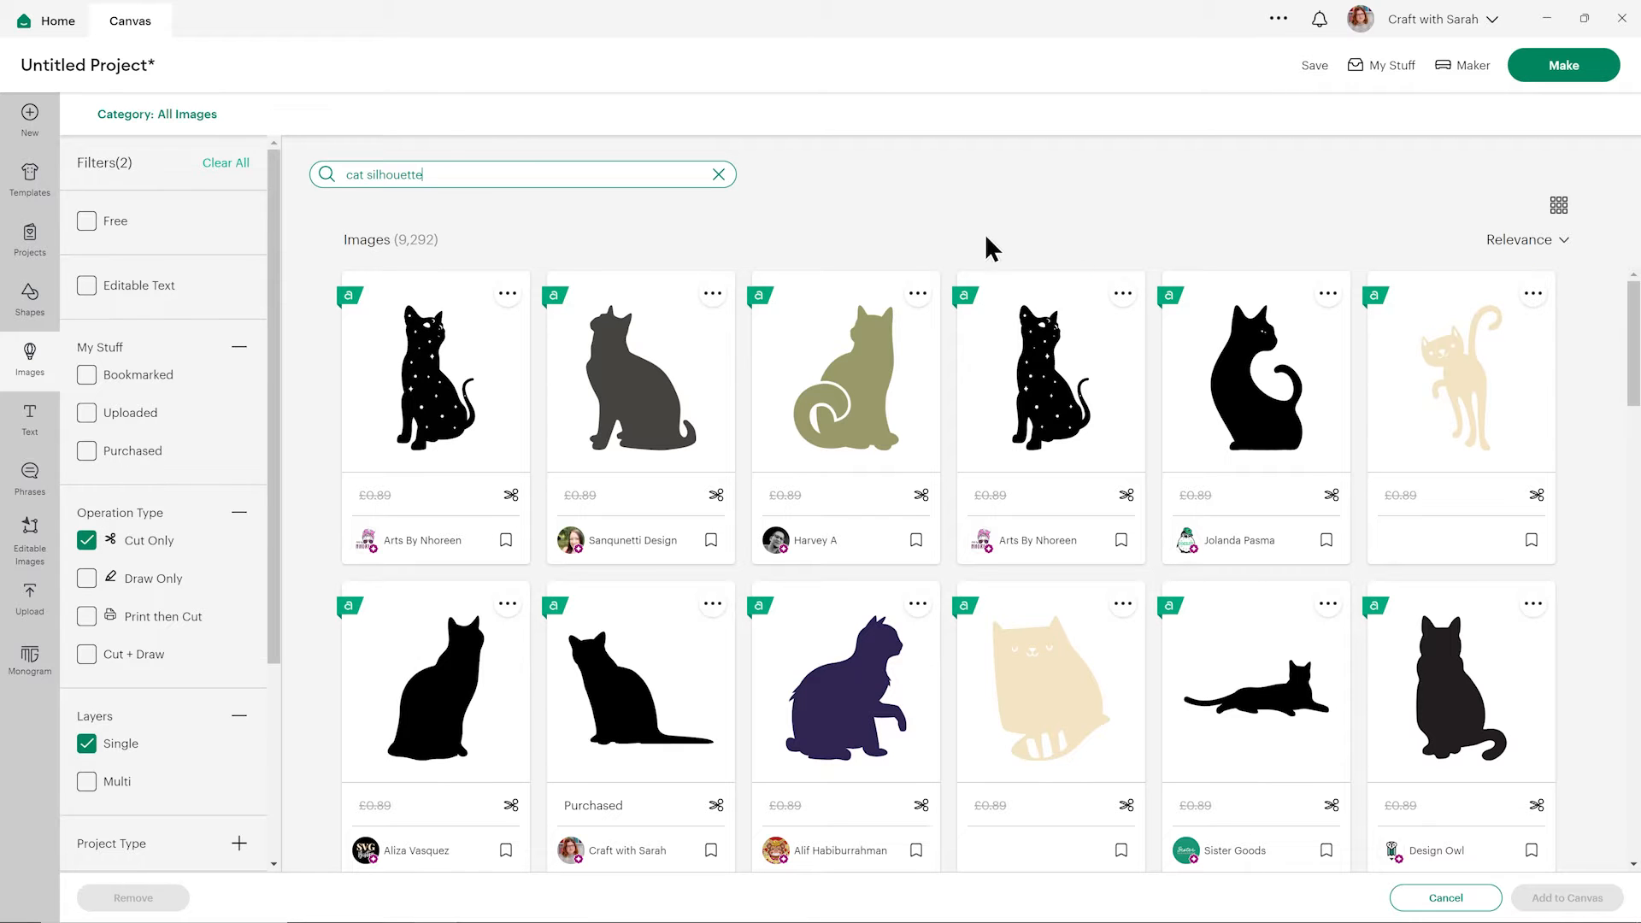
scroll(1333, 402, down, 1)
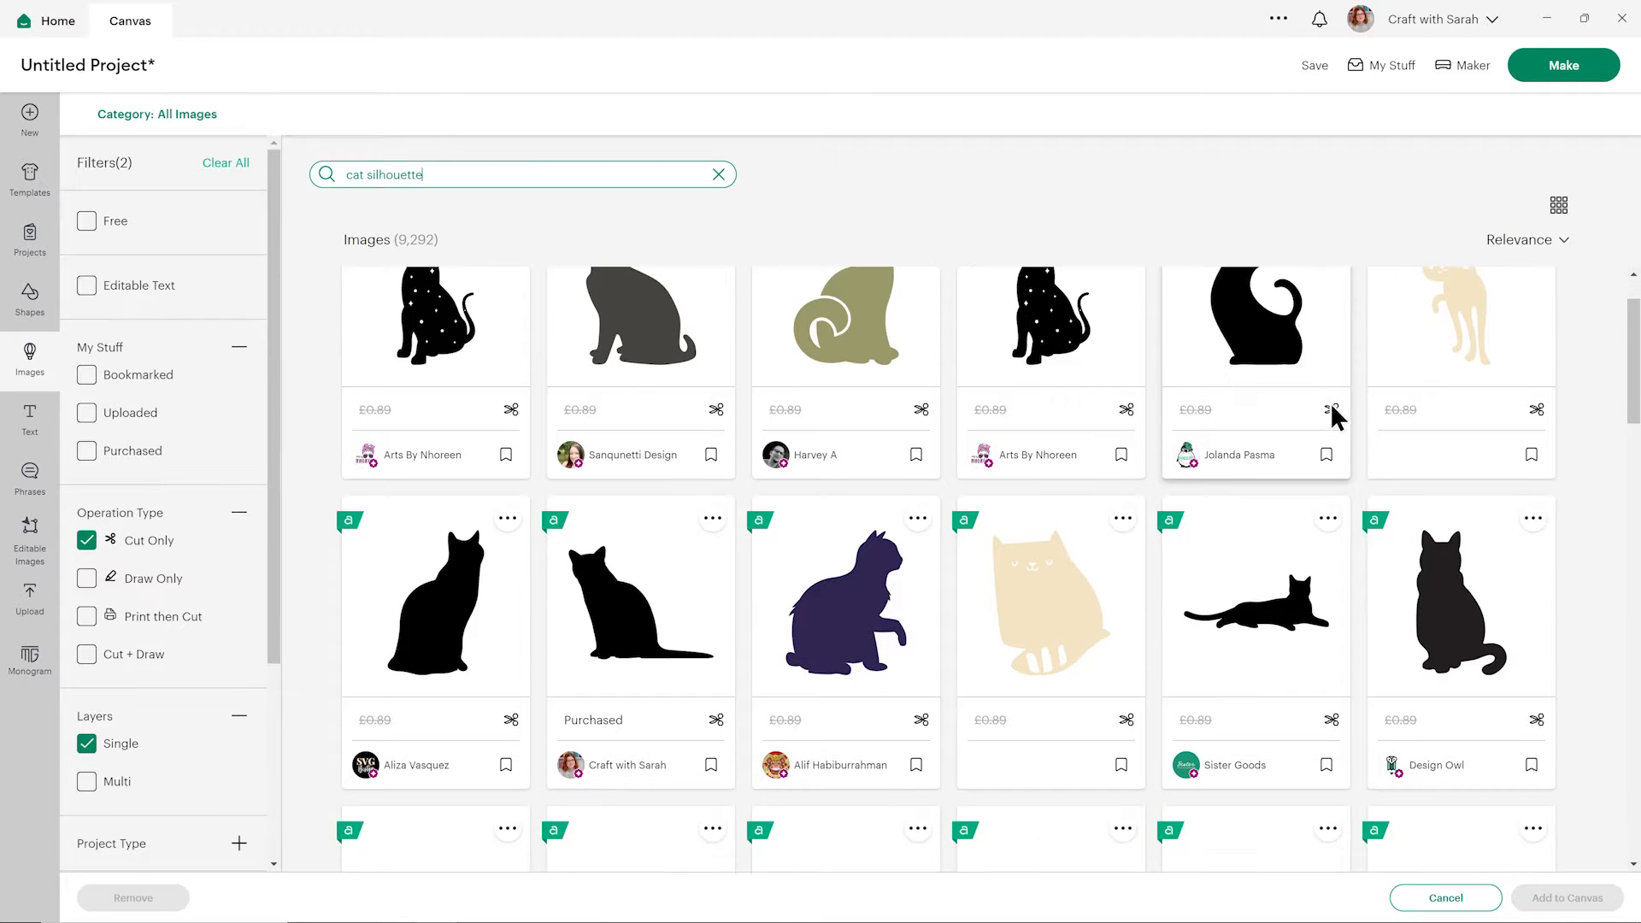
scroll(1112, 590, up, 1)
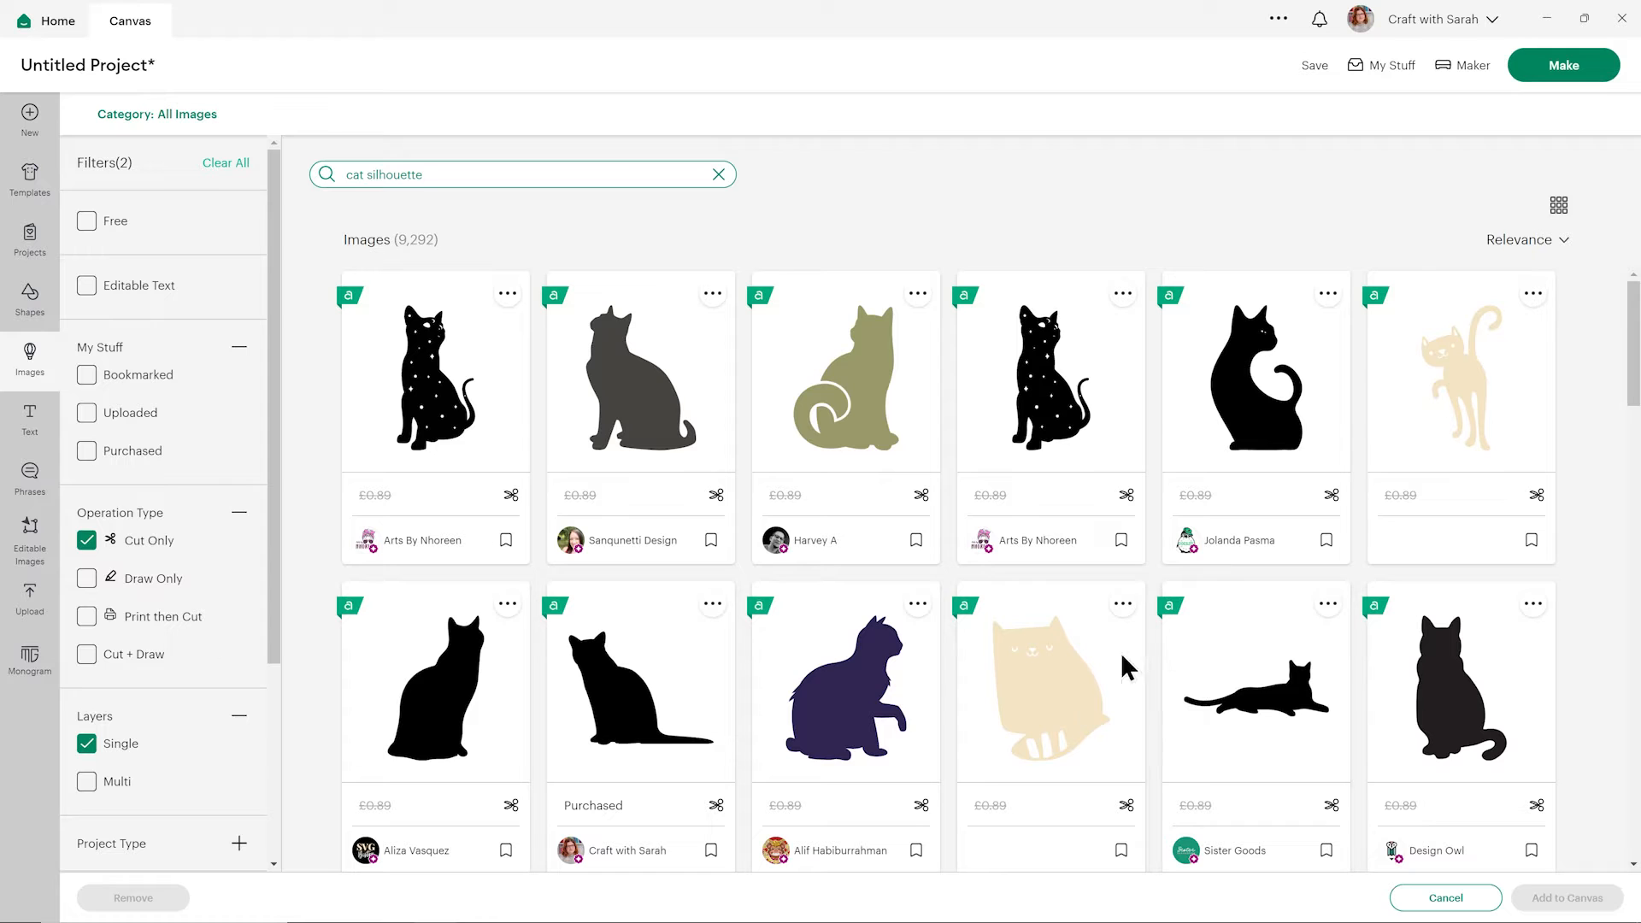
click(1043, 722)
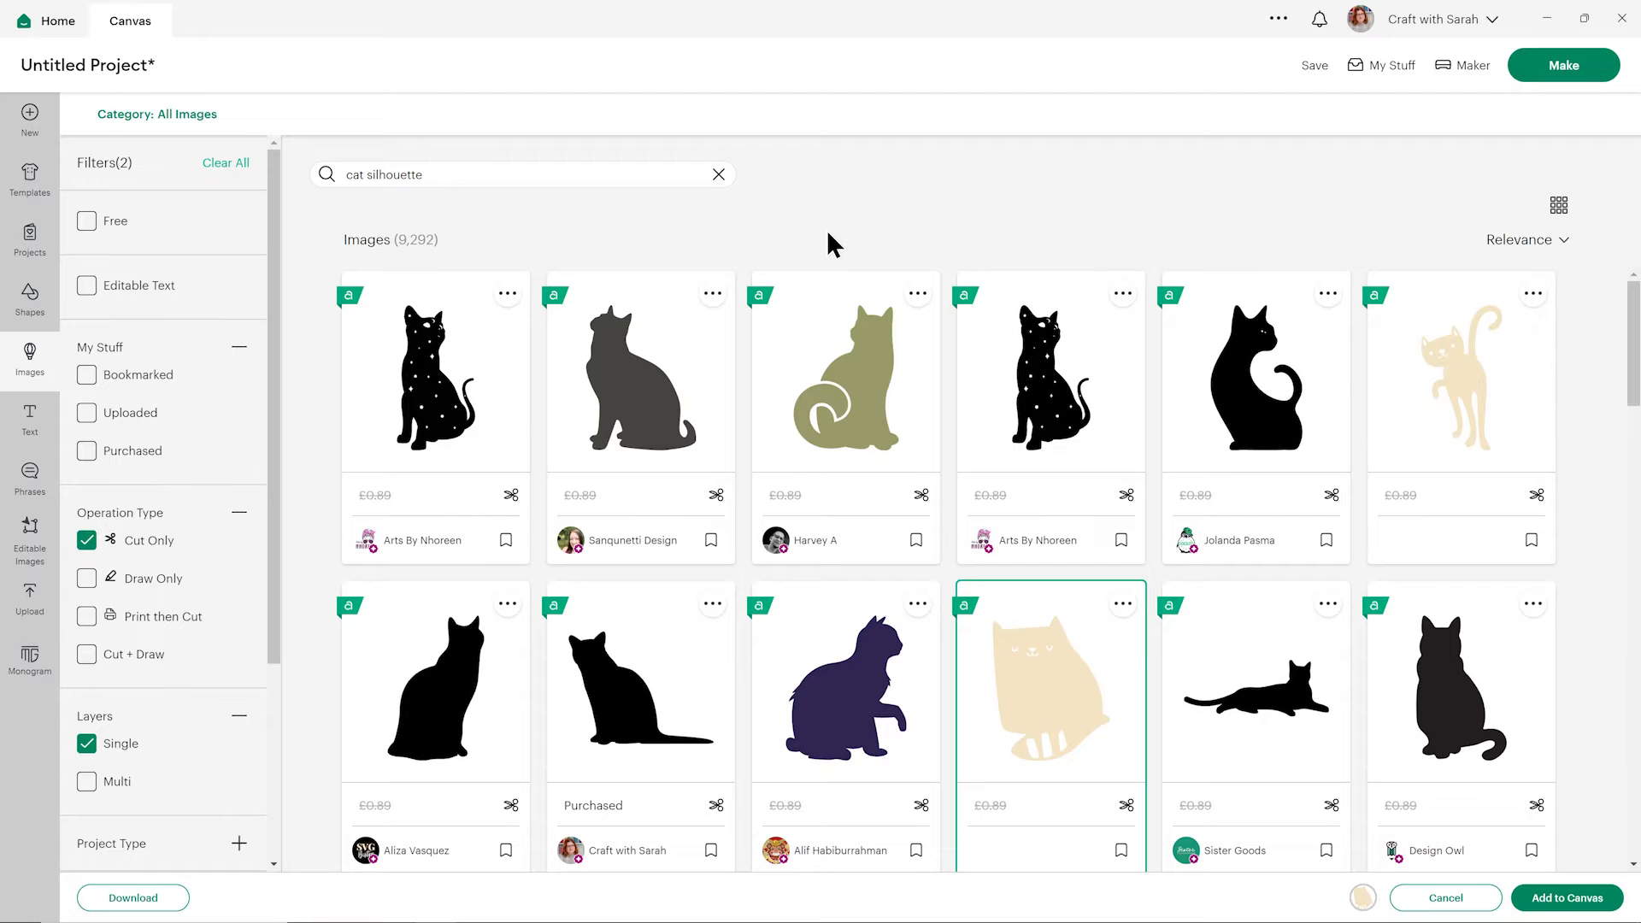
click(1044, 659)
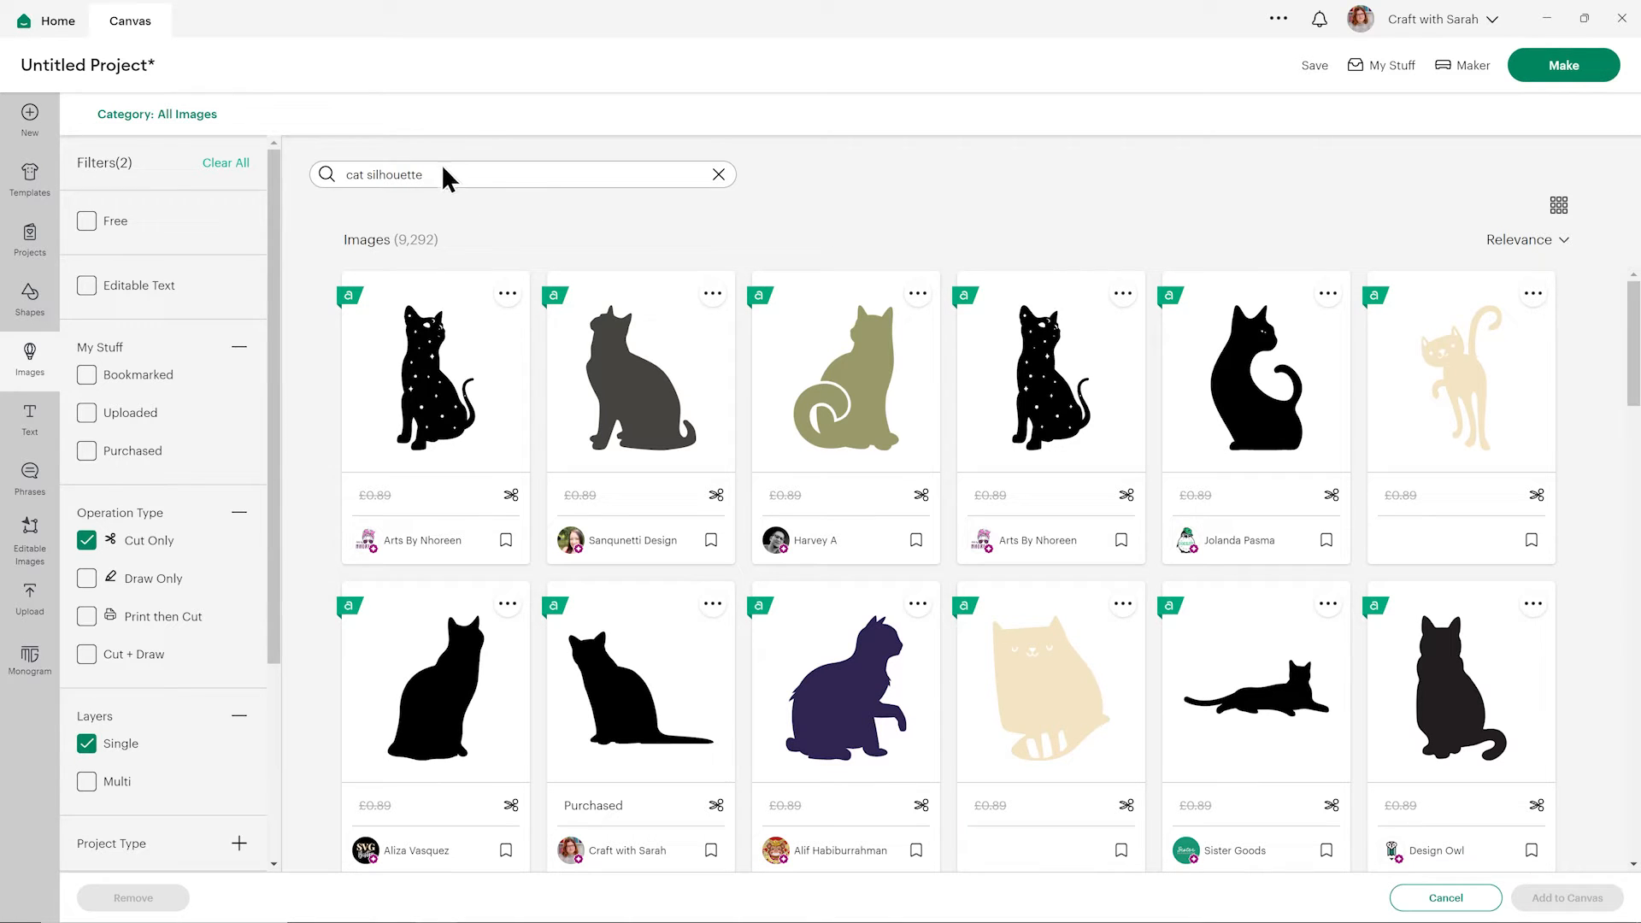
Step: Search the image library for "craft with sarah" and look through the designs
click(326, 180)
text(c)
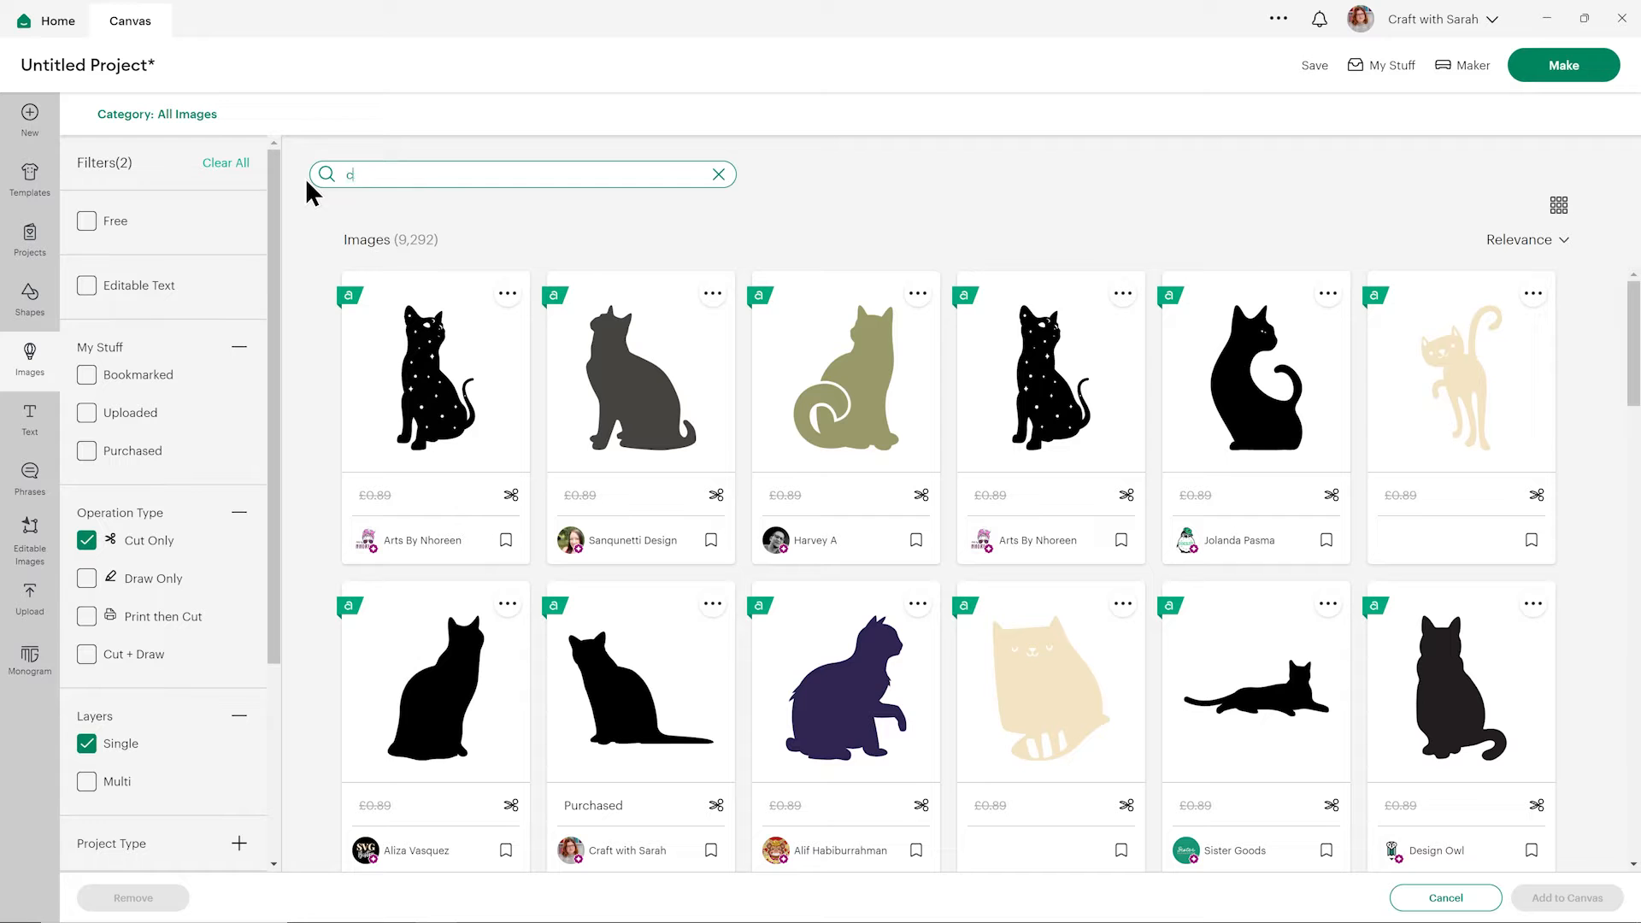
text(raft with sarah)
key(Return)
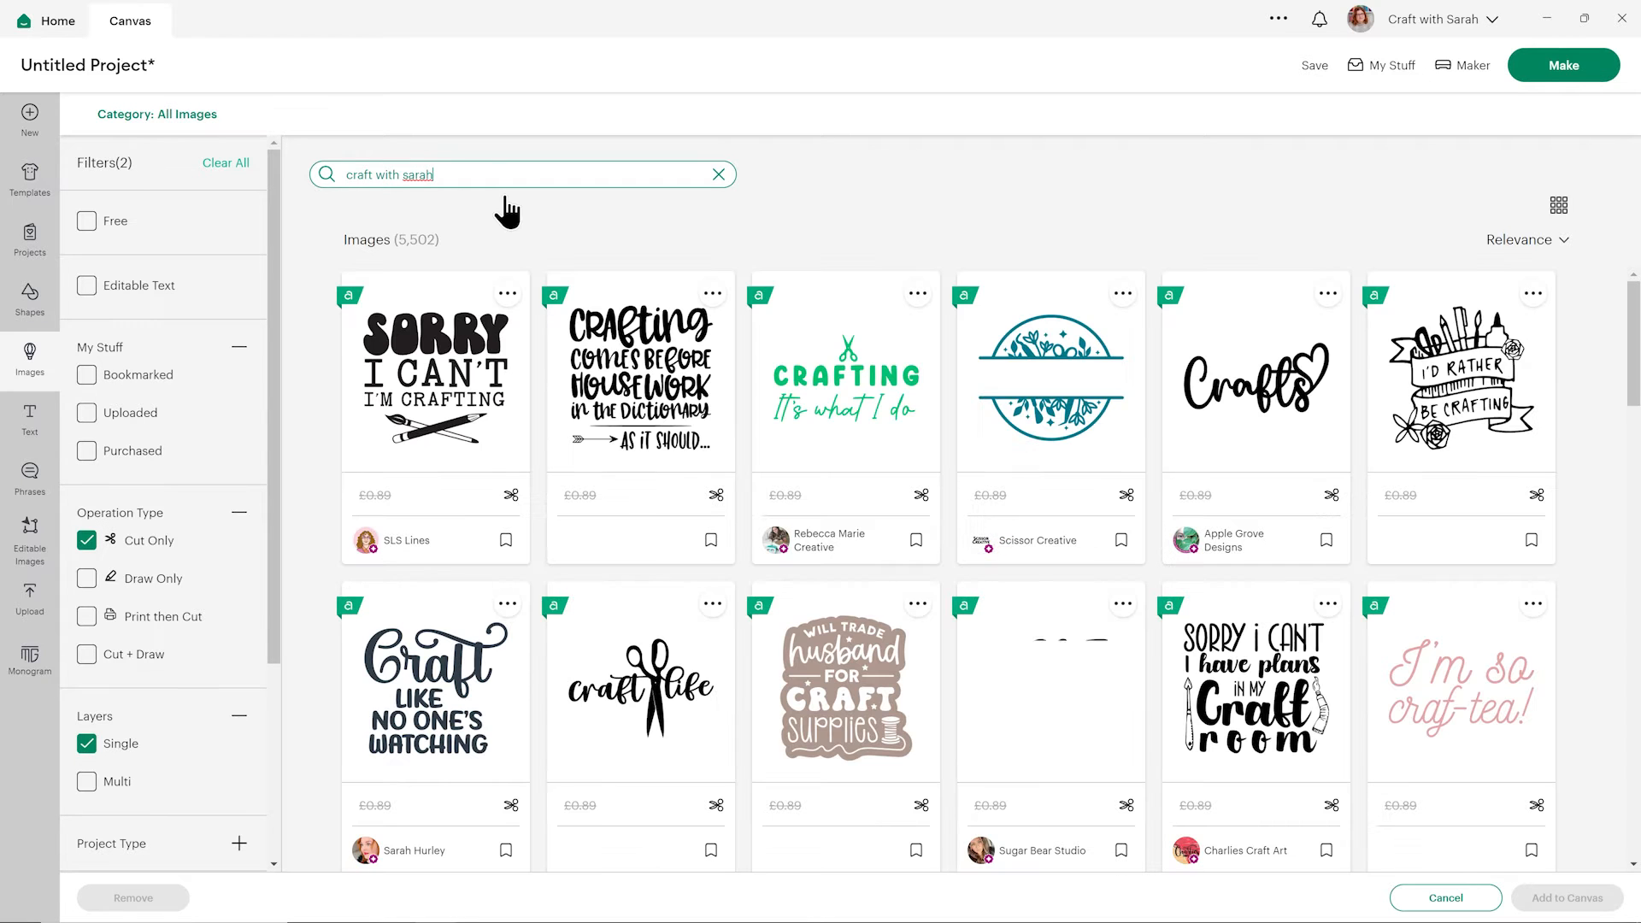
scroll(935, 630, down, 5)
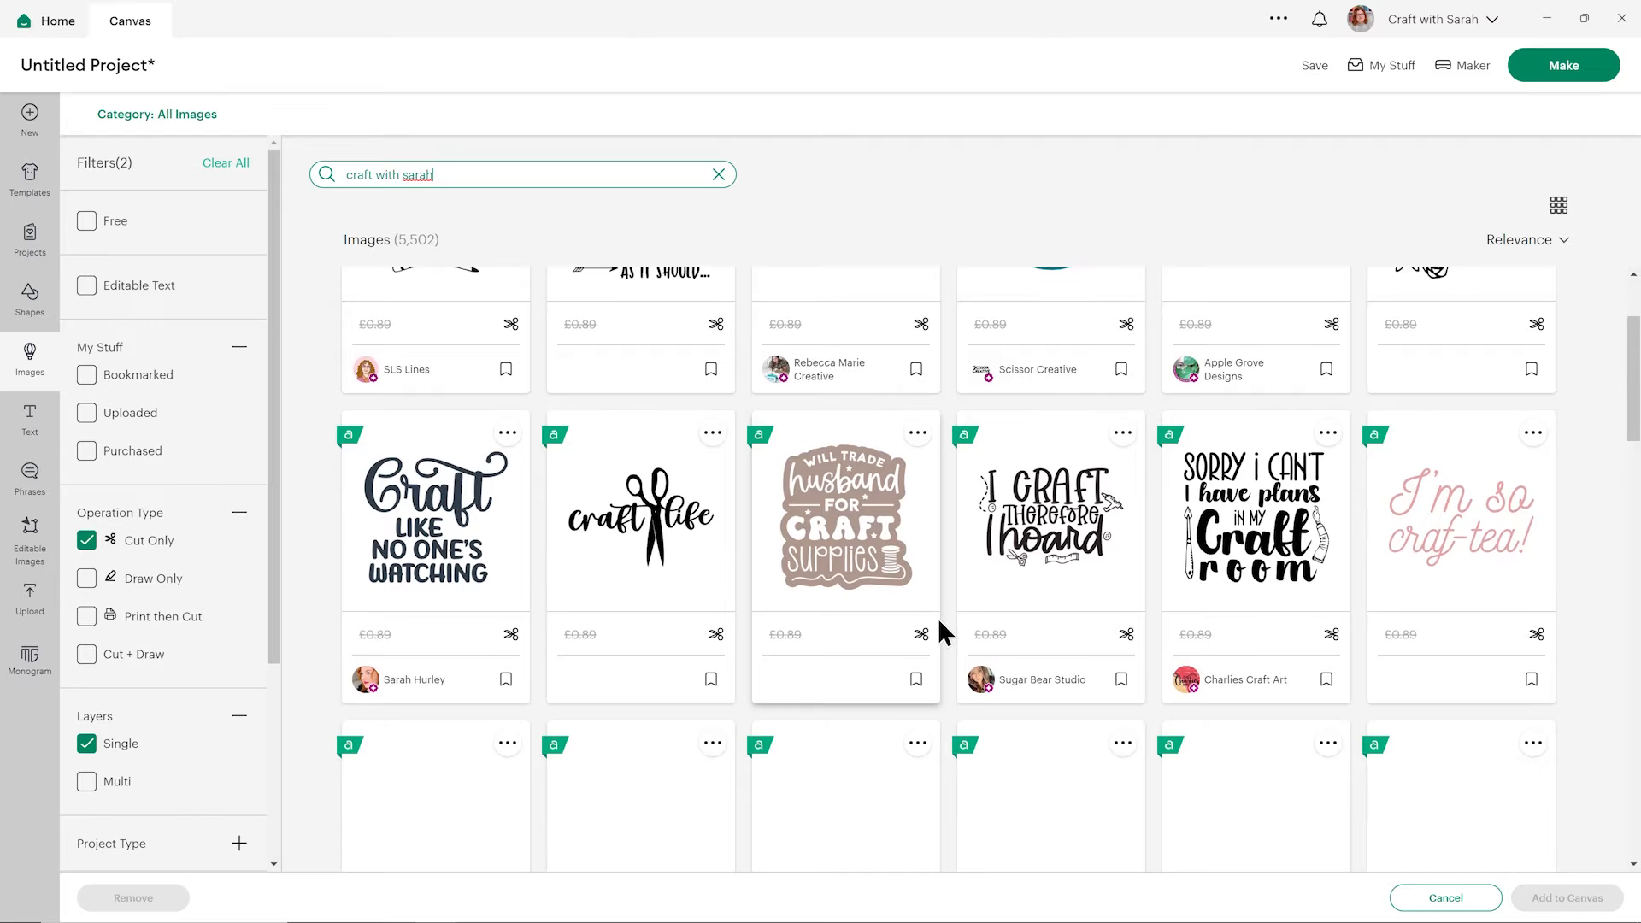
scroll(1103, 393, up, 5)
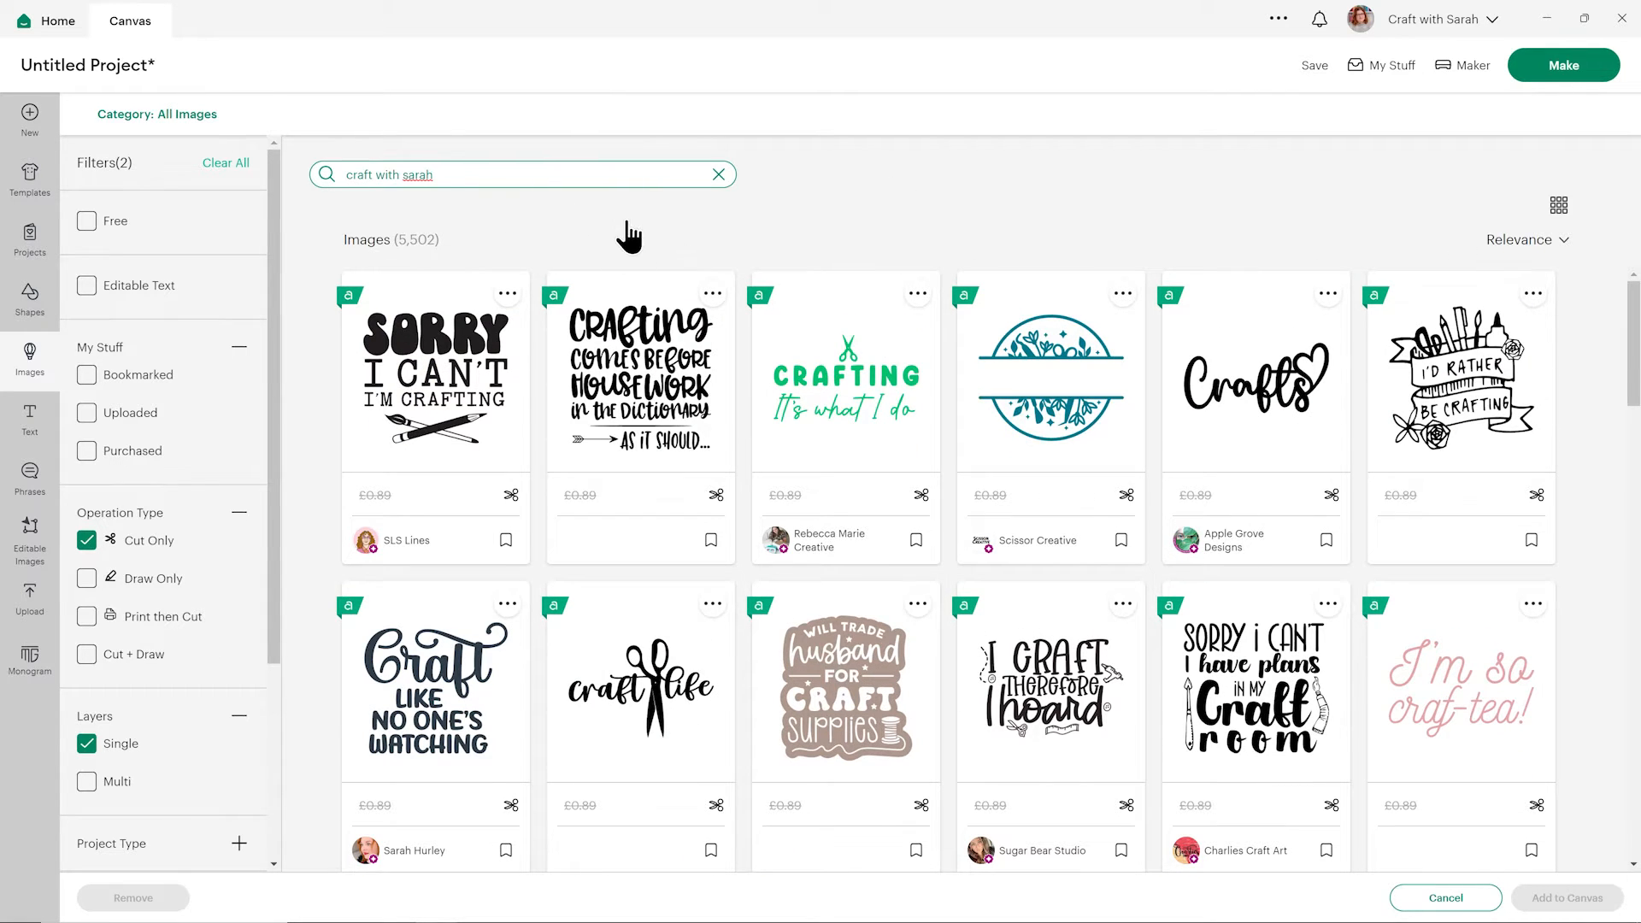
Step: From the Home page, search for "craft with sarah" and browse the results as far as the community members
click(72, 24)
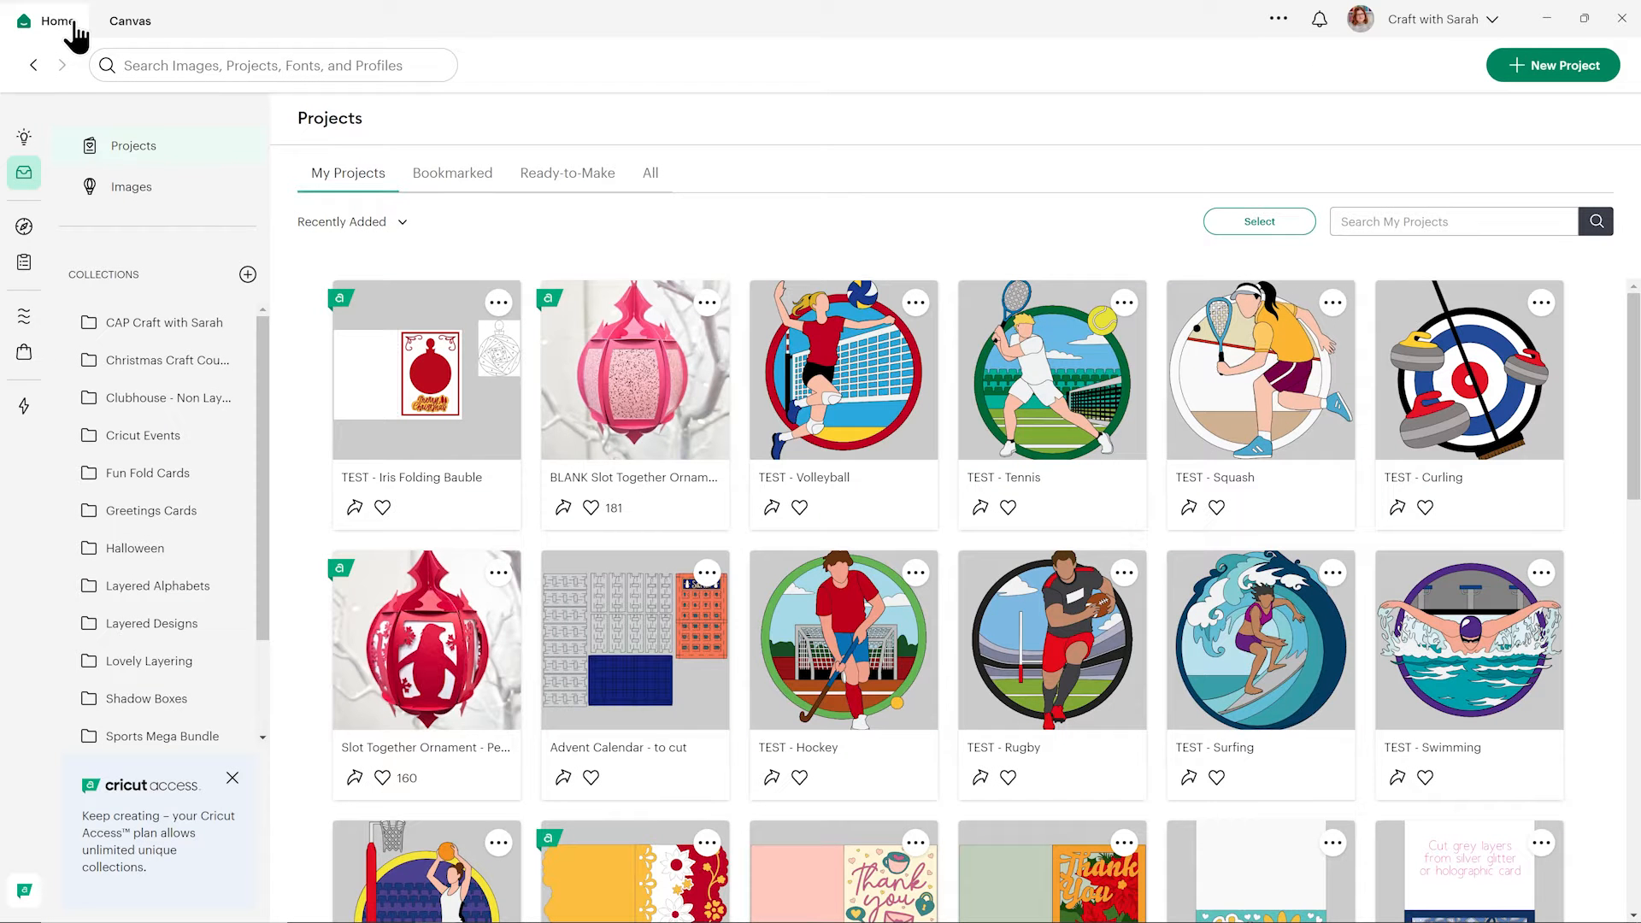
click(180, 66)
text(c)
key(BackSpace)
text(craft with sarah)
key(Return)
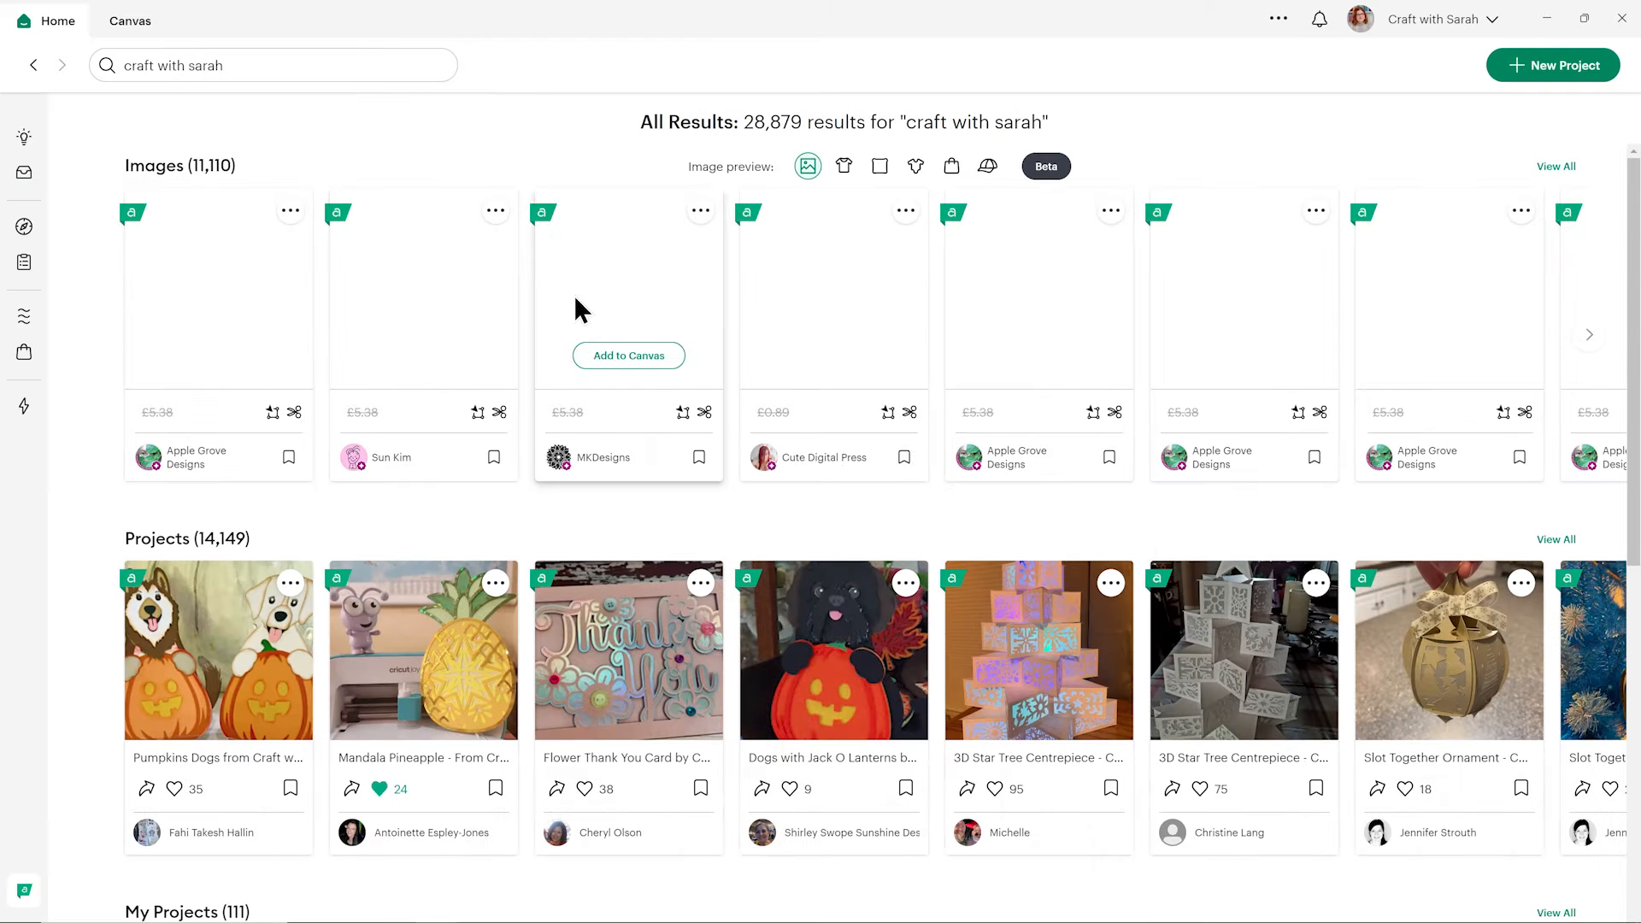
scroll(582, 301, down, 8)
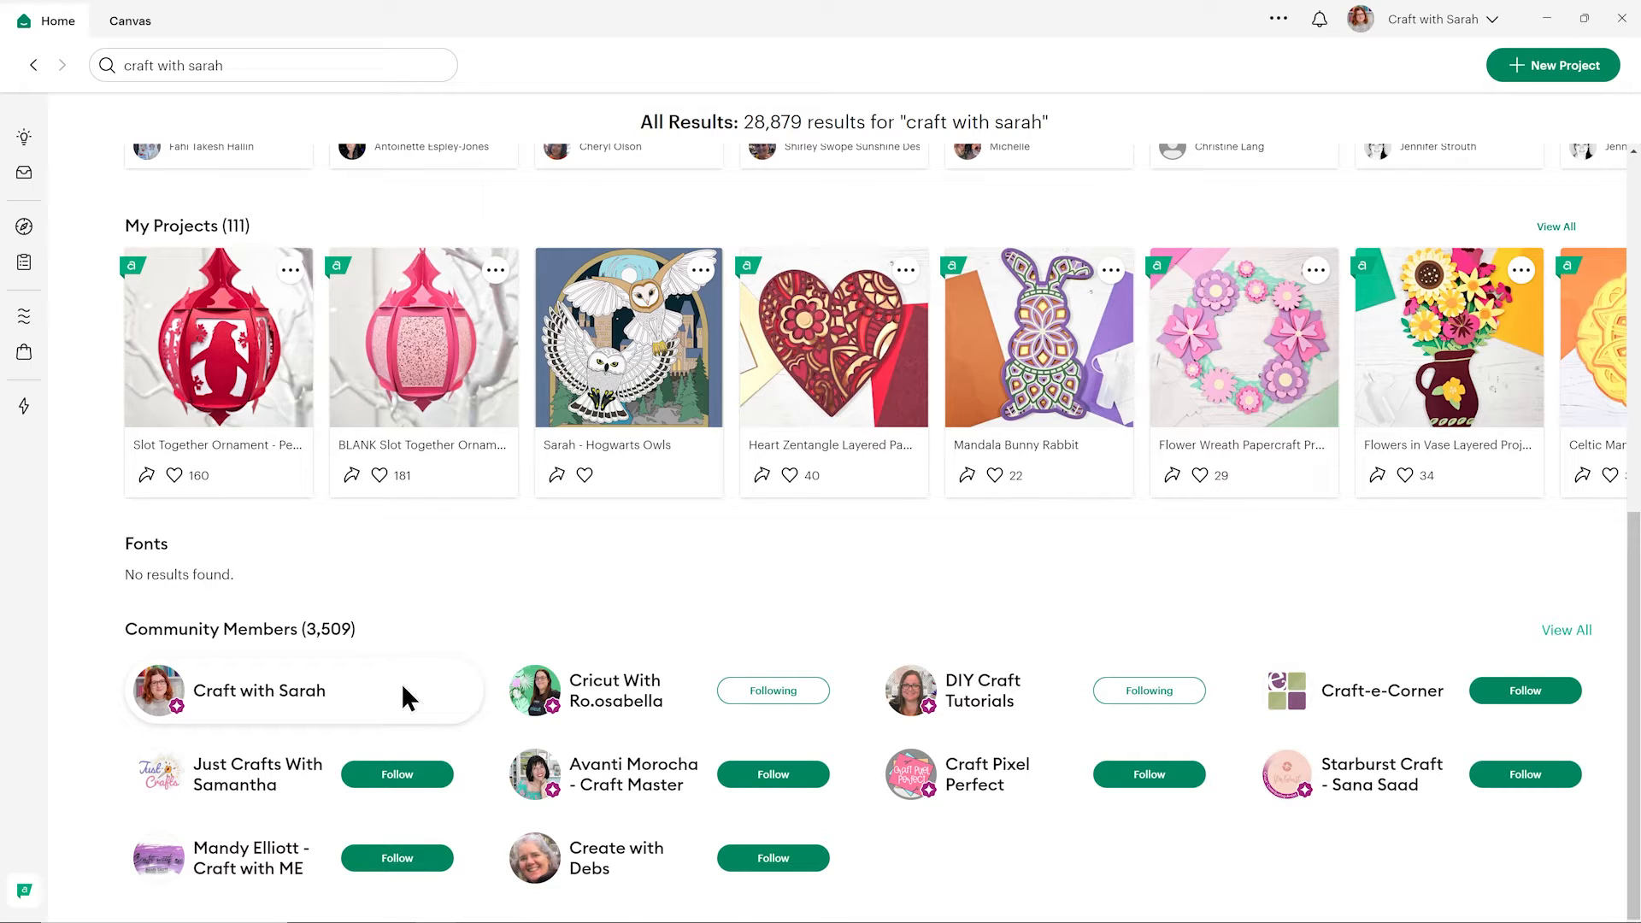
Step: Open the Craft with Sarah community profile and browse its vehicle, cat, wildlife and dog silhouette images
click(335, 694)
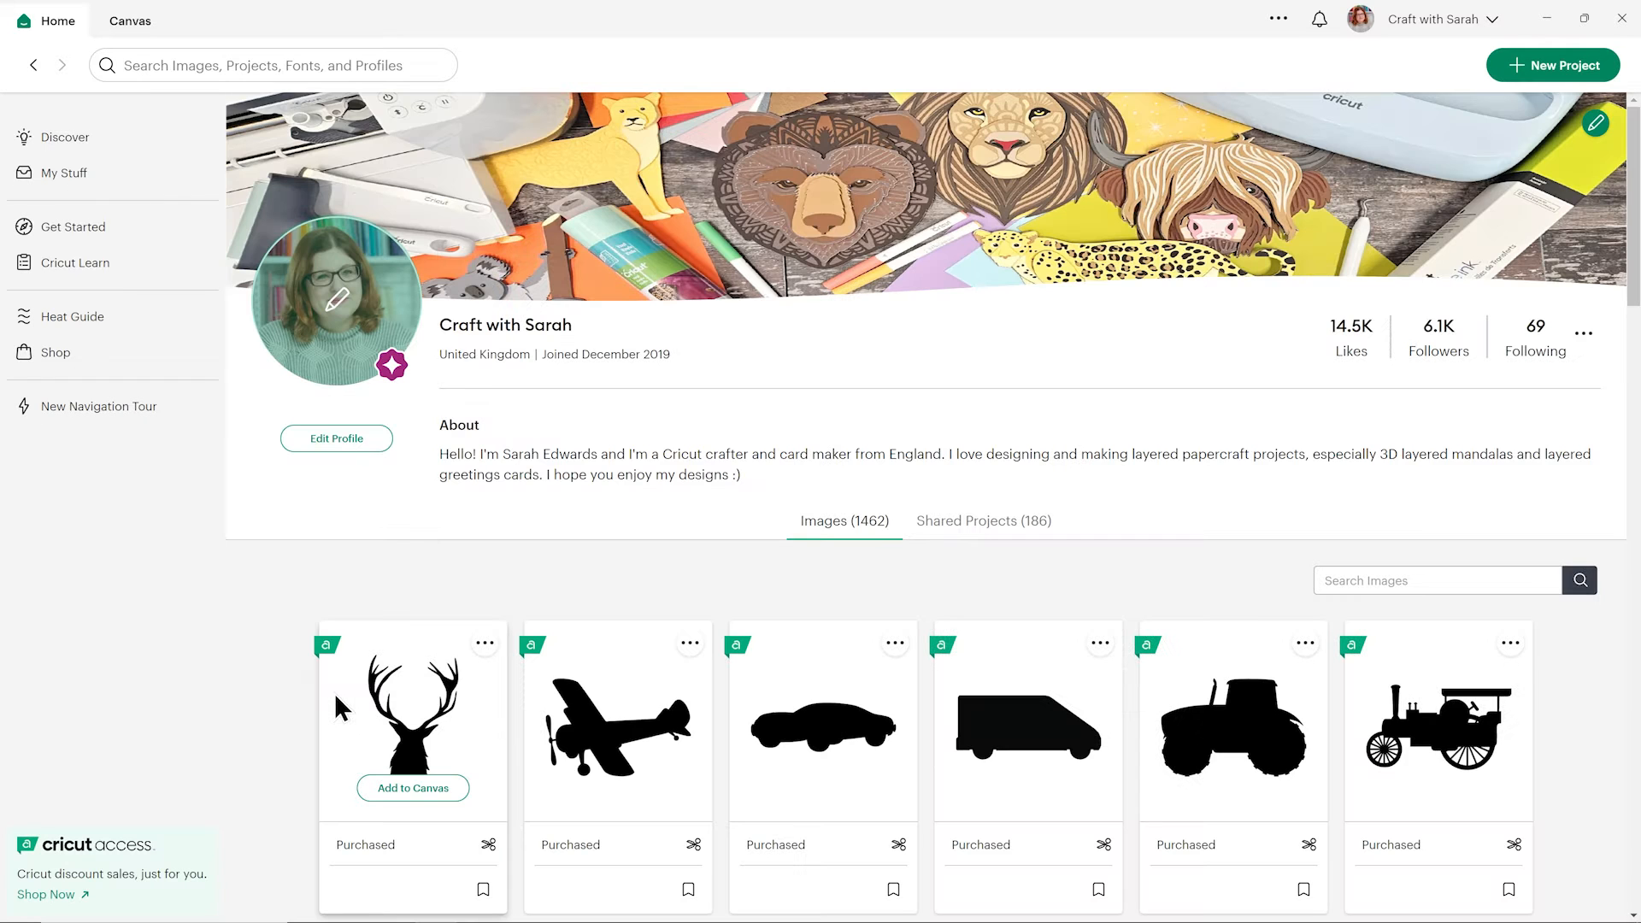
scroll(603, 448, down, 3)
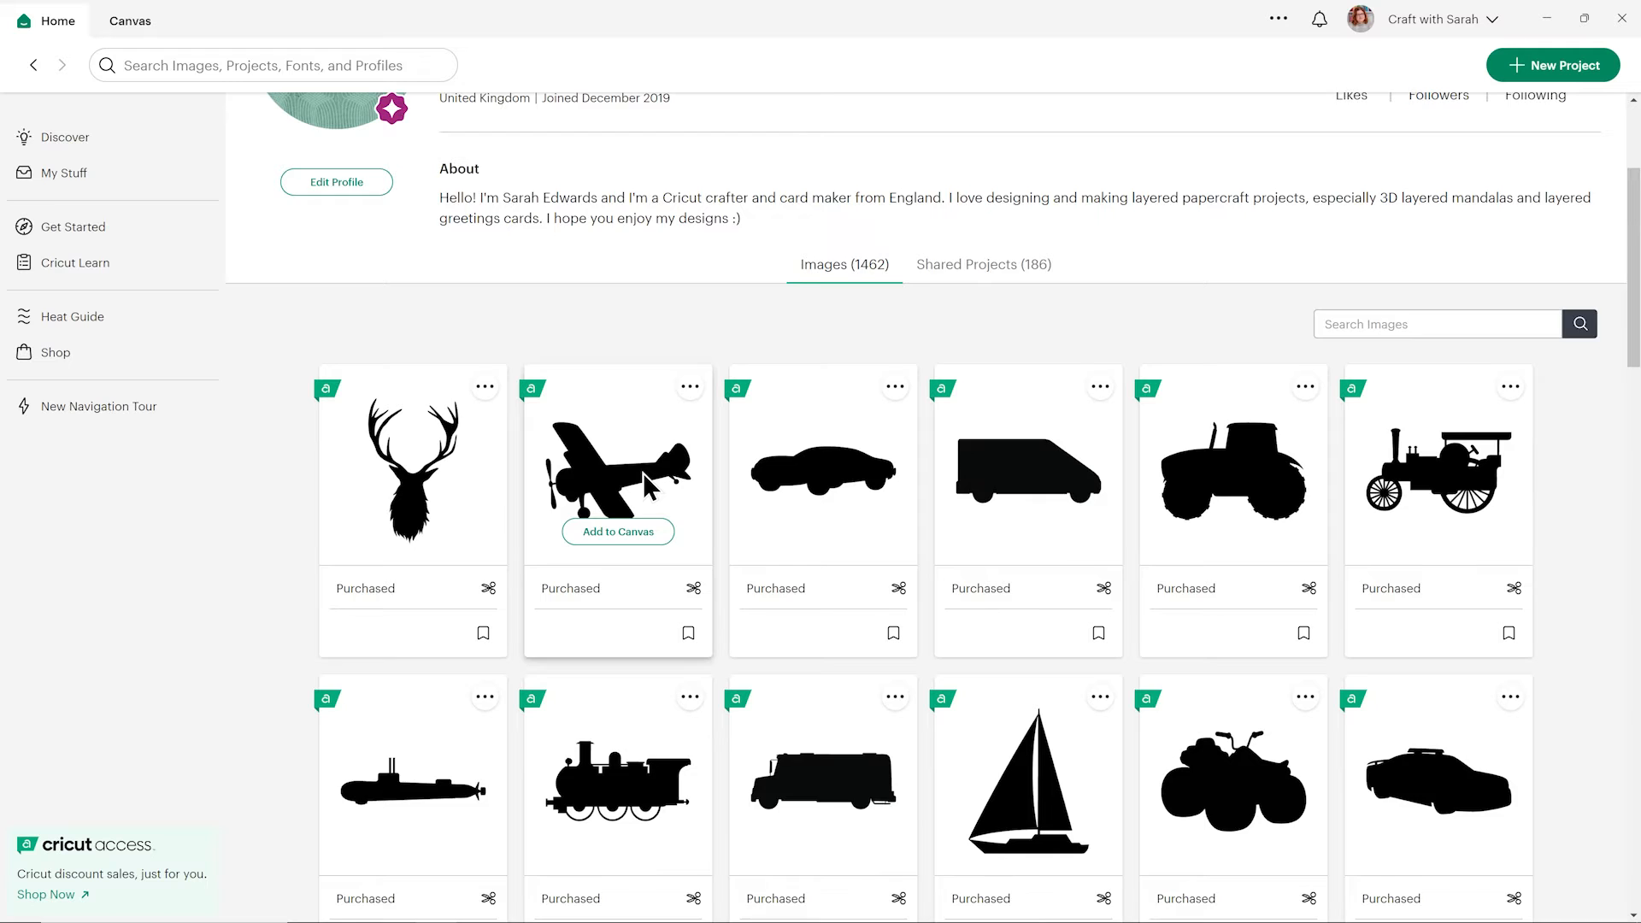
scroll(648, 485, down, 8)
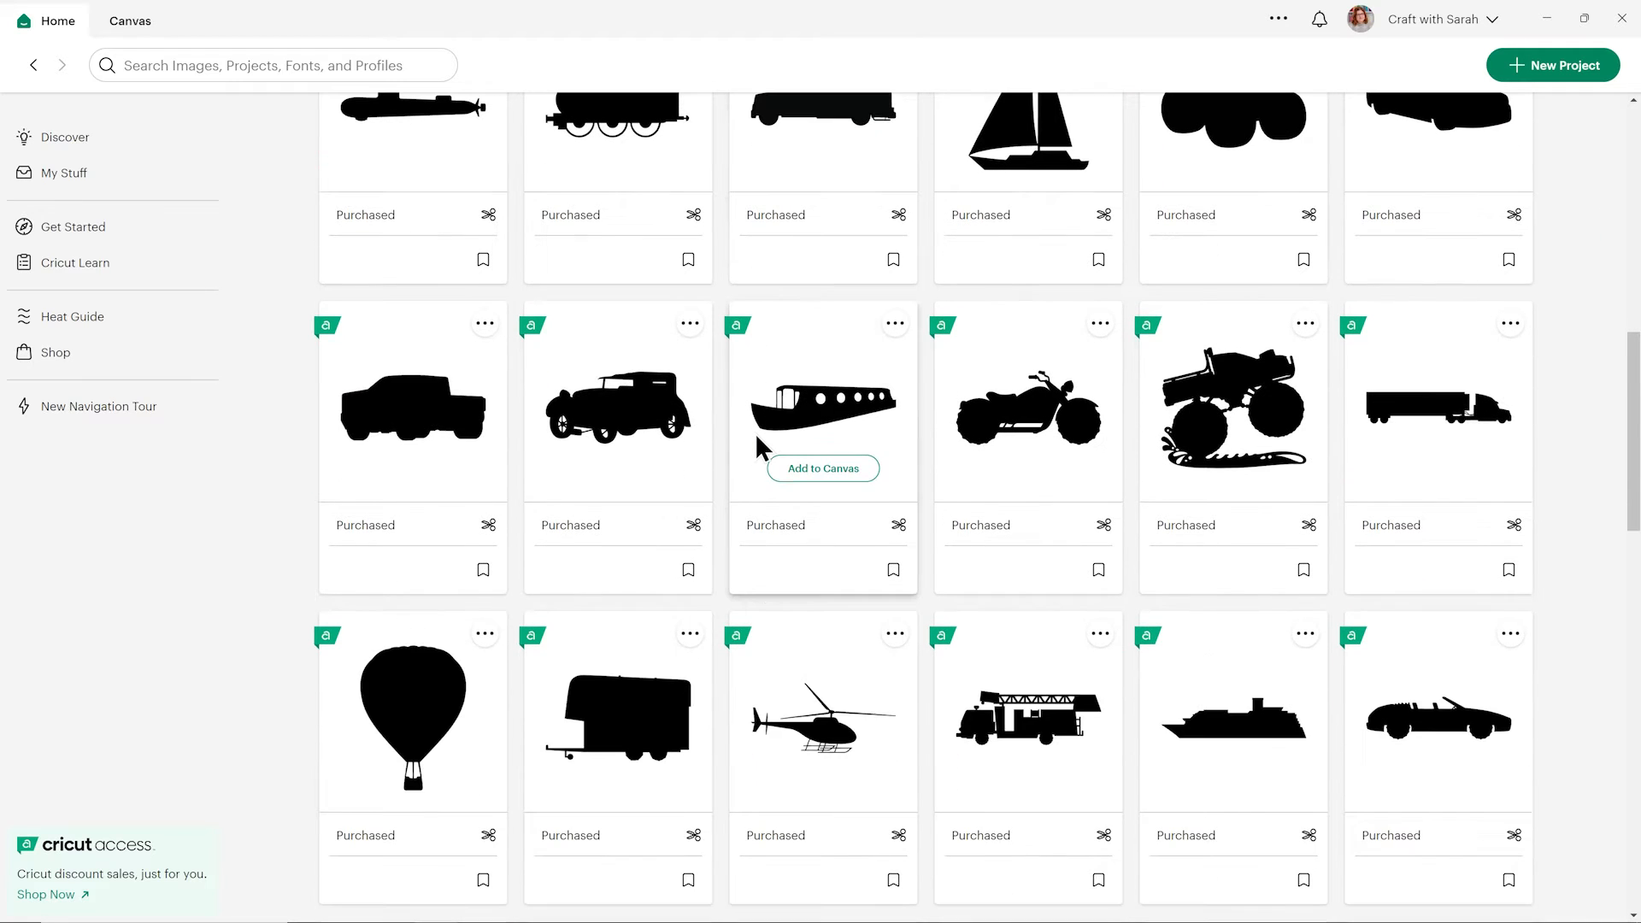
scroll(755, 432, down, 4)
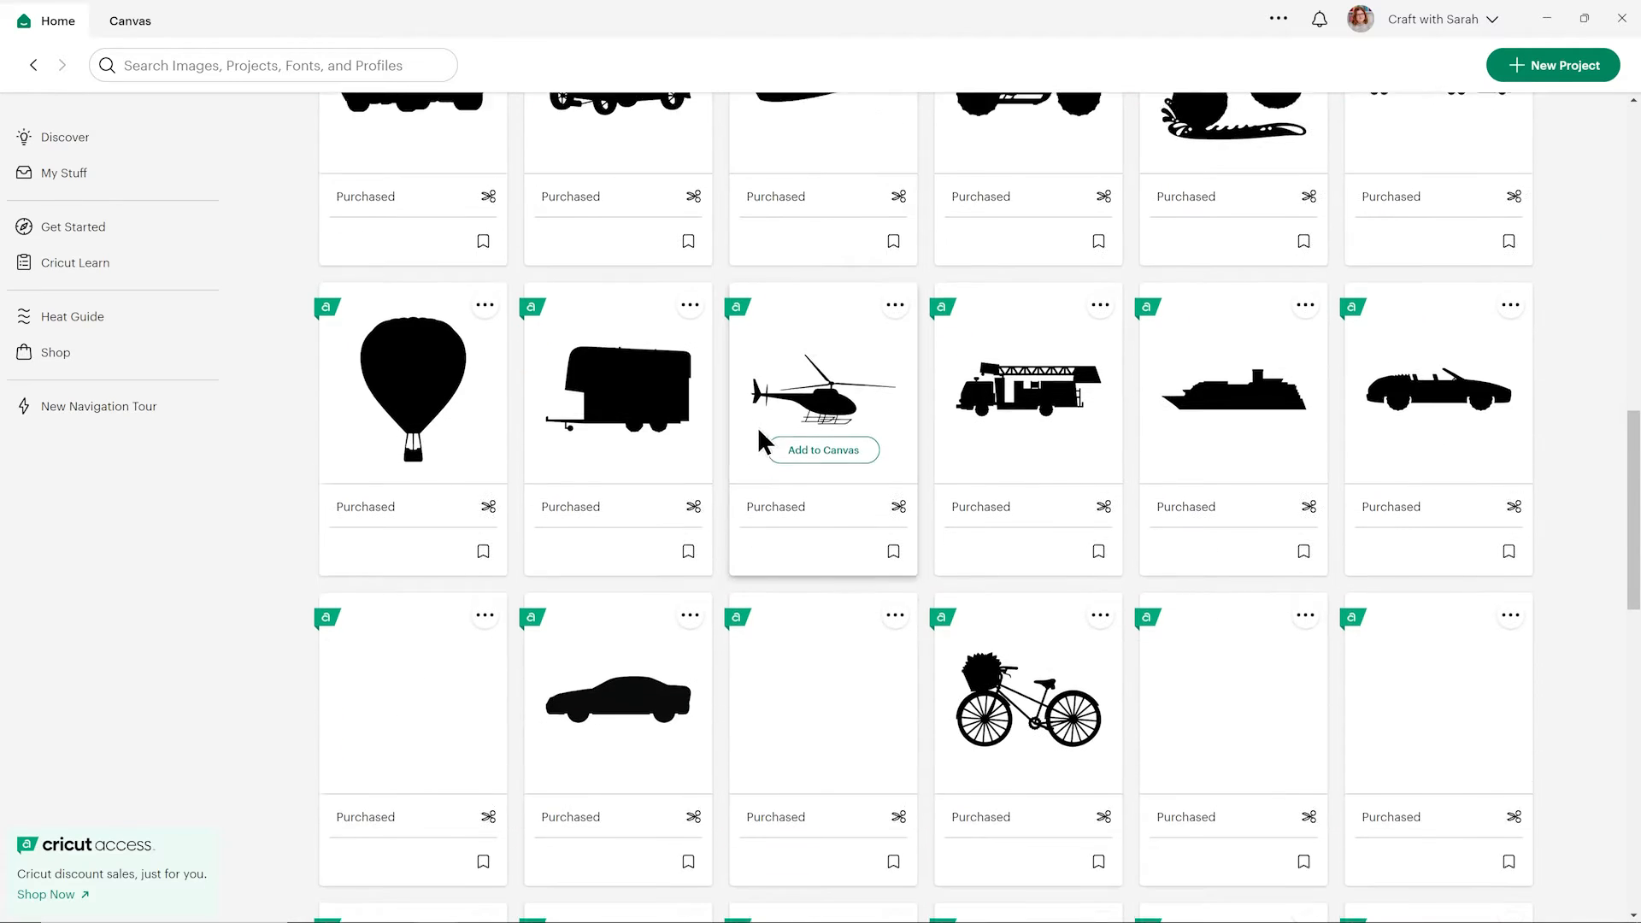
scroll(1044, 246, down, 3)
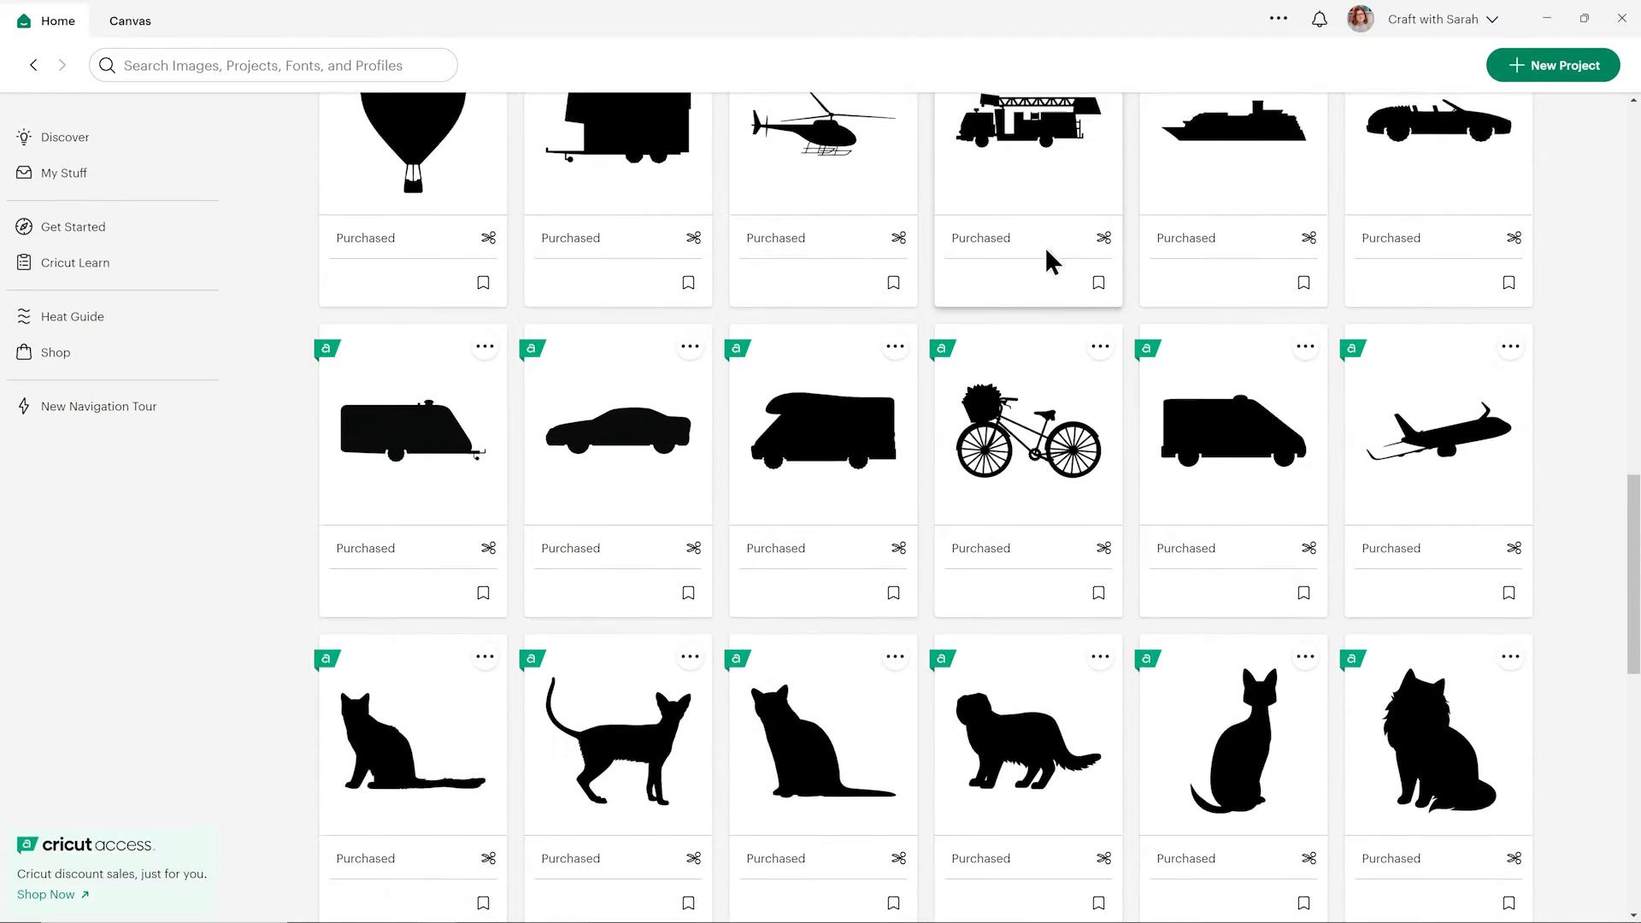
scroll(1115, 410, down, 3)
scroll(1115, 410, down, 1)
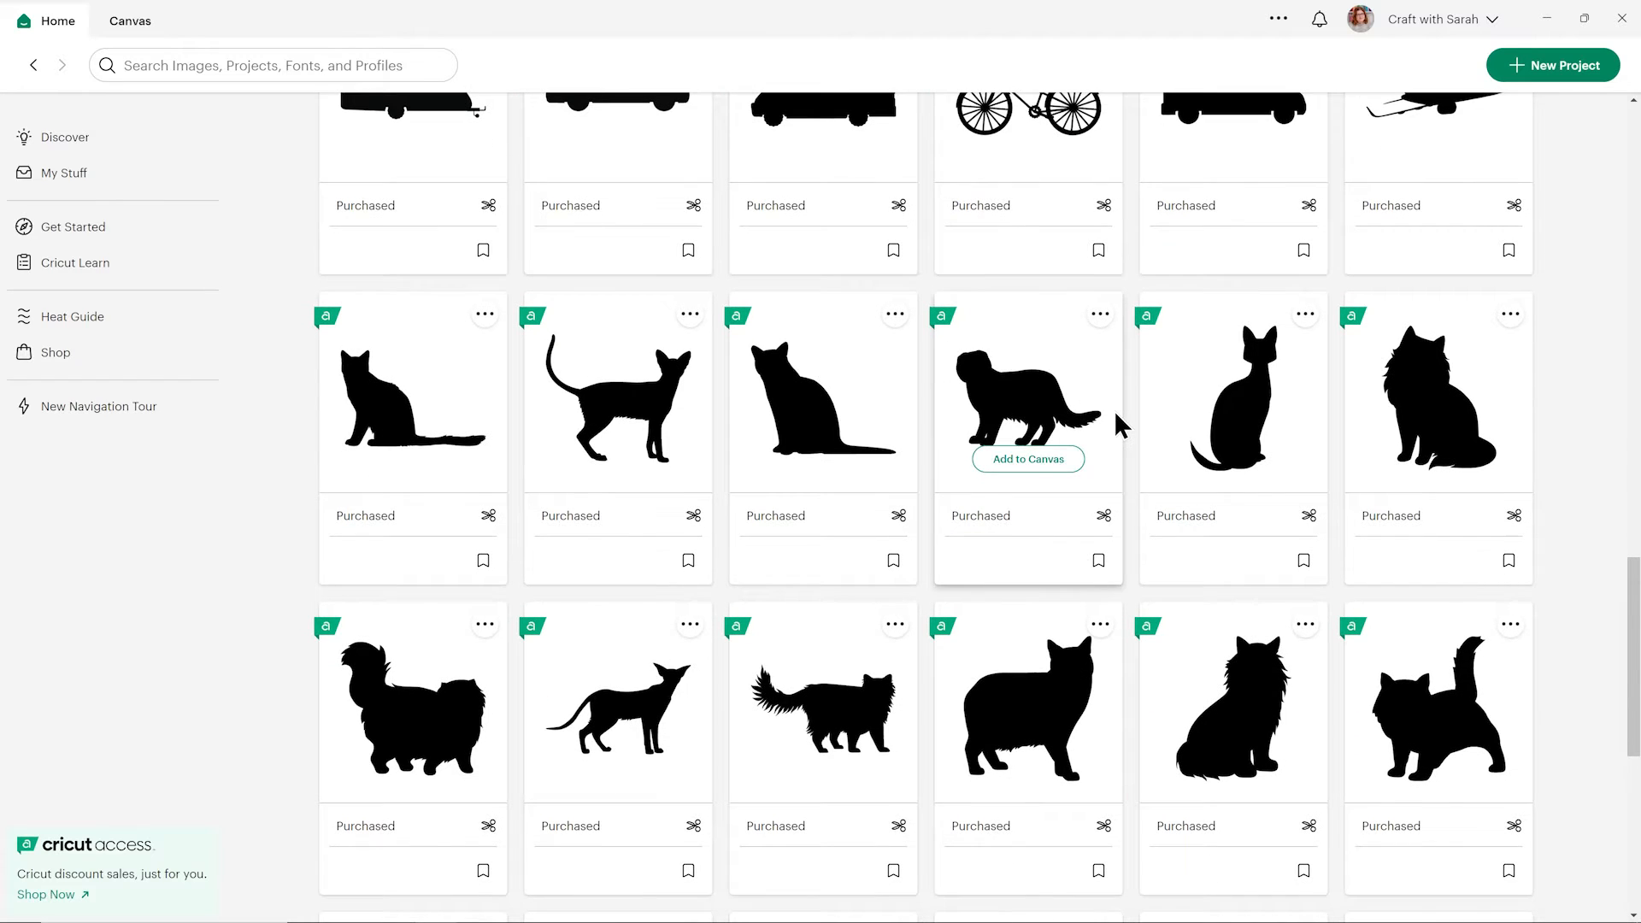
scroll(1114, 408, down, 4)
scroll(1115, 408, down, 11)
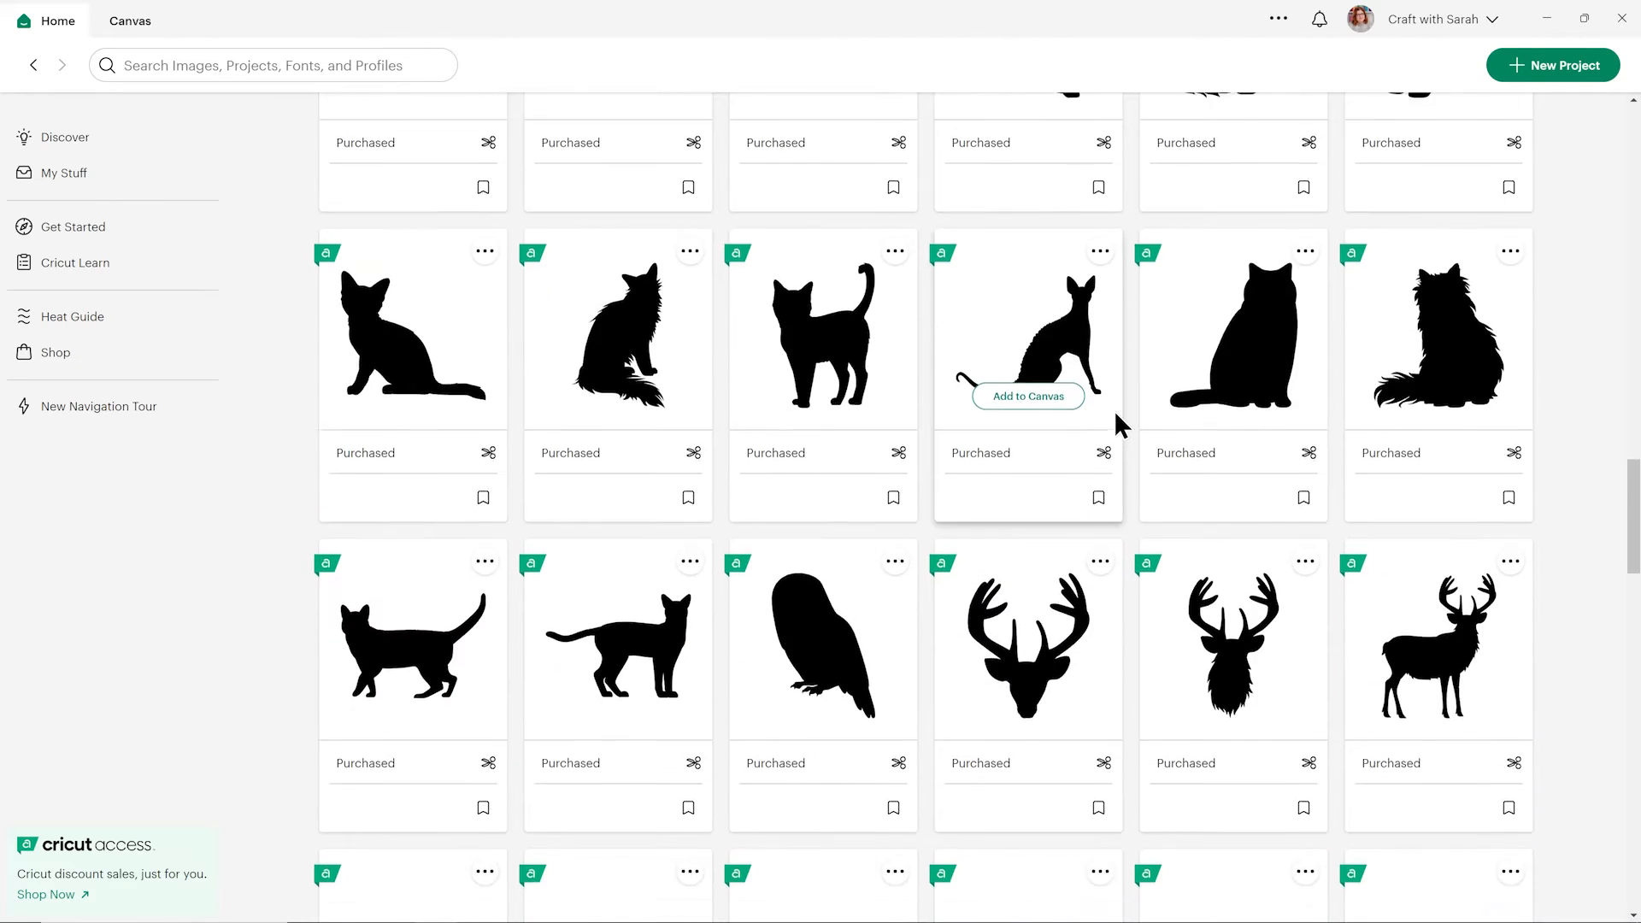
scroll(1115, 409, down, 5)
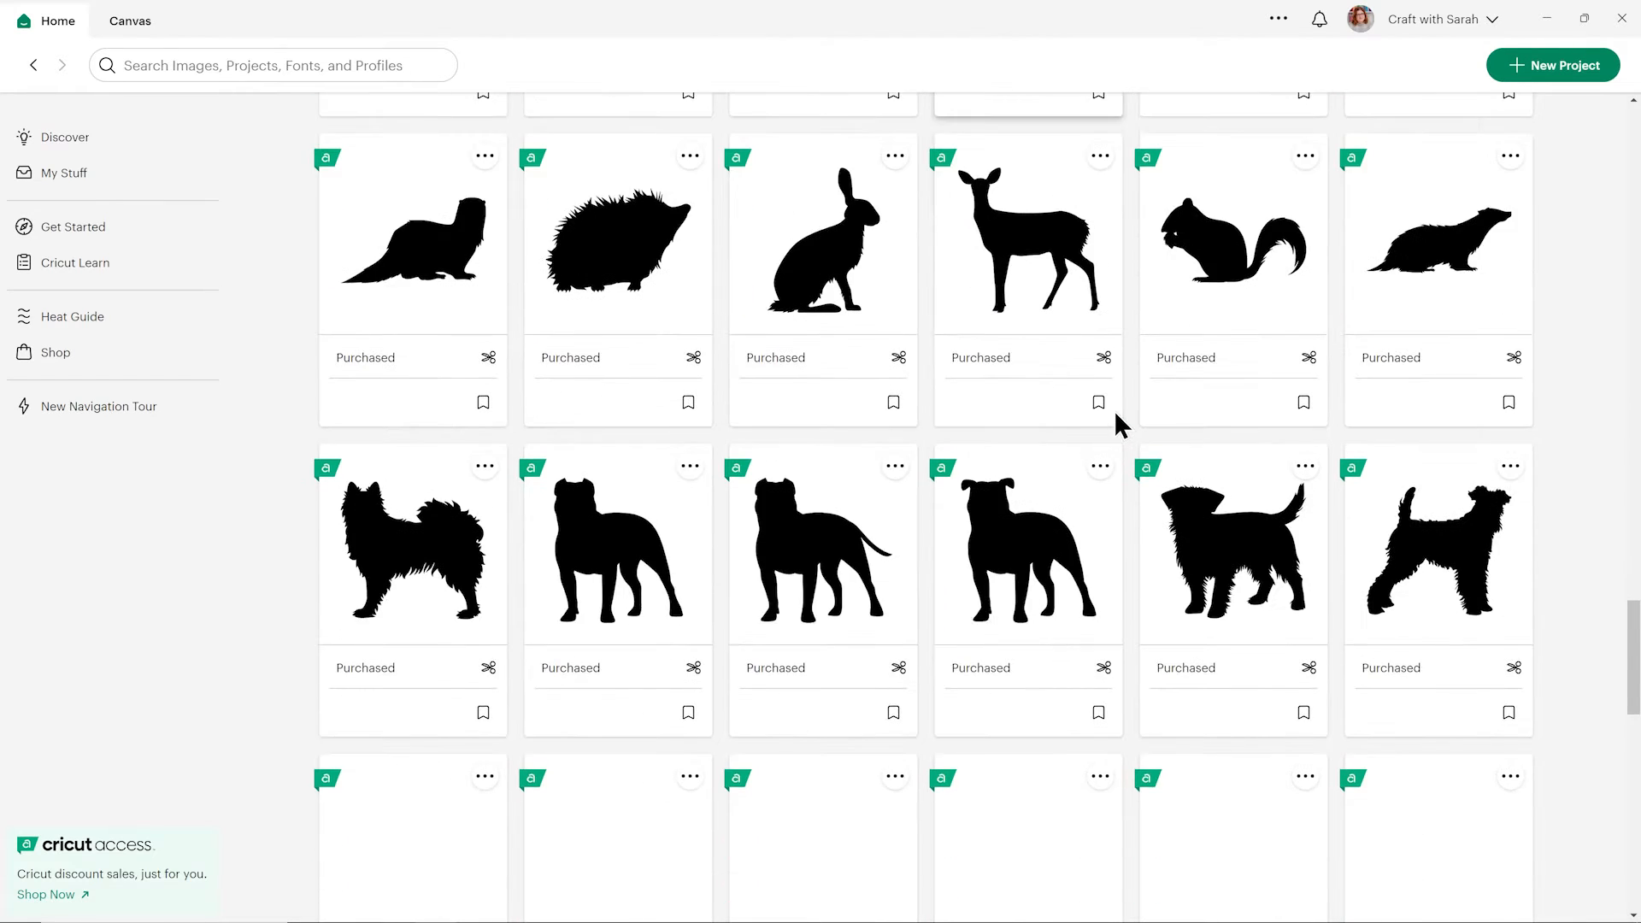
scroll(1090, 437, down, 3)
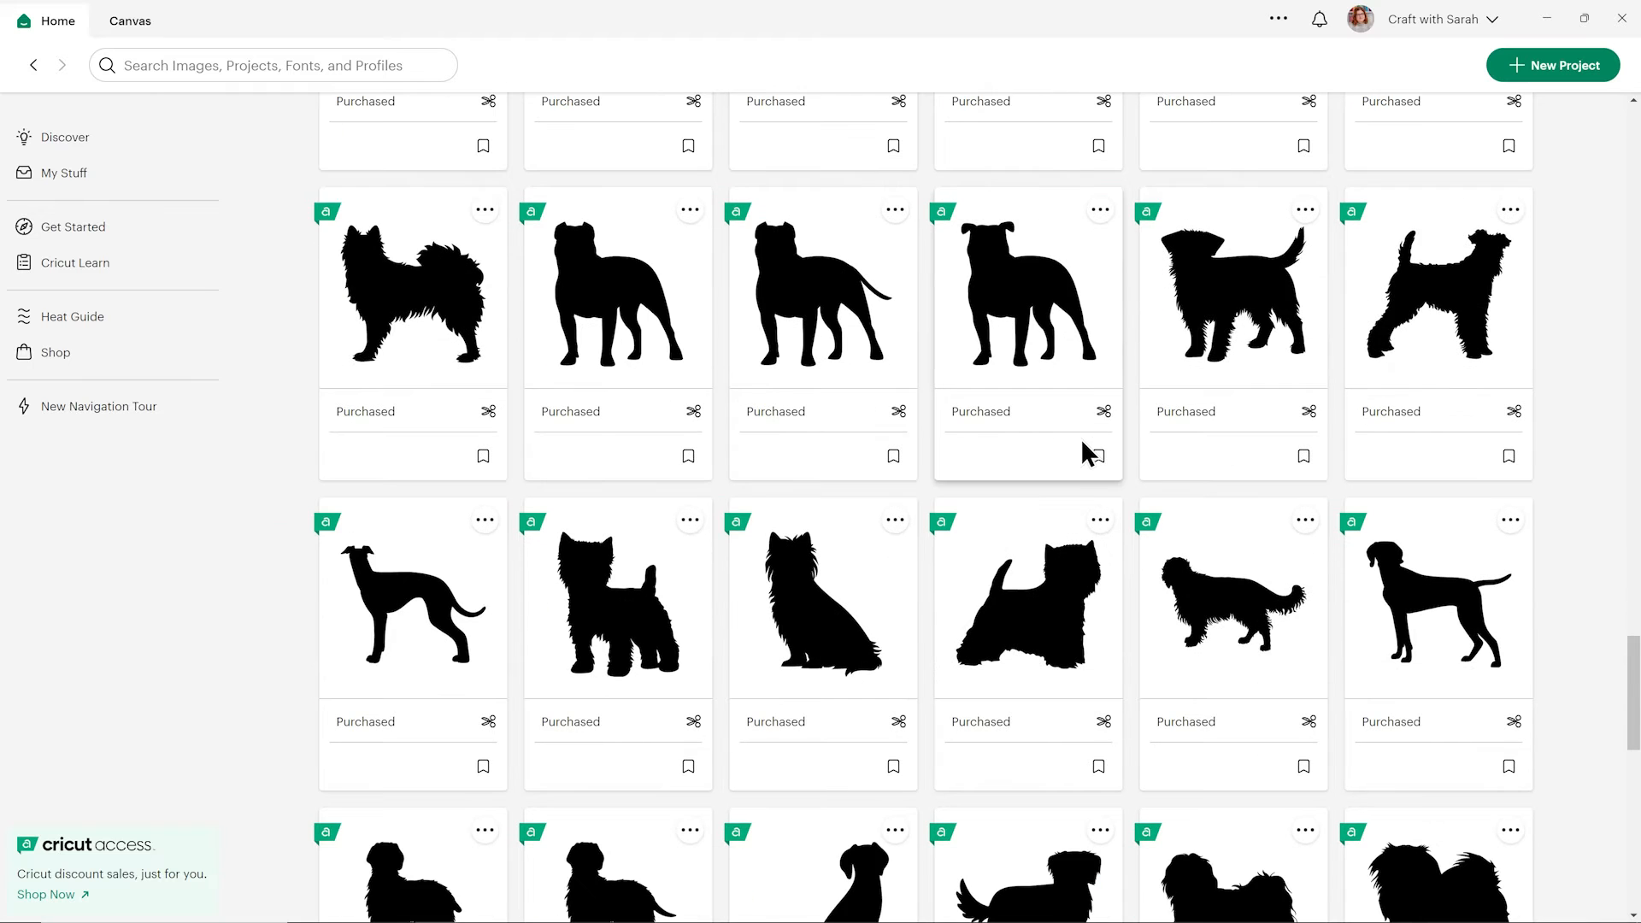
scroll(1081, 438, down, 10)
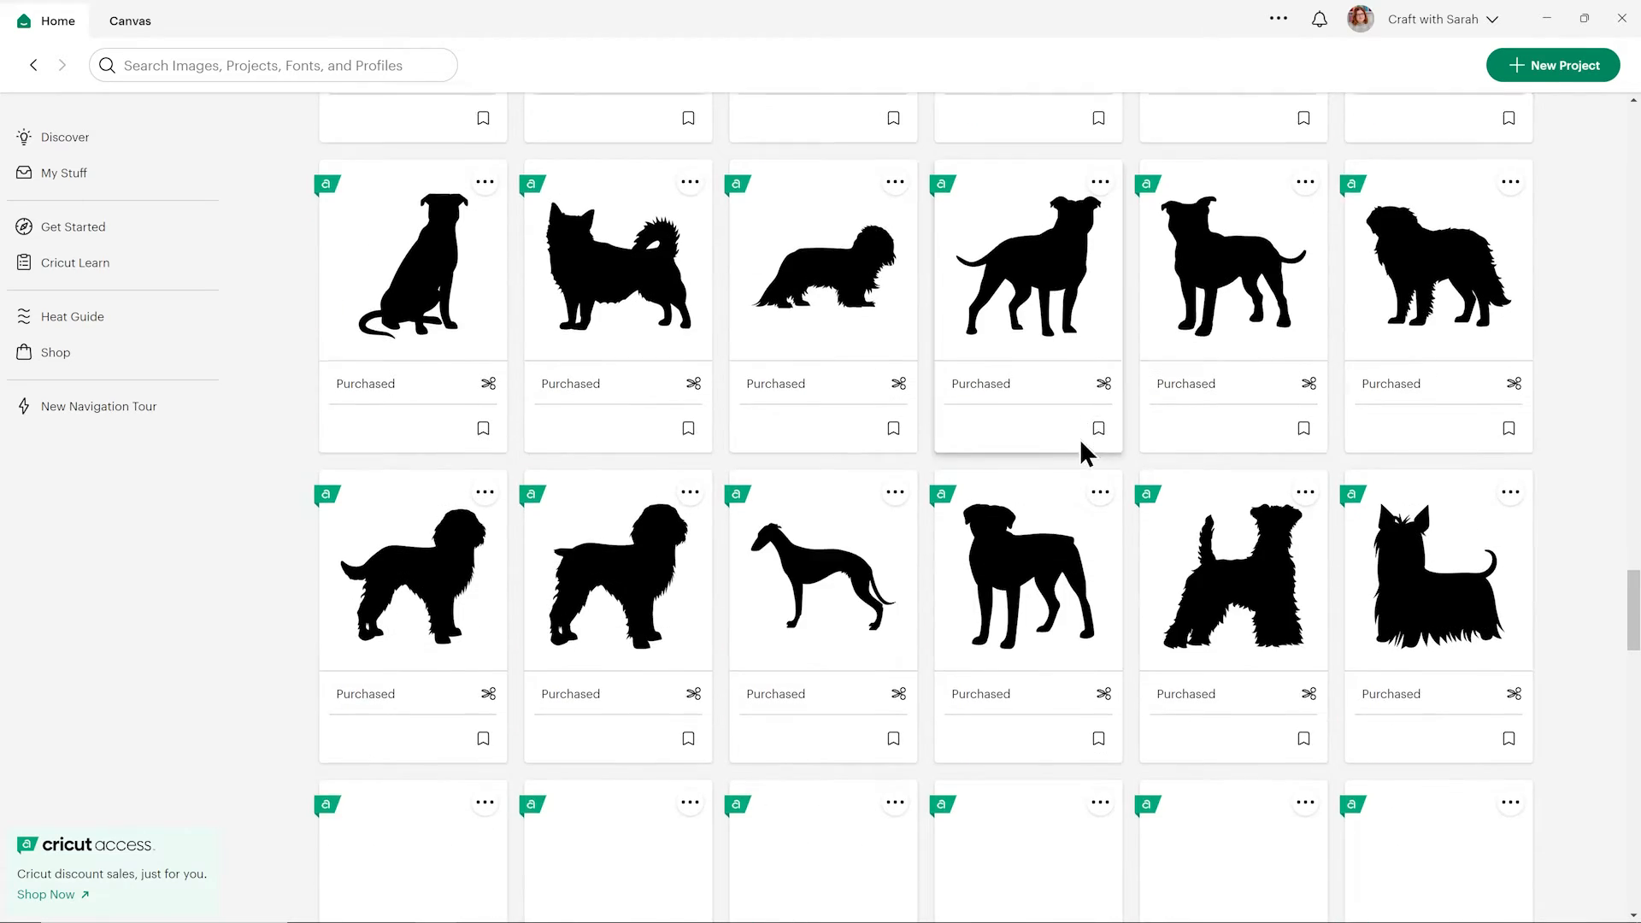
scroll(1080, 438, down, 6)
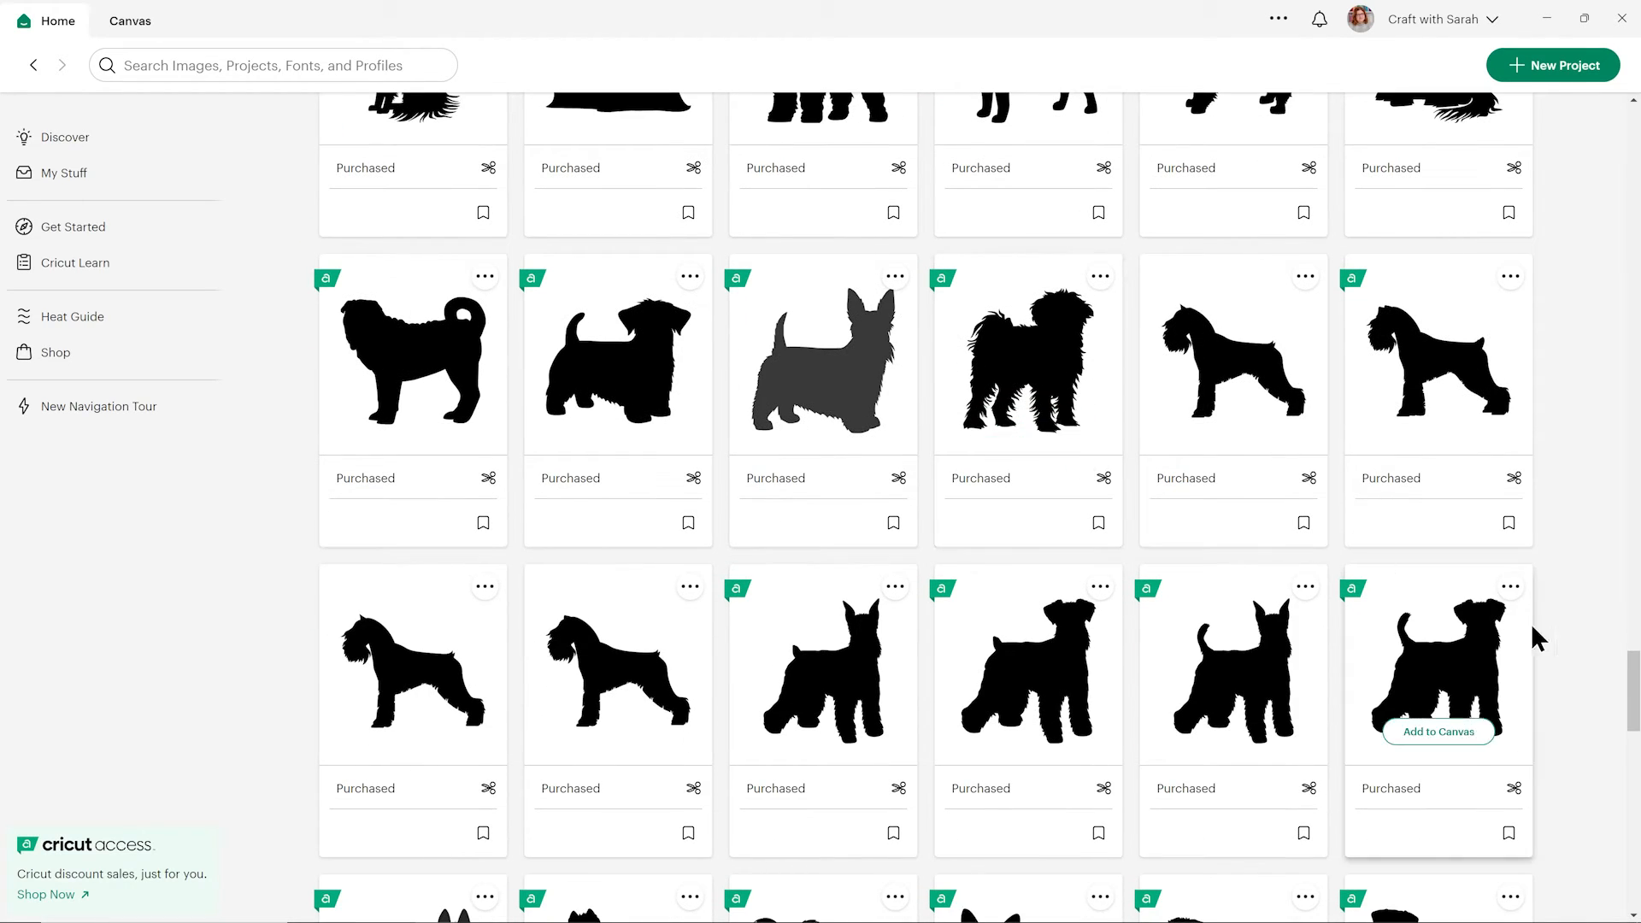
Step: Search the profile's images for "cat" and add the standing cat silhouette with the raised tail to the canvas
drag(1631, 696, 1631, 162)
scroll(1052, 363, up, 1)
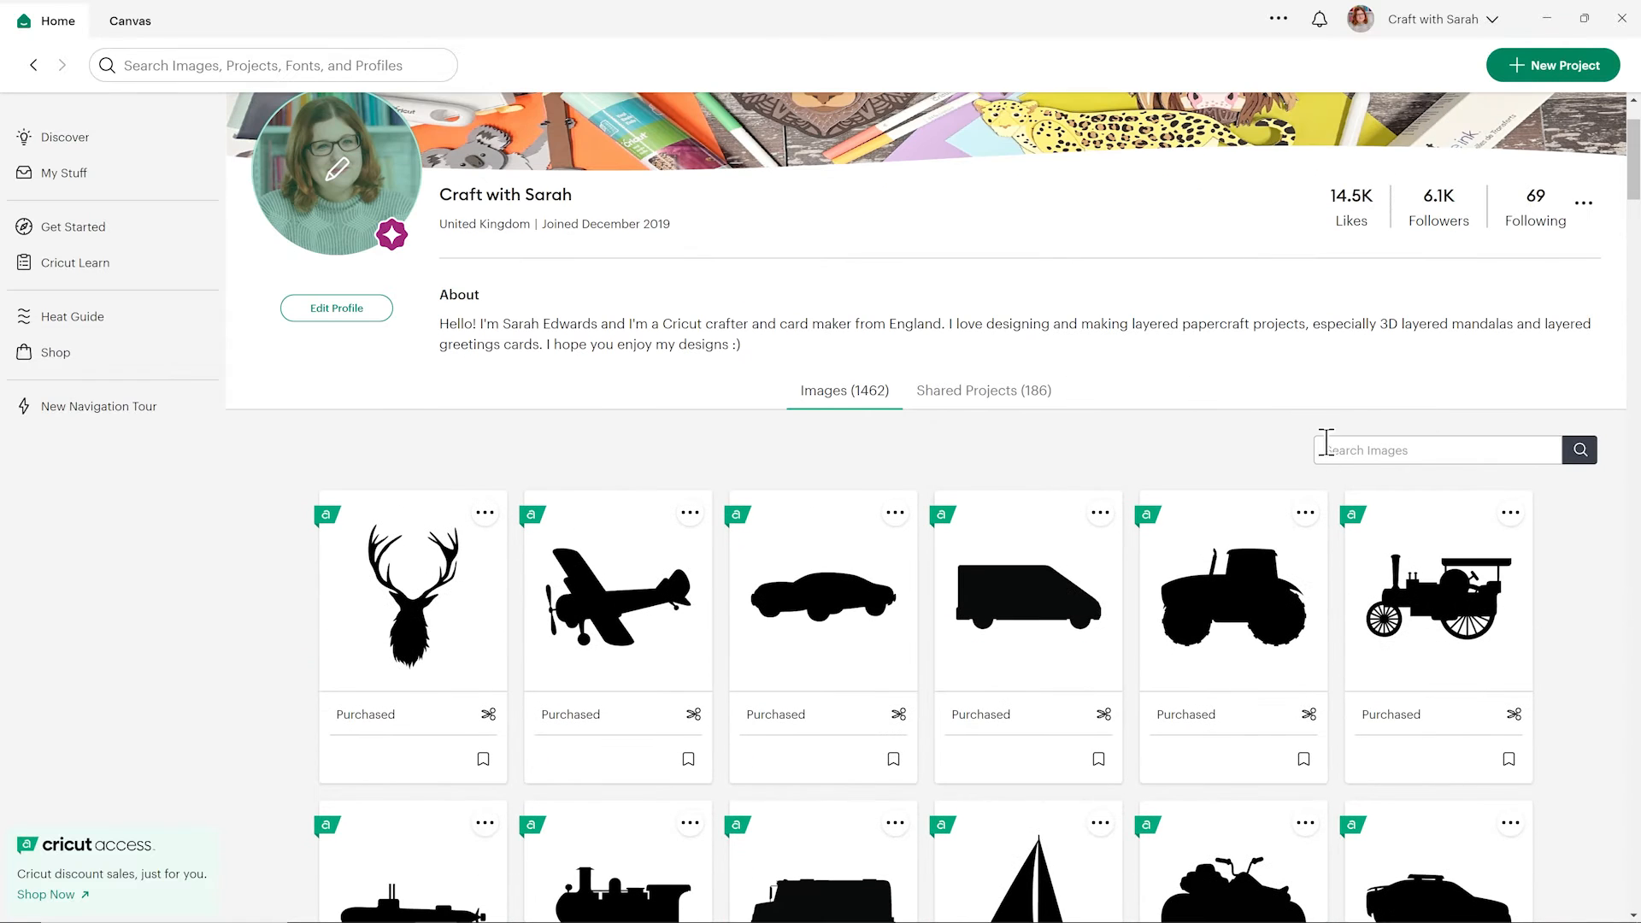
click(1332, 448)
text(cat)
key(Return)
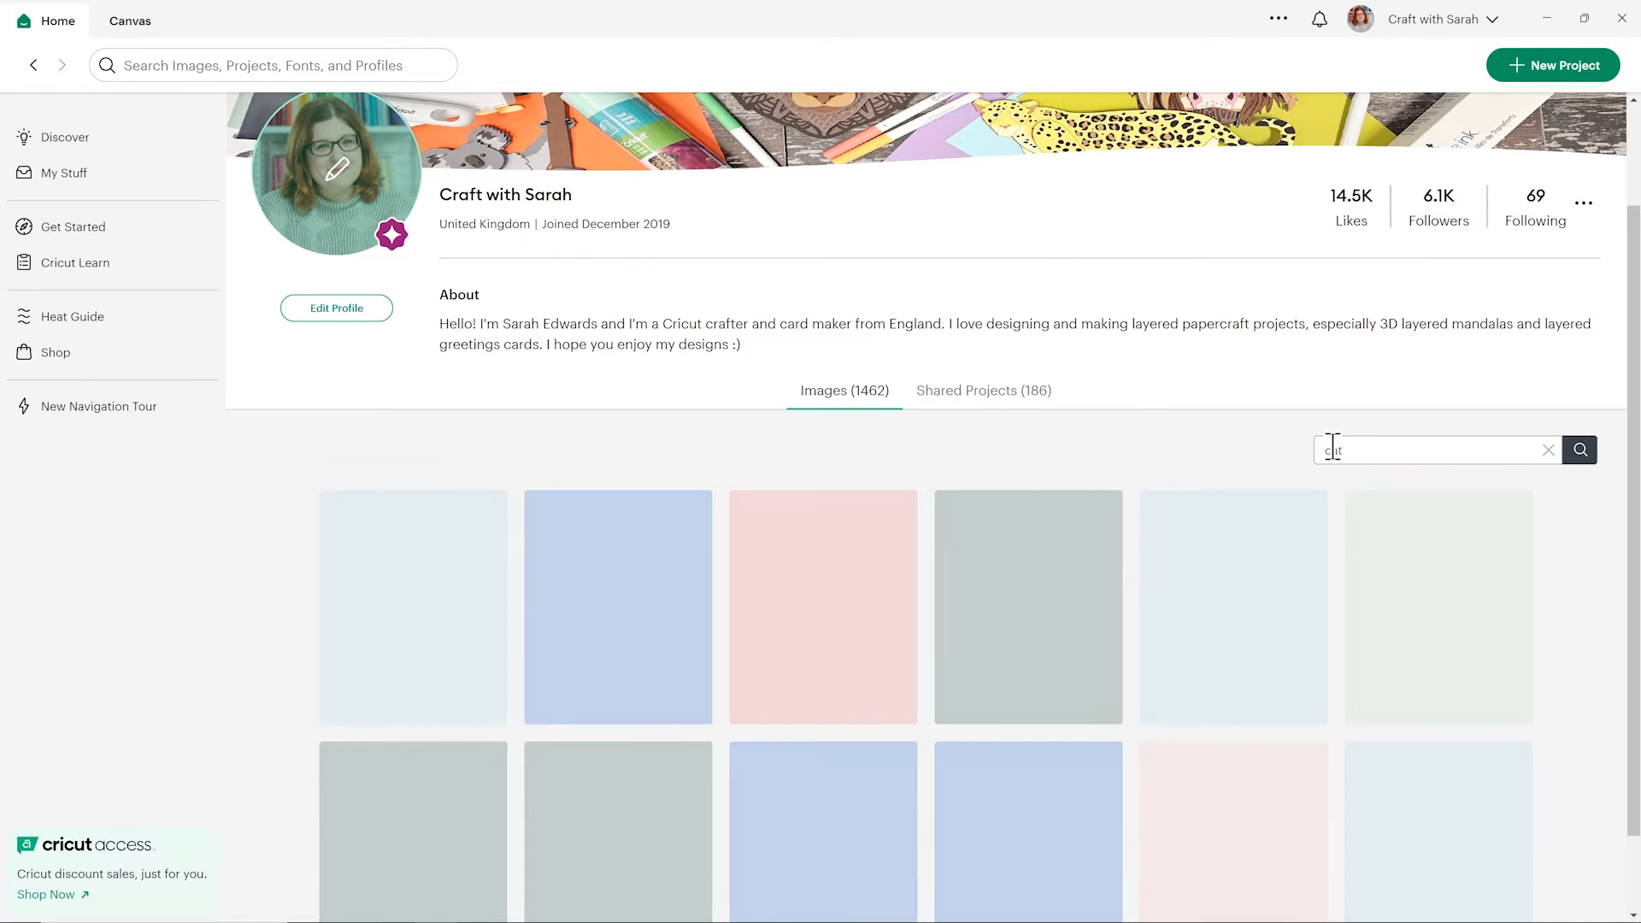
scroll(1260, 360, down, 2)
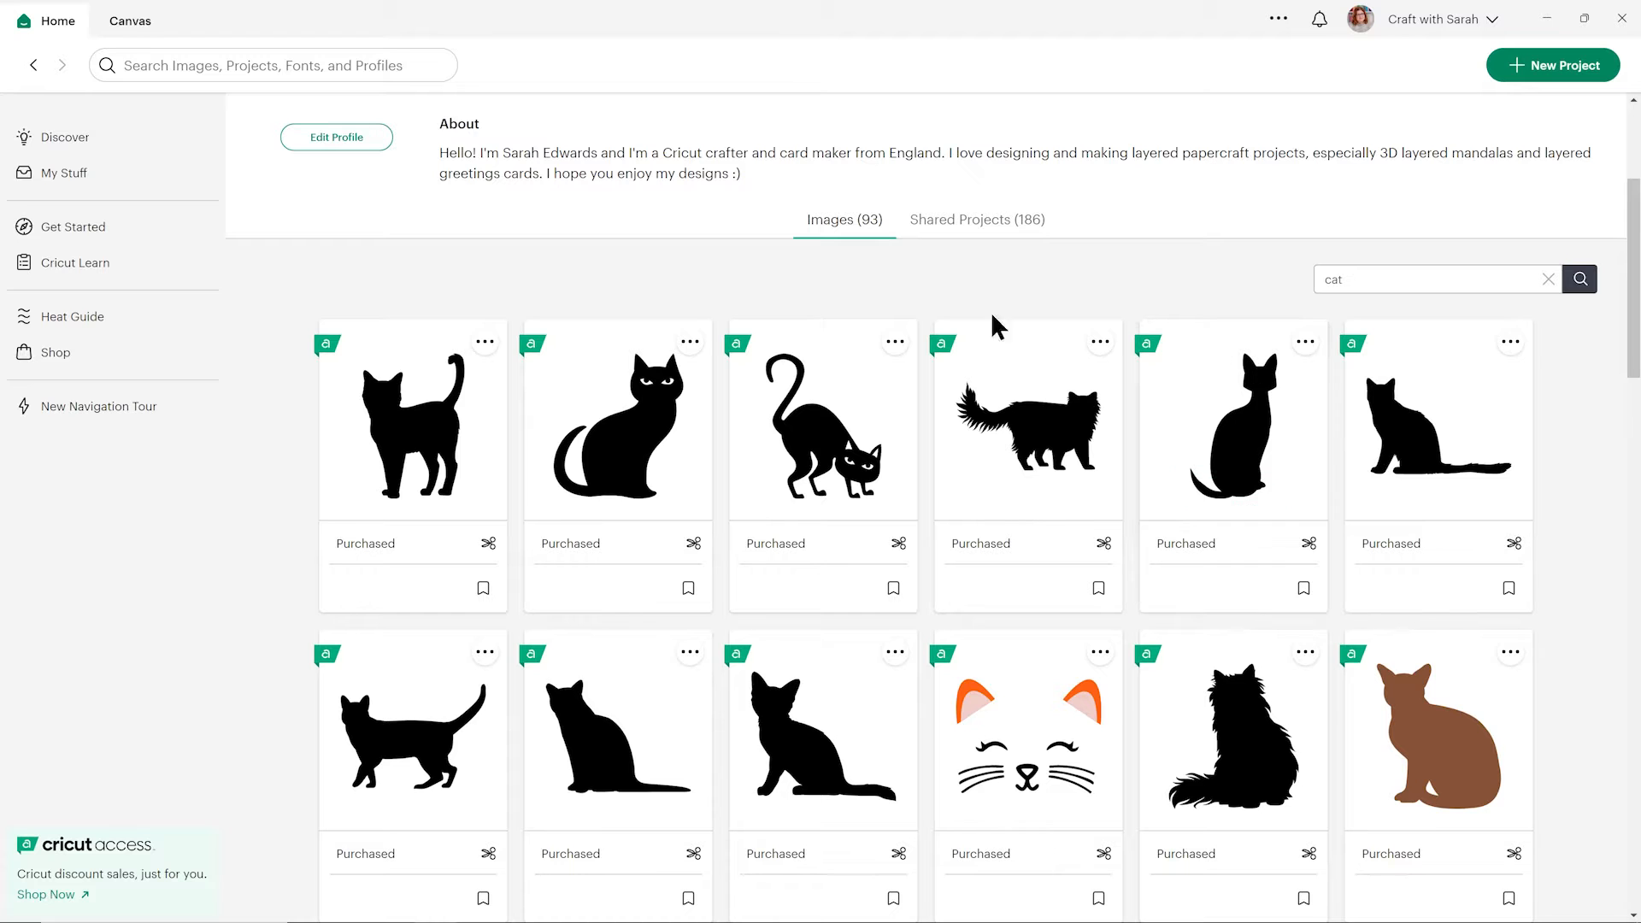
scroll(671, 255, down, 1)
scroll(672, 252, down, 1)
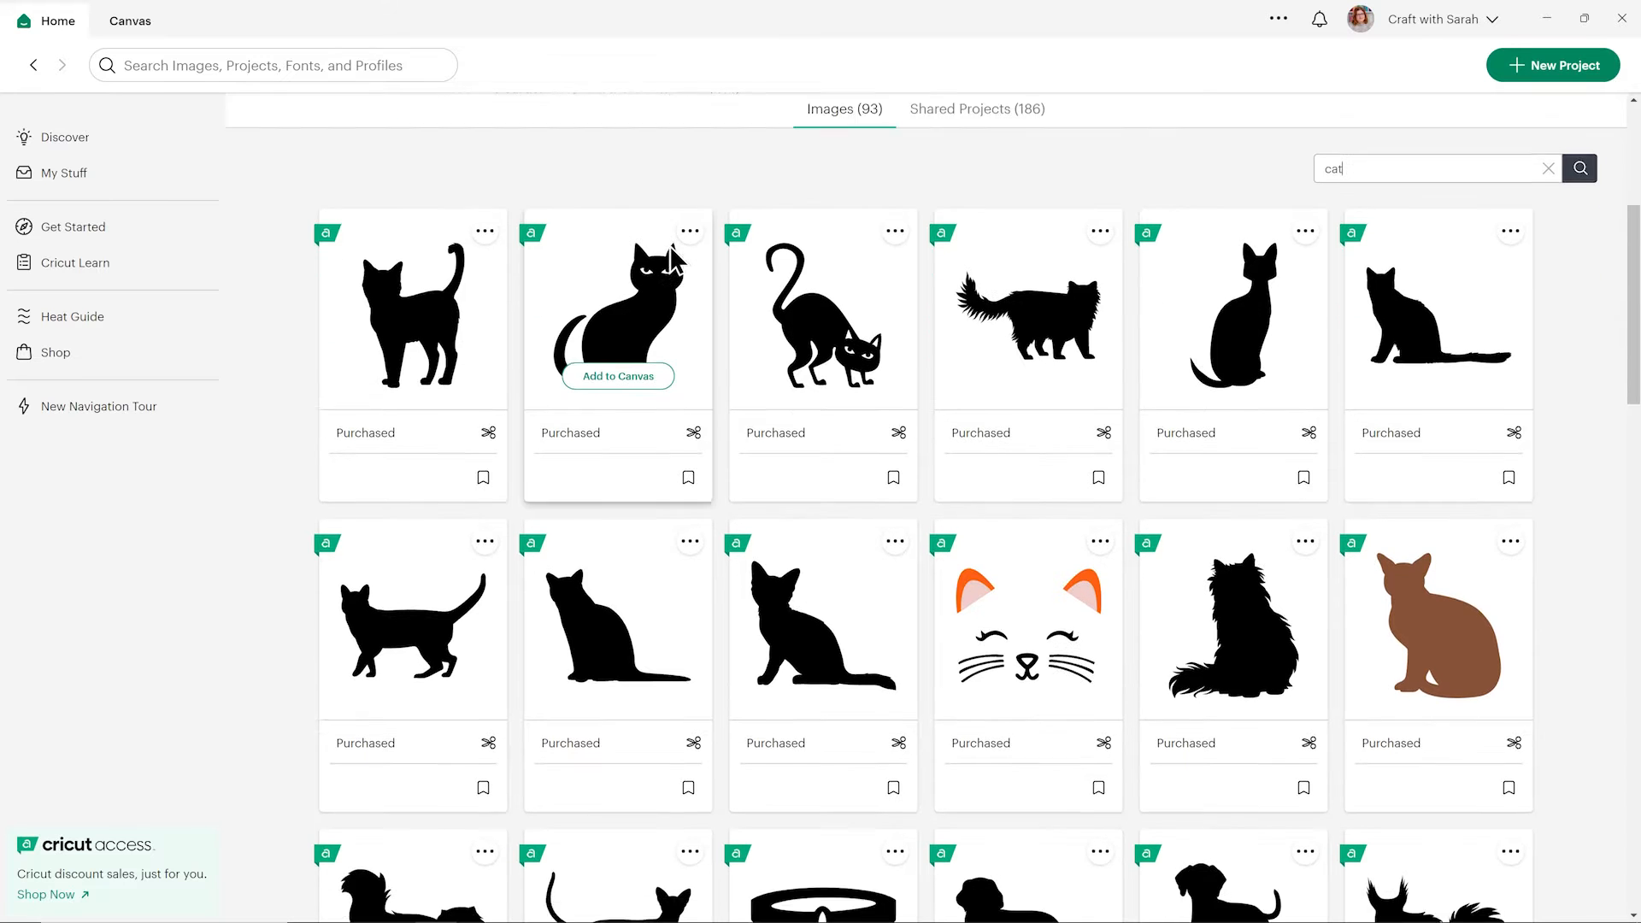
scroll(936, 485, down, 1)
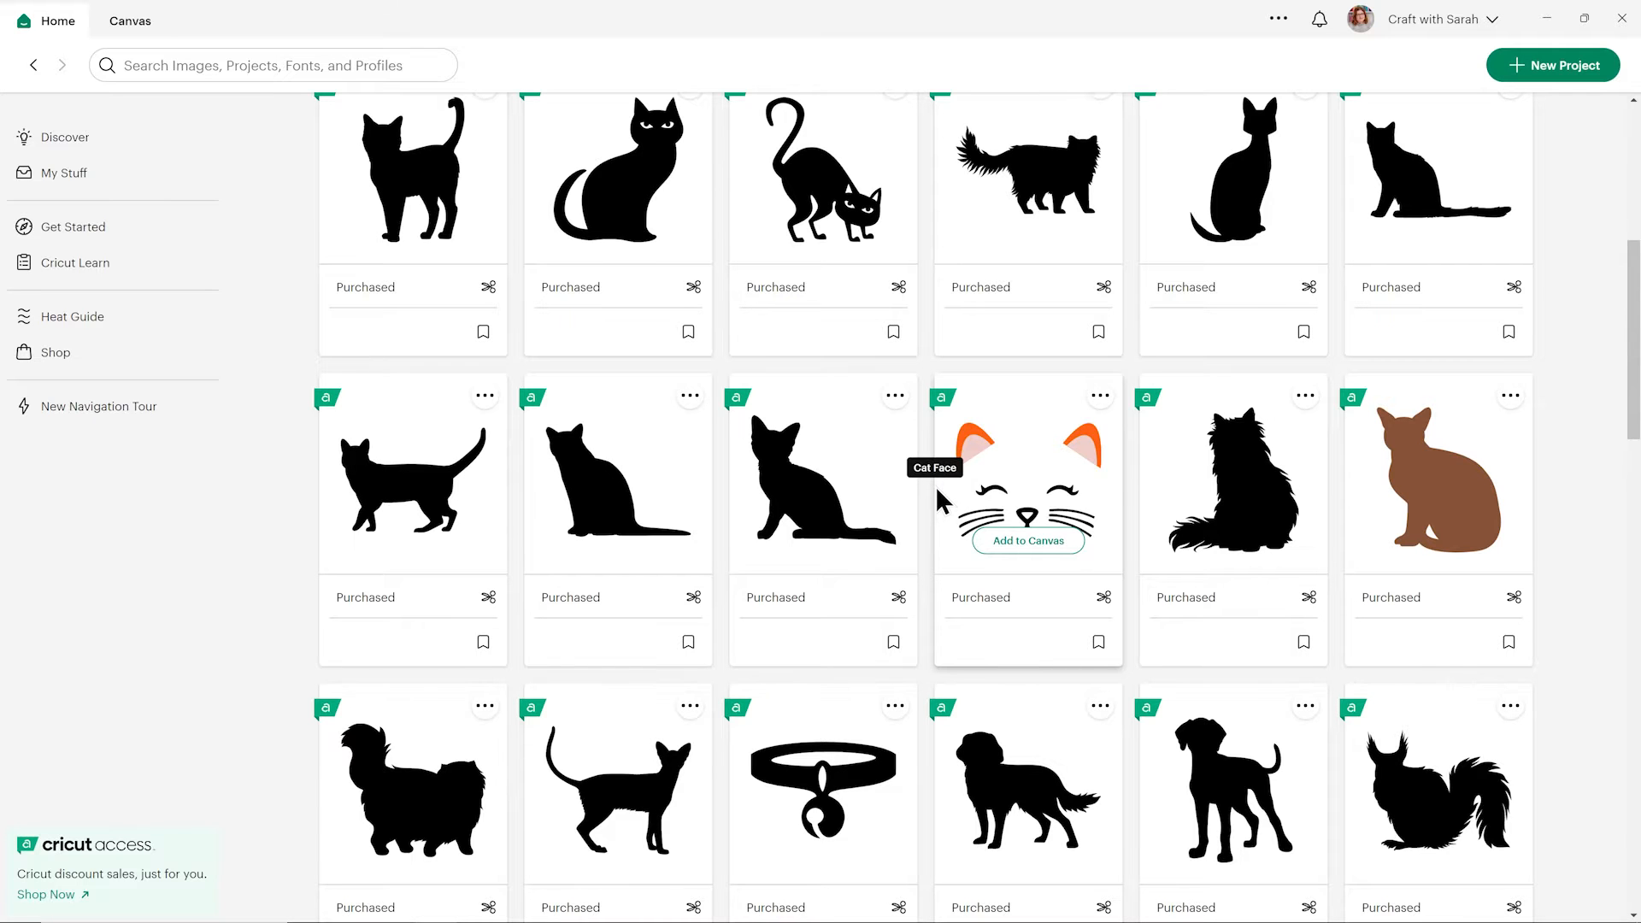
scroll(935, 485, up, 1)
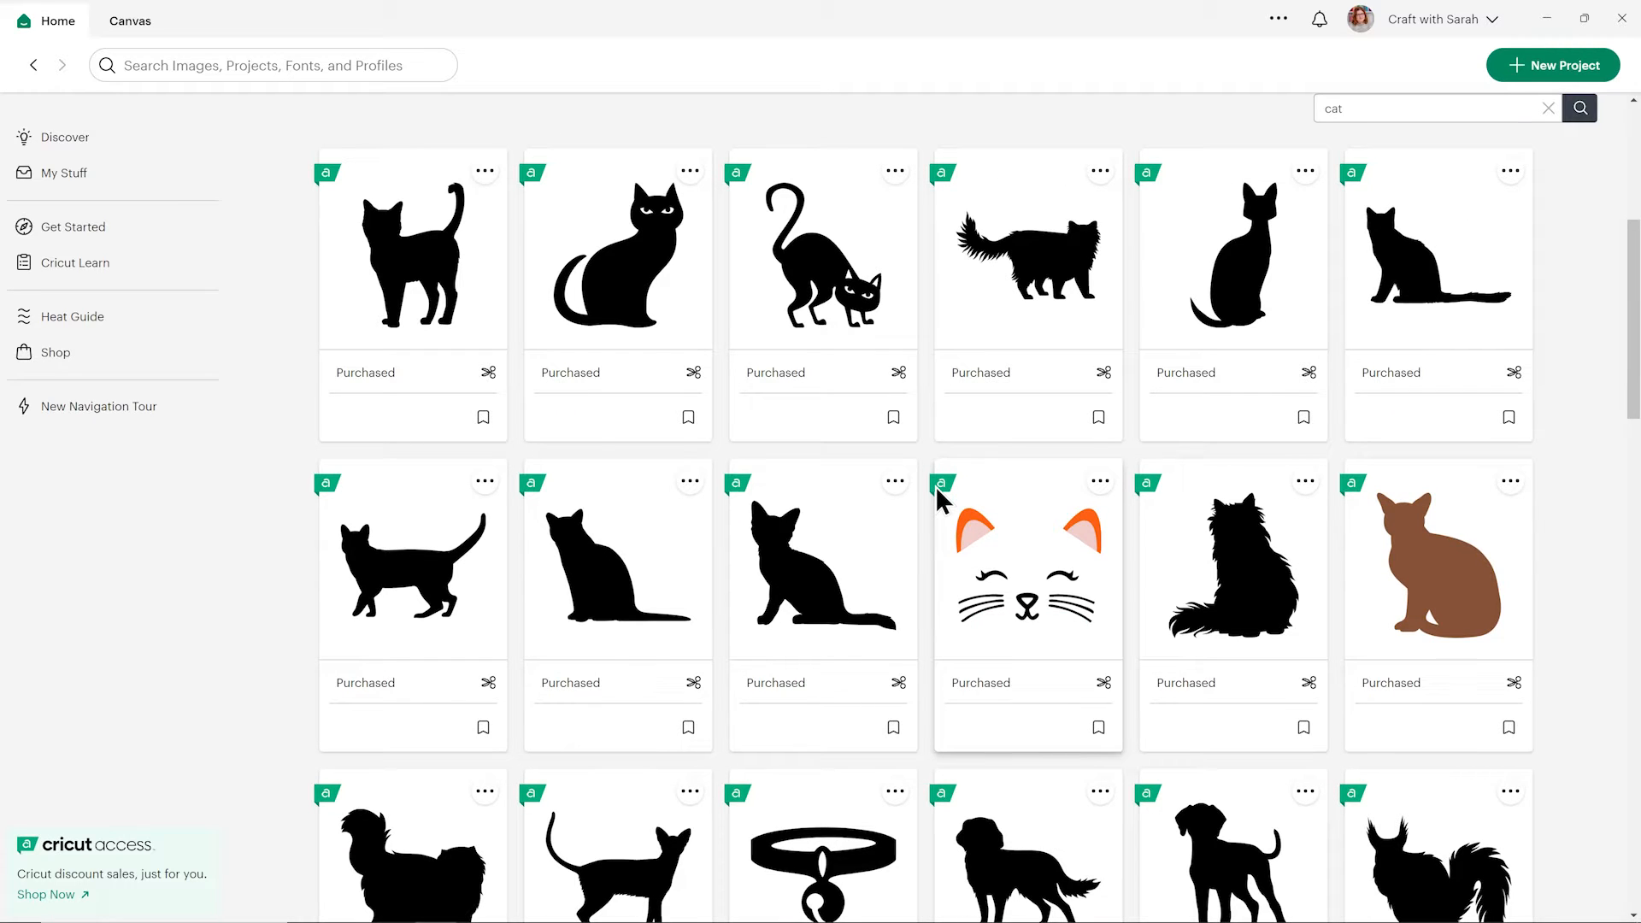
click(408, 317)
click(946, 891)
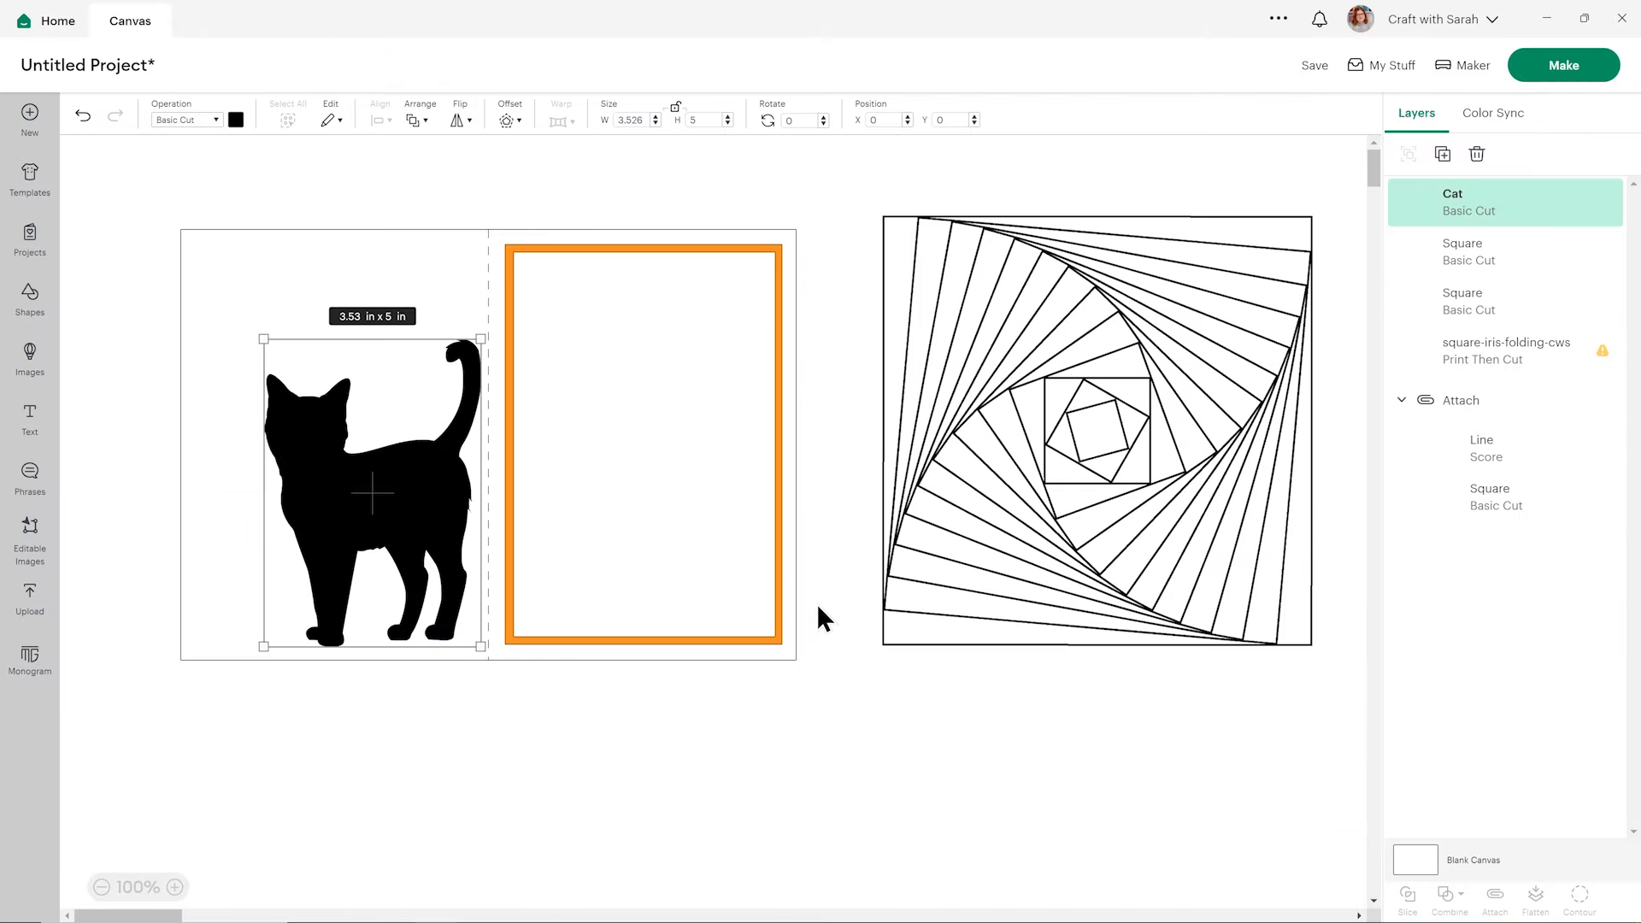
Step: Move the cat silhouette onto the white front panel and shrink it to about 3.29 x 4.67 in
drag(394, 489, 669, 417)
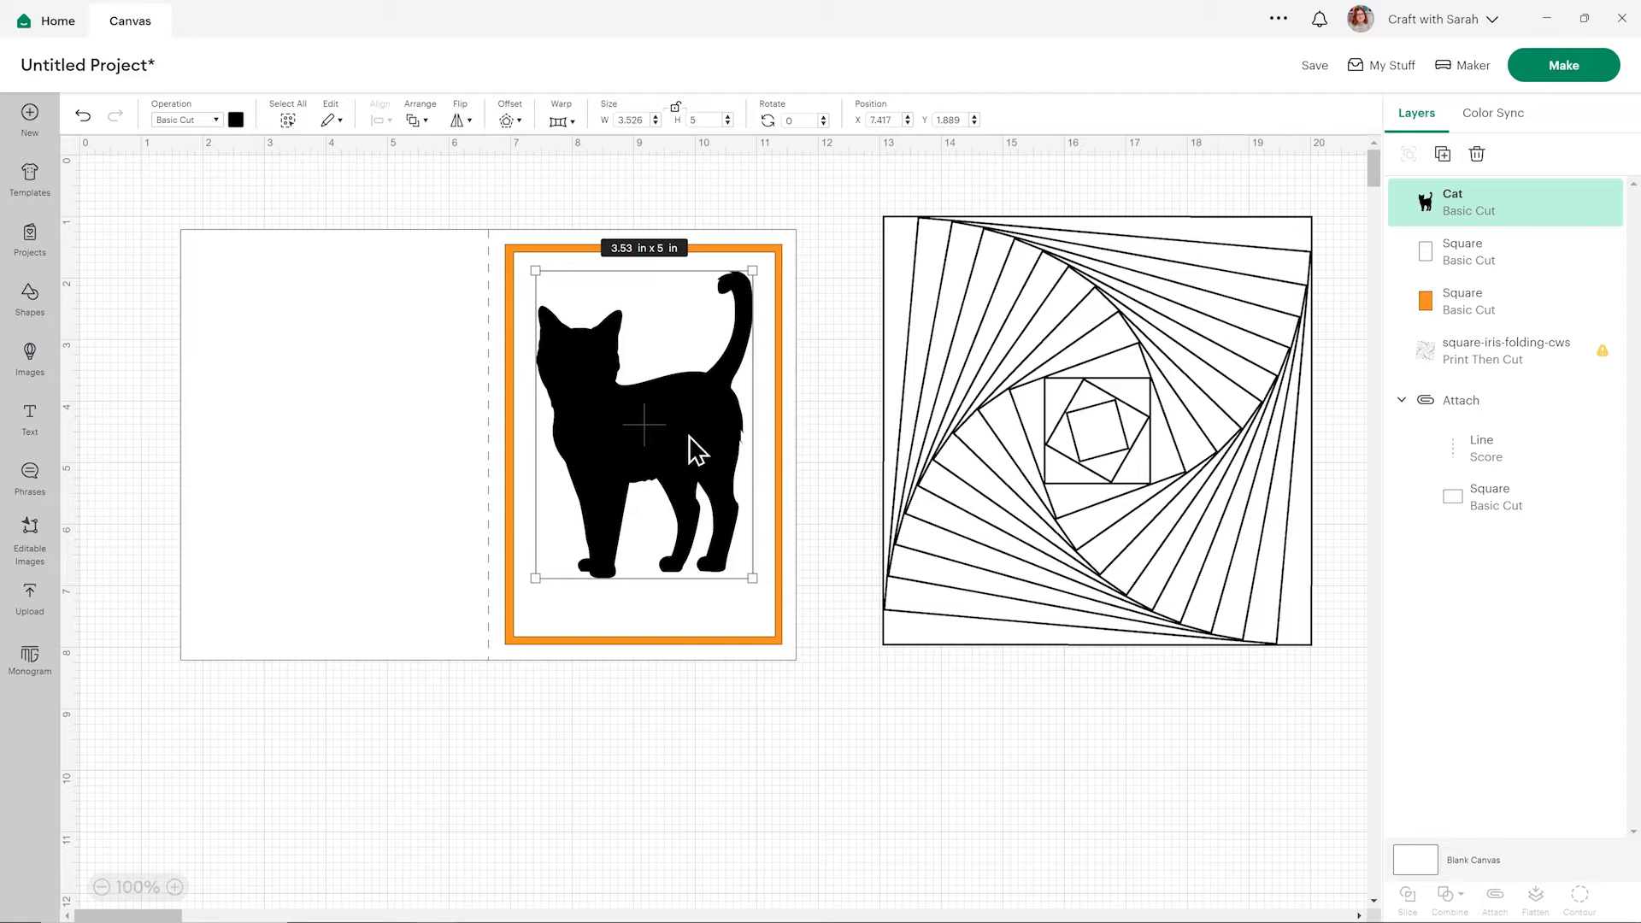
drag(757, 575, 743, 555)
drag(705, 468, 717, 487)
click(844, 794)
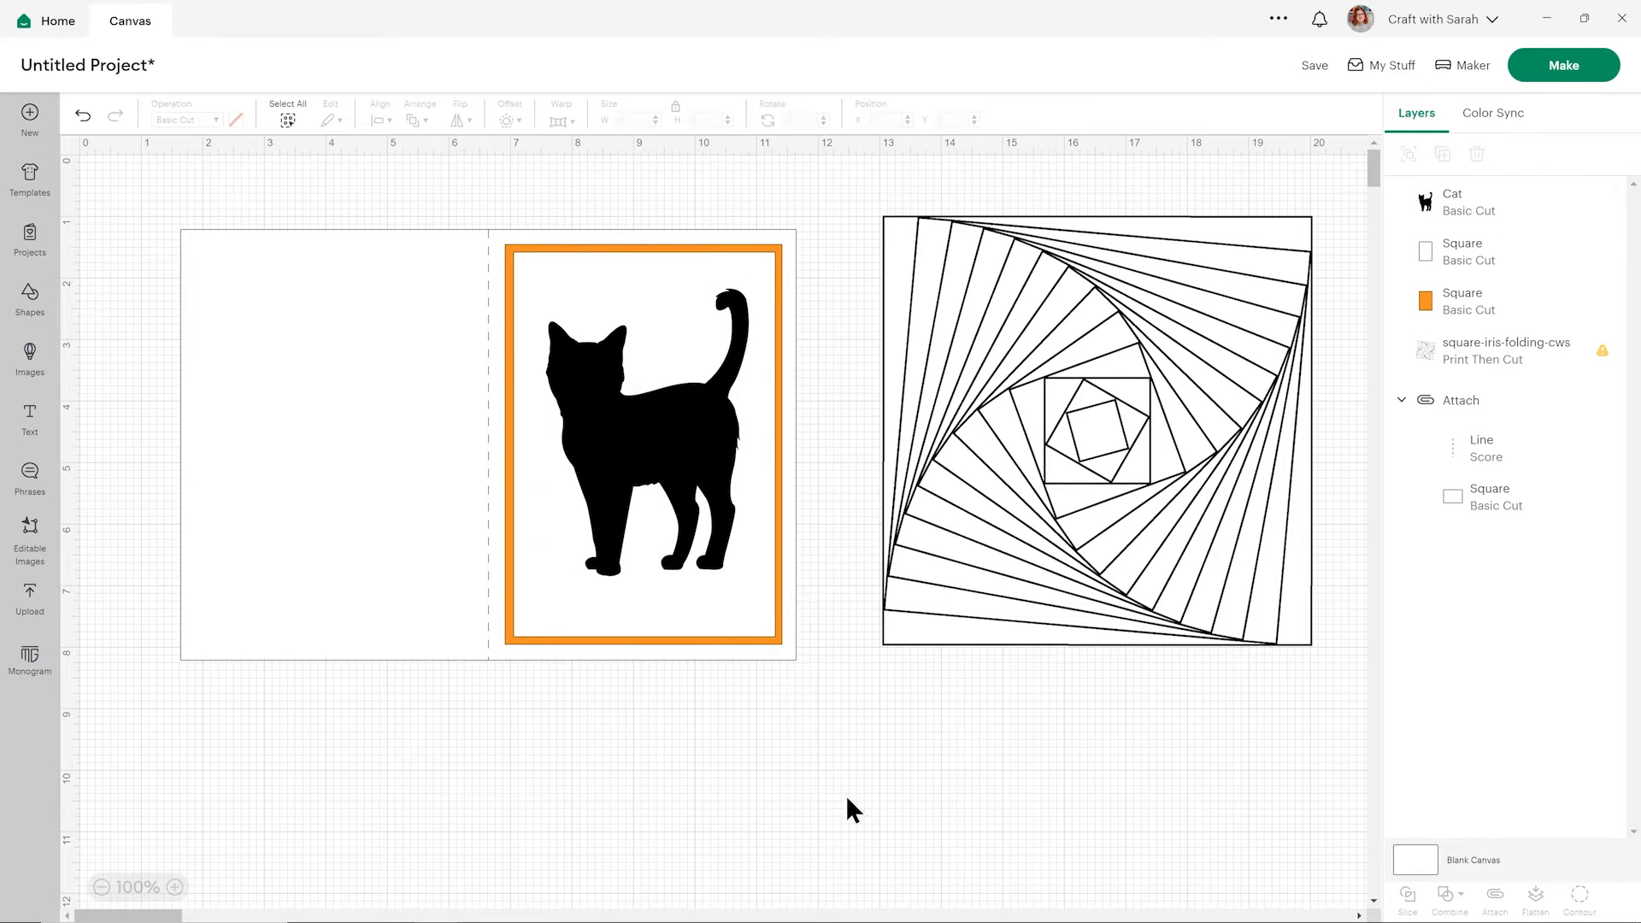
Step: Align the cat silhouette and the white panel on their common centre
click(614, 440)
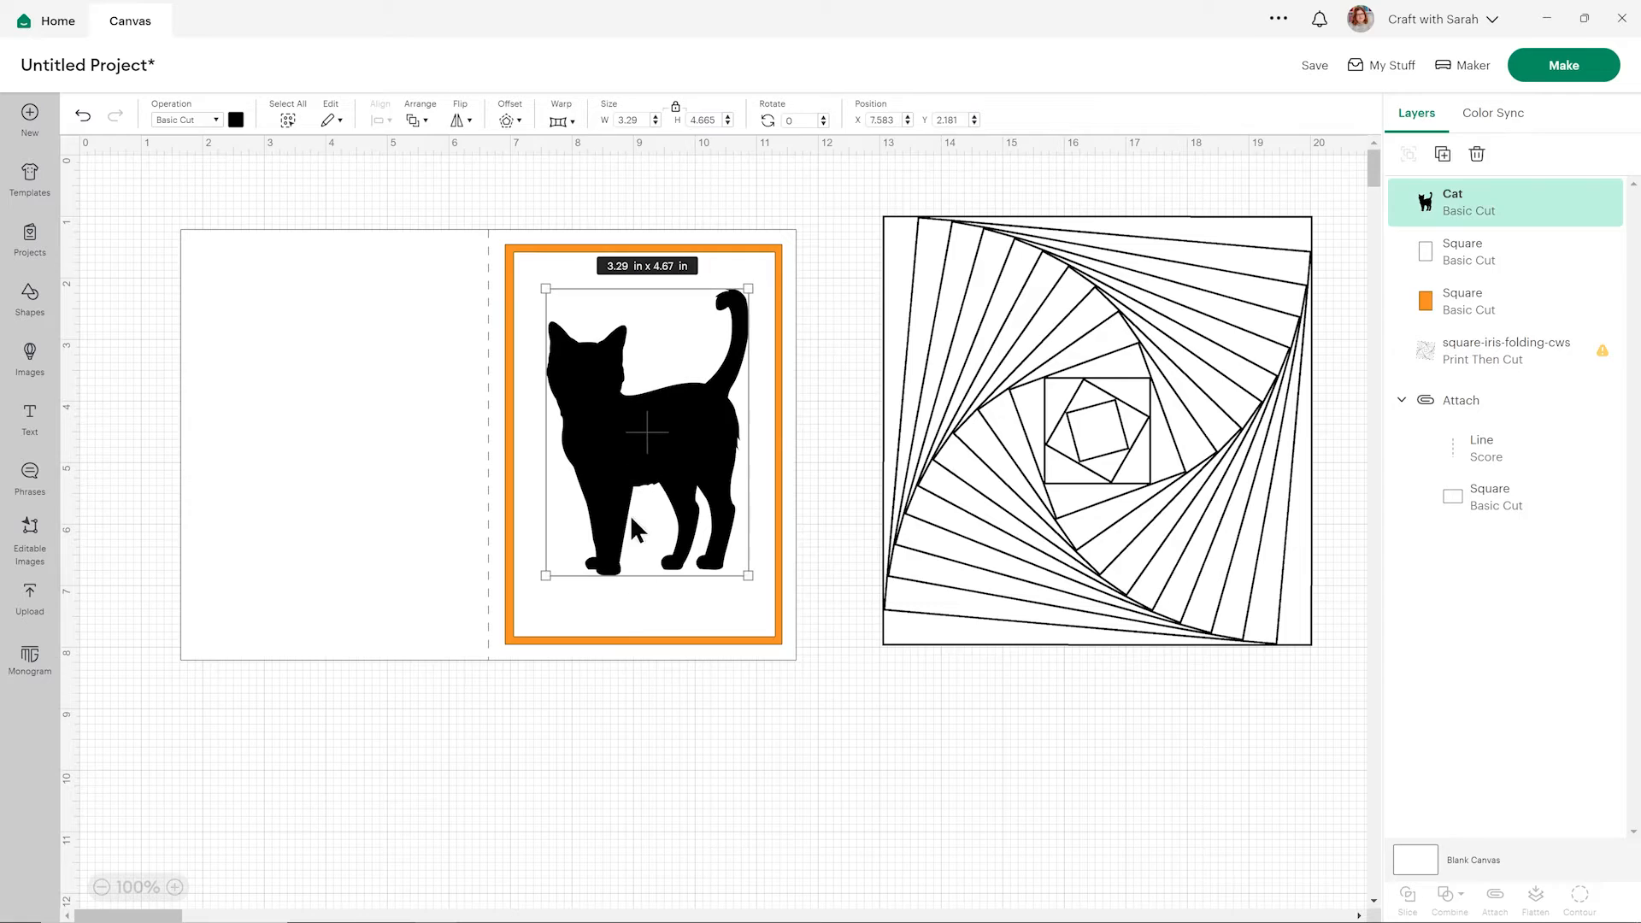
shift+click(603, 618)
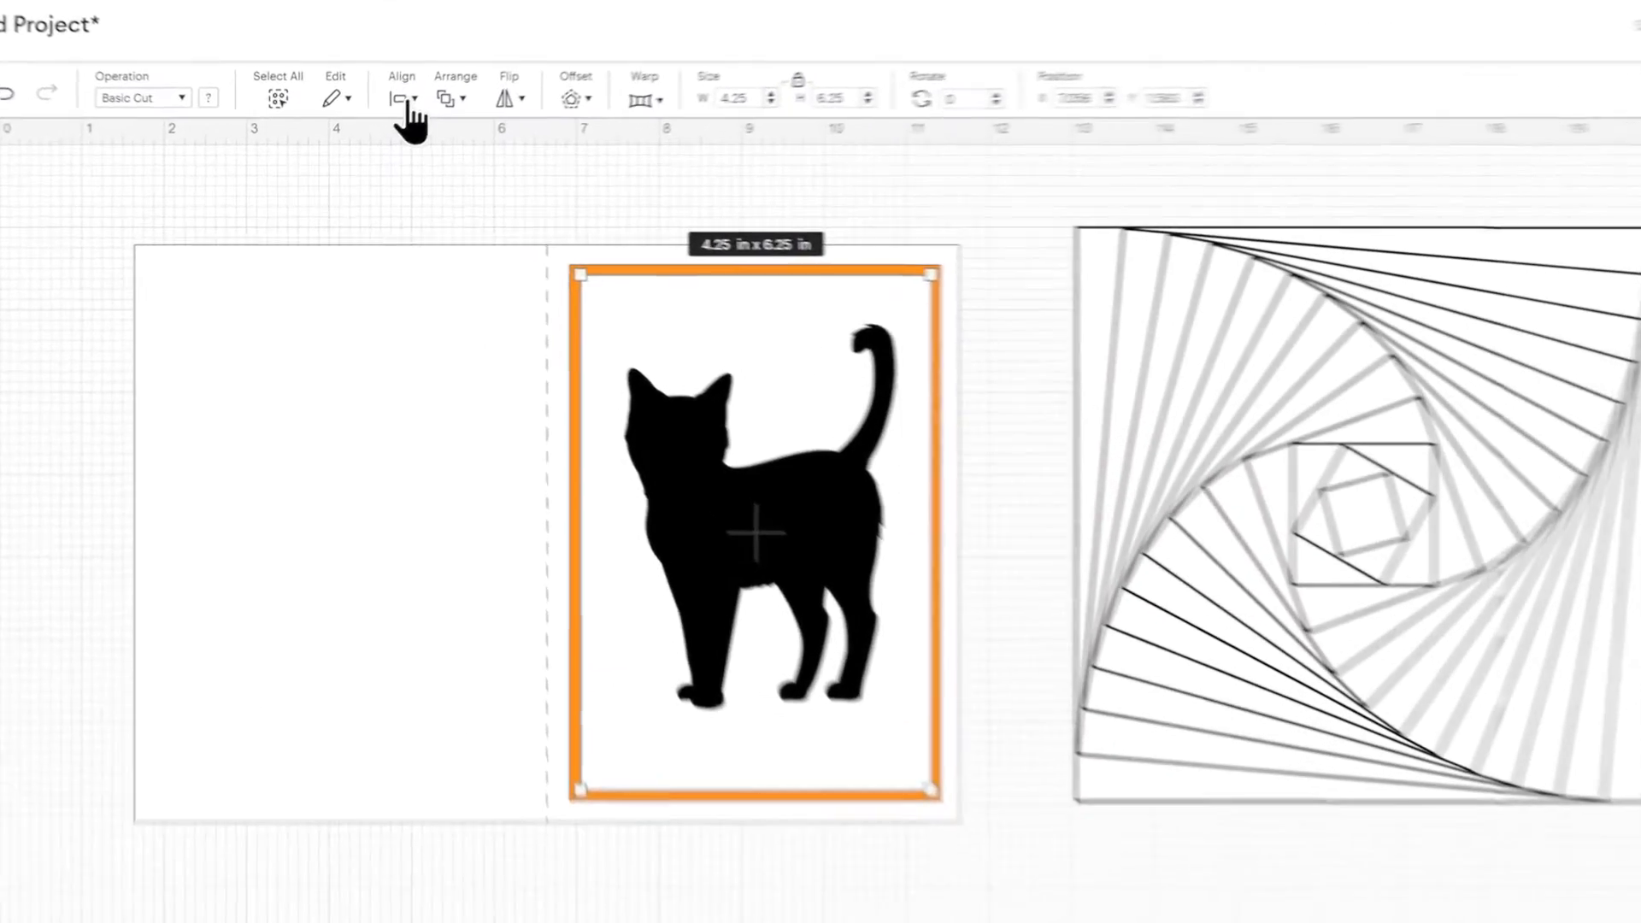
click(407, 101)
click(523, 443)
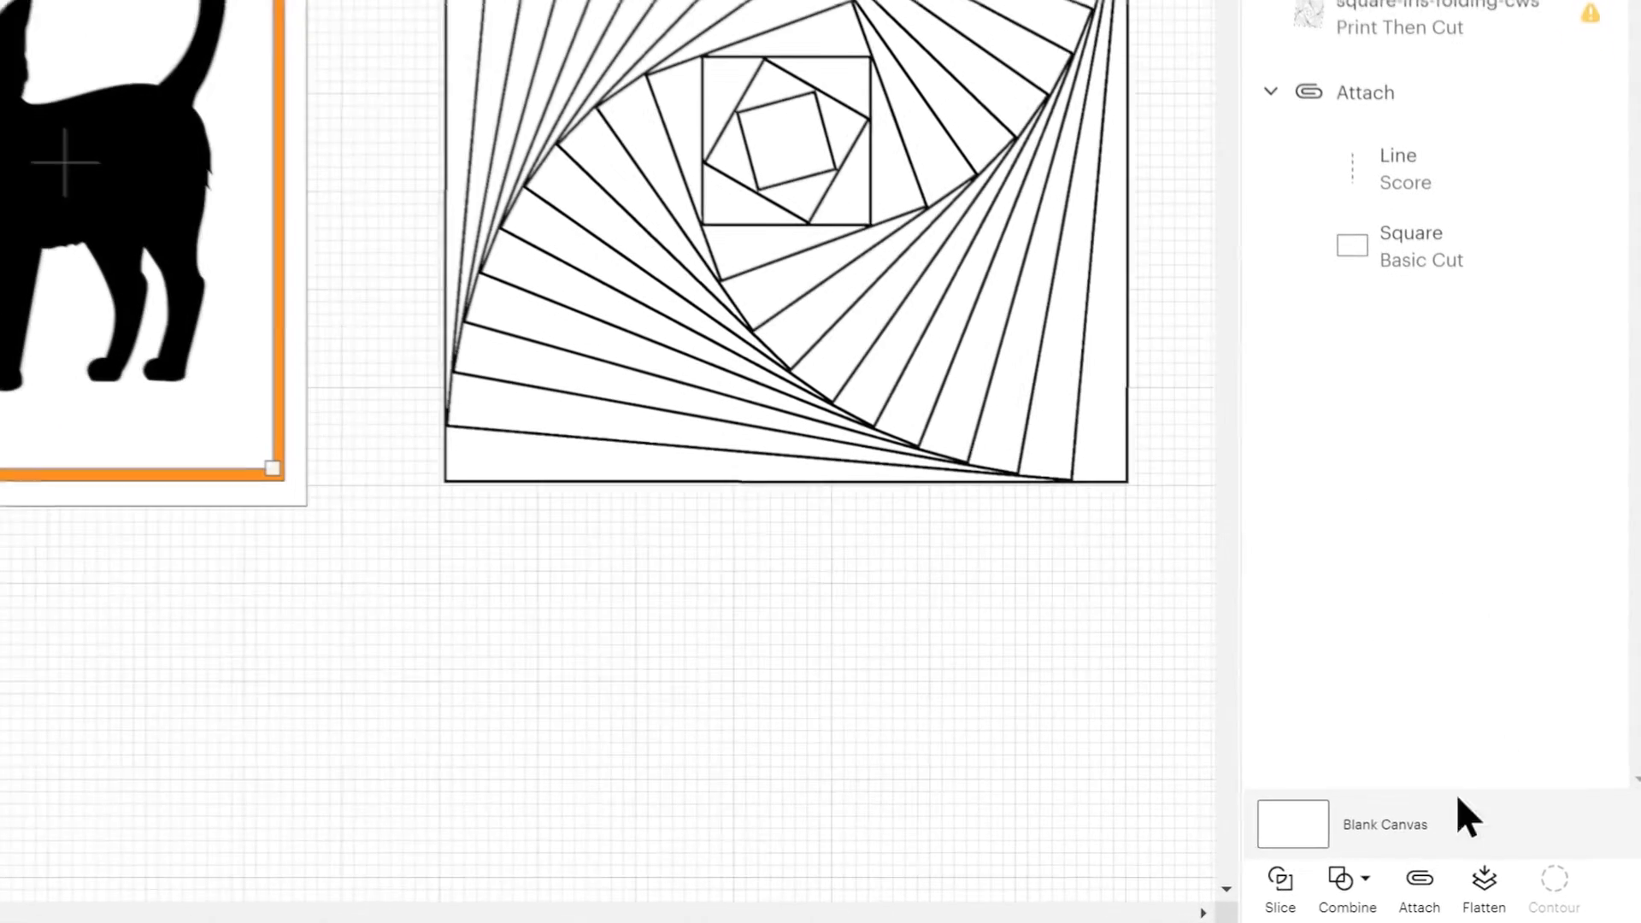
Step: Subtract the cat silhouette from the white panel to make a cat-shaped cutout
click(1348, 889)
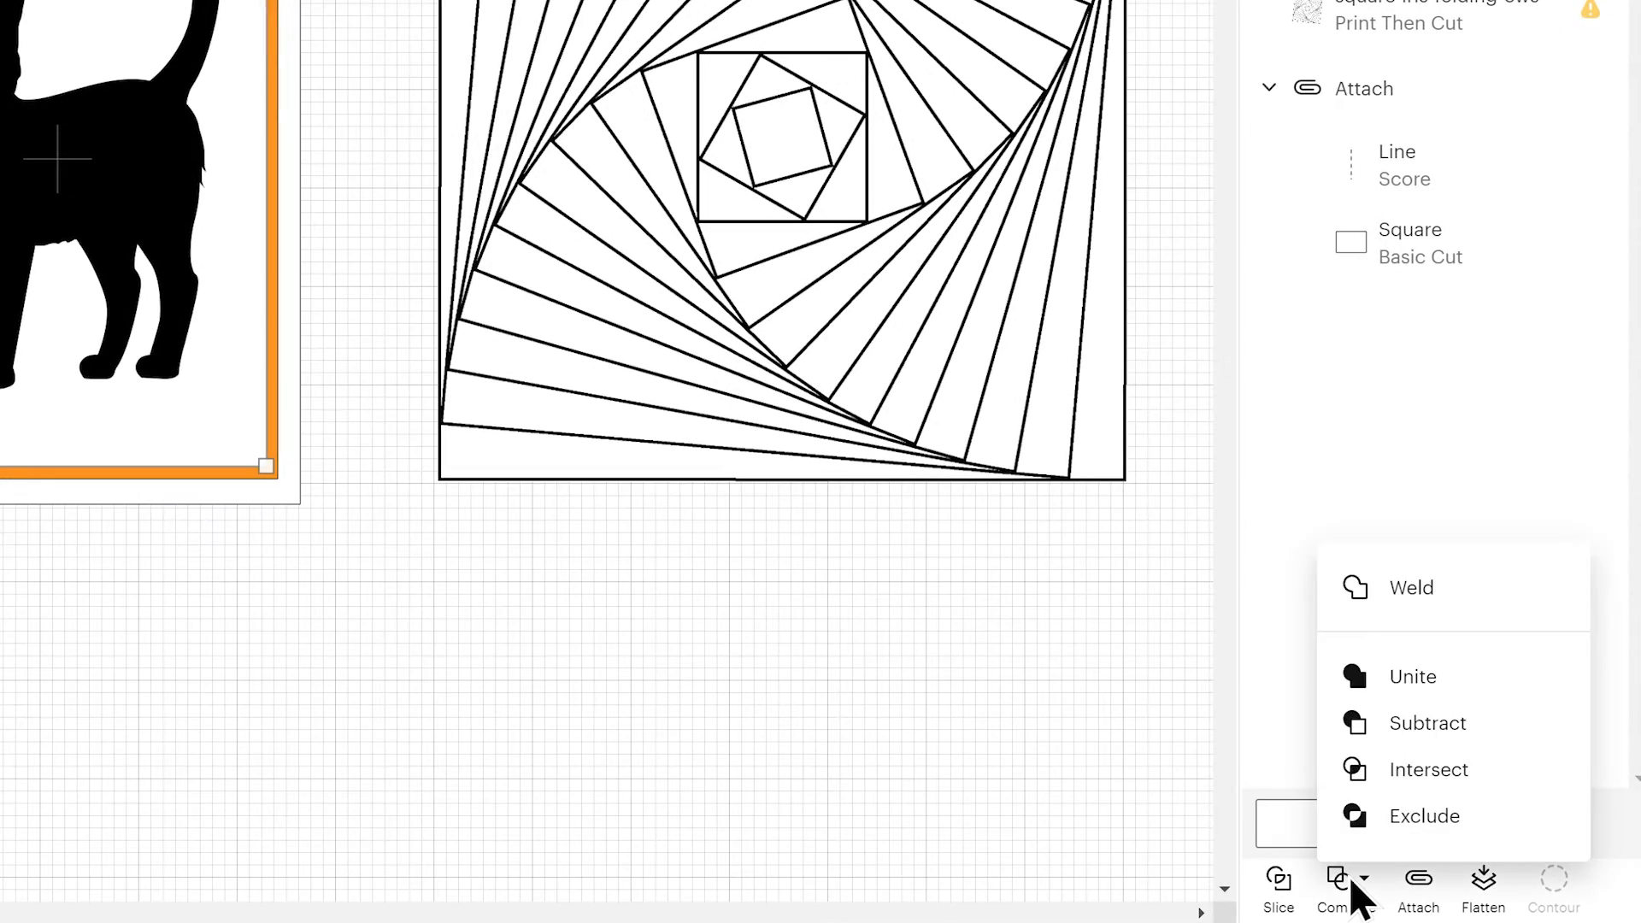
click(1420, 731)
mouse_move(689, 623)
mouse_down()
mouse_move(1017, 706)
mouse_move(1099, 707)
mouse_move(799, 679)
mouse_move(1041, 677)
mouse_move(483, 580)
mouse_move(695, 629)
mouse_move(689, 614)
mouse_up()
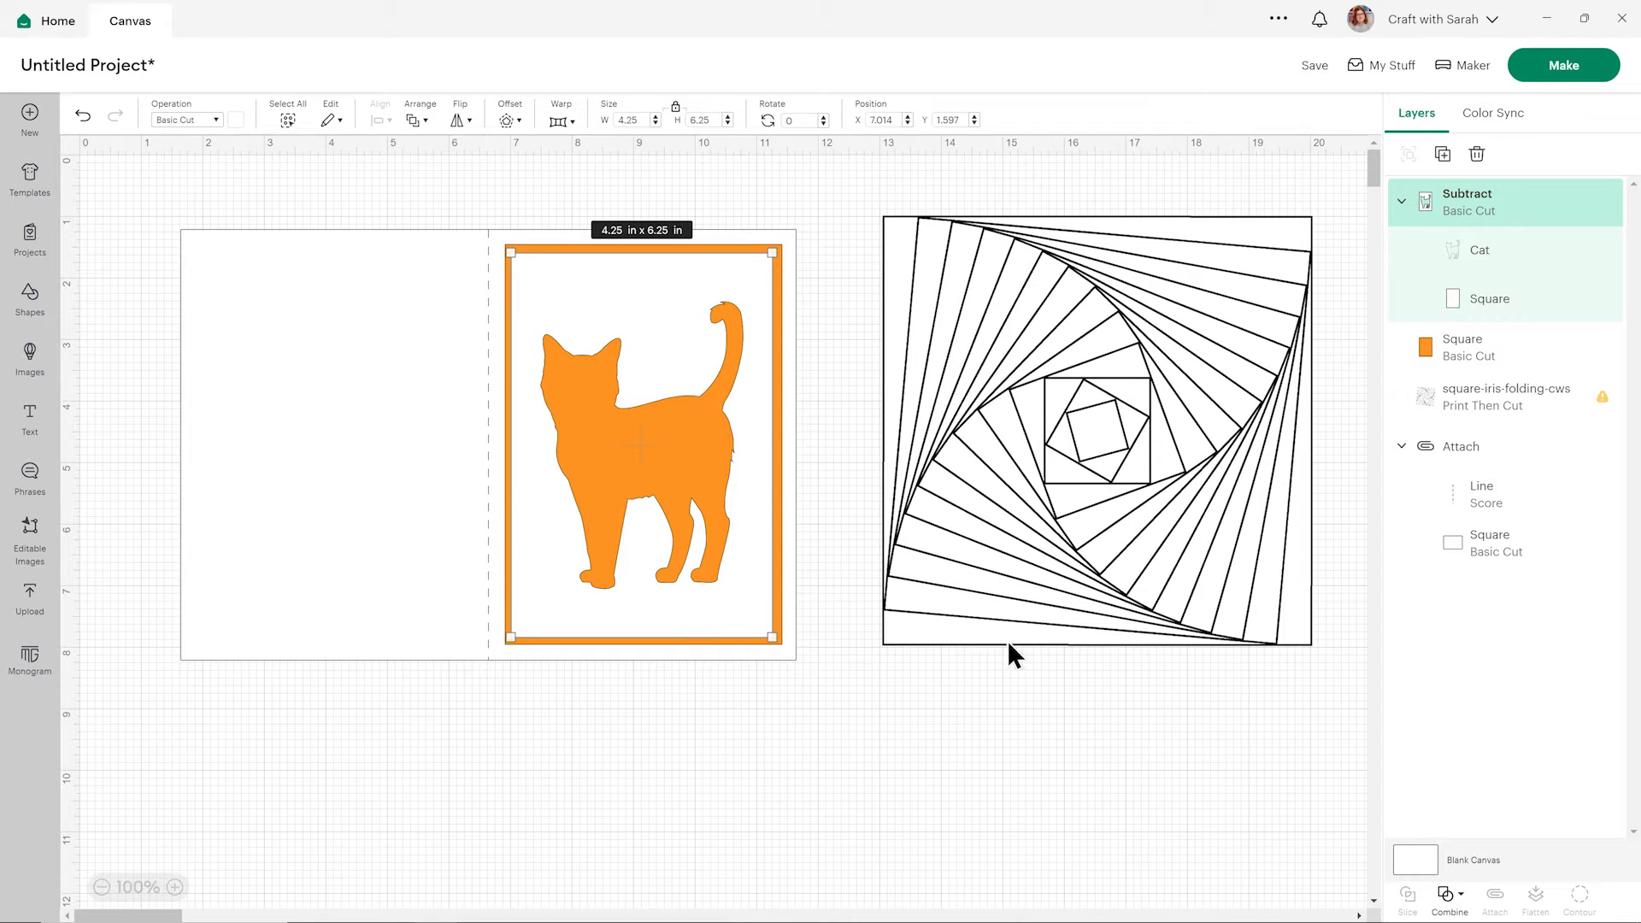
Step: Move the square iris folding pattern closer to the card and bring it forward one layer, above the orange panel
drag(1110, 547, 1015, 617)
drag(1083, 520, 1106, 520)
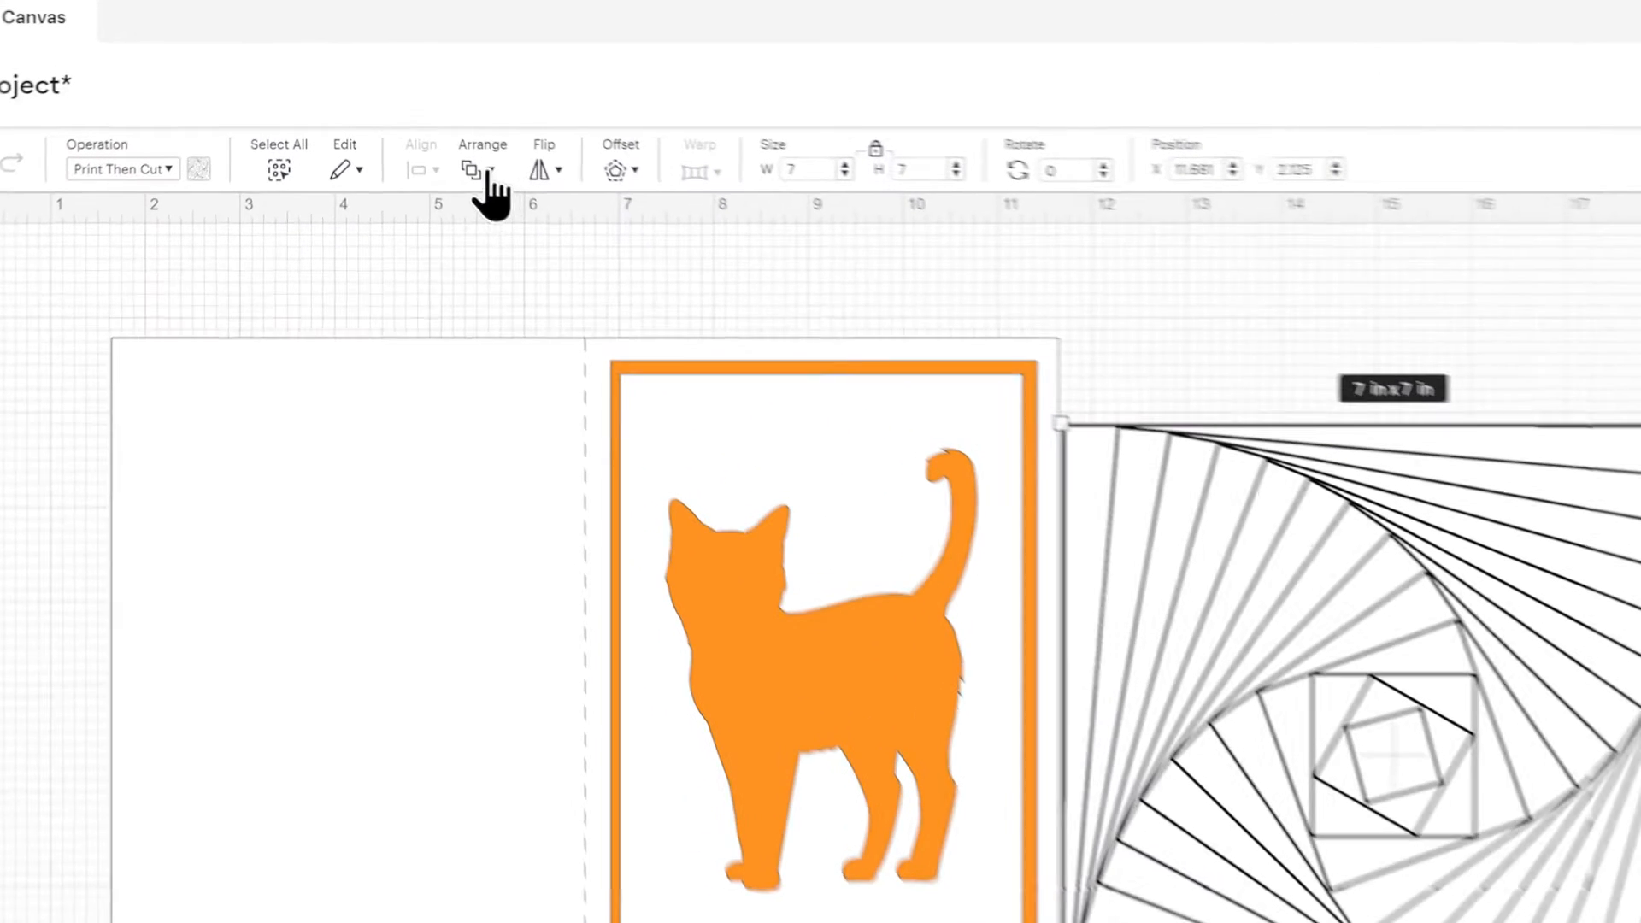
click(419, 119)
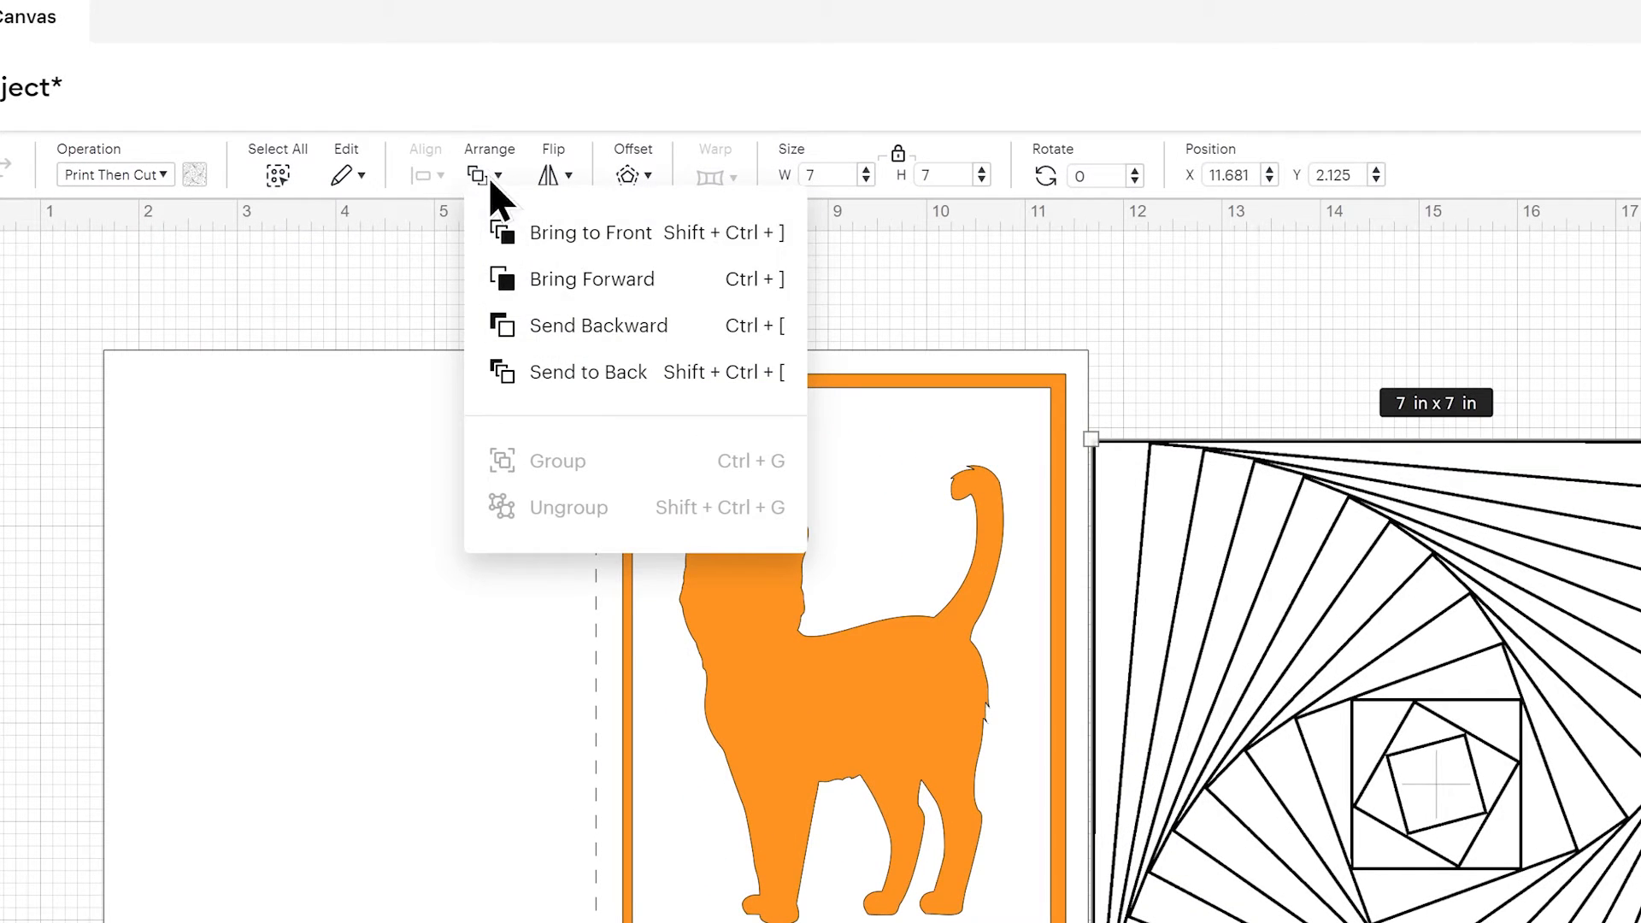
click(560, 282)
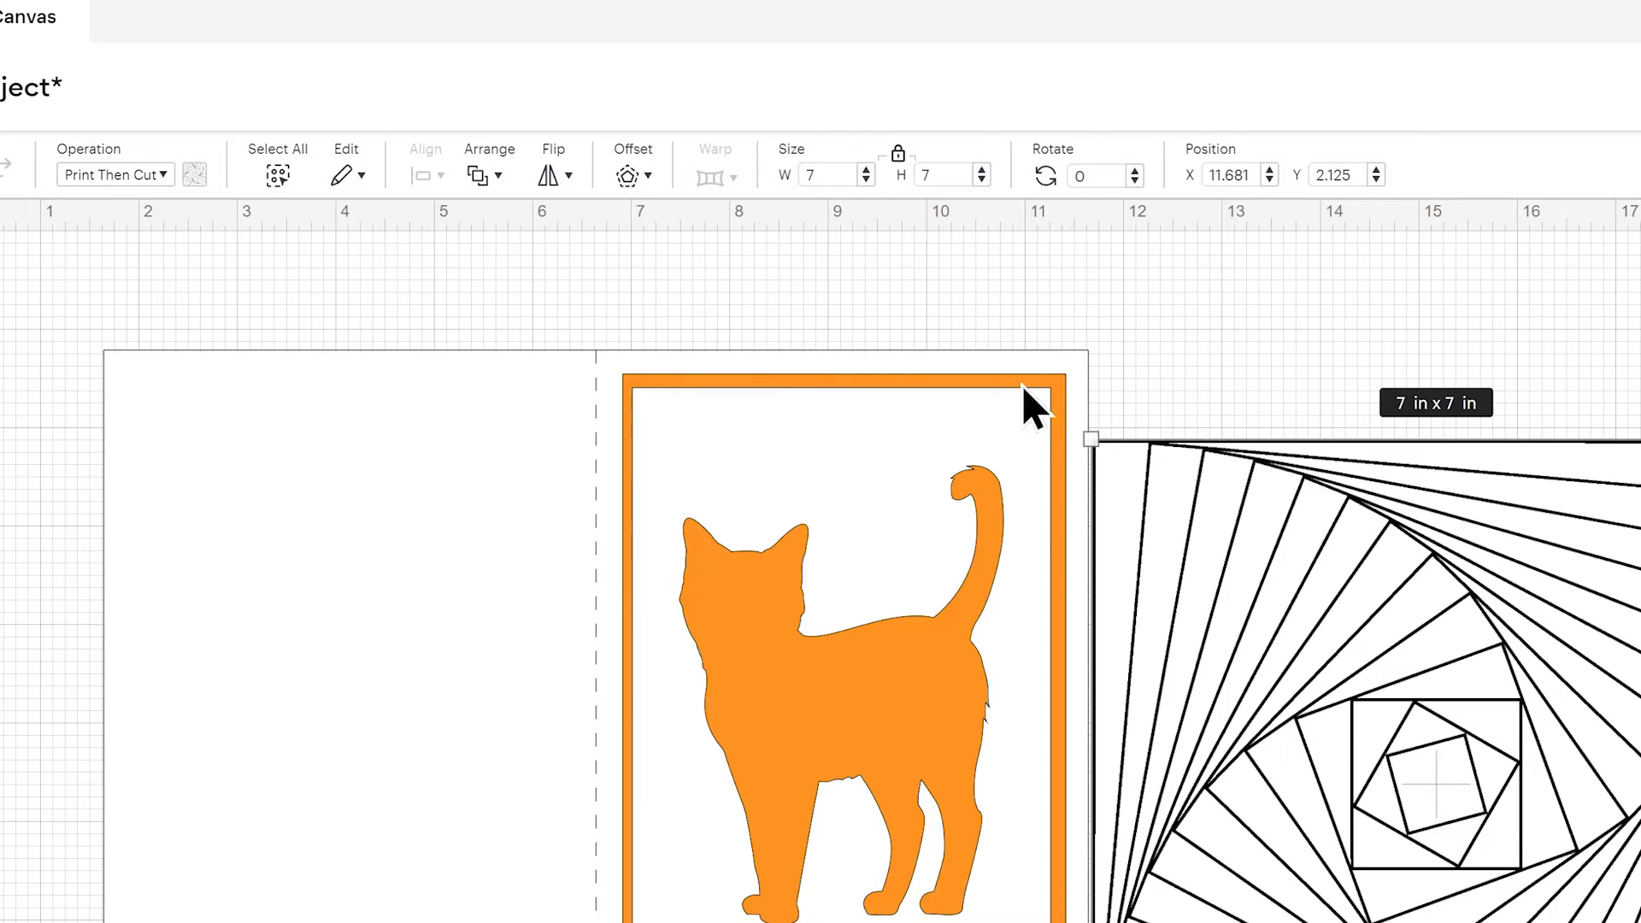
Step: Place the iris folding pattern behind the cat cutout, scale it to about 6.04 x 6.04 in and fine-tune its position
drag(1423, 807, 863, 741)
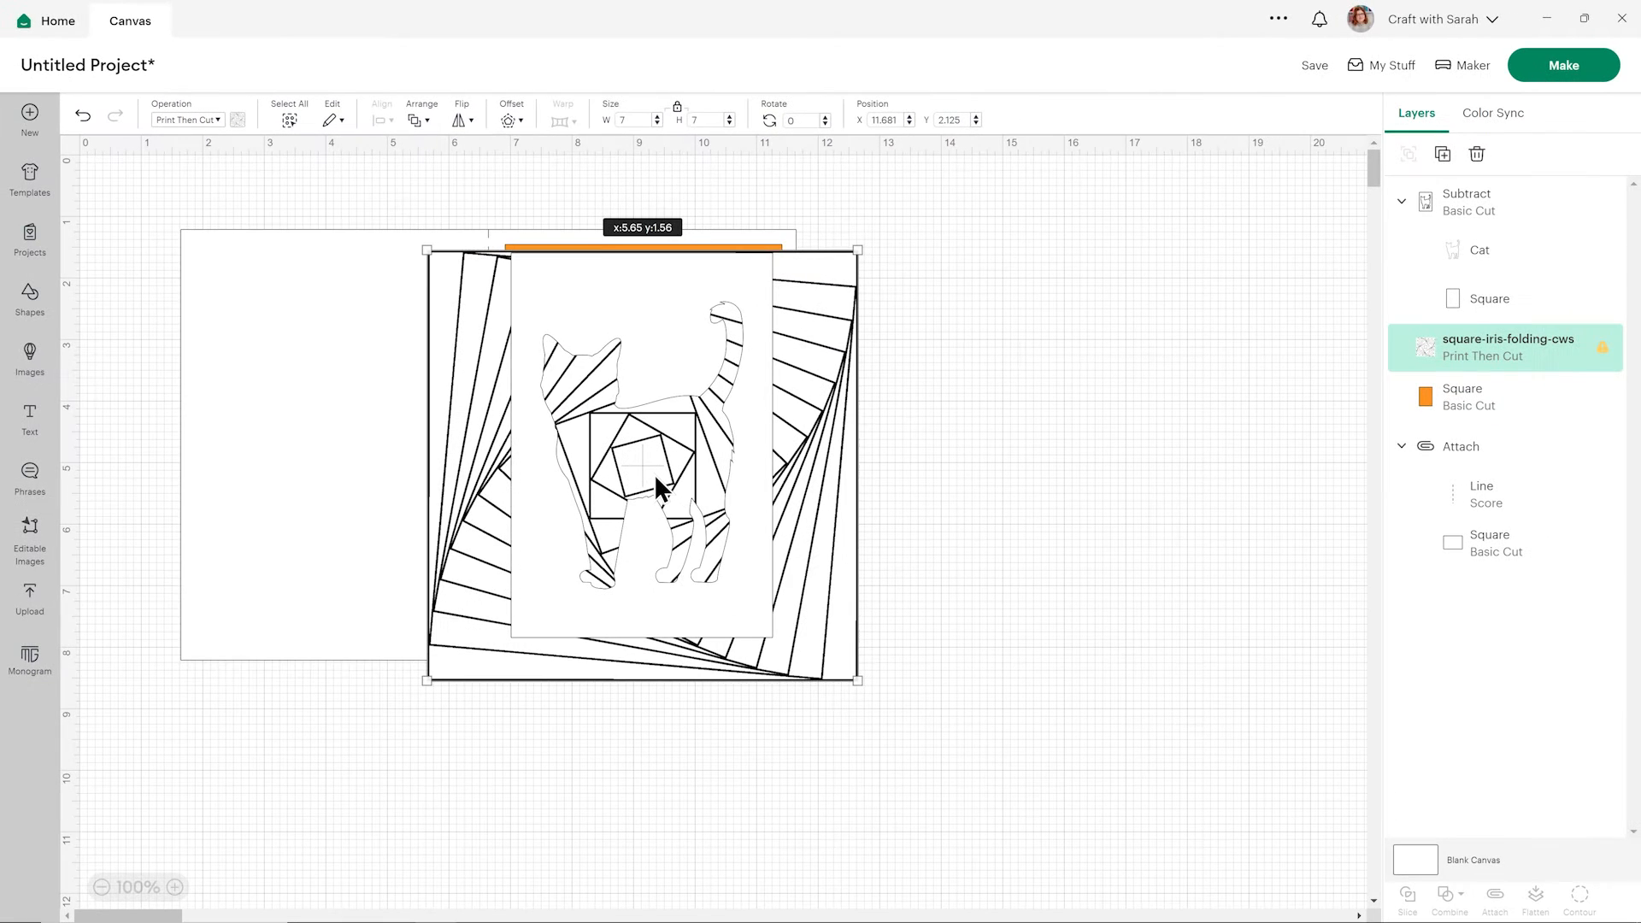
drag(656, 478, 665, 459)
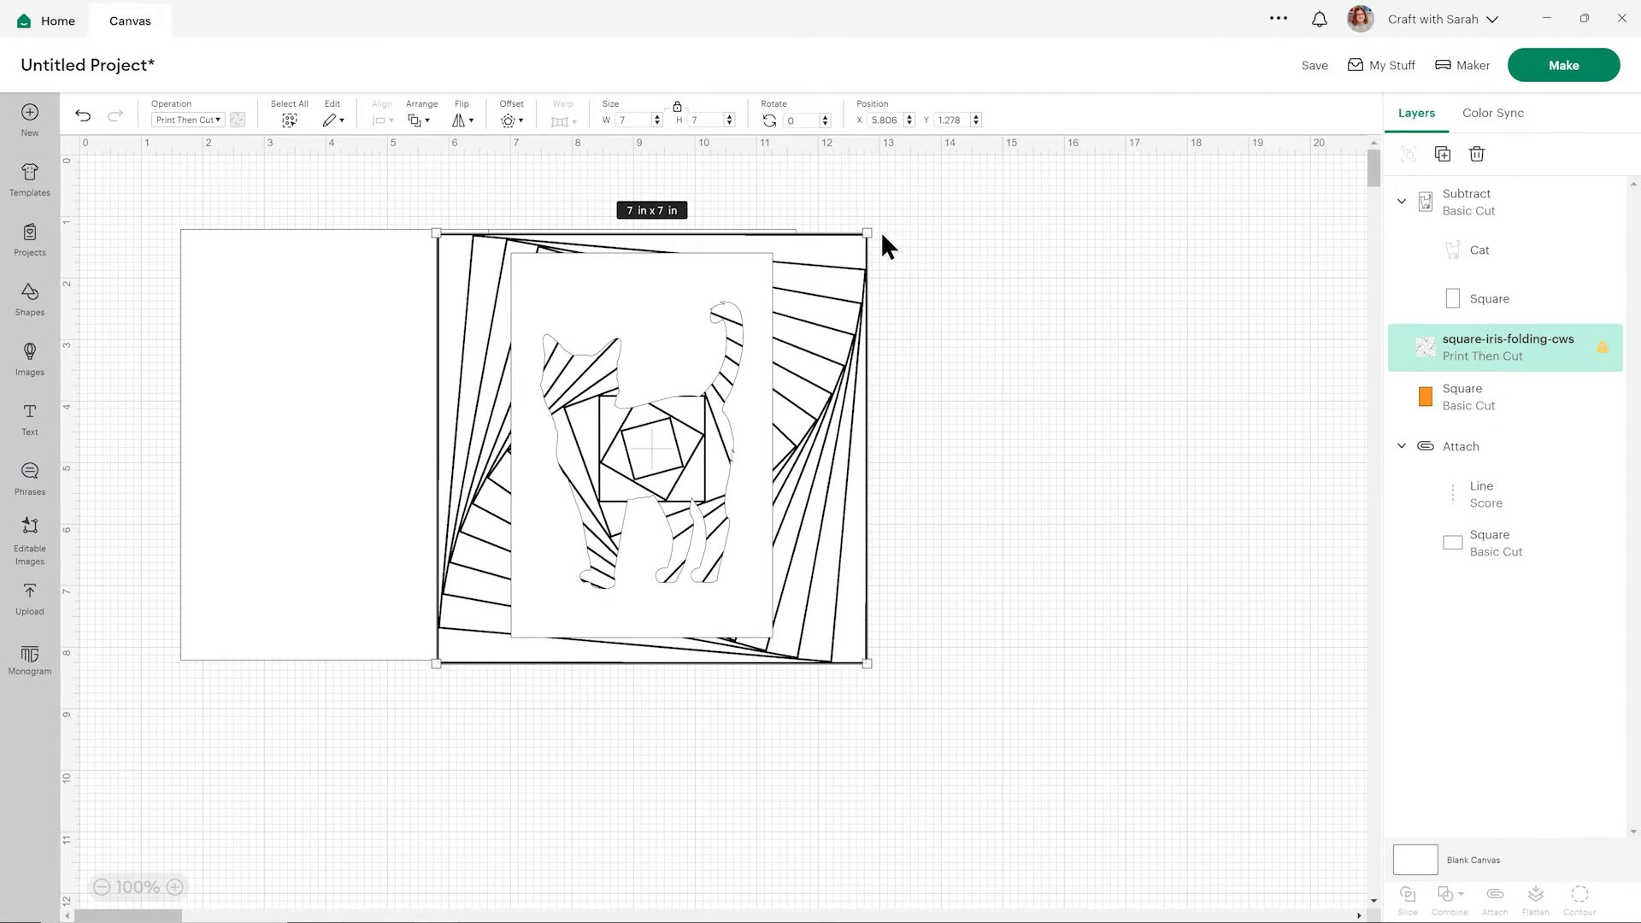
drag(861, 231, 808, 292)
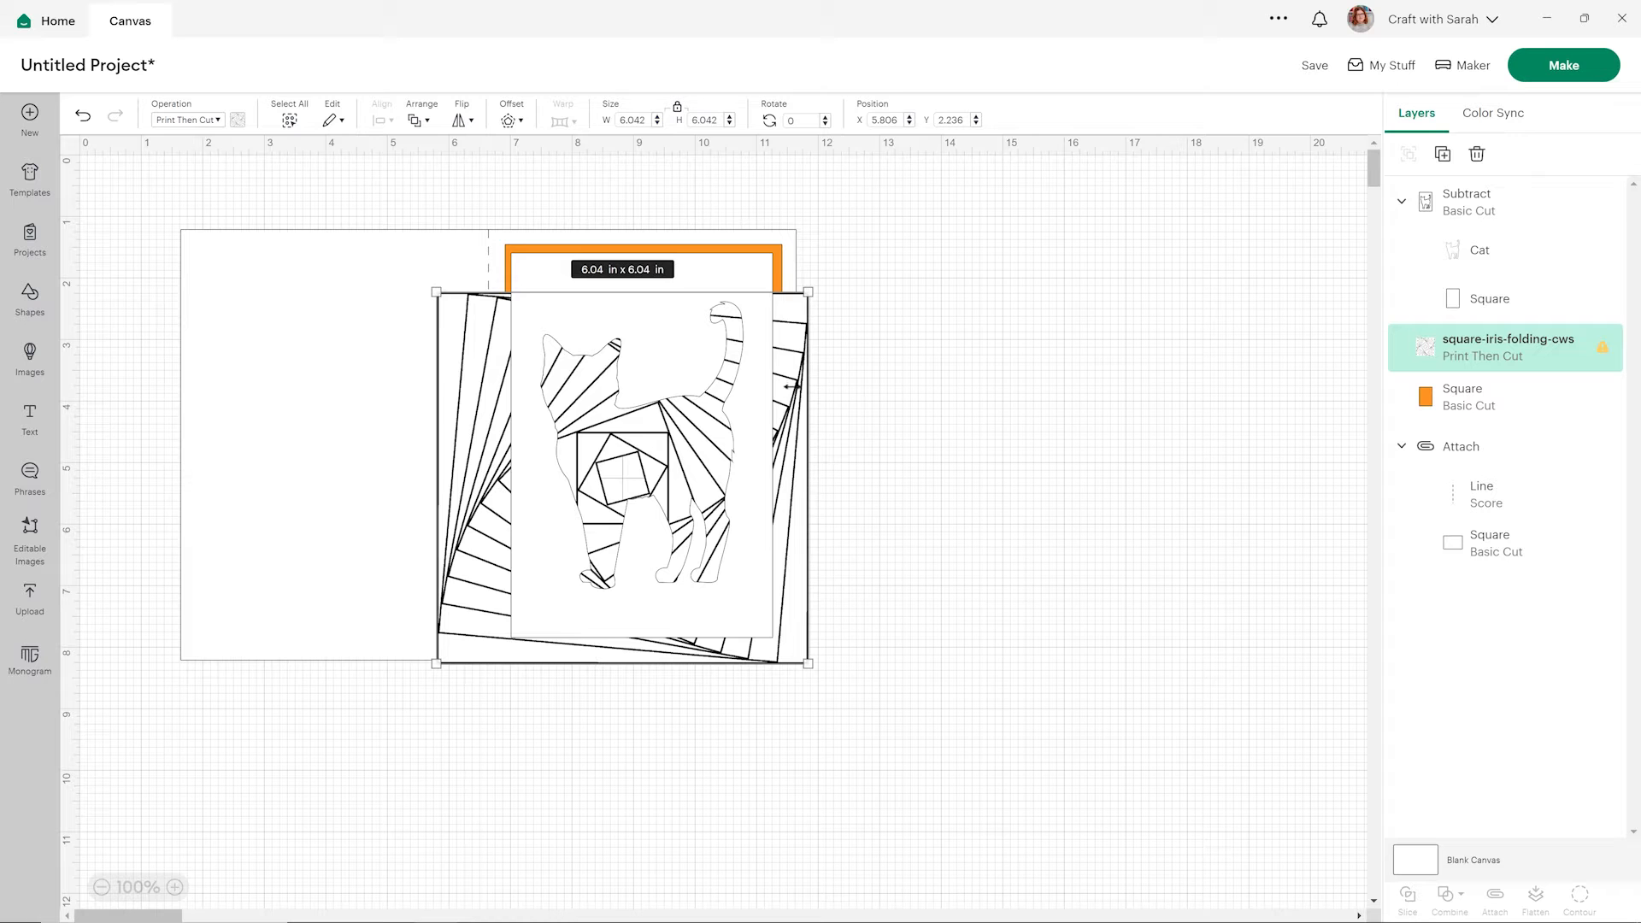
drag(786, 417, 814, 392)
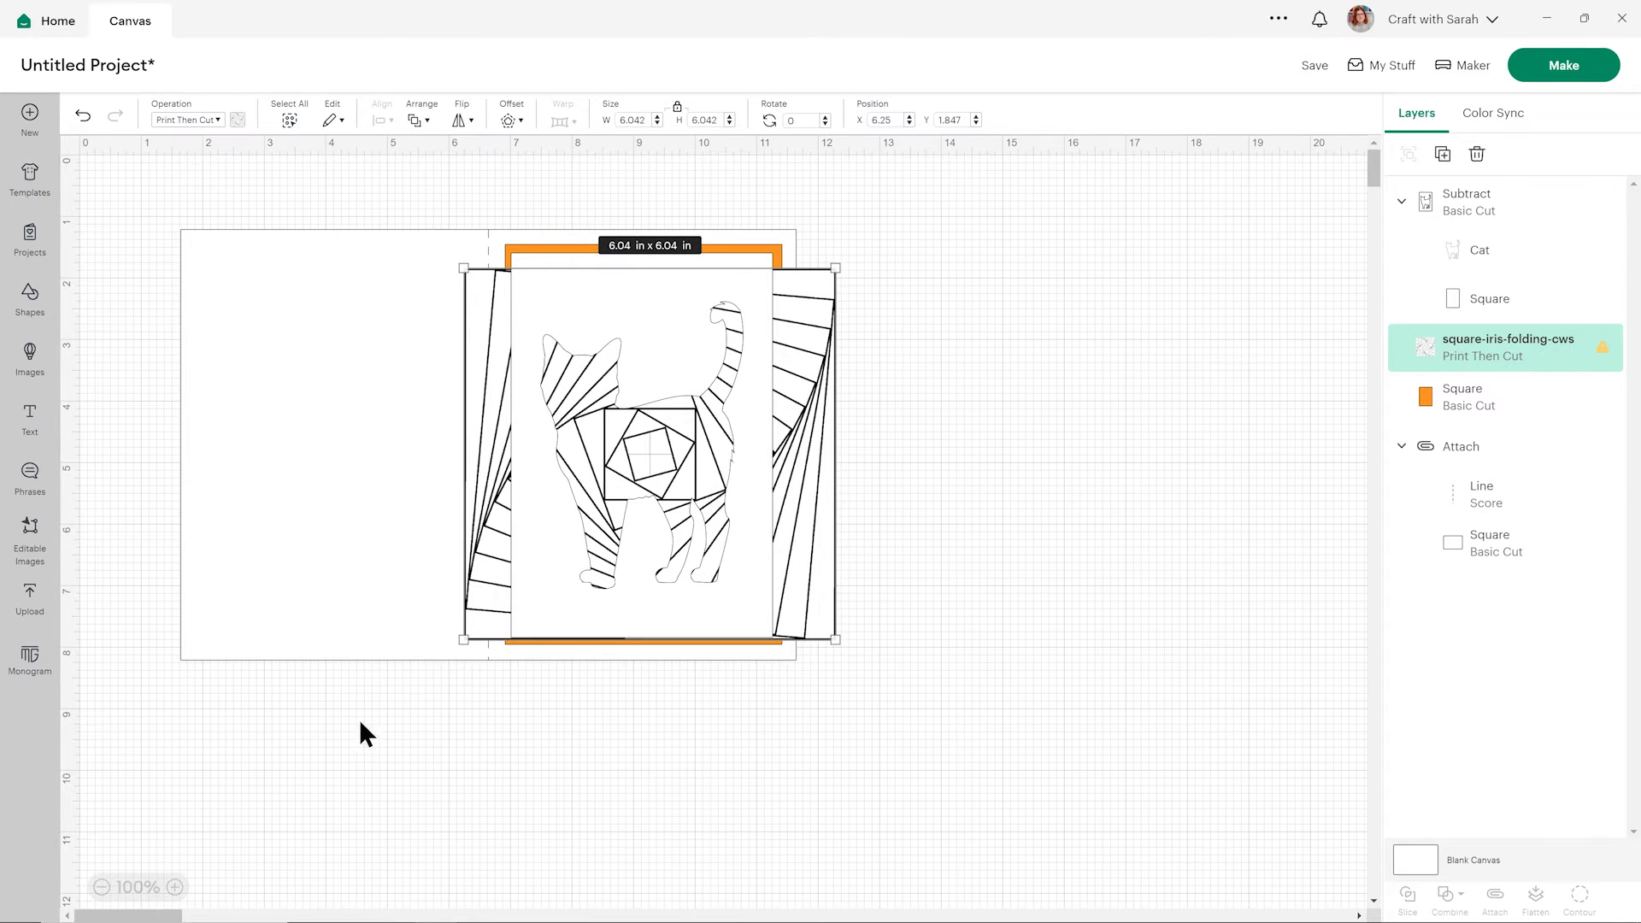
click(176, 889)
click(175, 889)
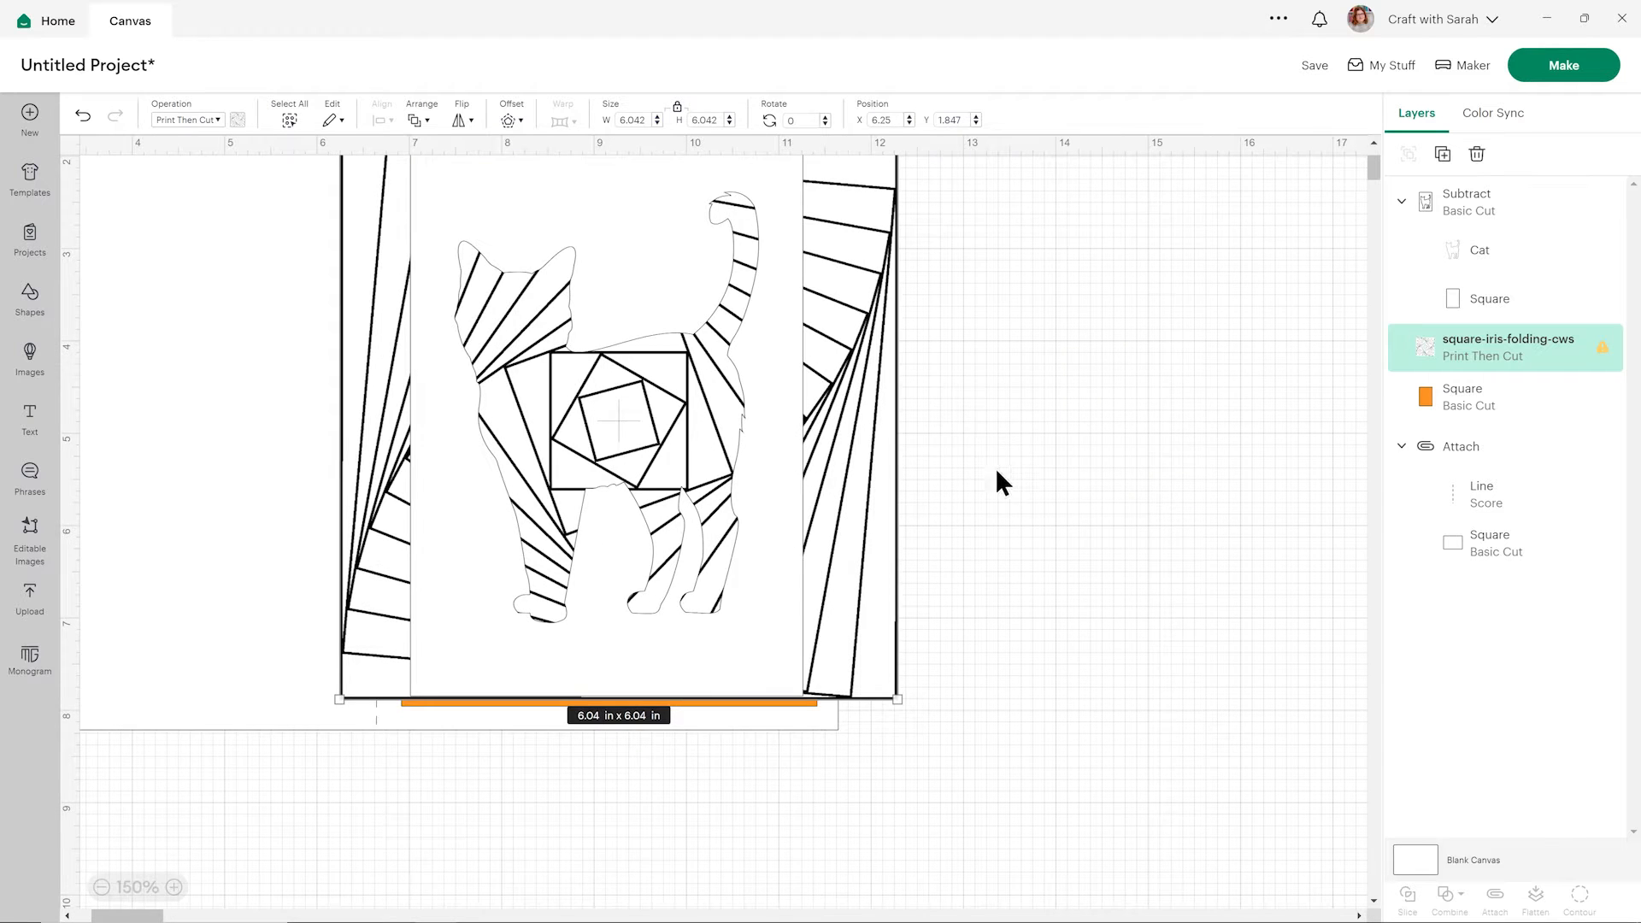
scroll(1000, 487, up, 1)
drag(844, 444, 843, 445)
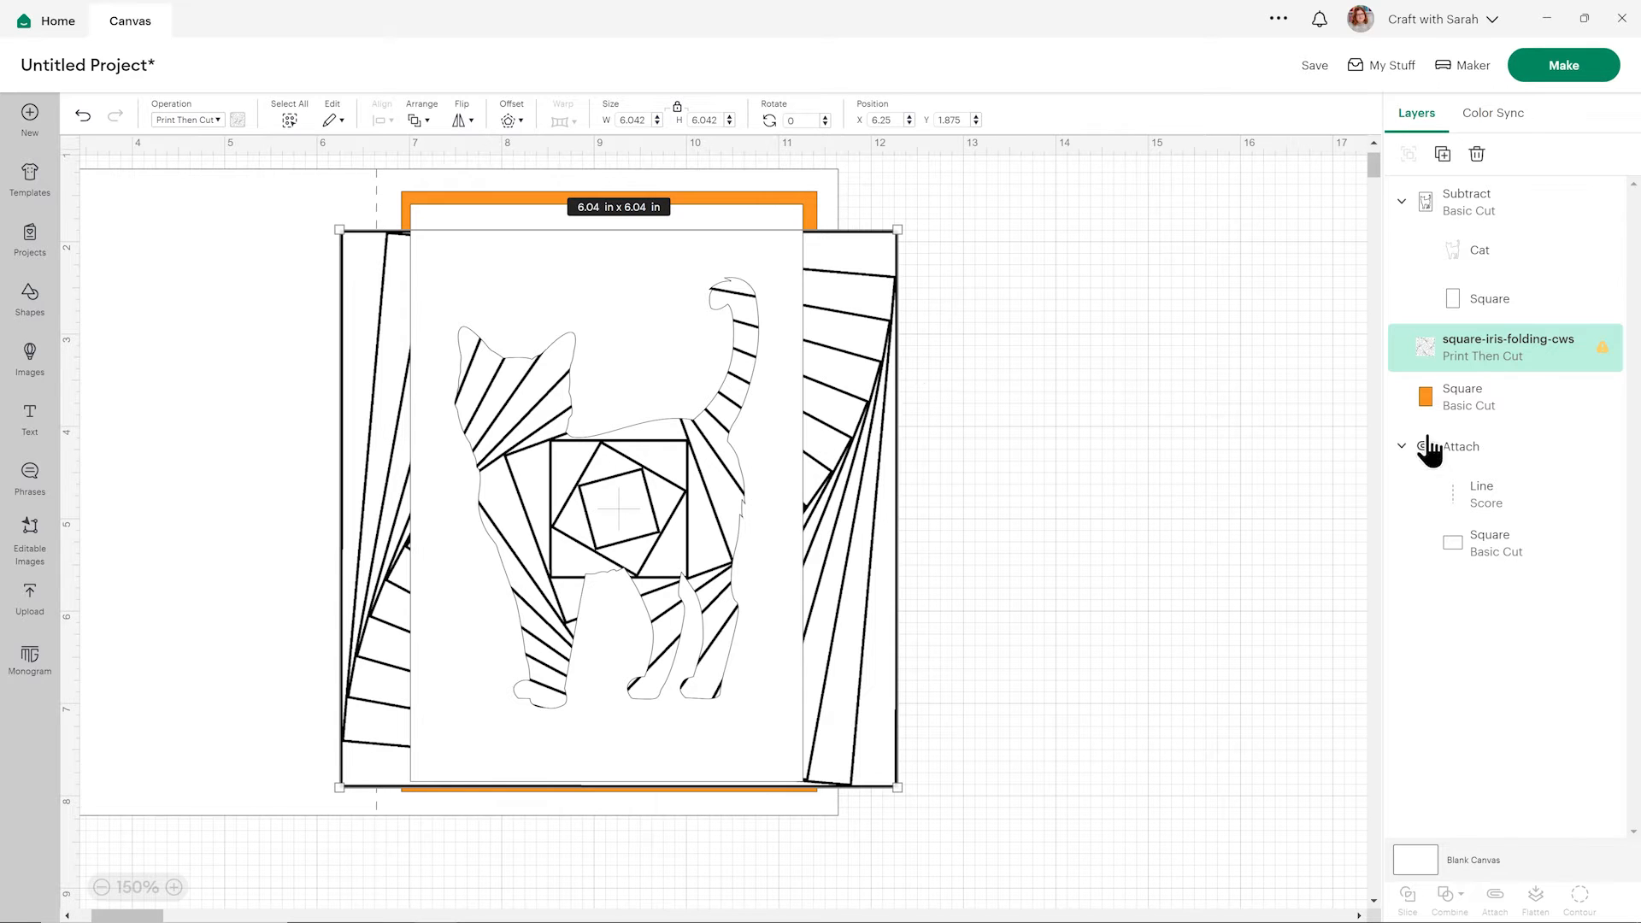
Step: Hide the attached card base layer containing the score line and square
click(1582, 446)
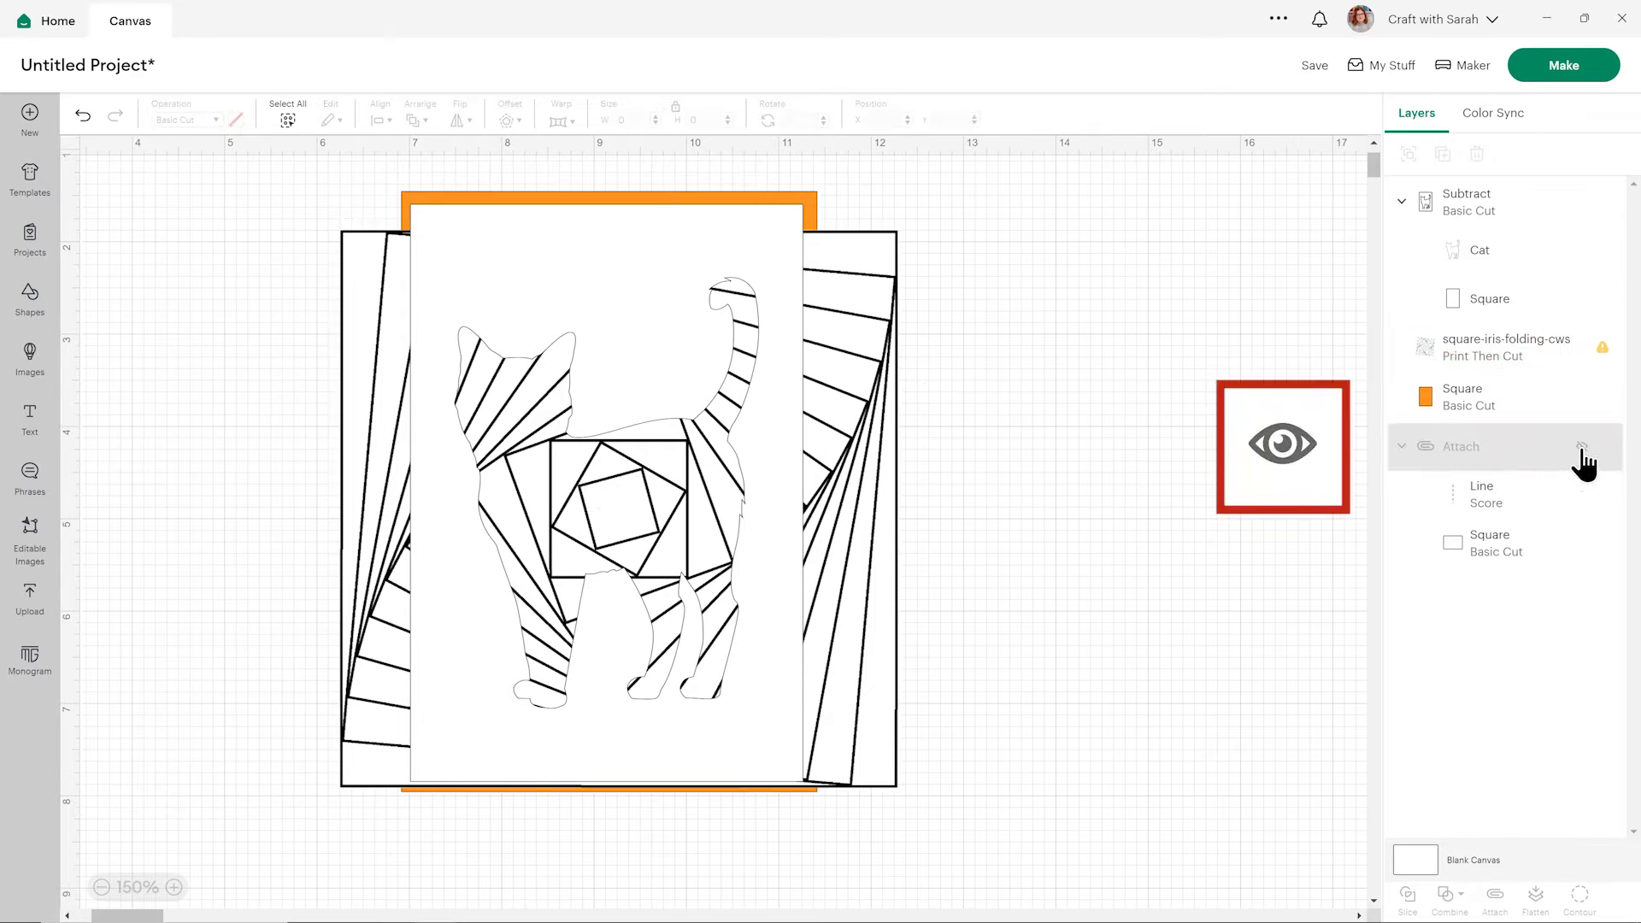
Step: Hide the orange panel and cover the pattern's left overhang with a rectangle stretched to about 2 x 6.98 in
click(1582, 396)
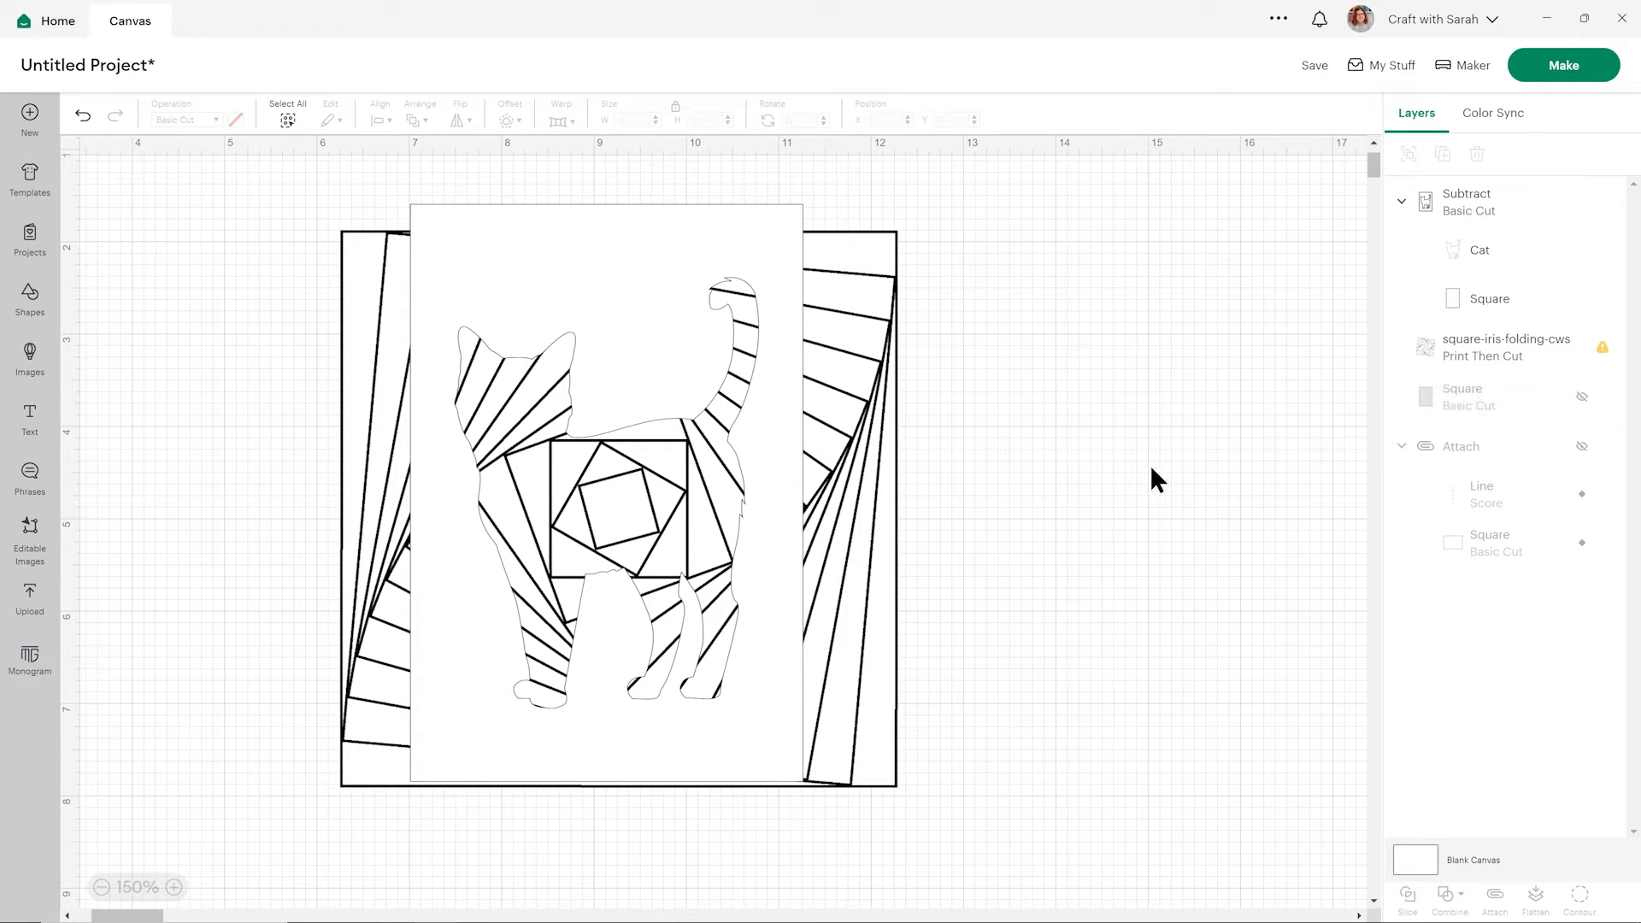
click(38, 312)
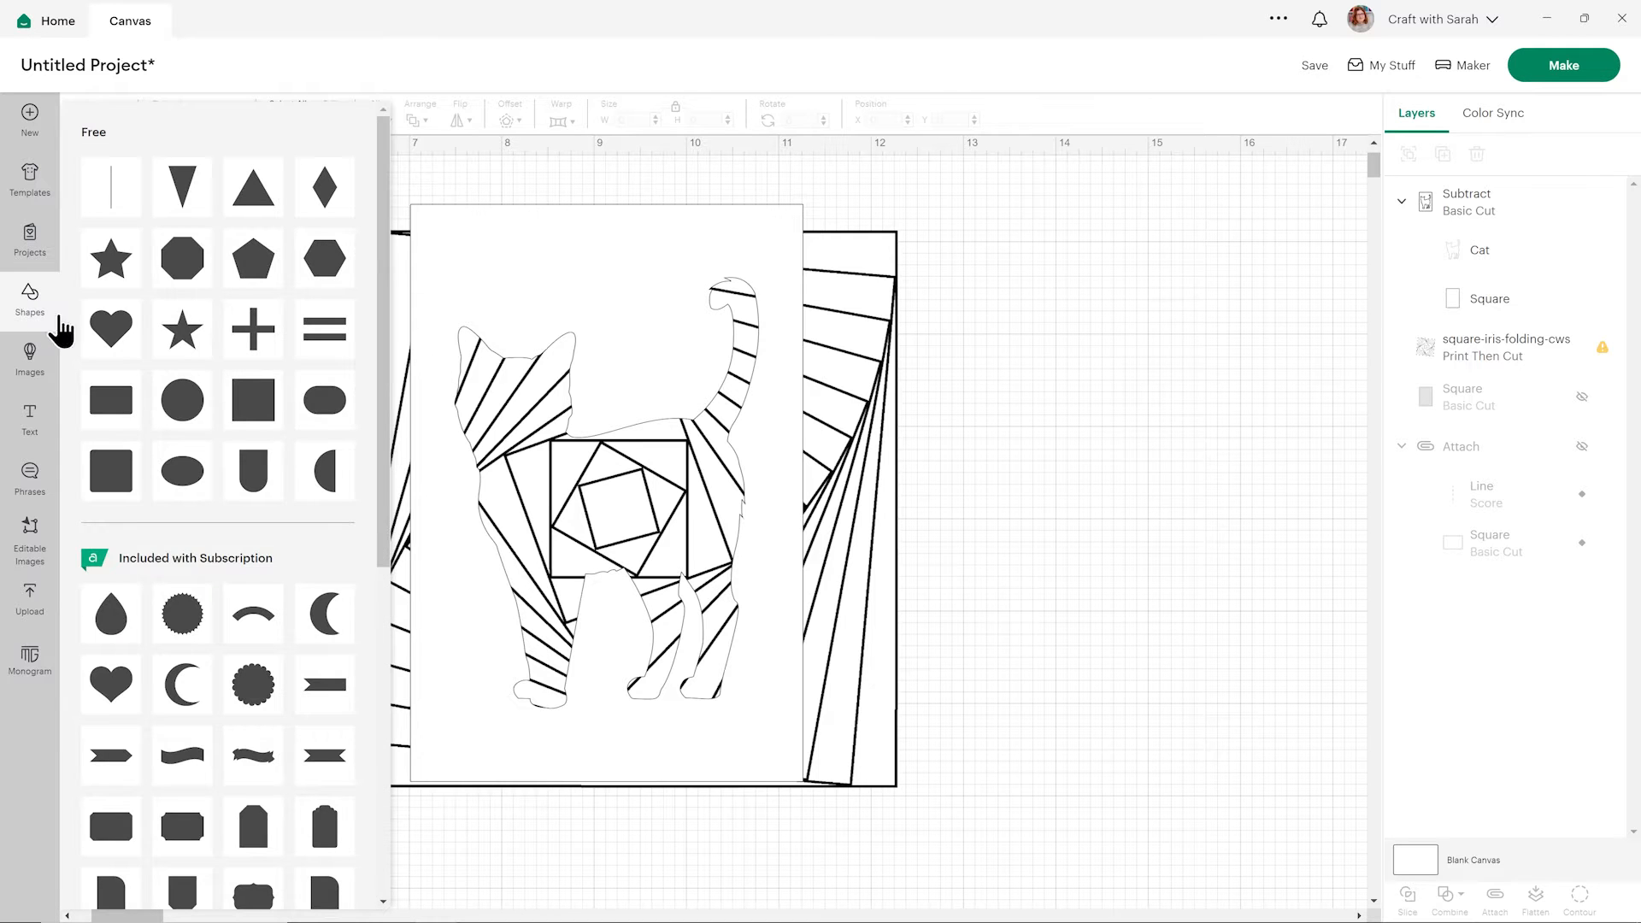
click(249, 409)
drag(231, 293, 350, 290)
drag(307, 371, 307, 826)
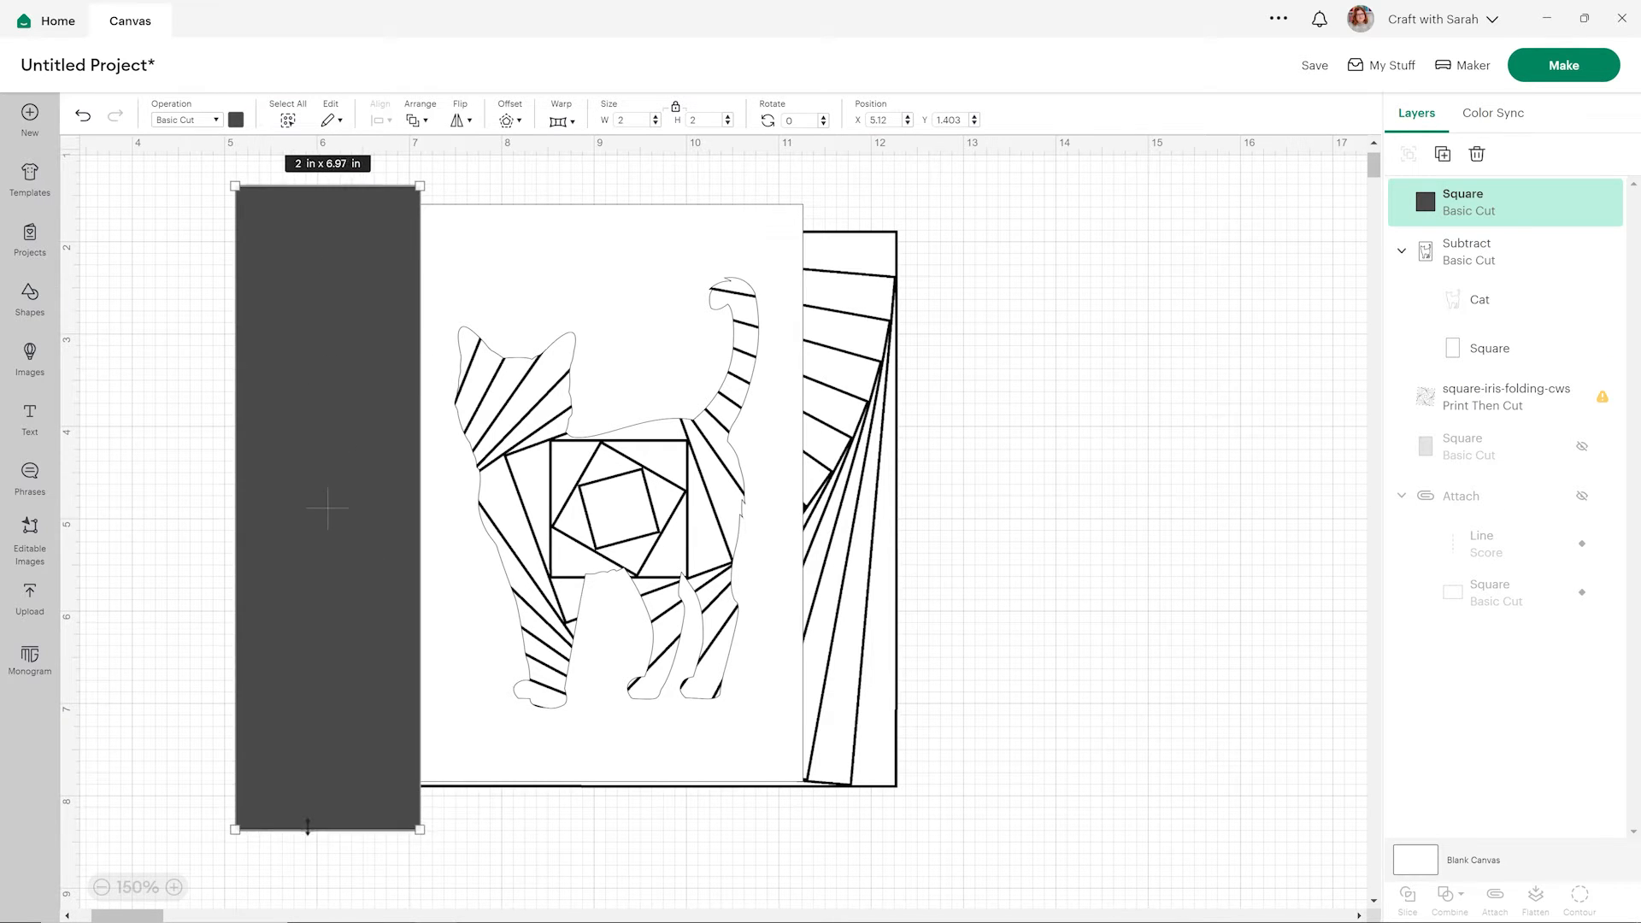
Step: Duplicate the grey strip over the pattern's right overhang, and place another copy rotated 90° across the bottom edge of the card panel
click(1443, 154)
drag(292, 376, 935, 321)
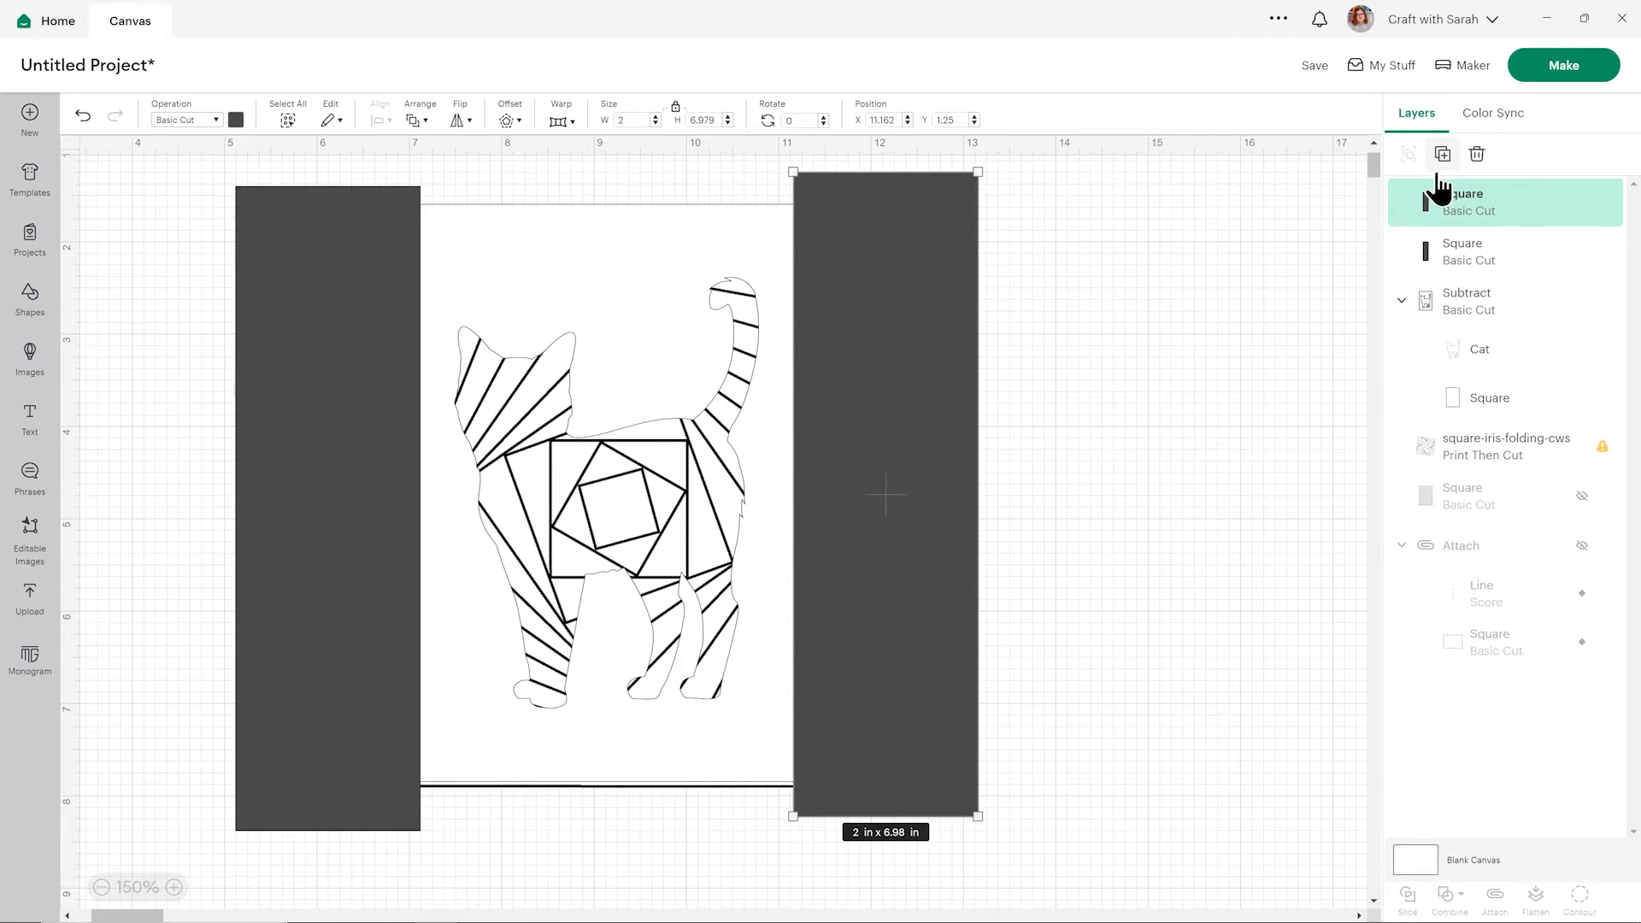
click(1442, 155)
click(788, 121)
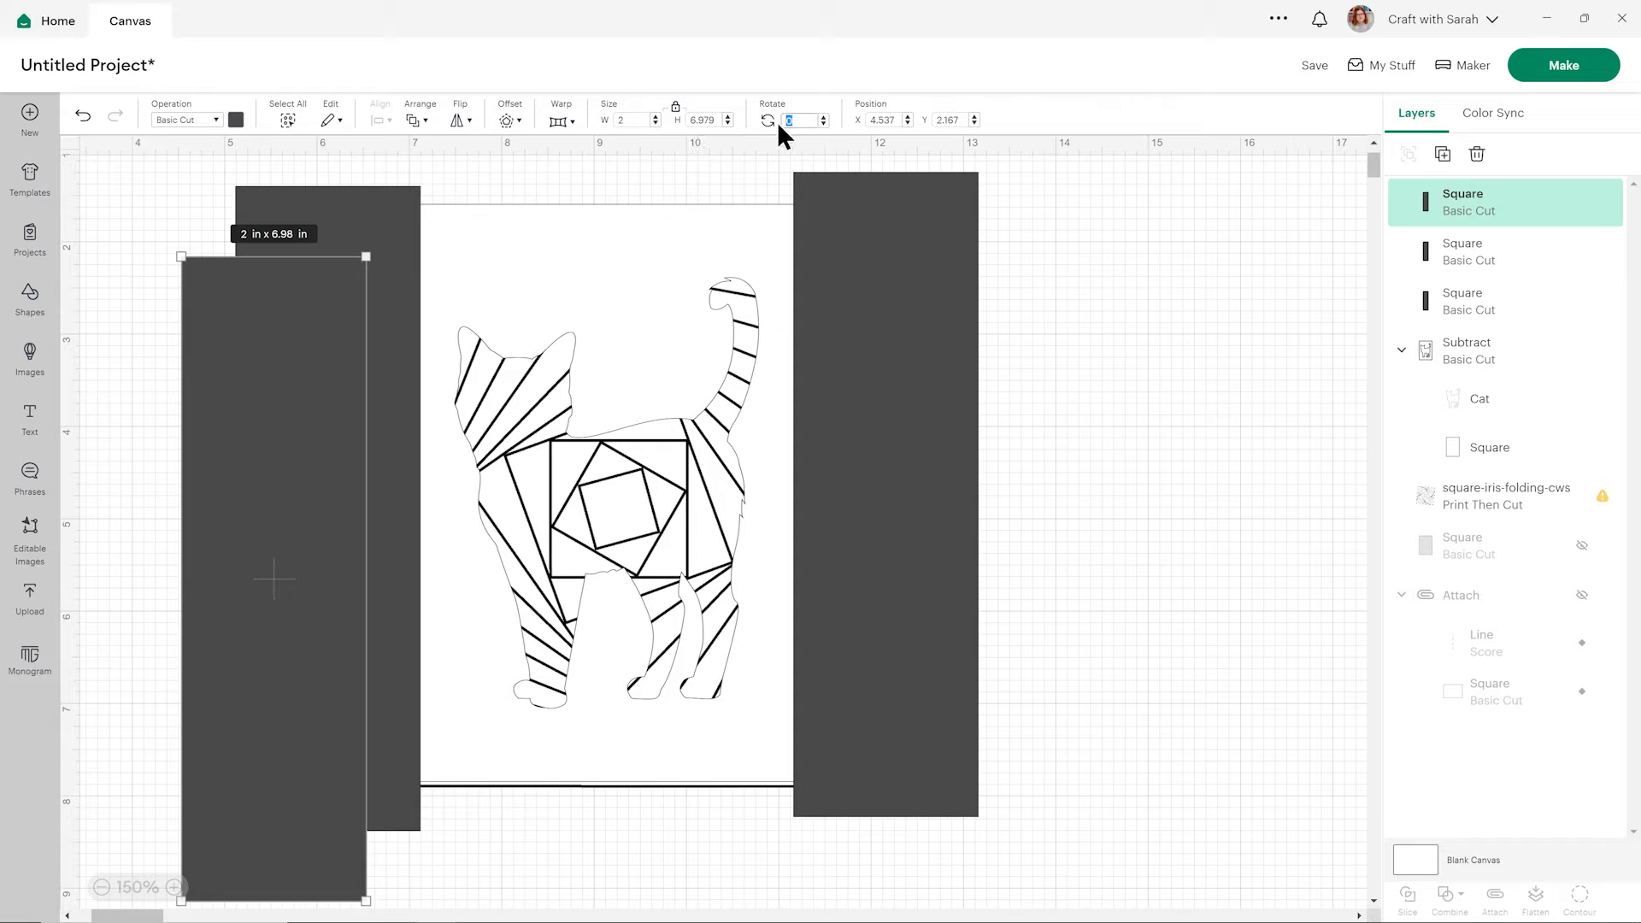
text(90)
key(Return)
drag(505, 607, 847, 861)
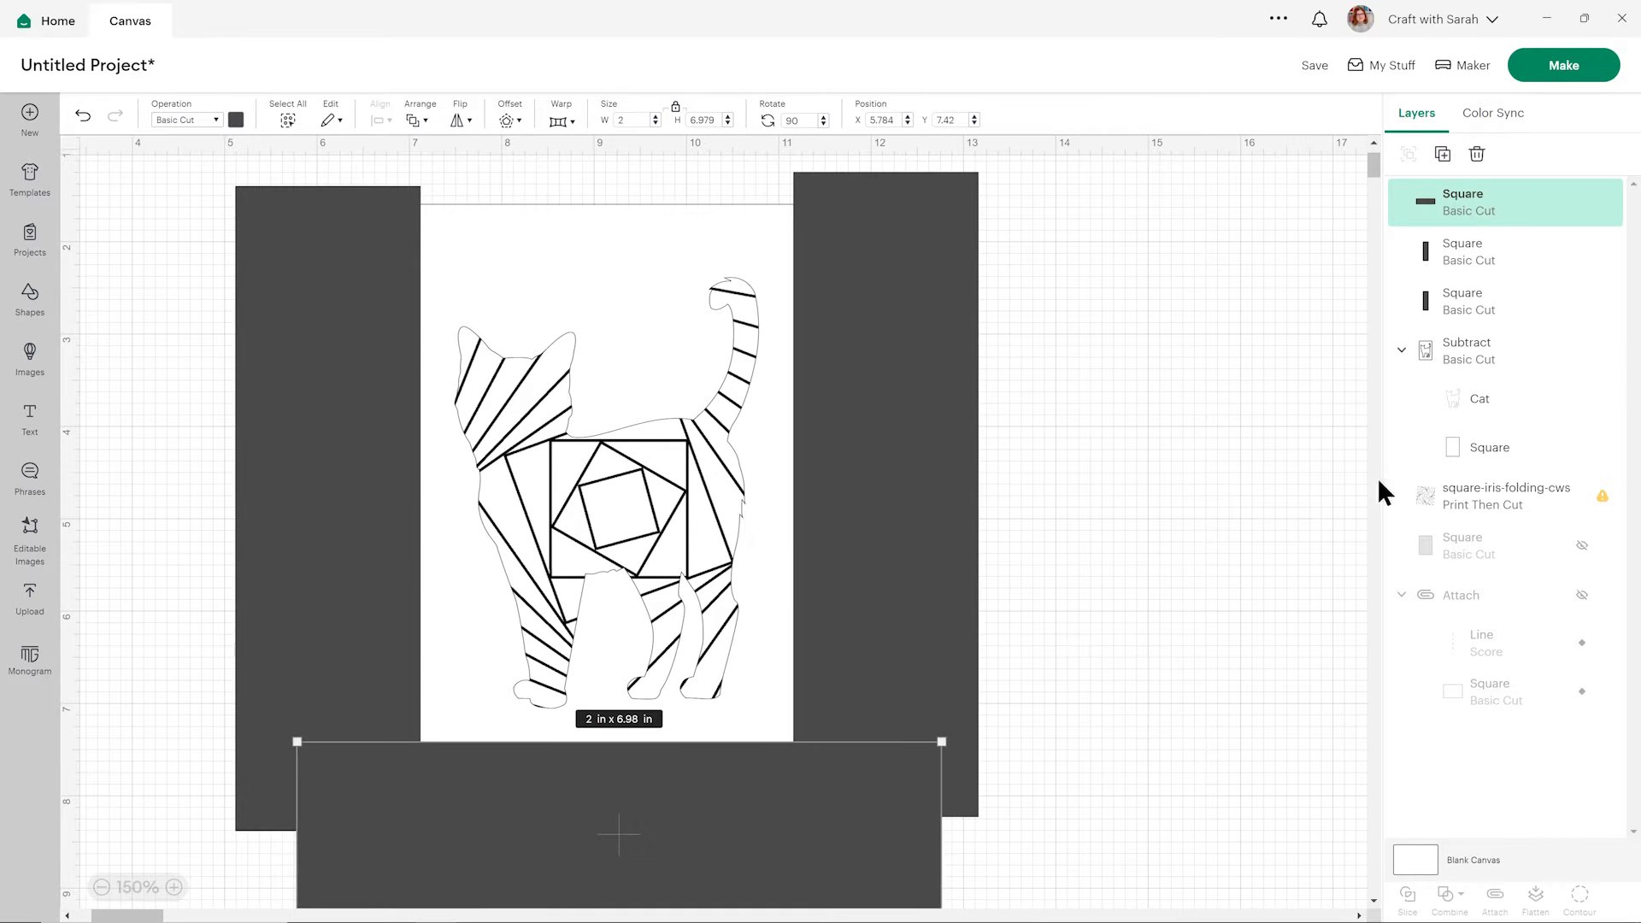
Step: Weld the three grey strips into one U-shaped piece
shift+click(1464, 256)
shift+click(1454, 303)
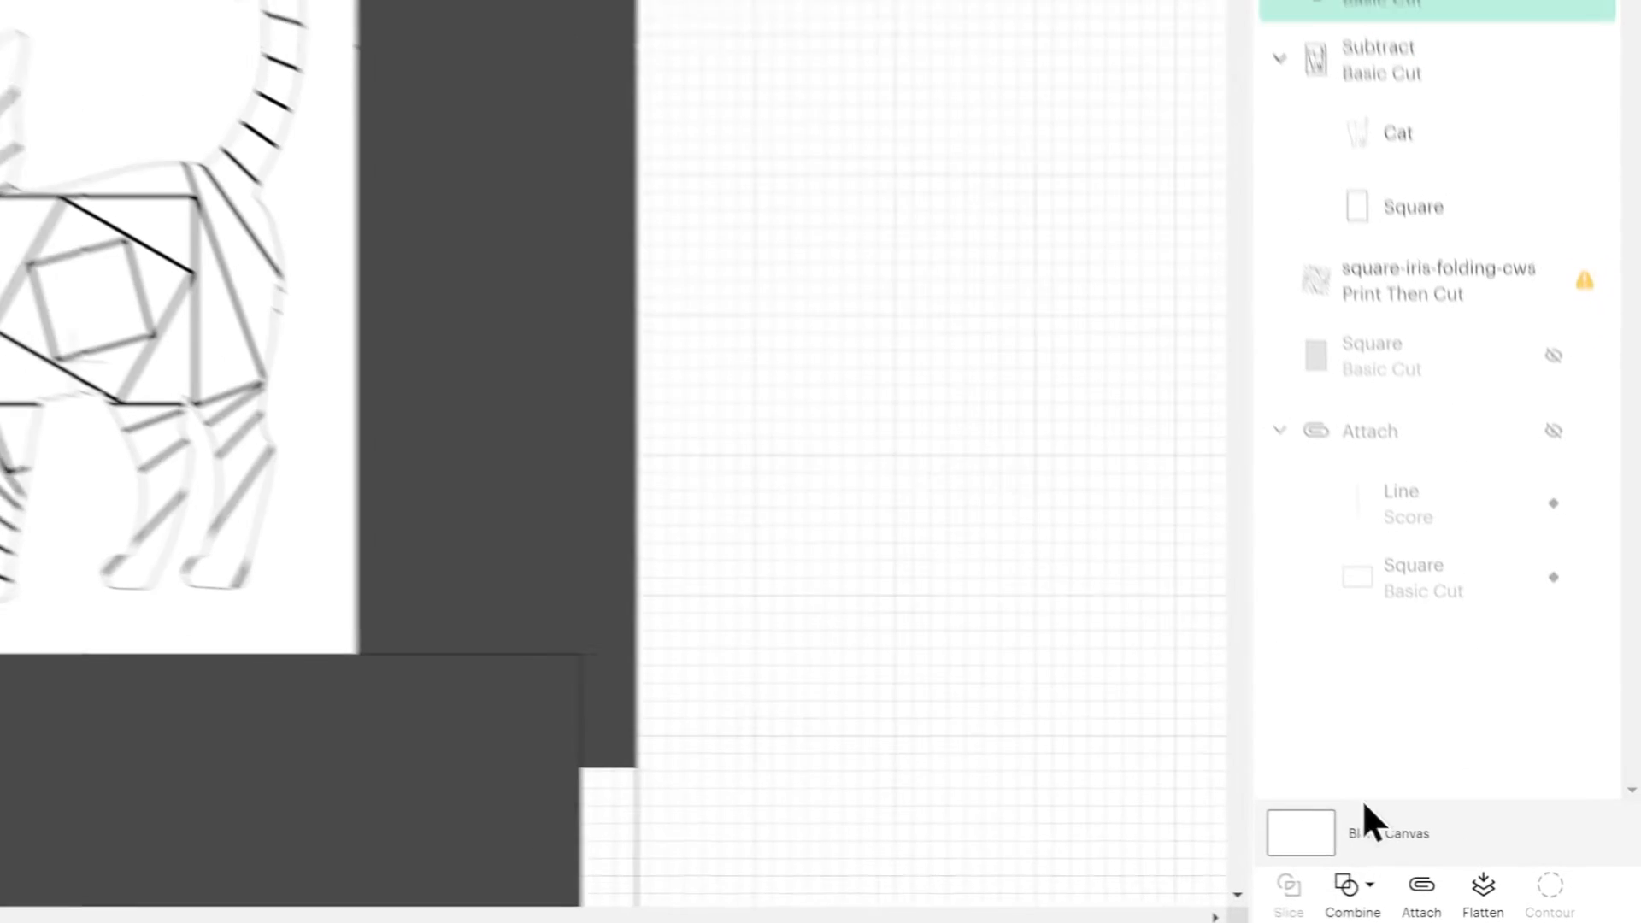
click(1349, 886)
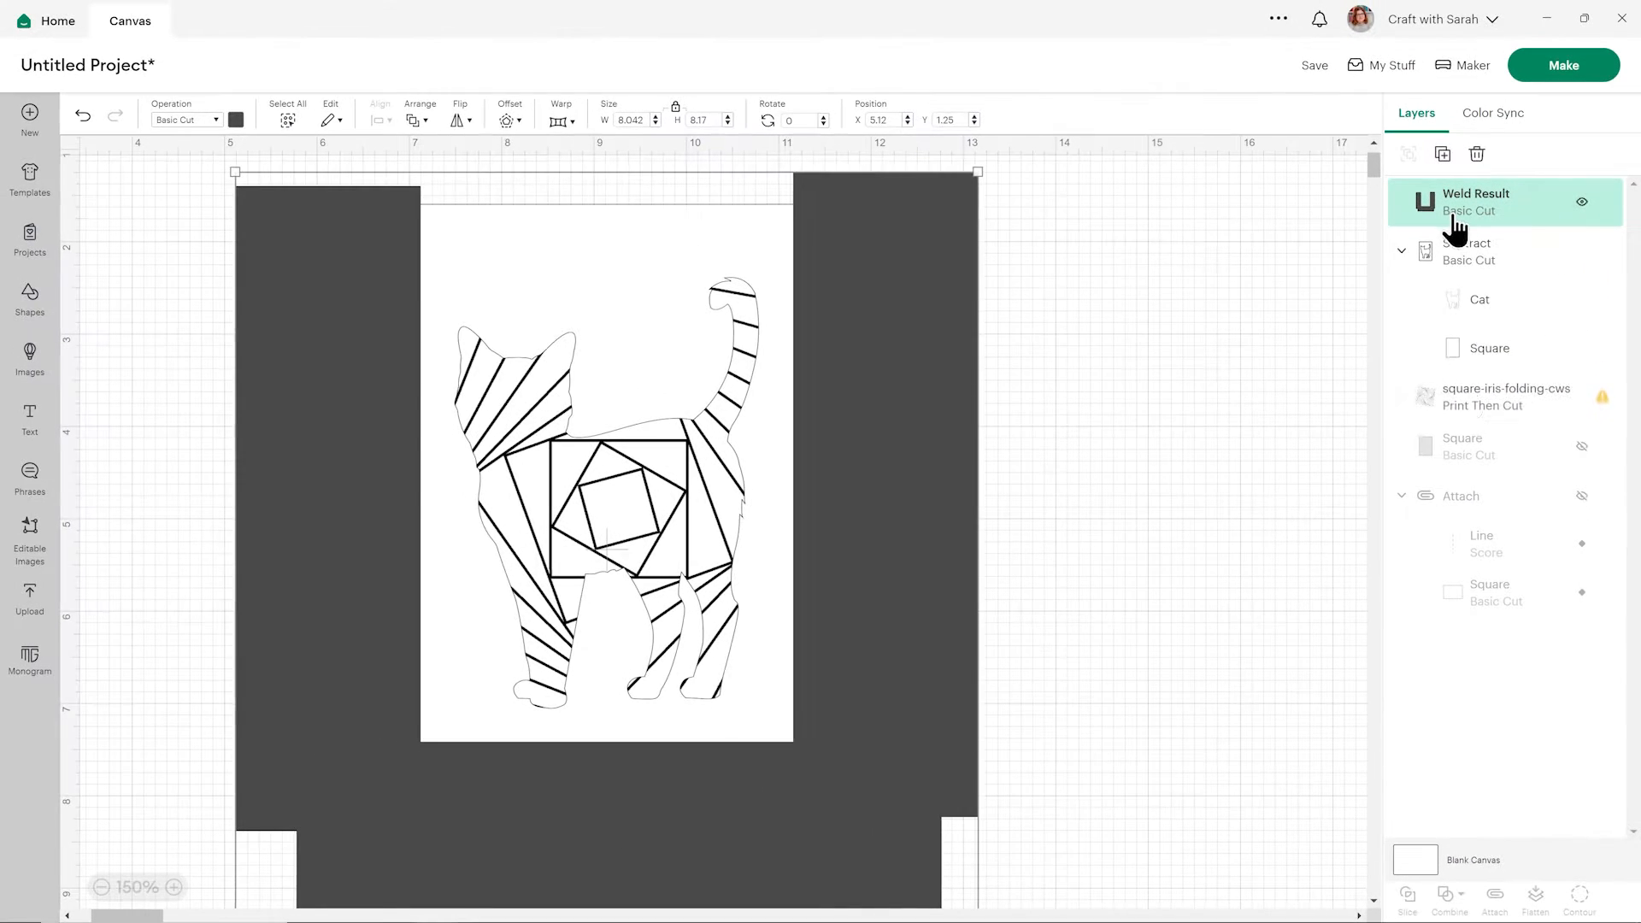
Step: Slice the iris folding pattern with the U-shaped piece and delete the excess slices, keeping only the trimmed pattern
shift+click(1465, 402)
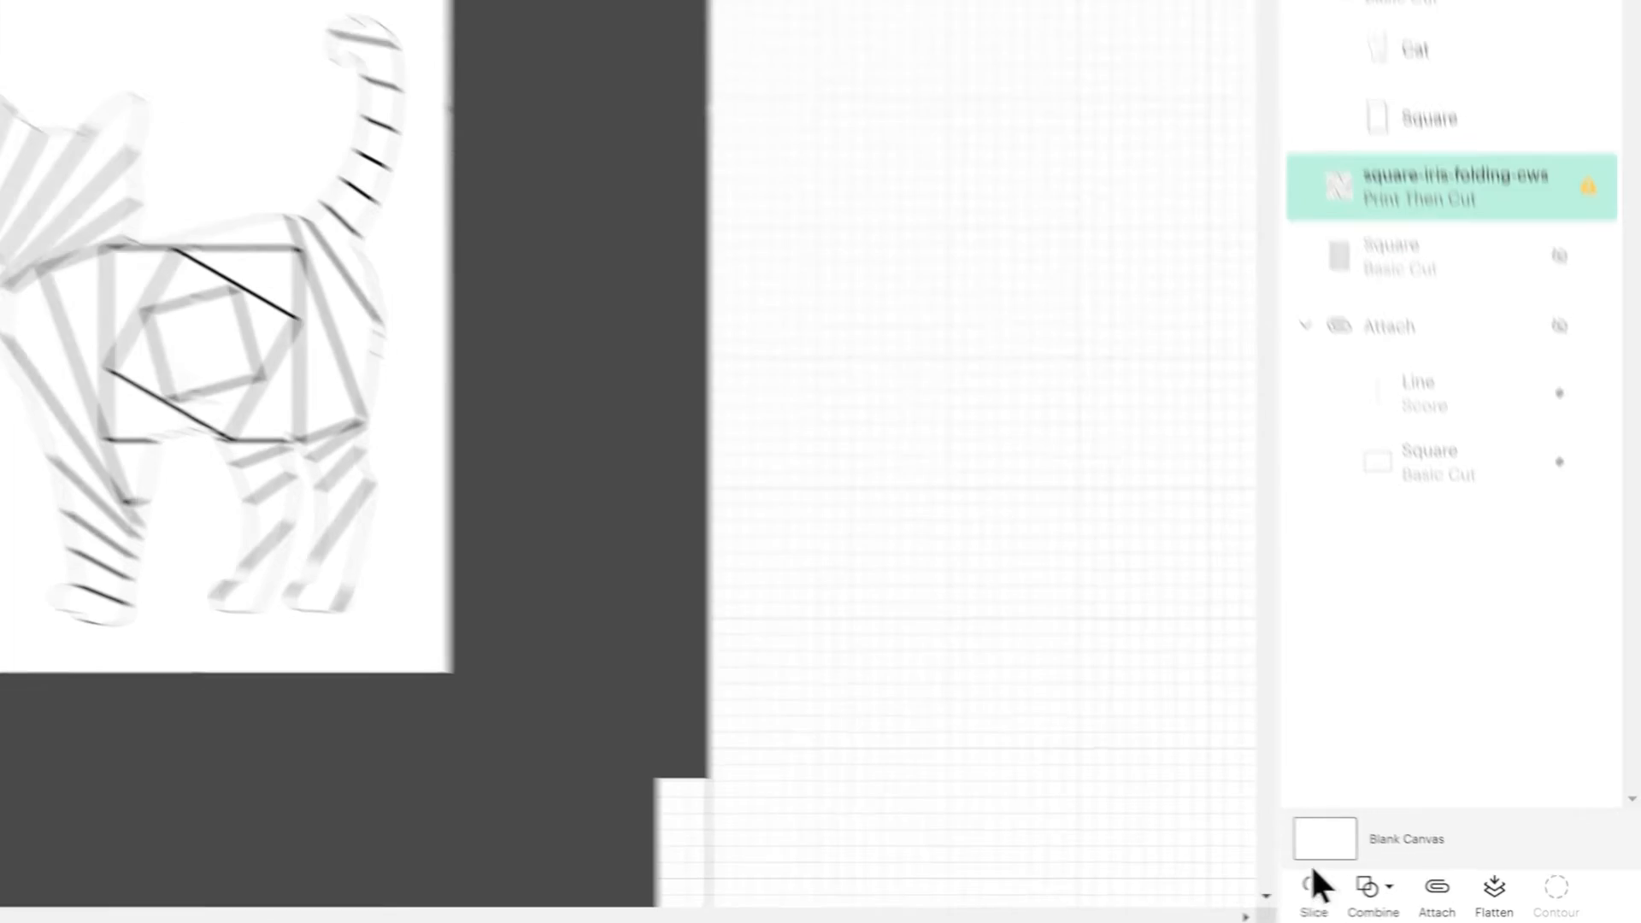
click(1271, 889)
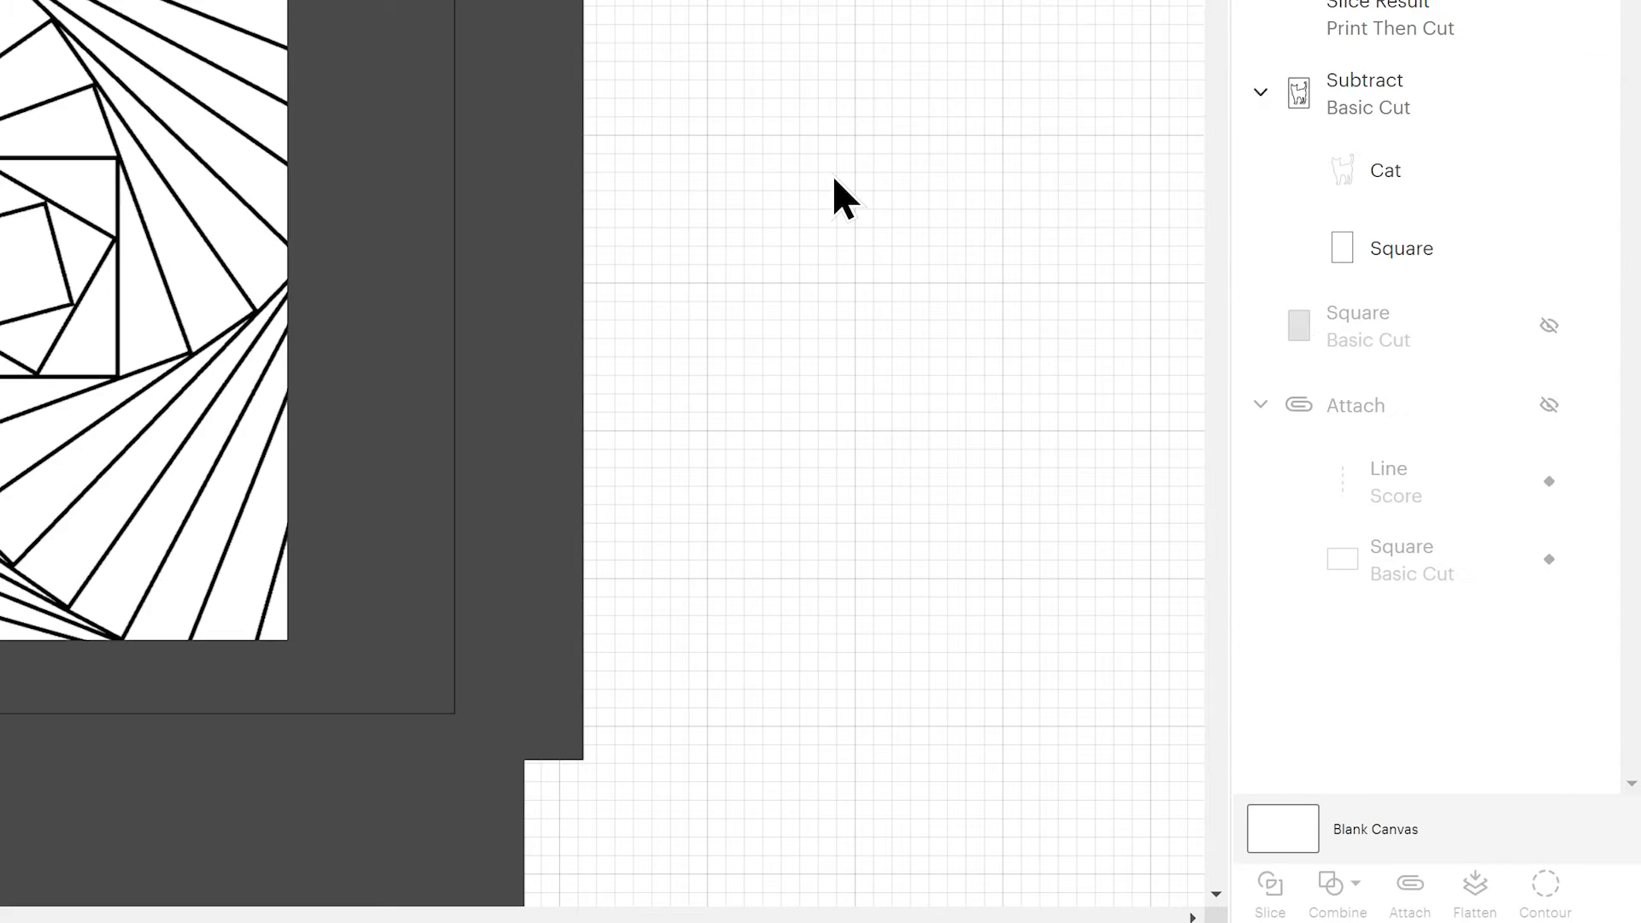
click(1419, 39)
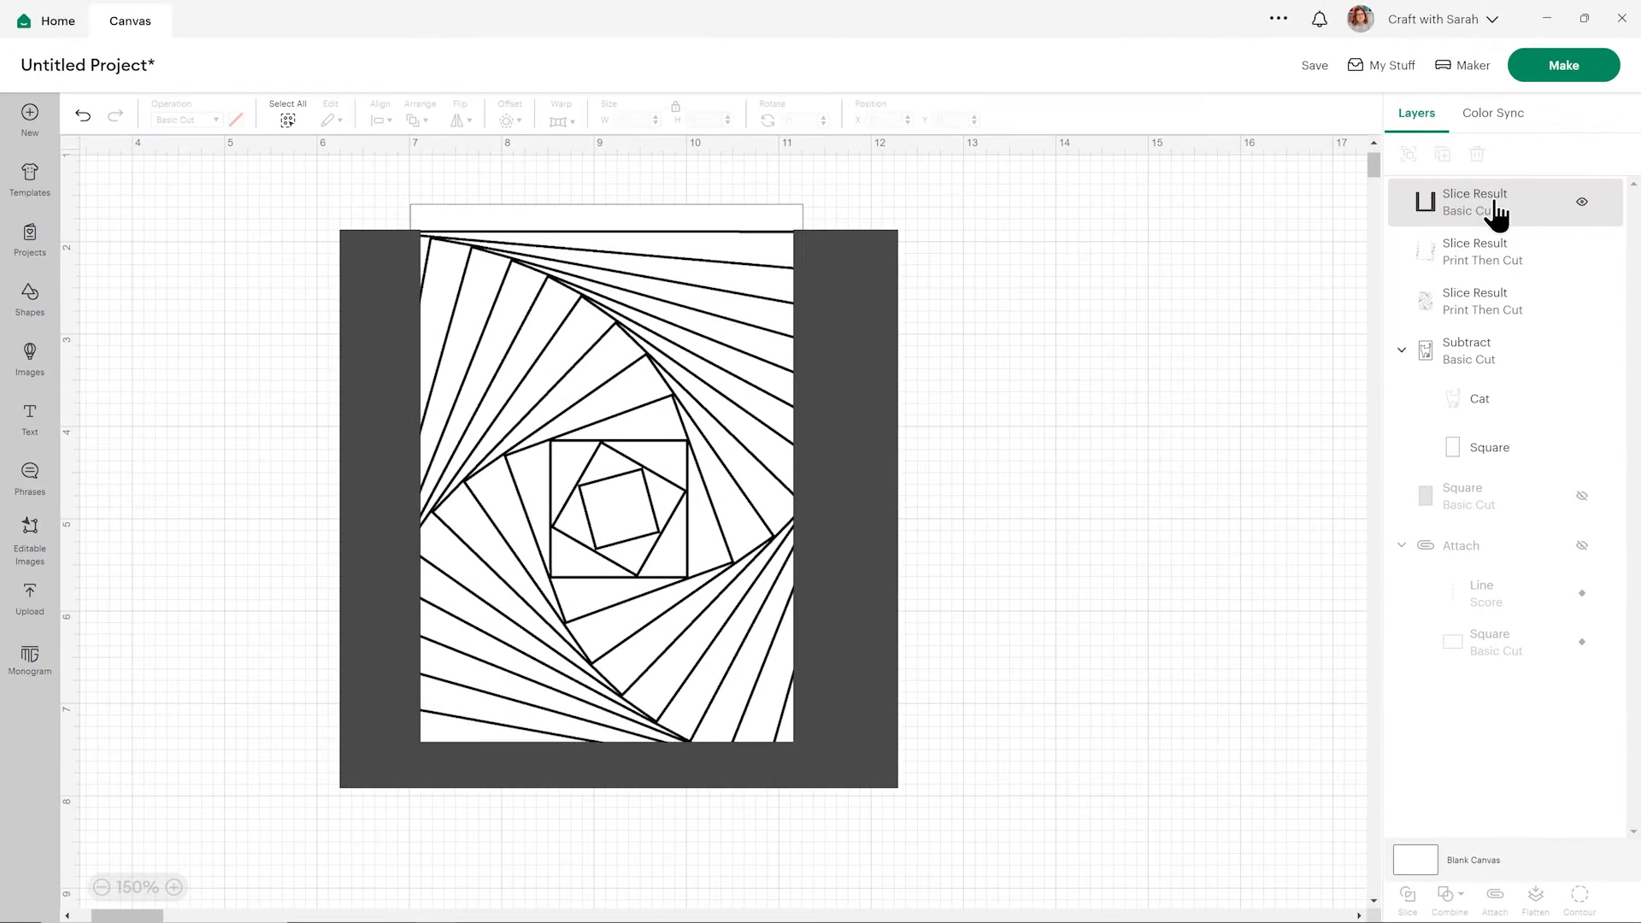
key(Delete)
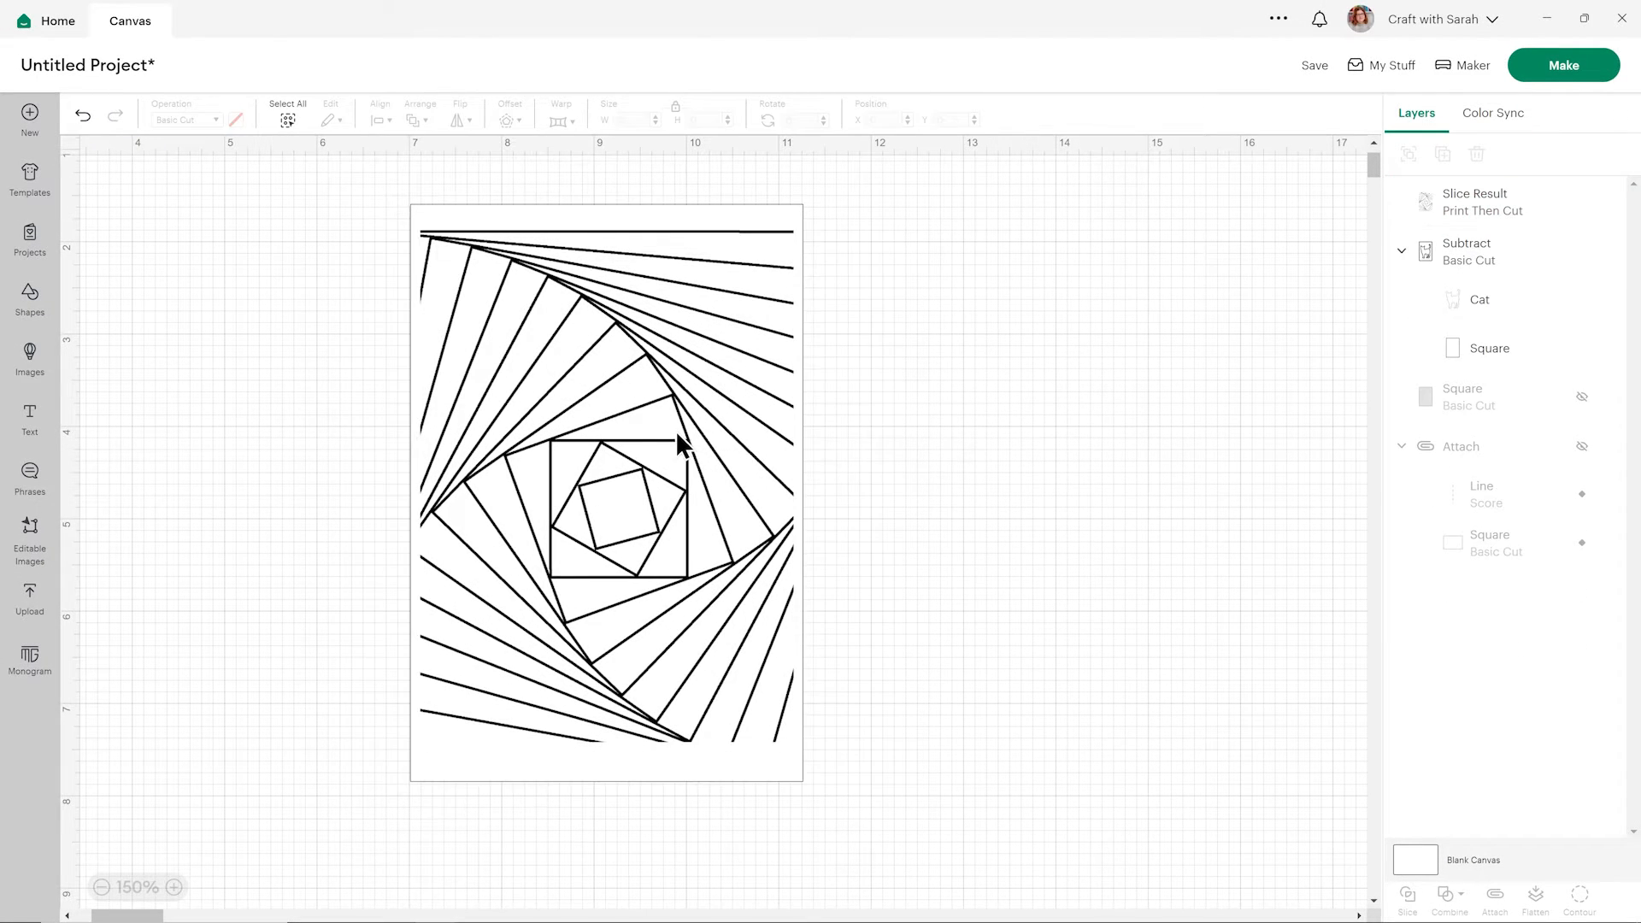
click(1465, 222)
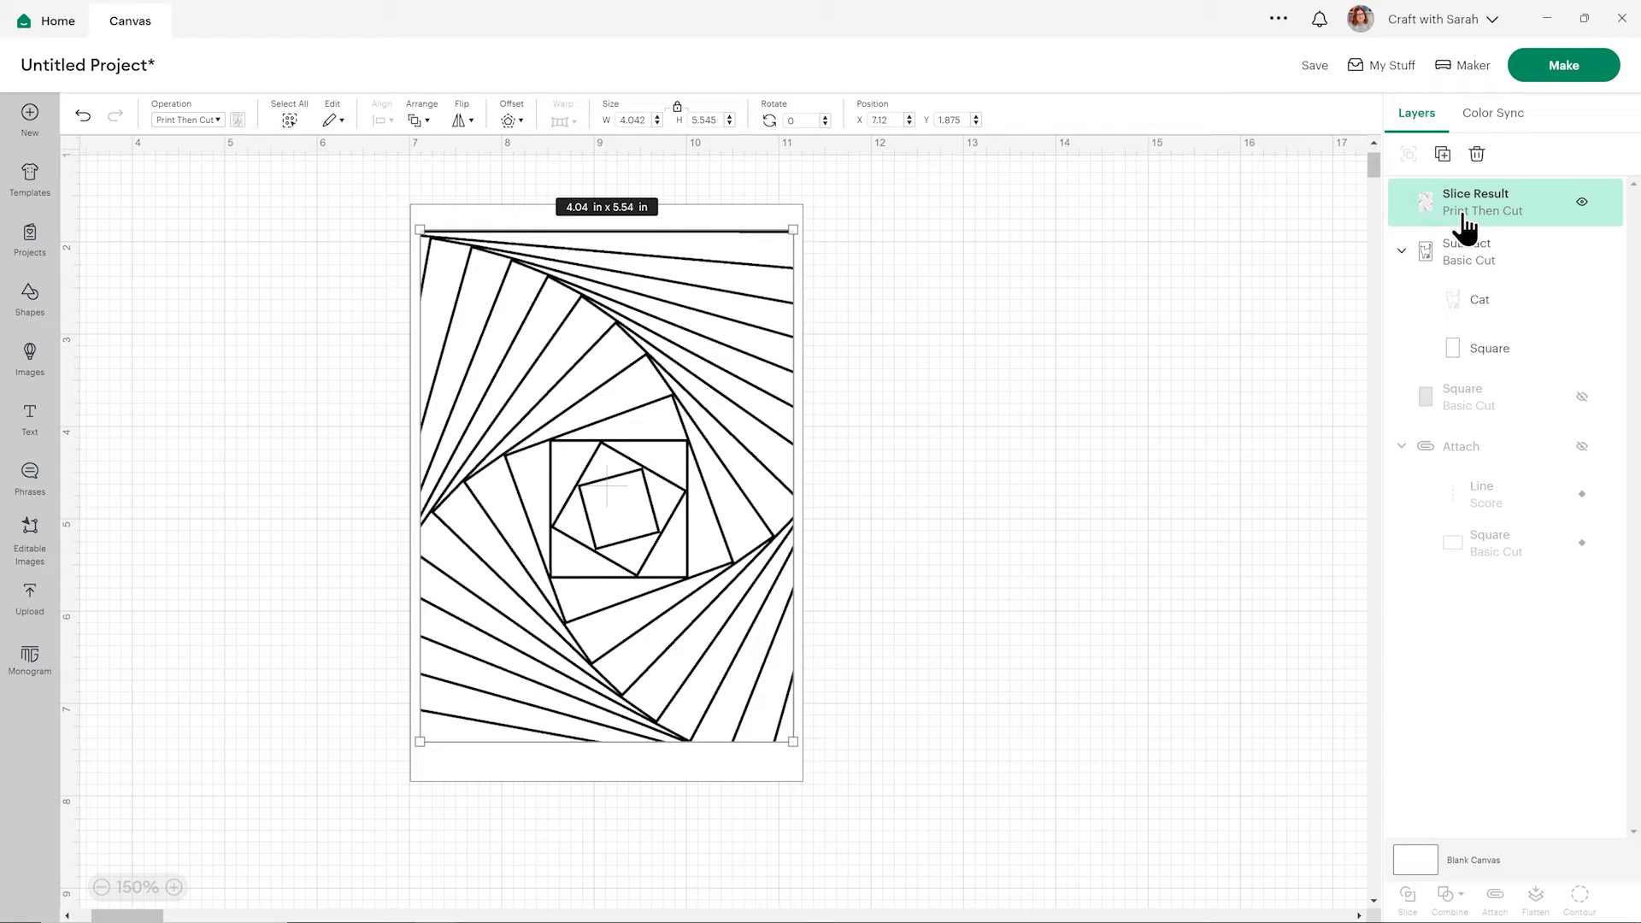
click(1258, 359)
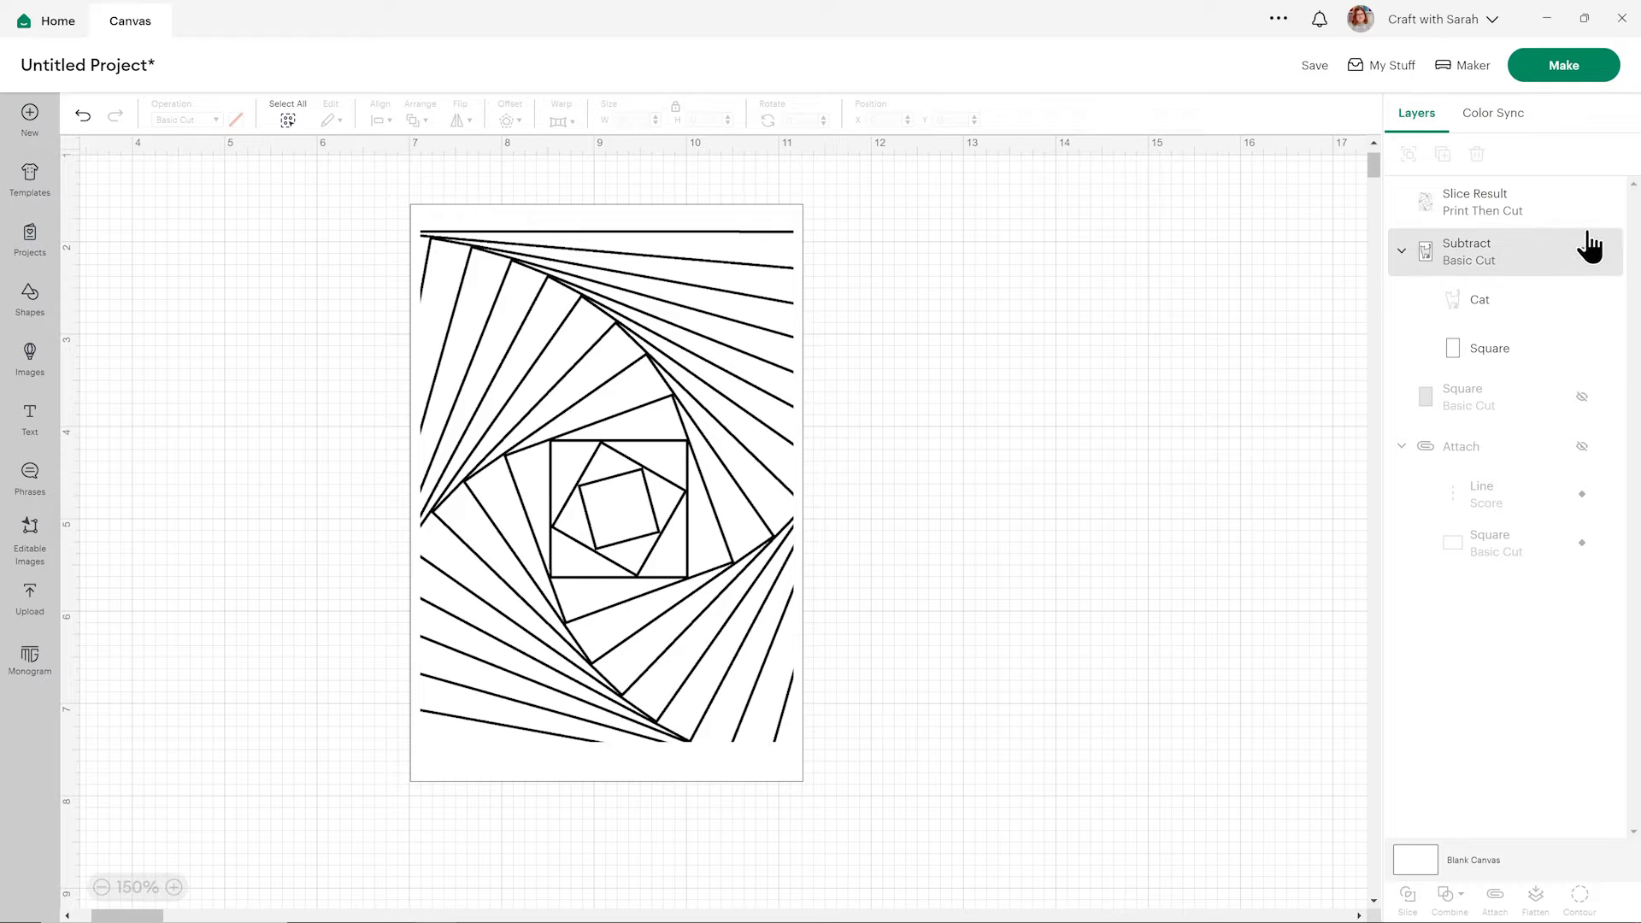
Step: Hide the trimmed pattern, duplicate the cat cutout panel in place and hide one of the two copies
click(1582, 203)
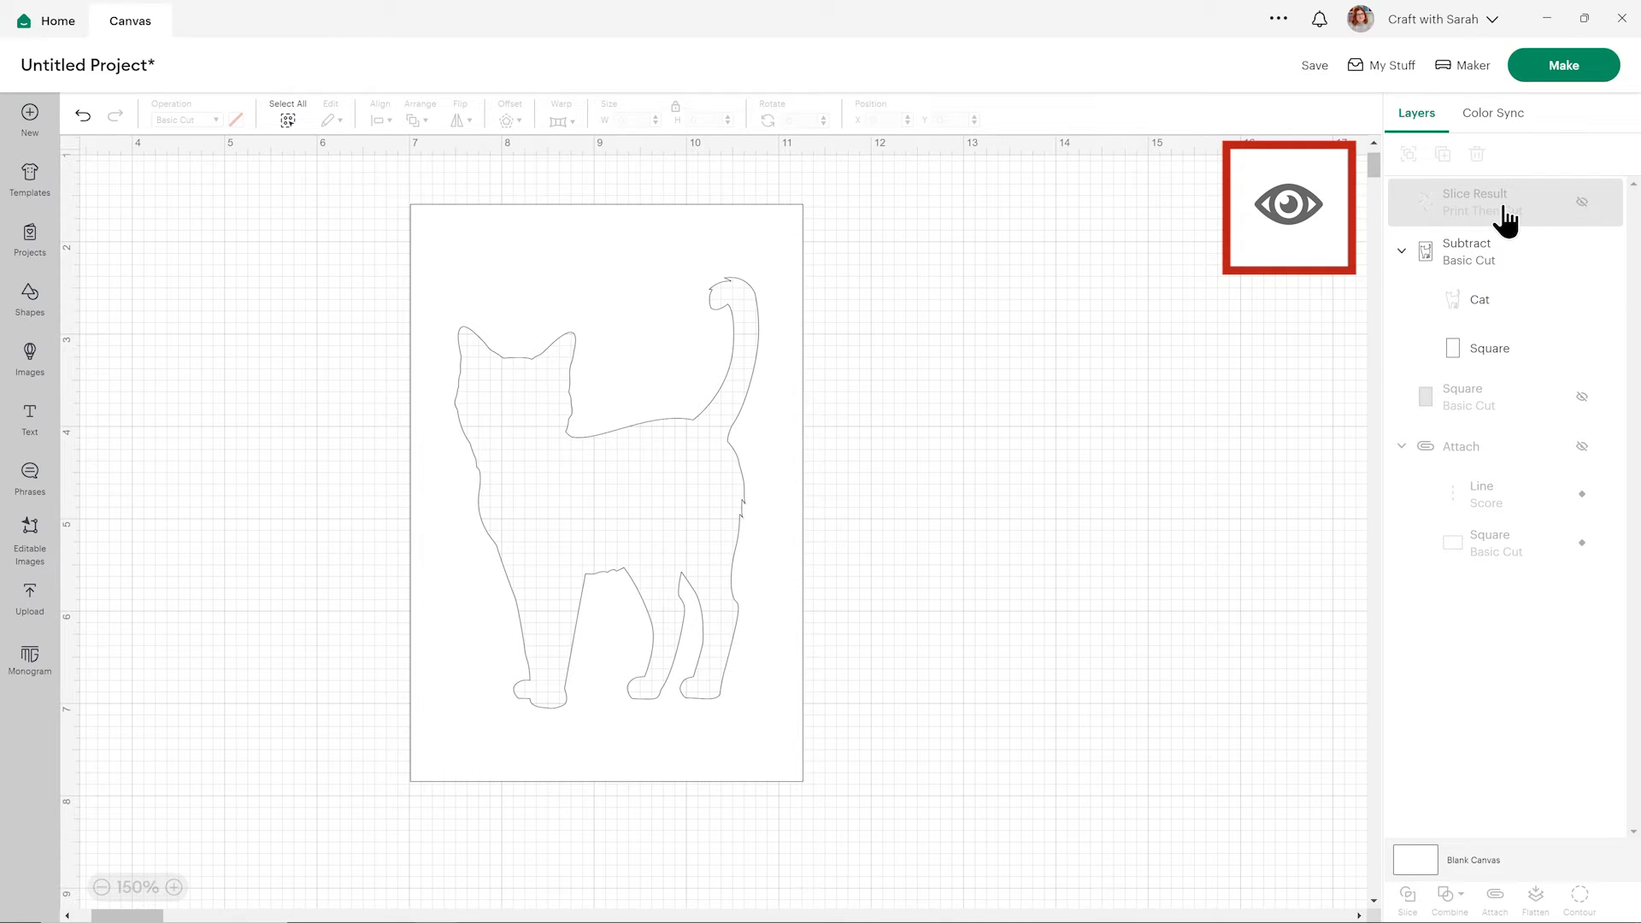
click(1499, 261)
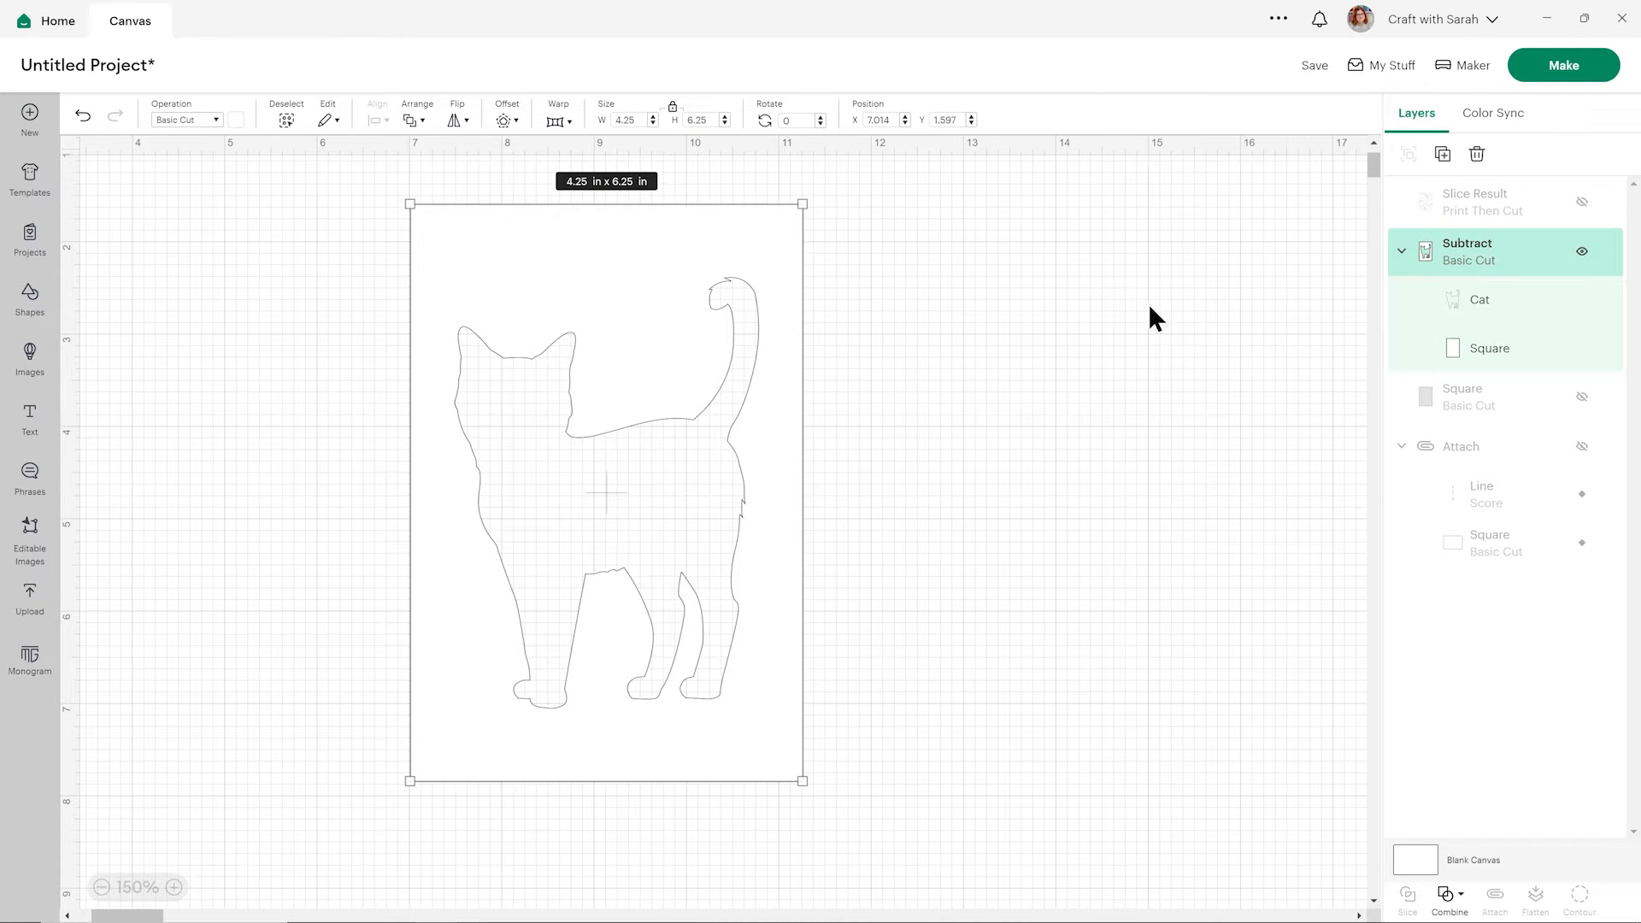
alt+click(643, 377)
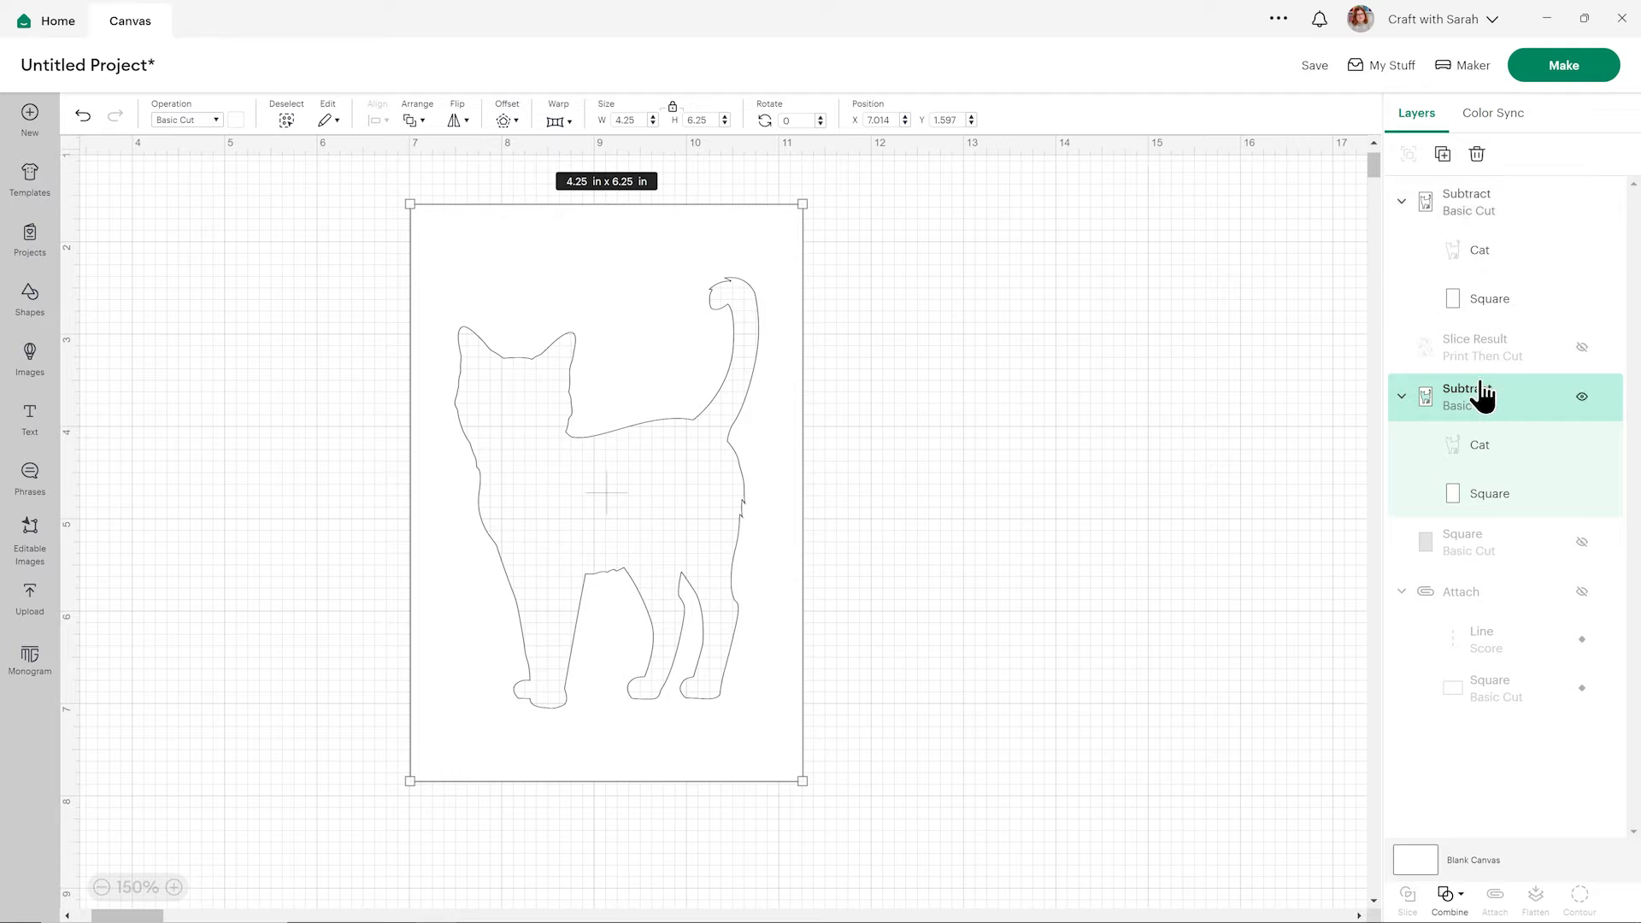
click(1582, 202)
click(1461, 423)
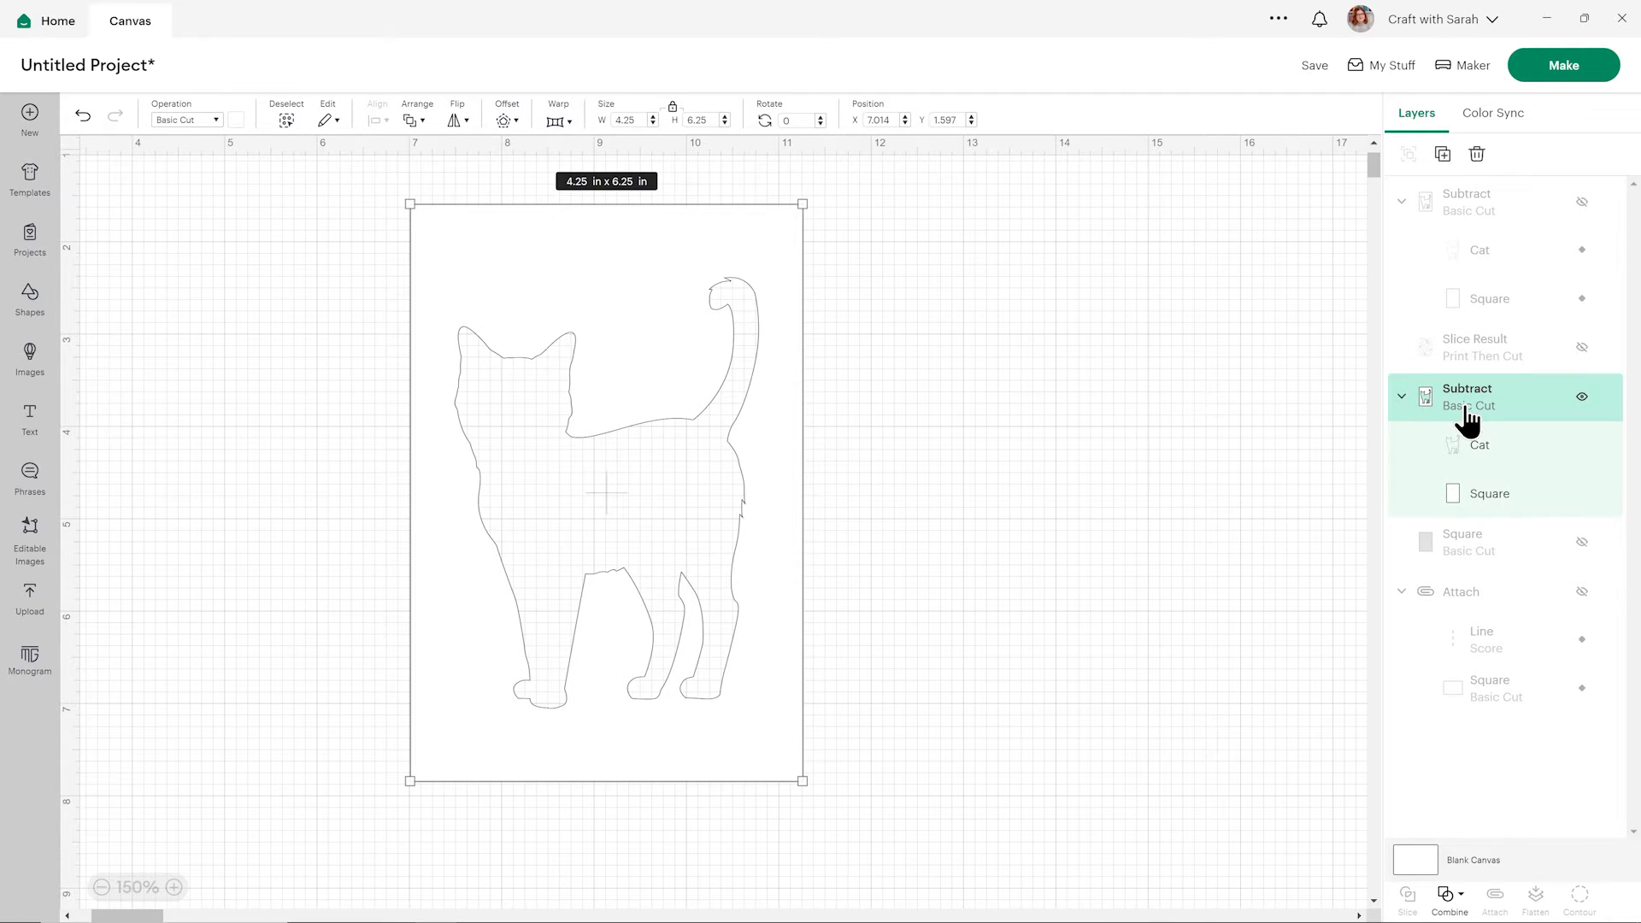
Step: Merge the layers of the visible cat cutout panel and apply a 0.028 in offset with rounded corners to it
click(1448, 896)
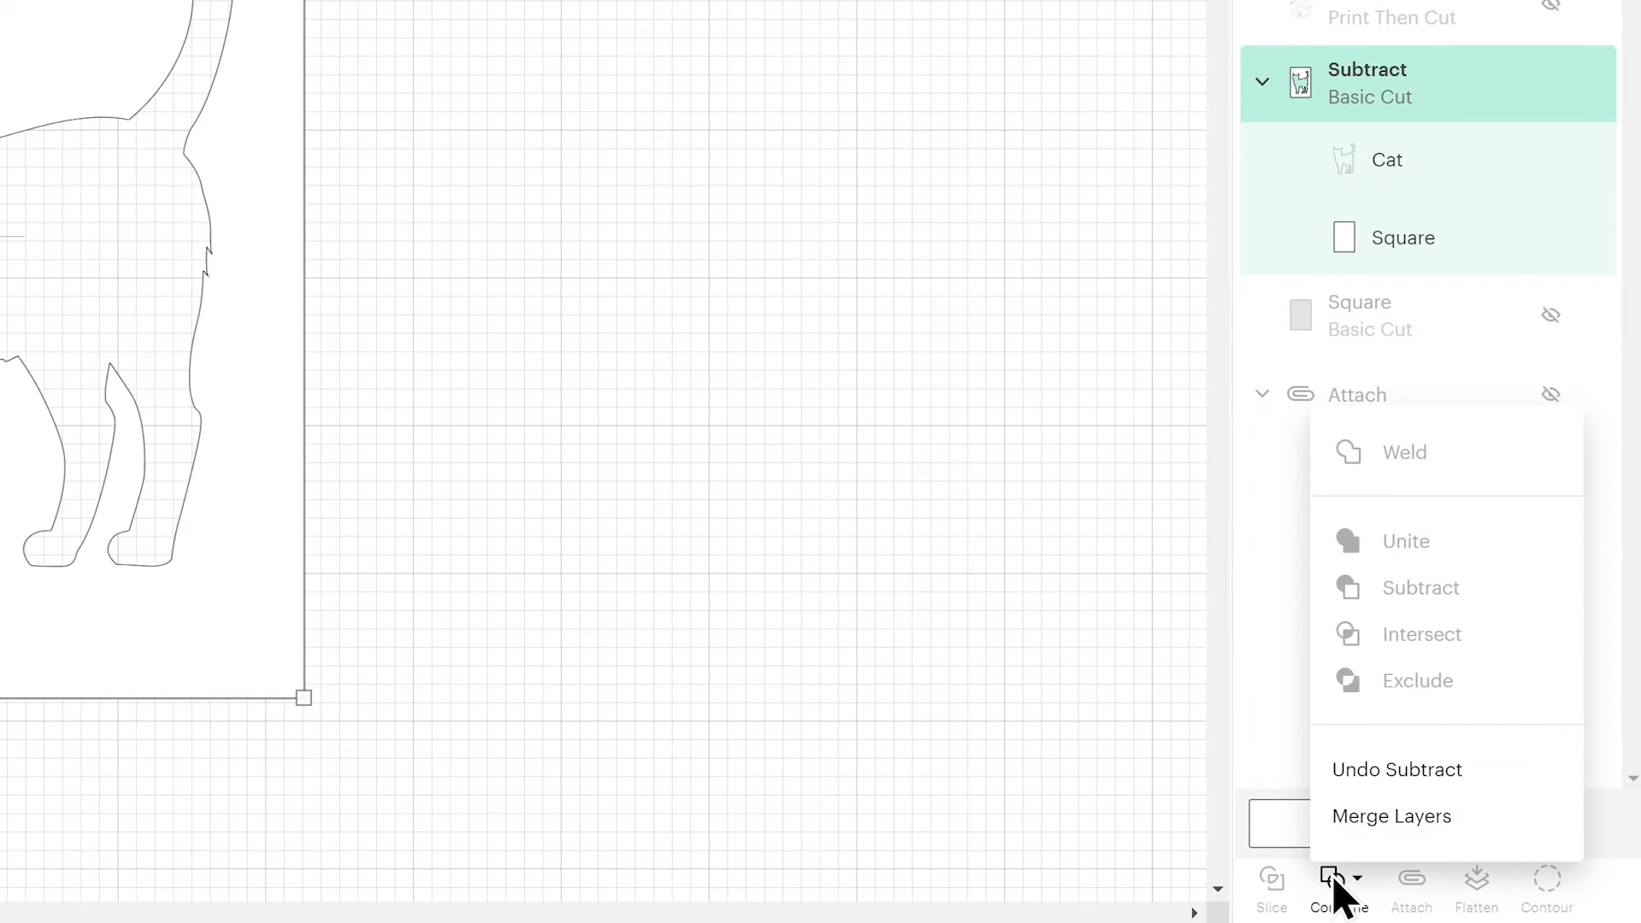
click(1344, 819)
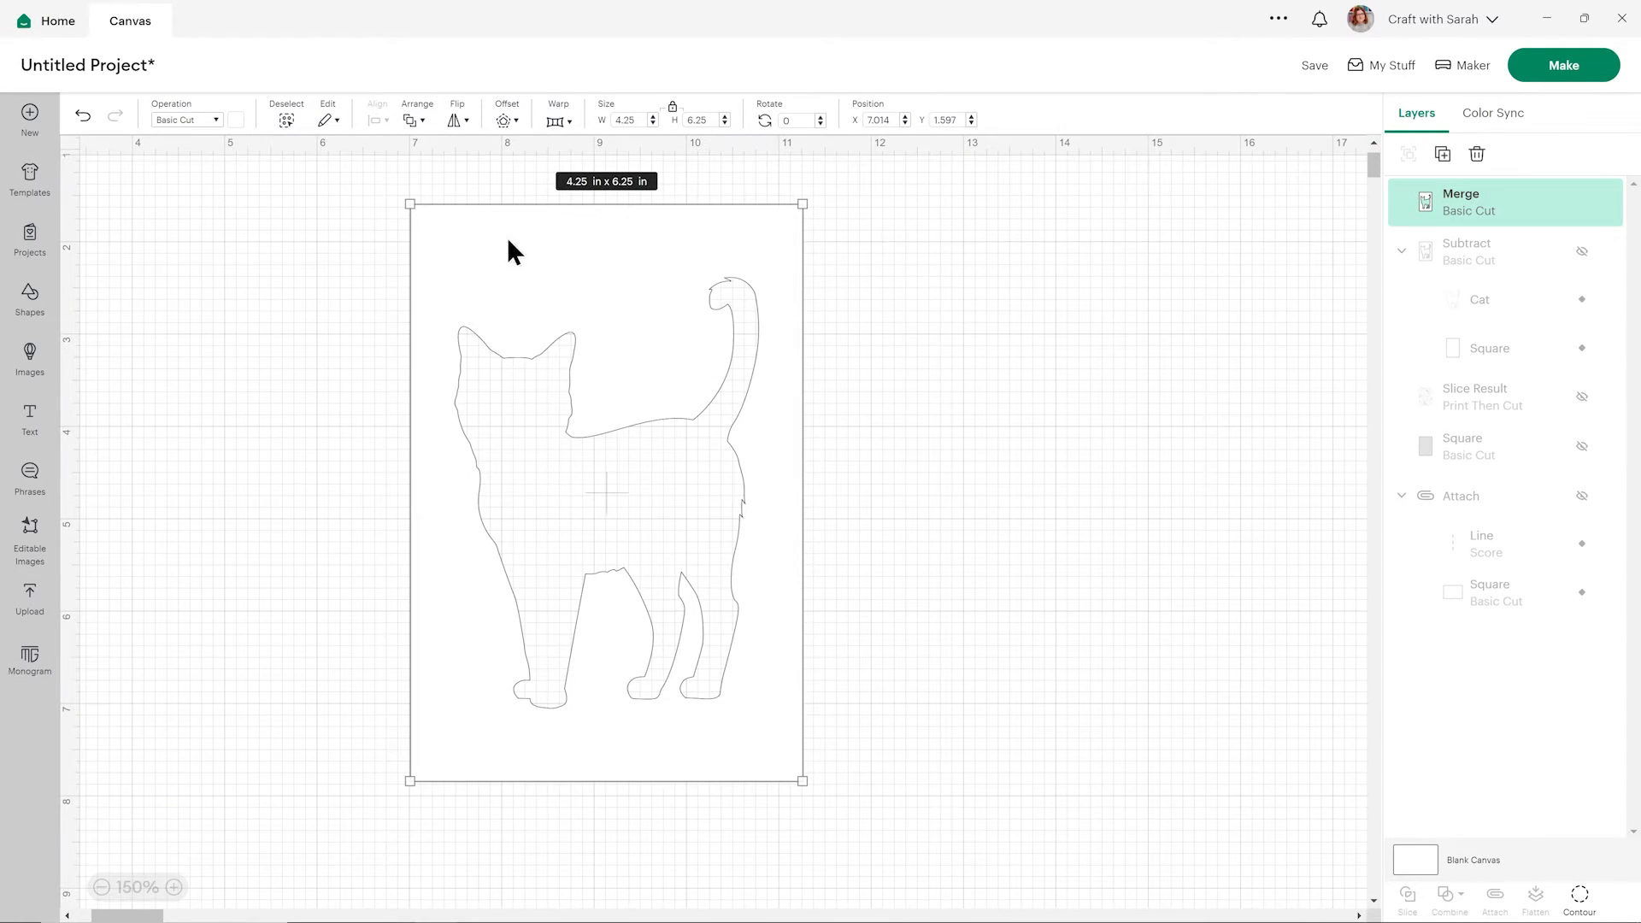
click(504, 120)
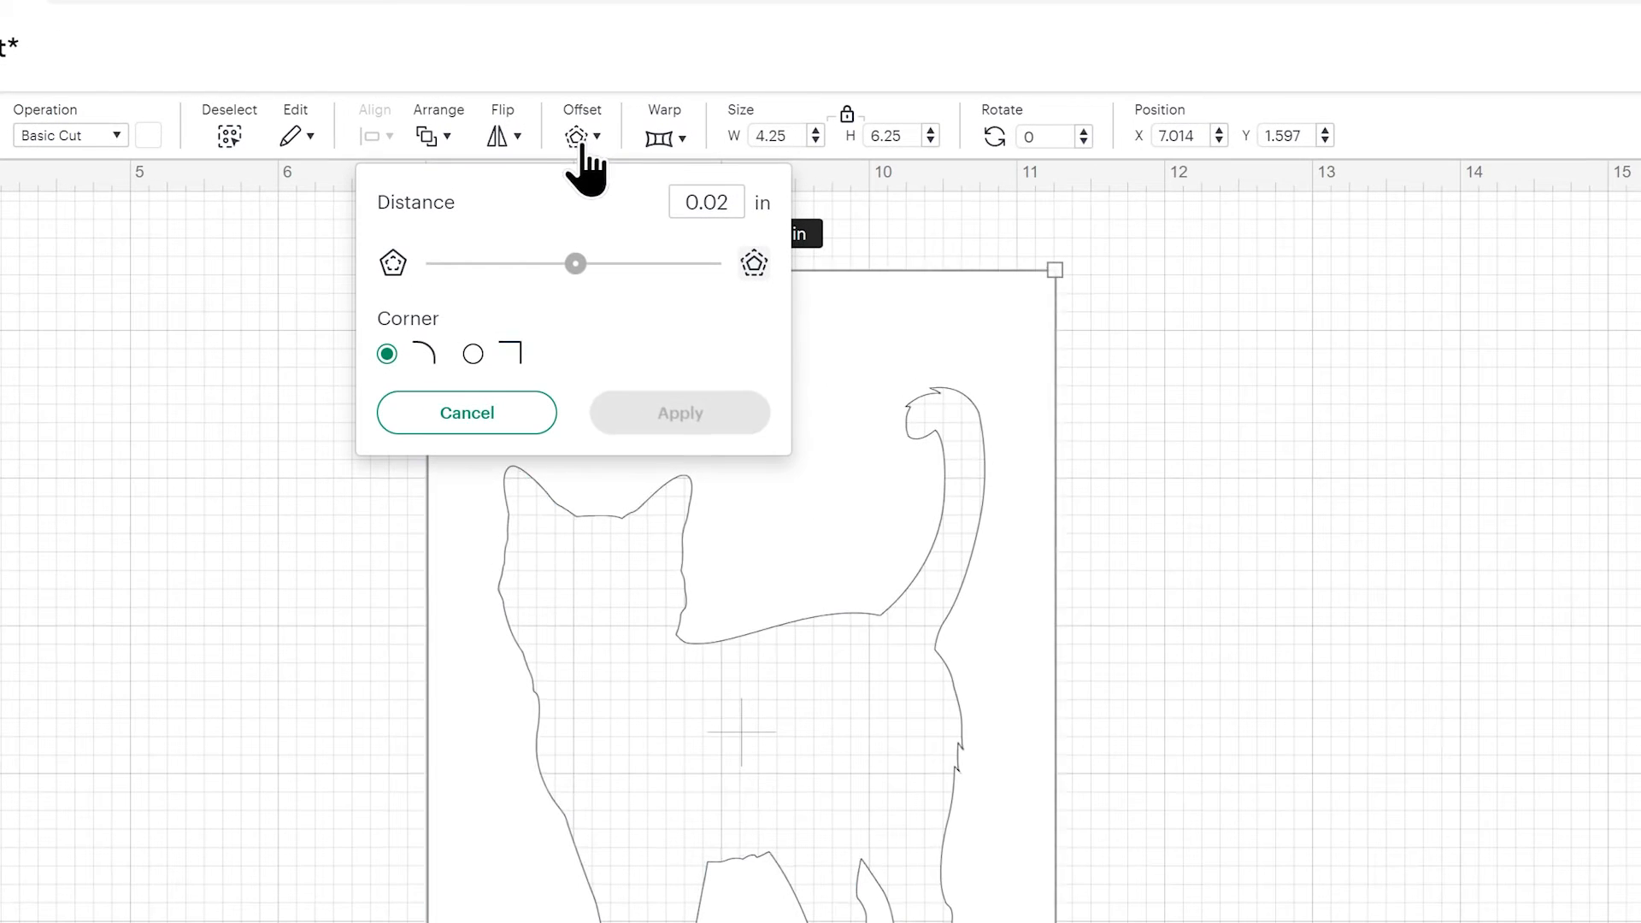
drag(575, 264, 578, 264)
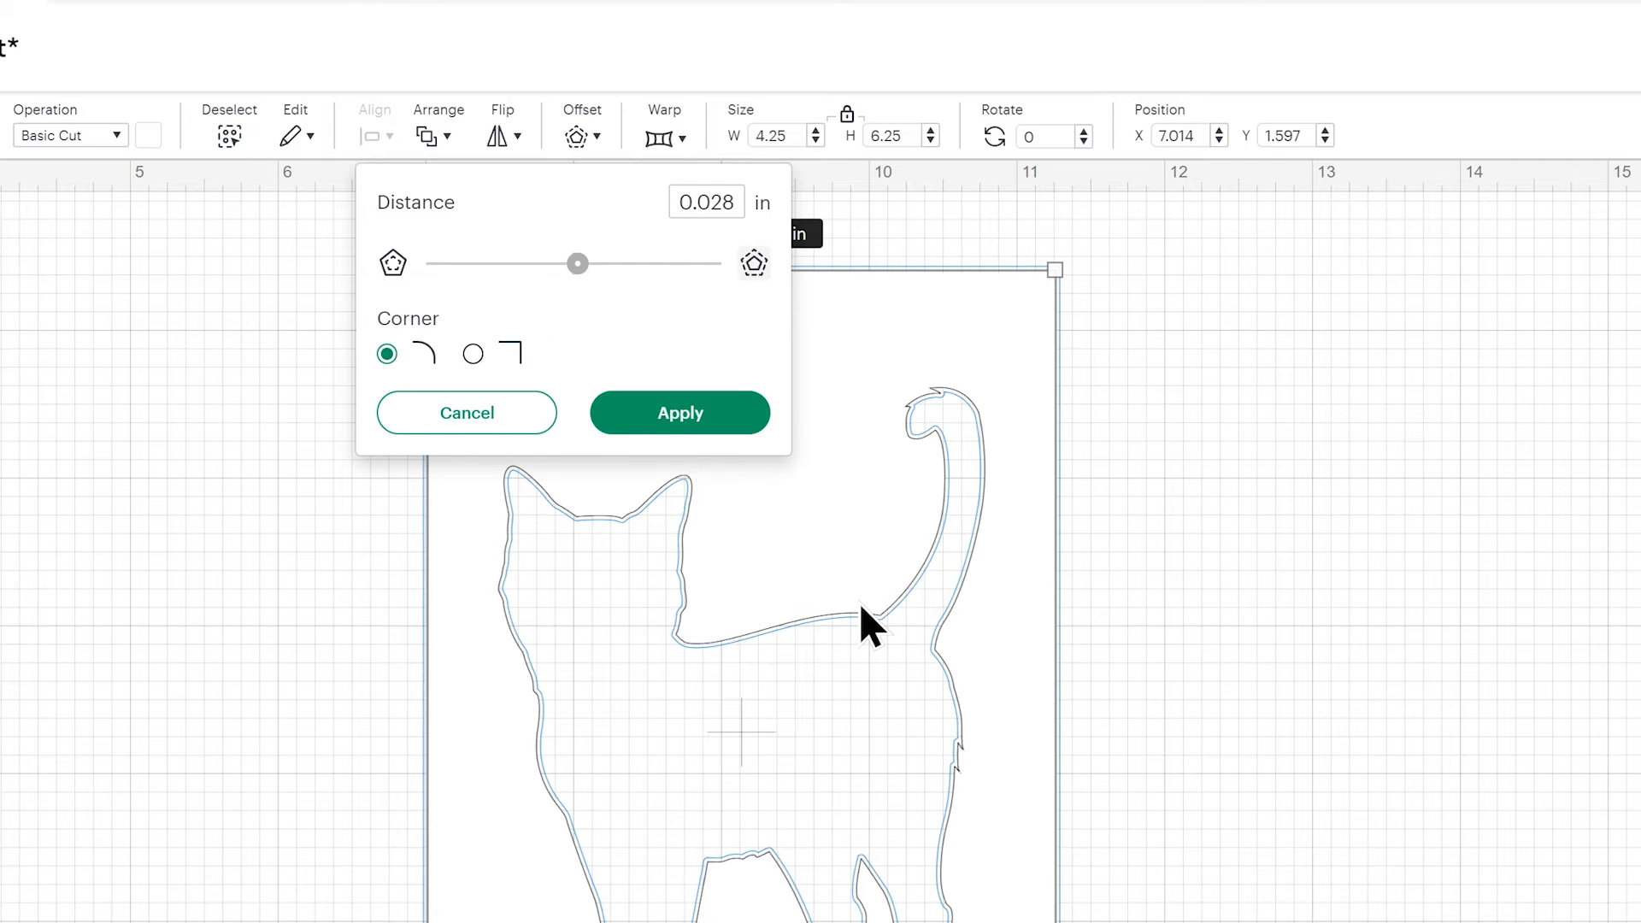
click(694, 415)
Step: Unhide the trimmed pattern and flatten it with the merged cat panel and its offset into one printable template
click(1582, 448)
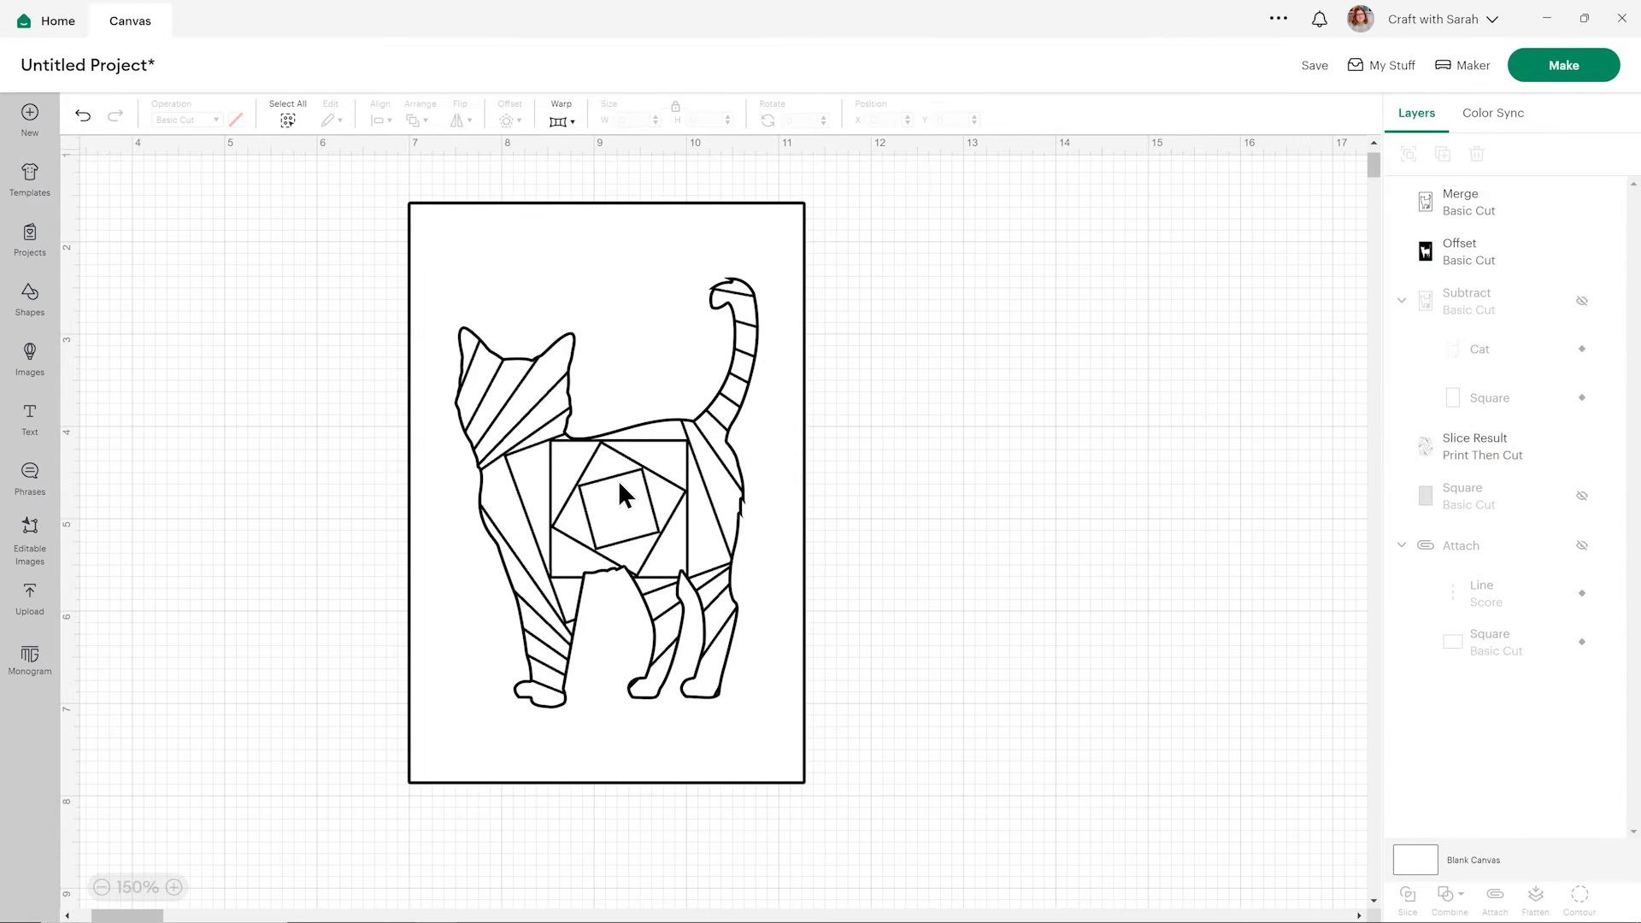
drag(364, 180, 894, 828)
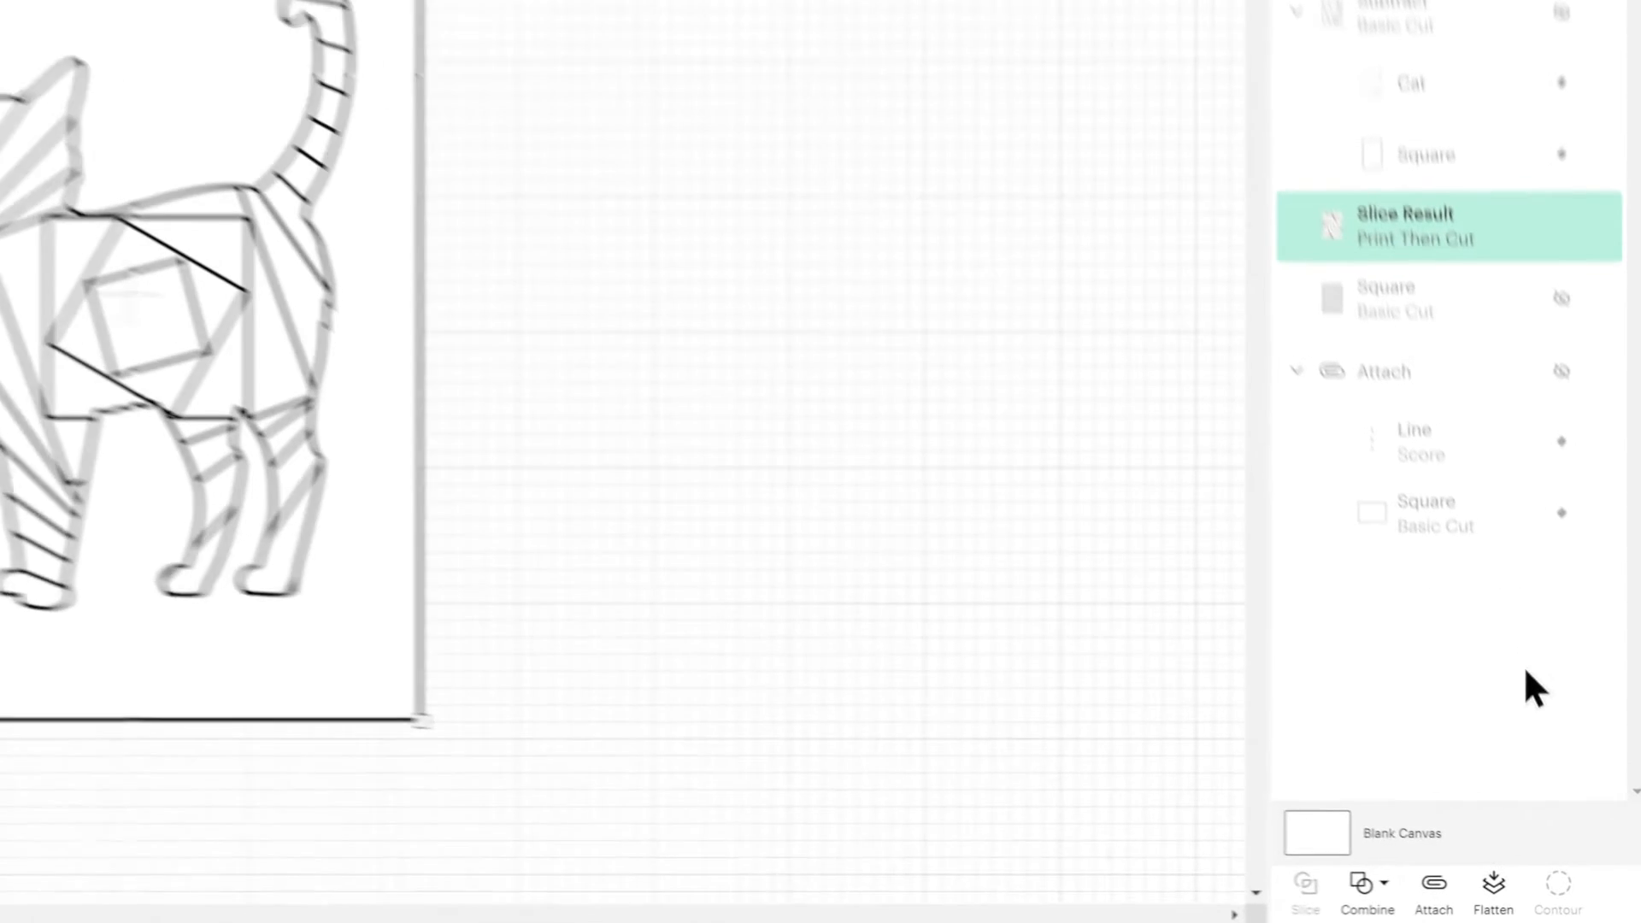
click(1528, 897)
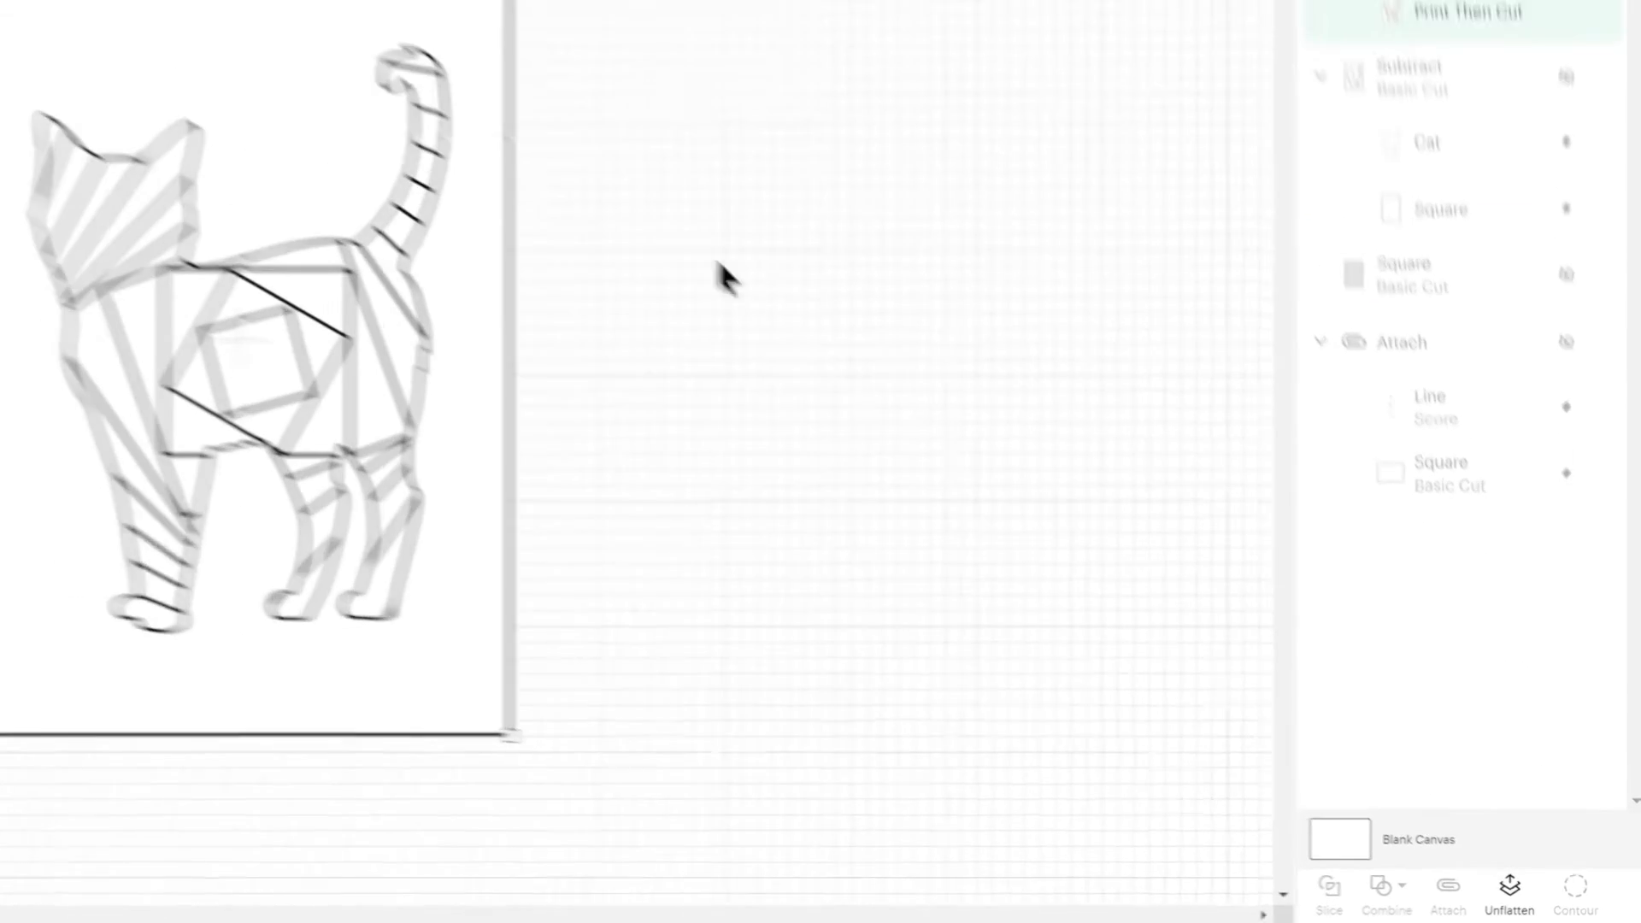
click(592, 96)
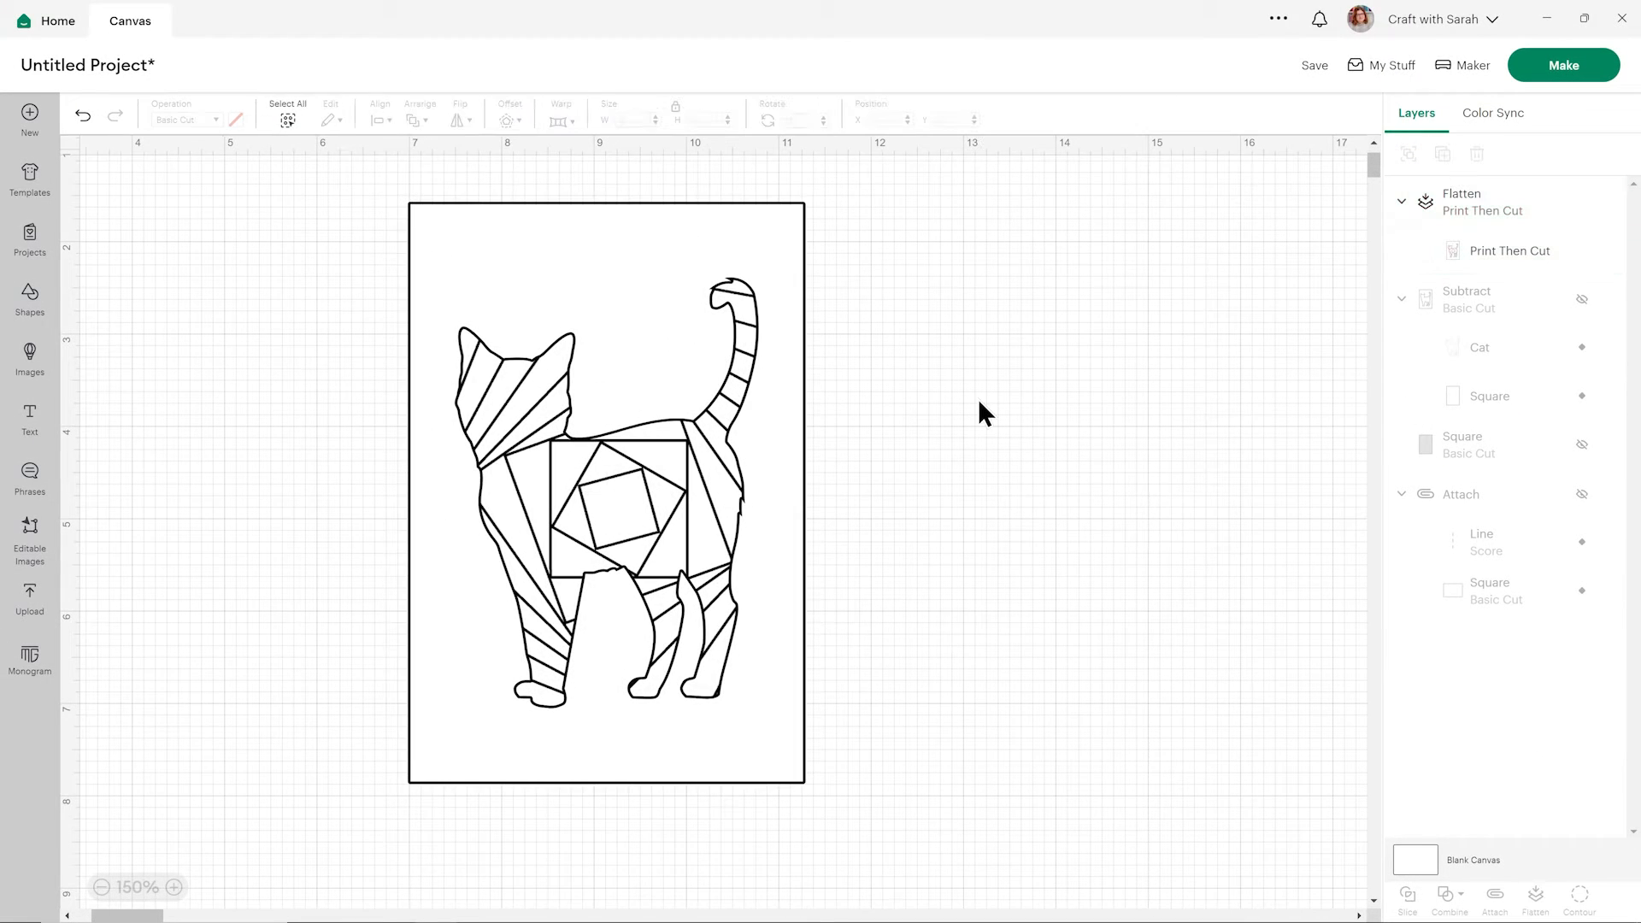
Step: Move the flattened template to the right of the card and unhide the card base, orange panel and cat cutout panel
drag(556, 344, 1105, 345)
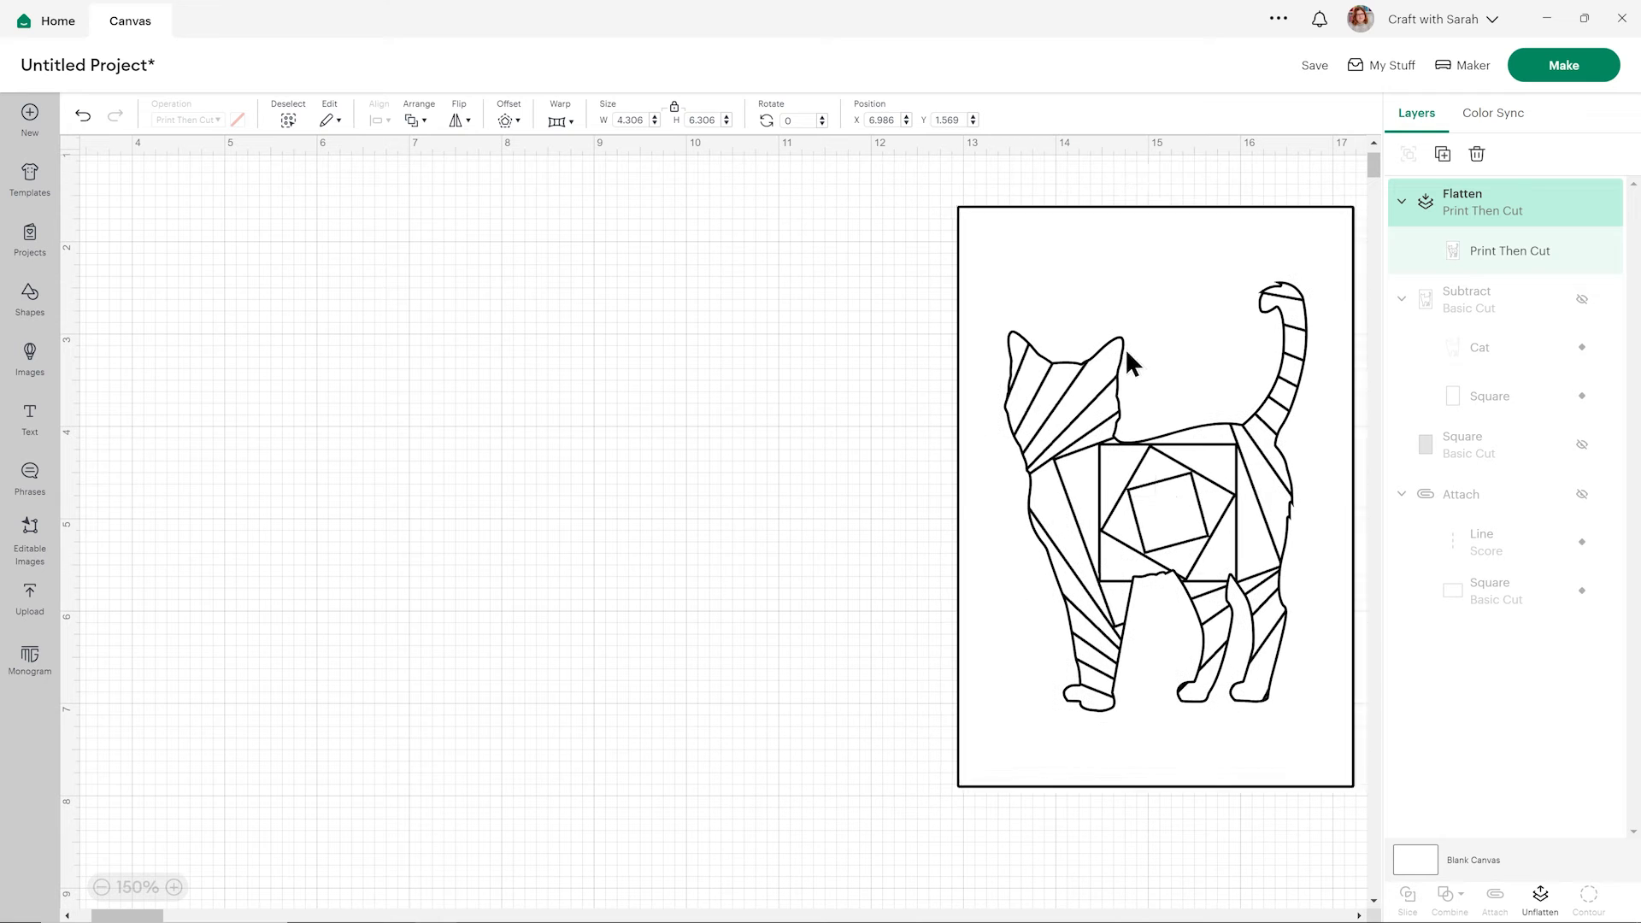
click(1582, 494)
click(1582, 445)
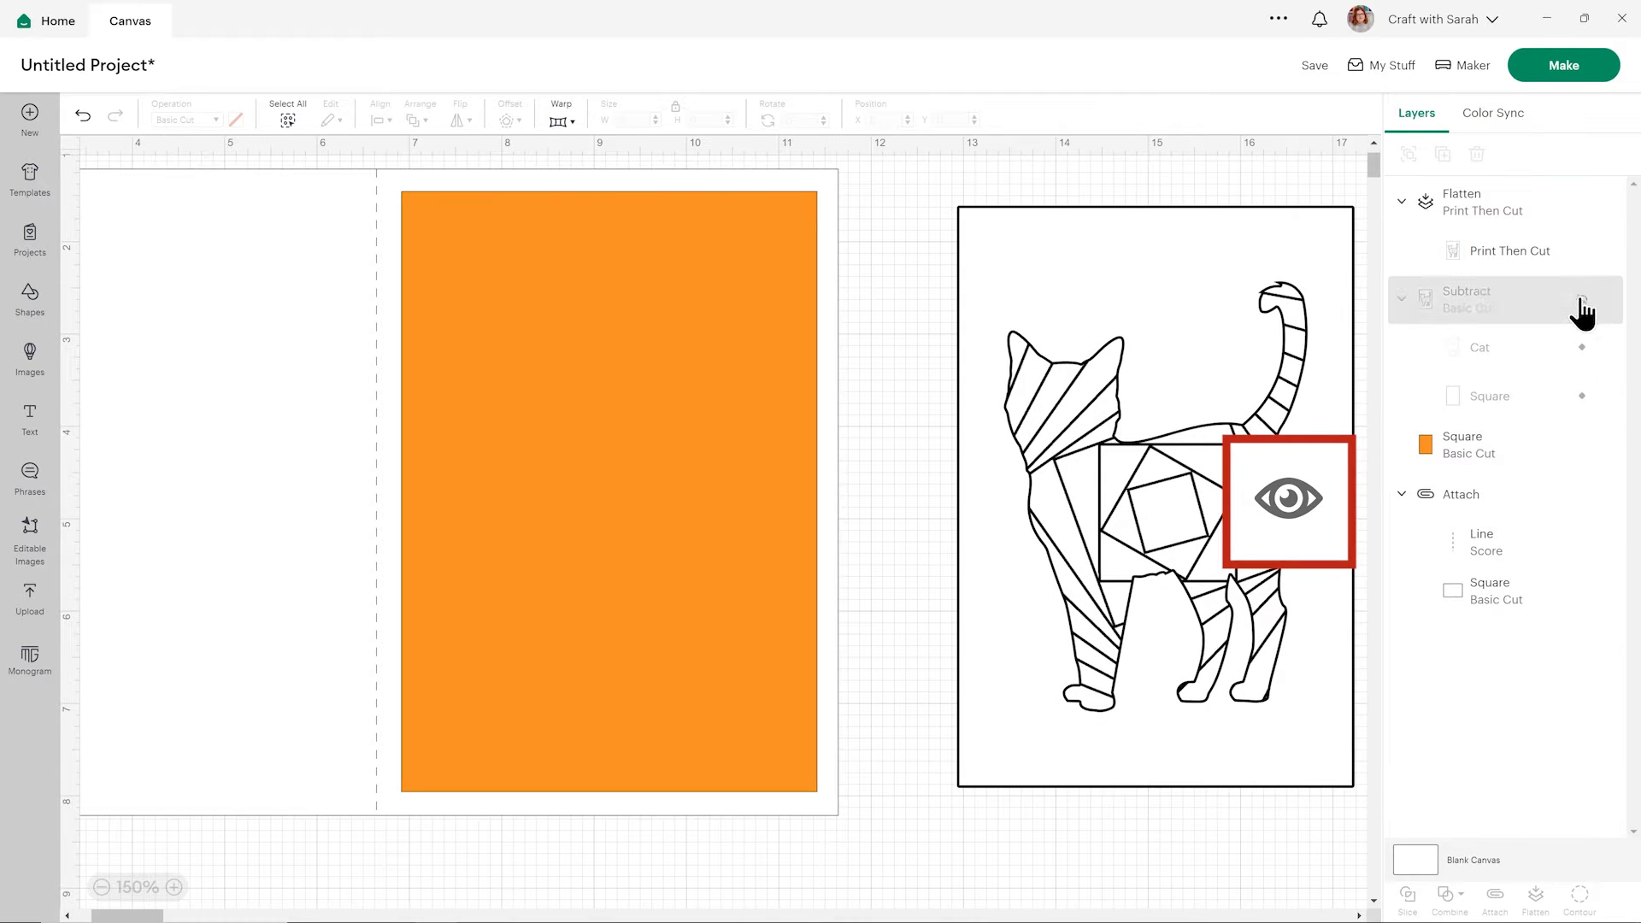
click(1582, 299)
drag(1166, 474, 1118, 498)
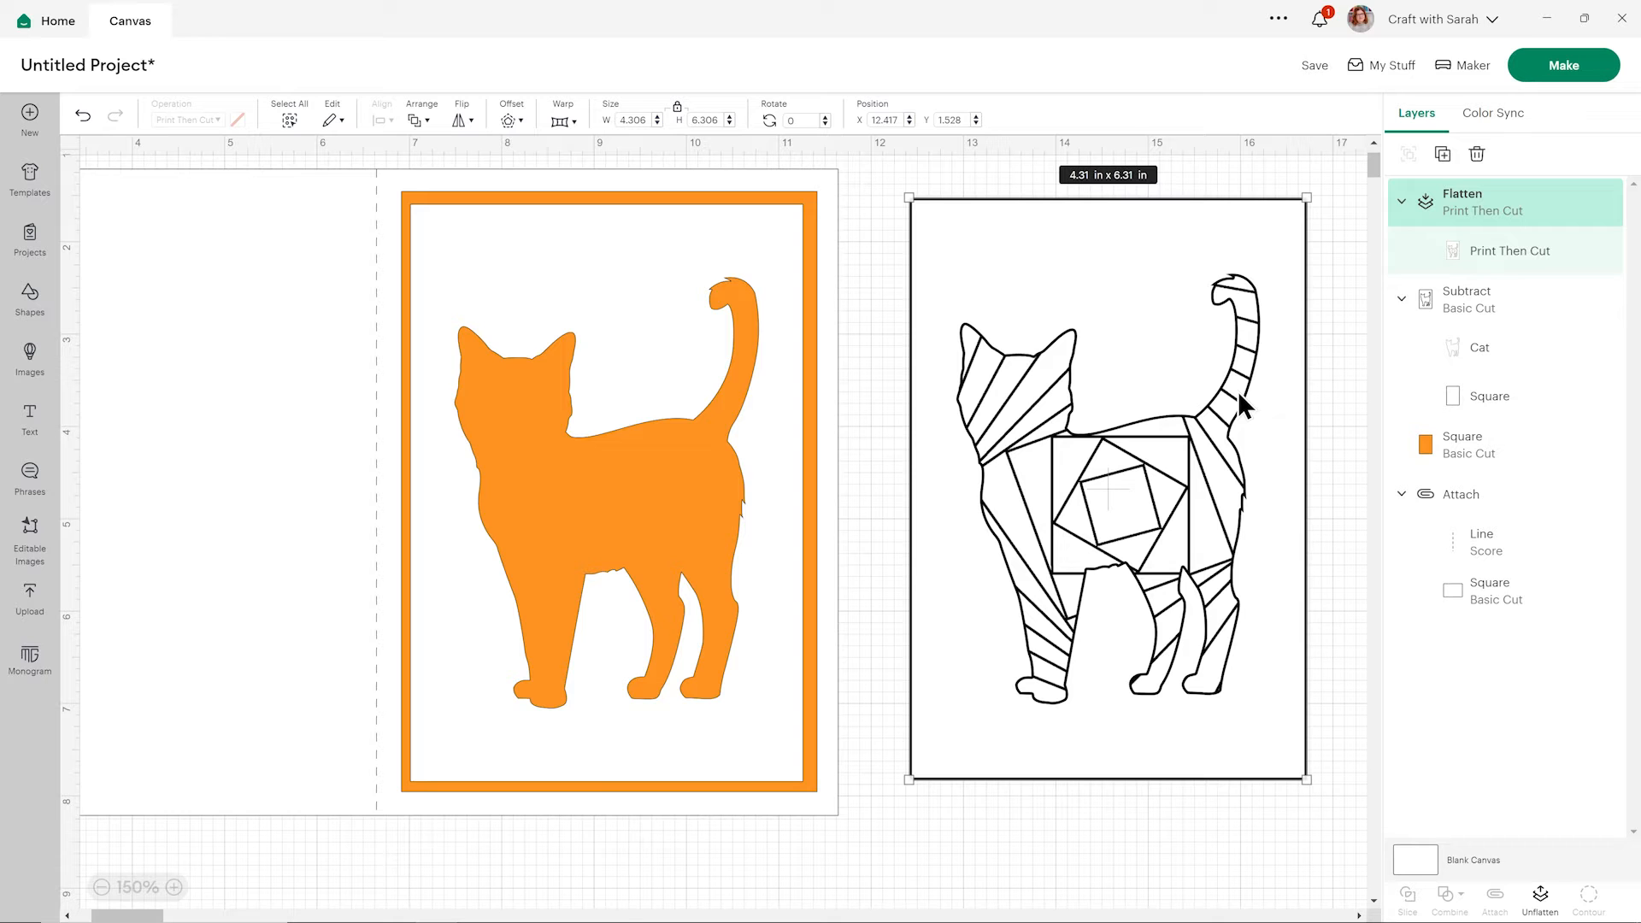
Step: Flip the cat cutout panel on the card horizontally so it mirrors the printable template
click(773, 427)
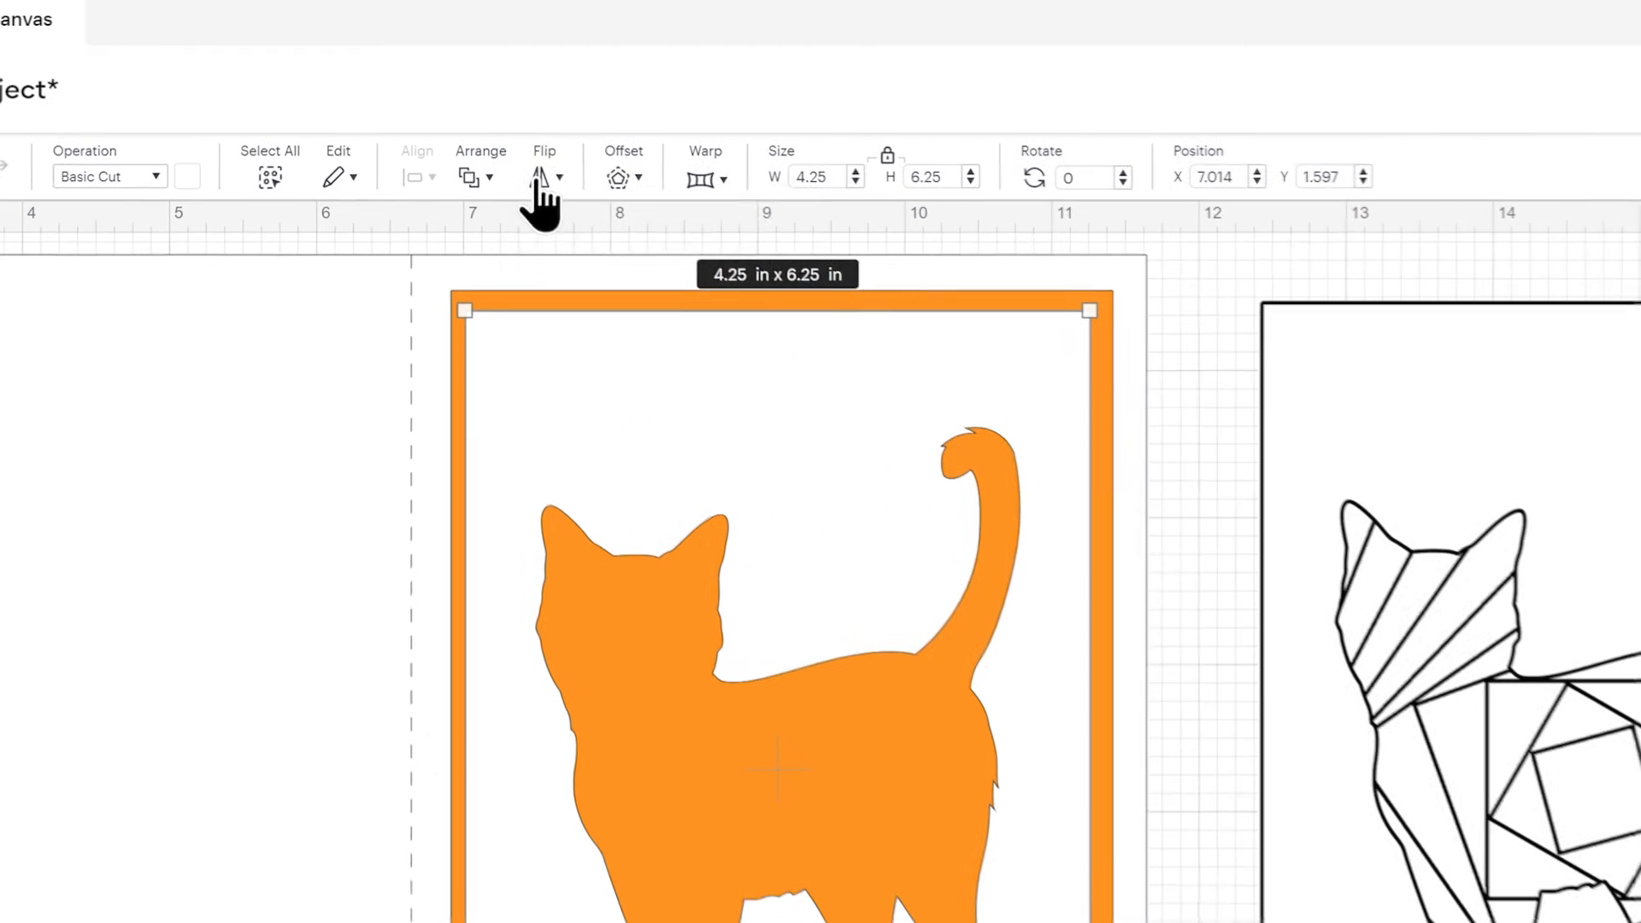
click(457, 120)
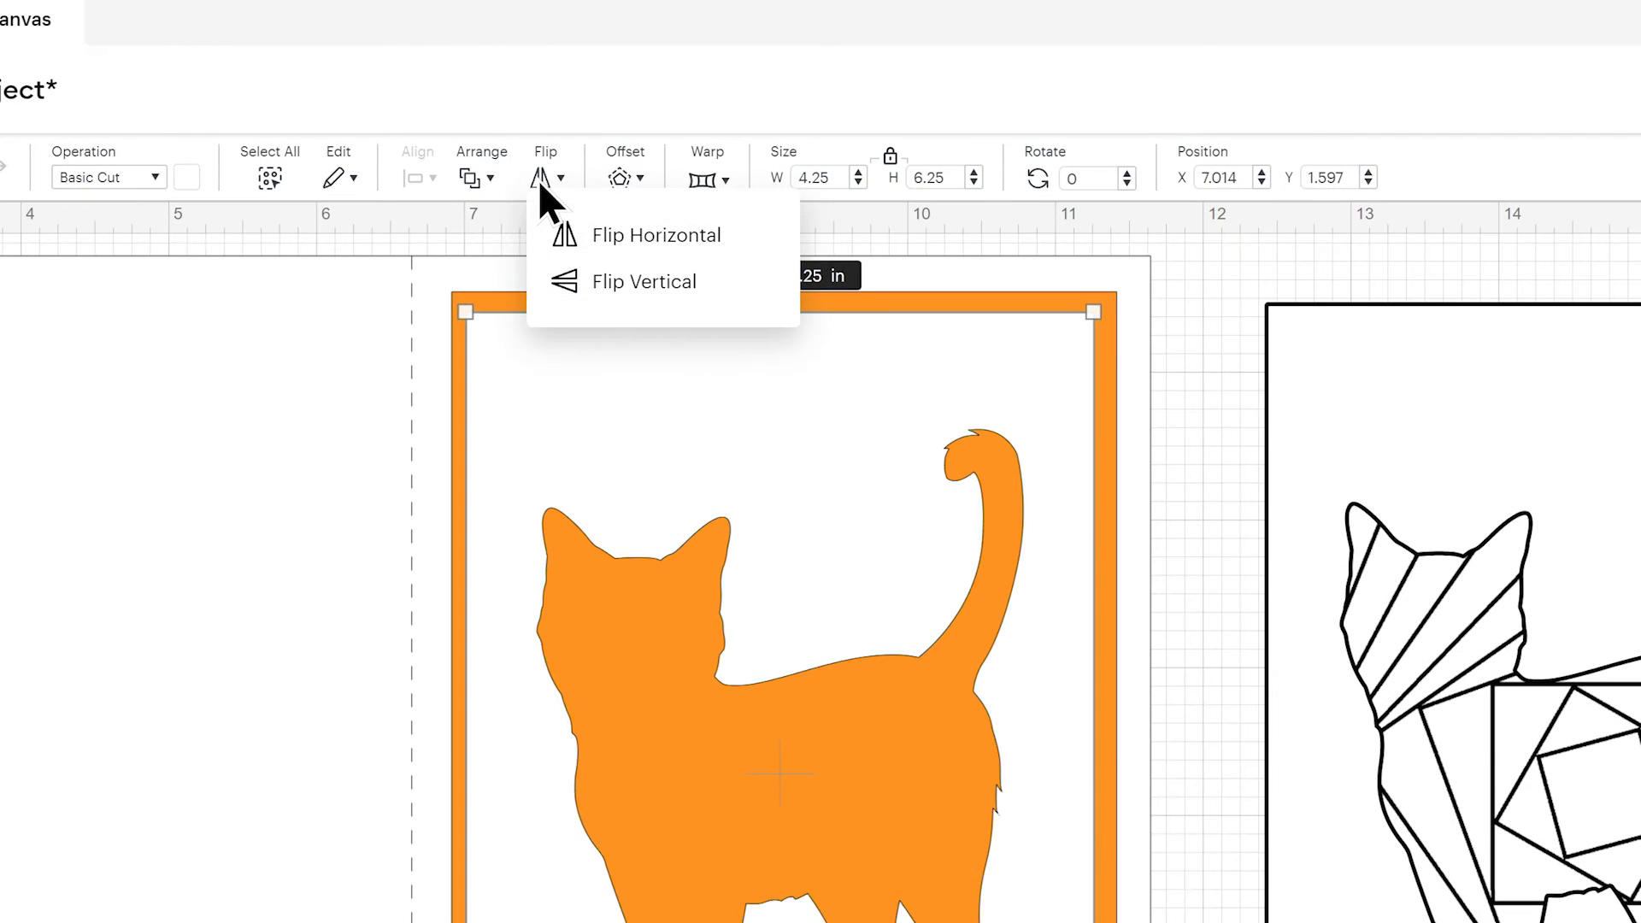
click(598, 236)
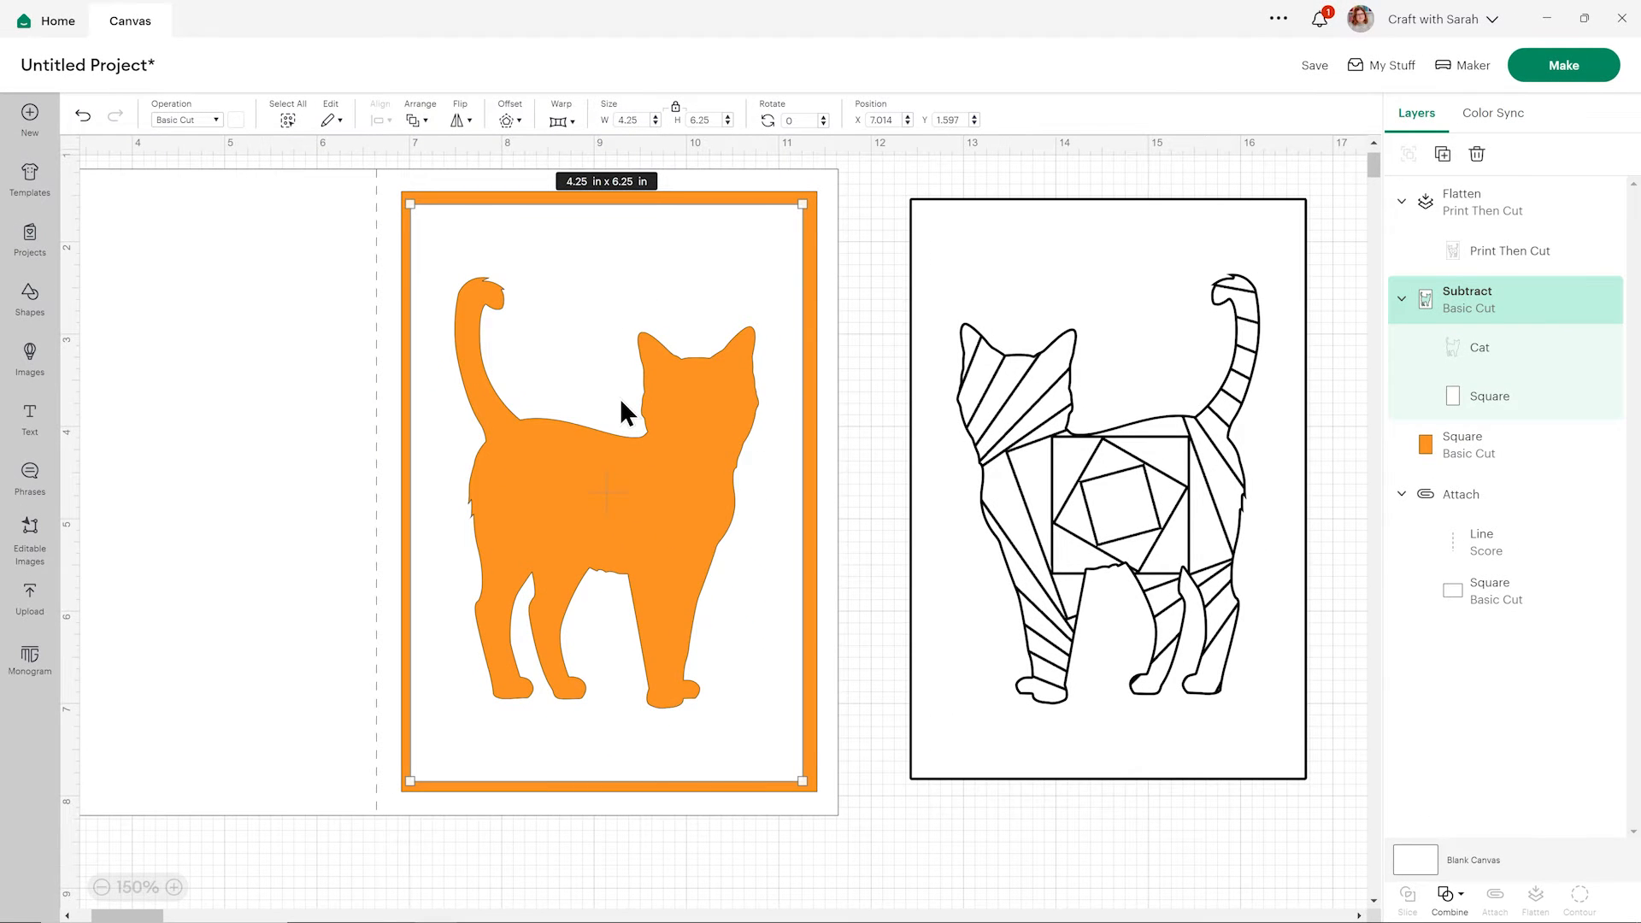
click(1124, 342)
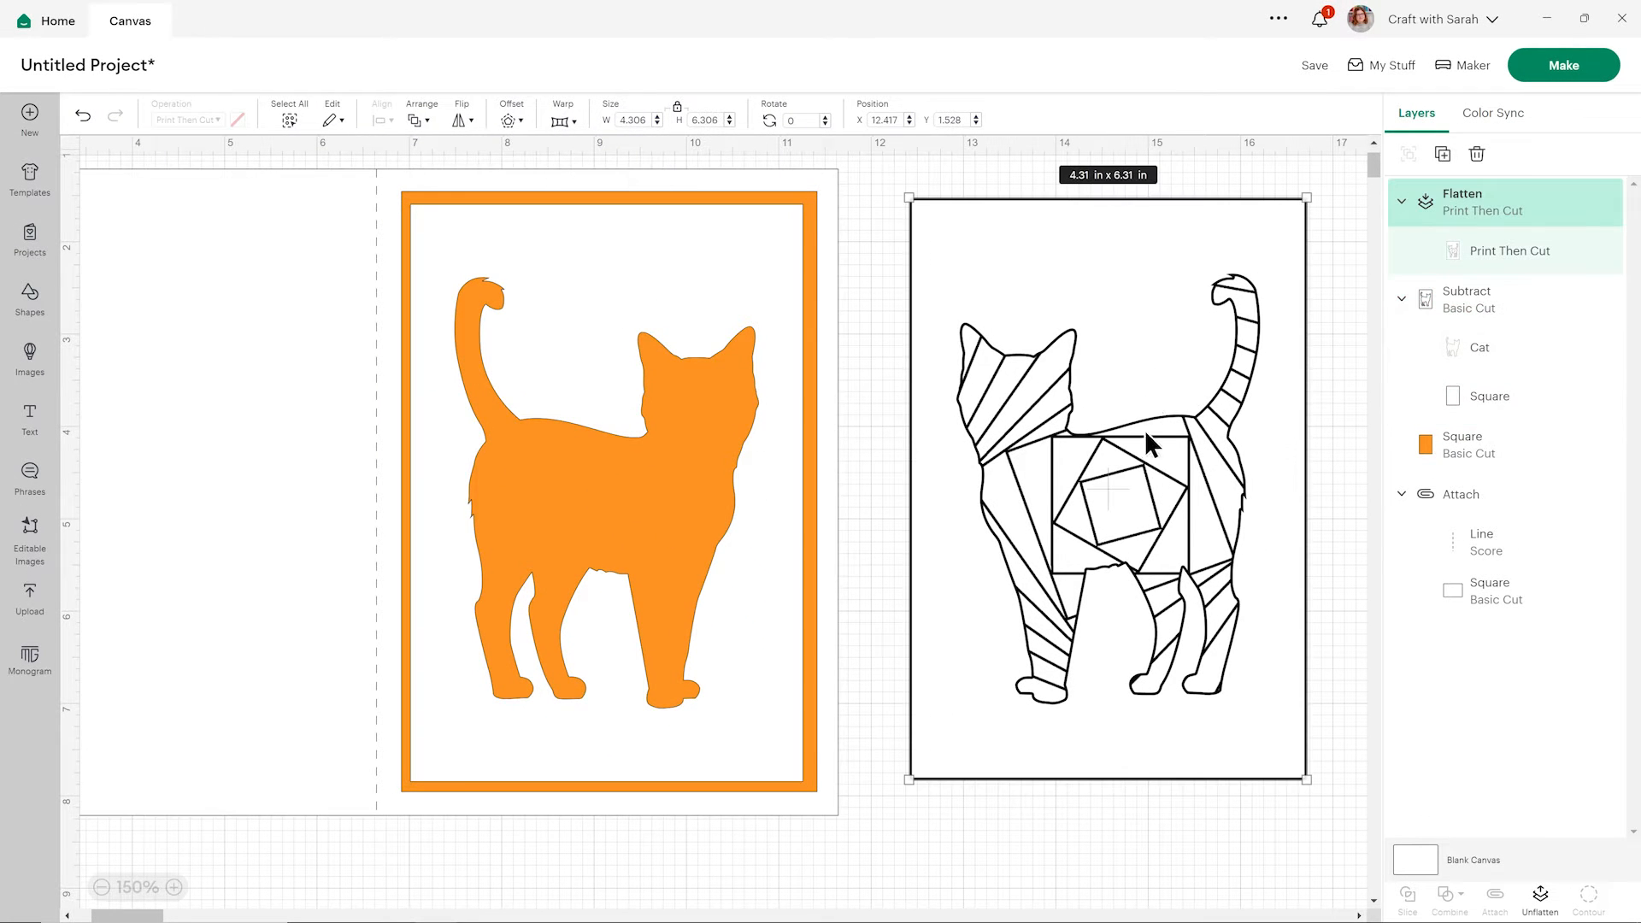
click(1218, 156)
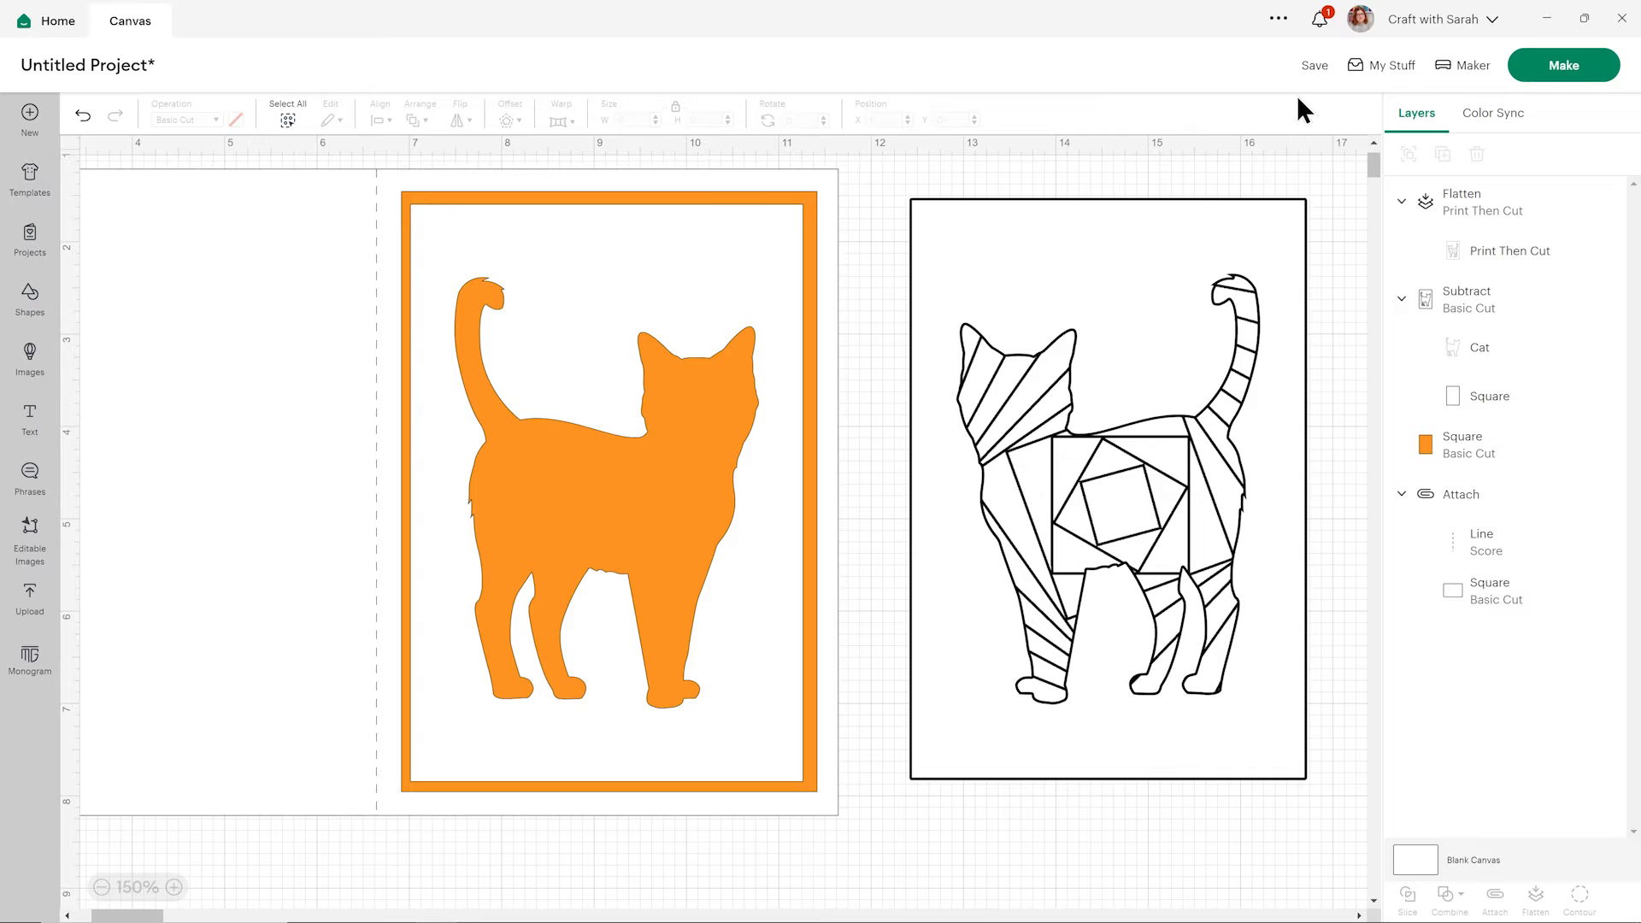
Step: Save the project as "TEST - cat iris folding" and add it to a collection
click(1313, 66)
click(808, 125)
text(TEST - cat ir)
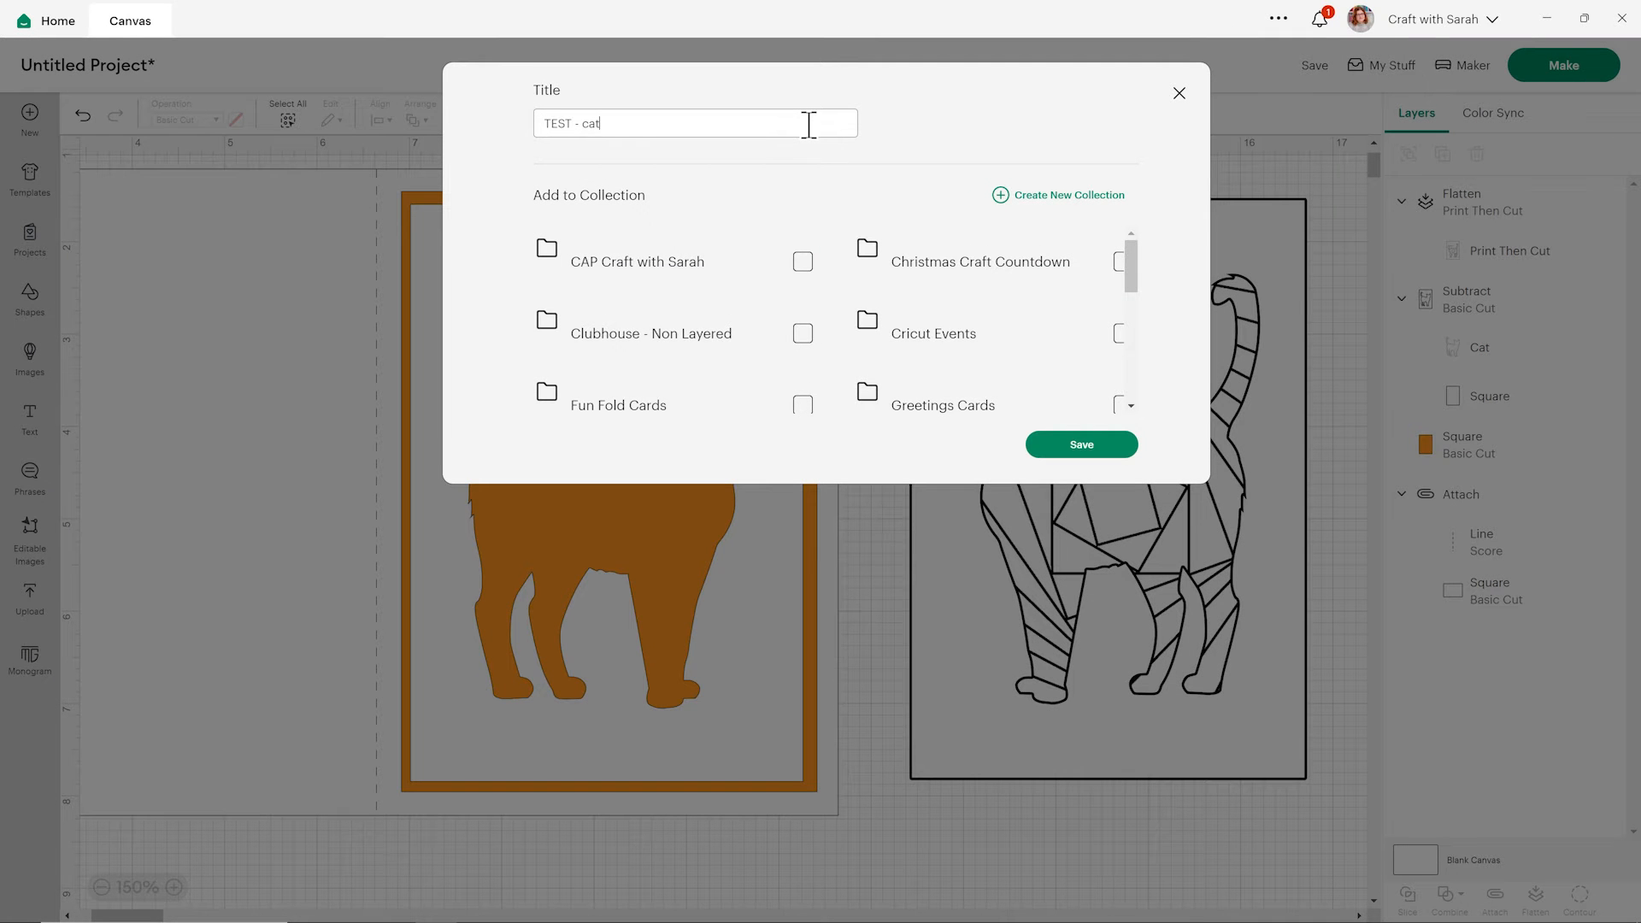
text(is folding)
scroll(934, 311, down, 5)
click(803, 306)
click(1077, 447)
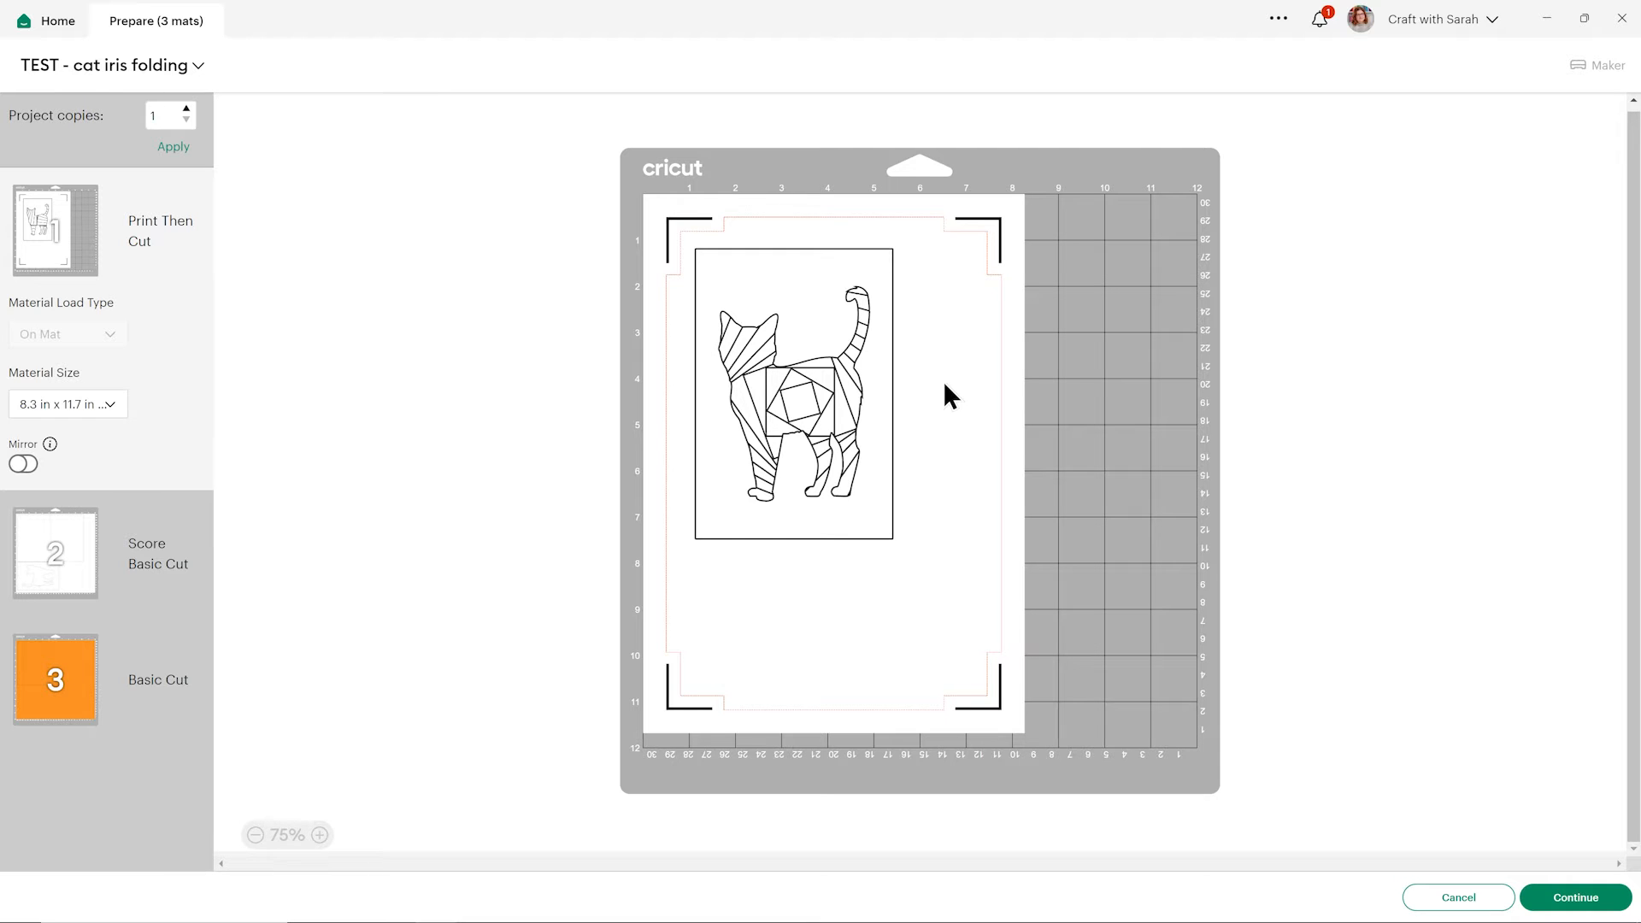
Step: Shift the cat template slightly on the Print Then Cut mat and review the score and basic cut mats
drag(859, 380, 854, 376)
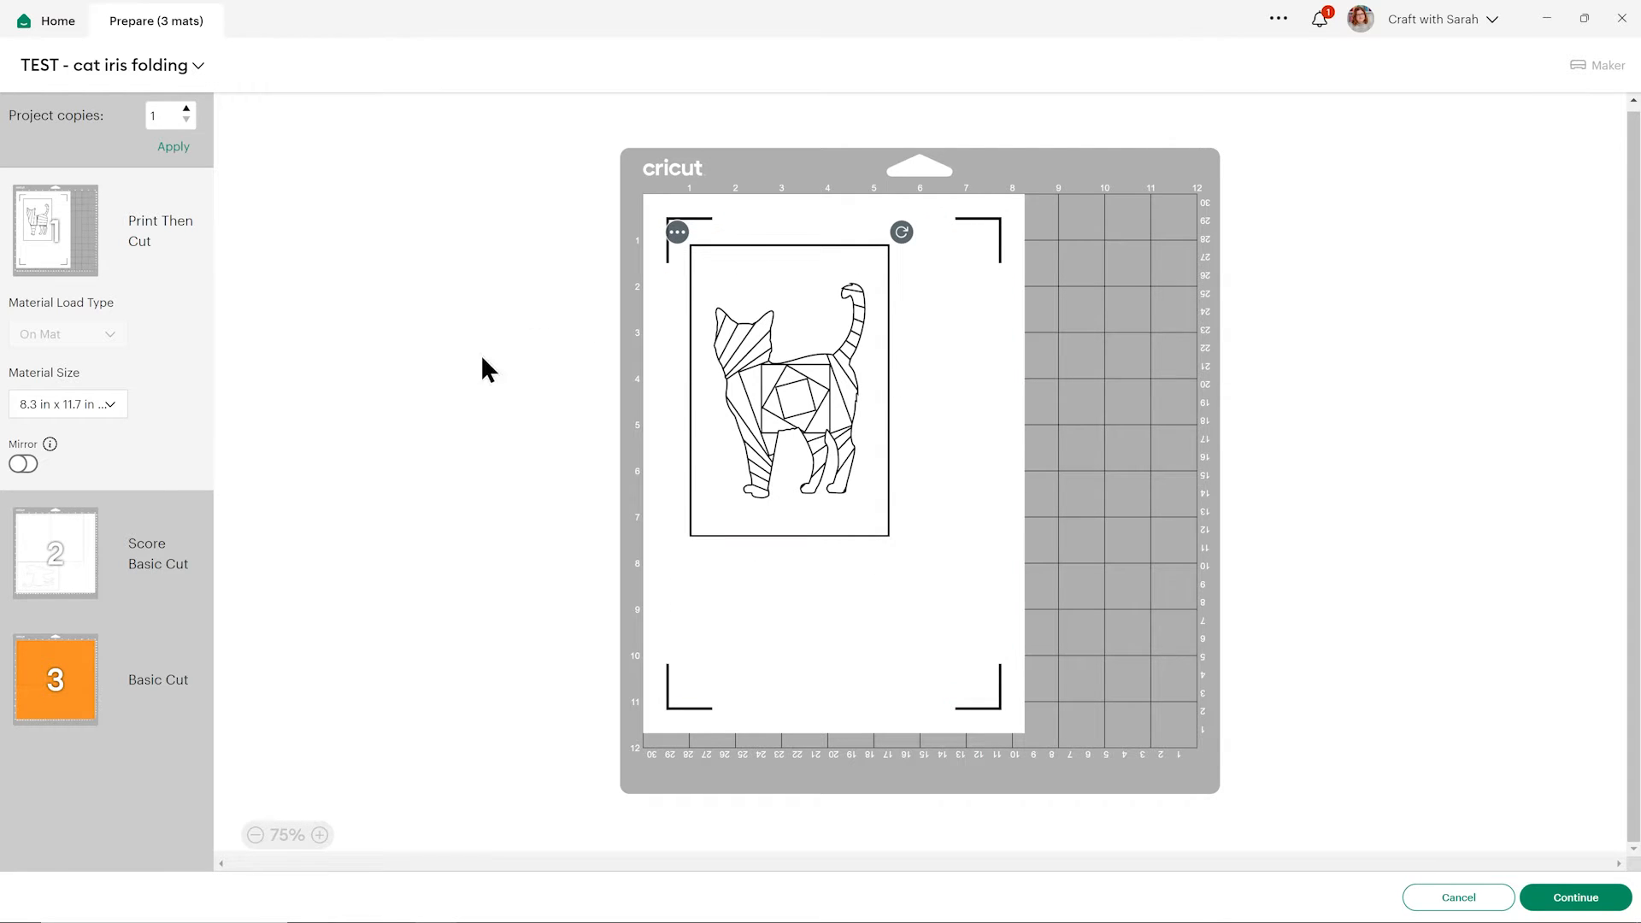
click(135, 528)
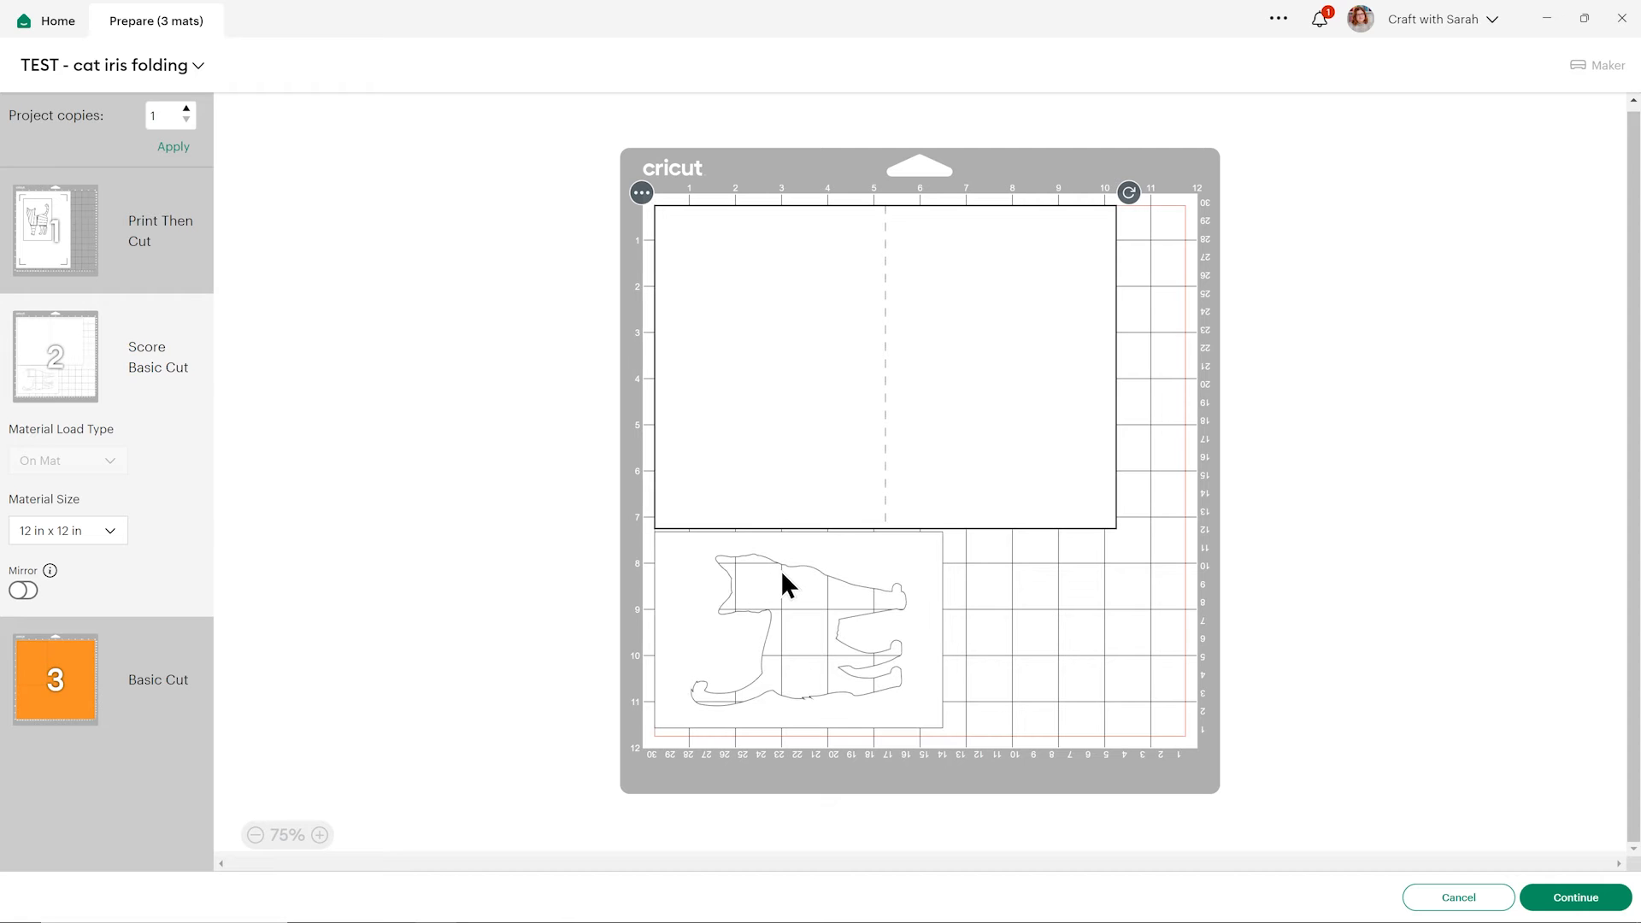
click(81, 663)
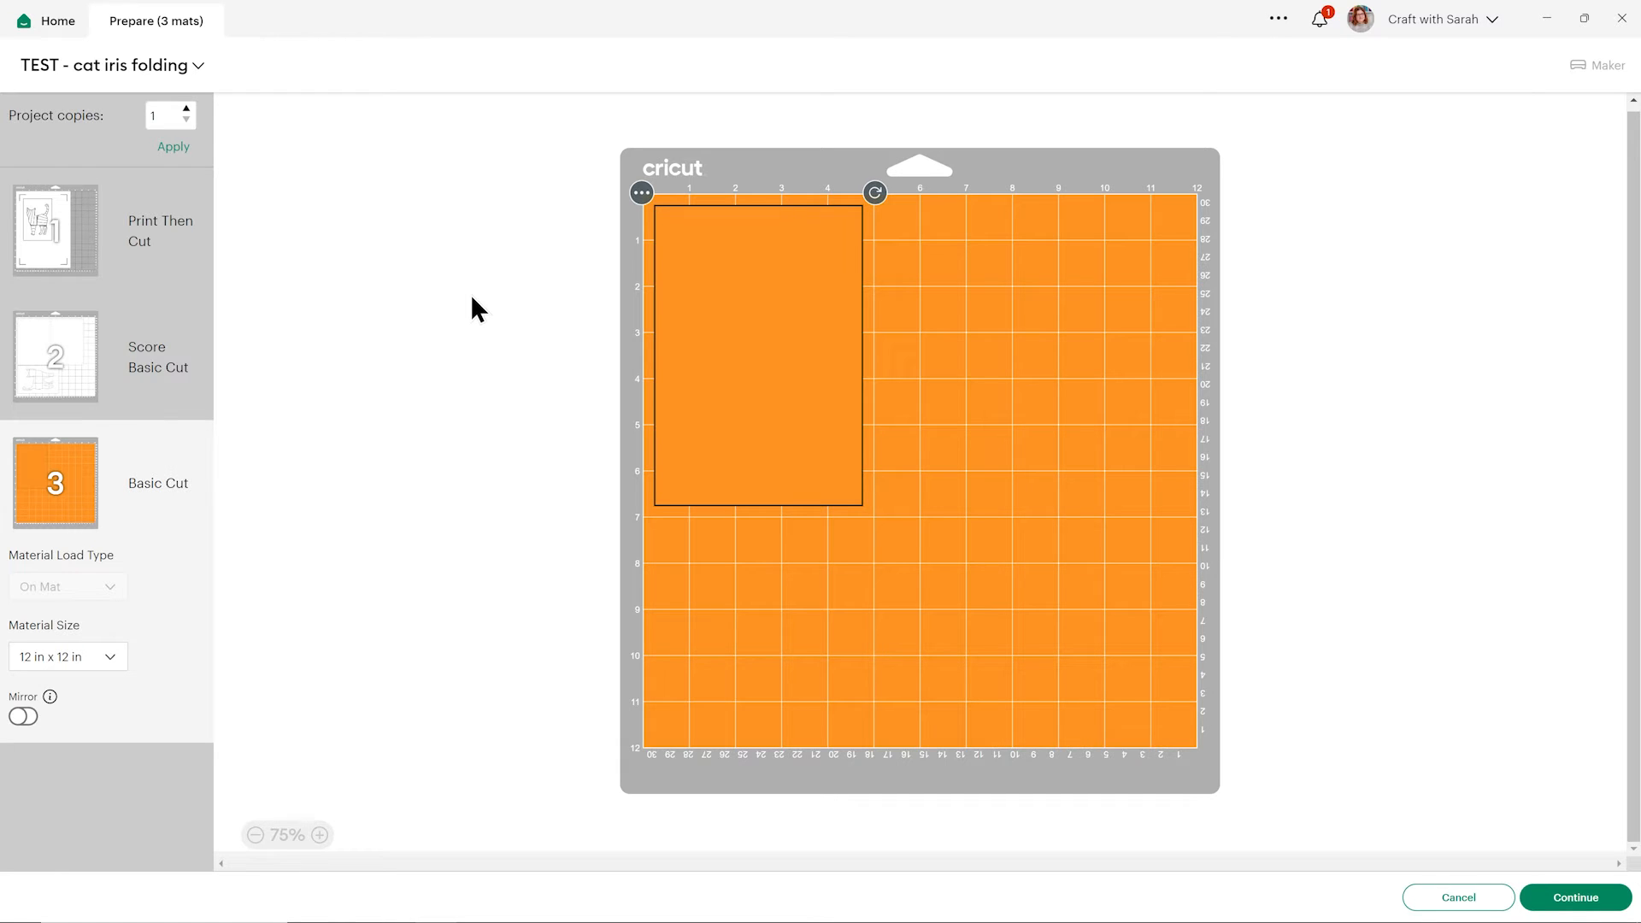
click(73, 239)
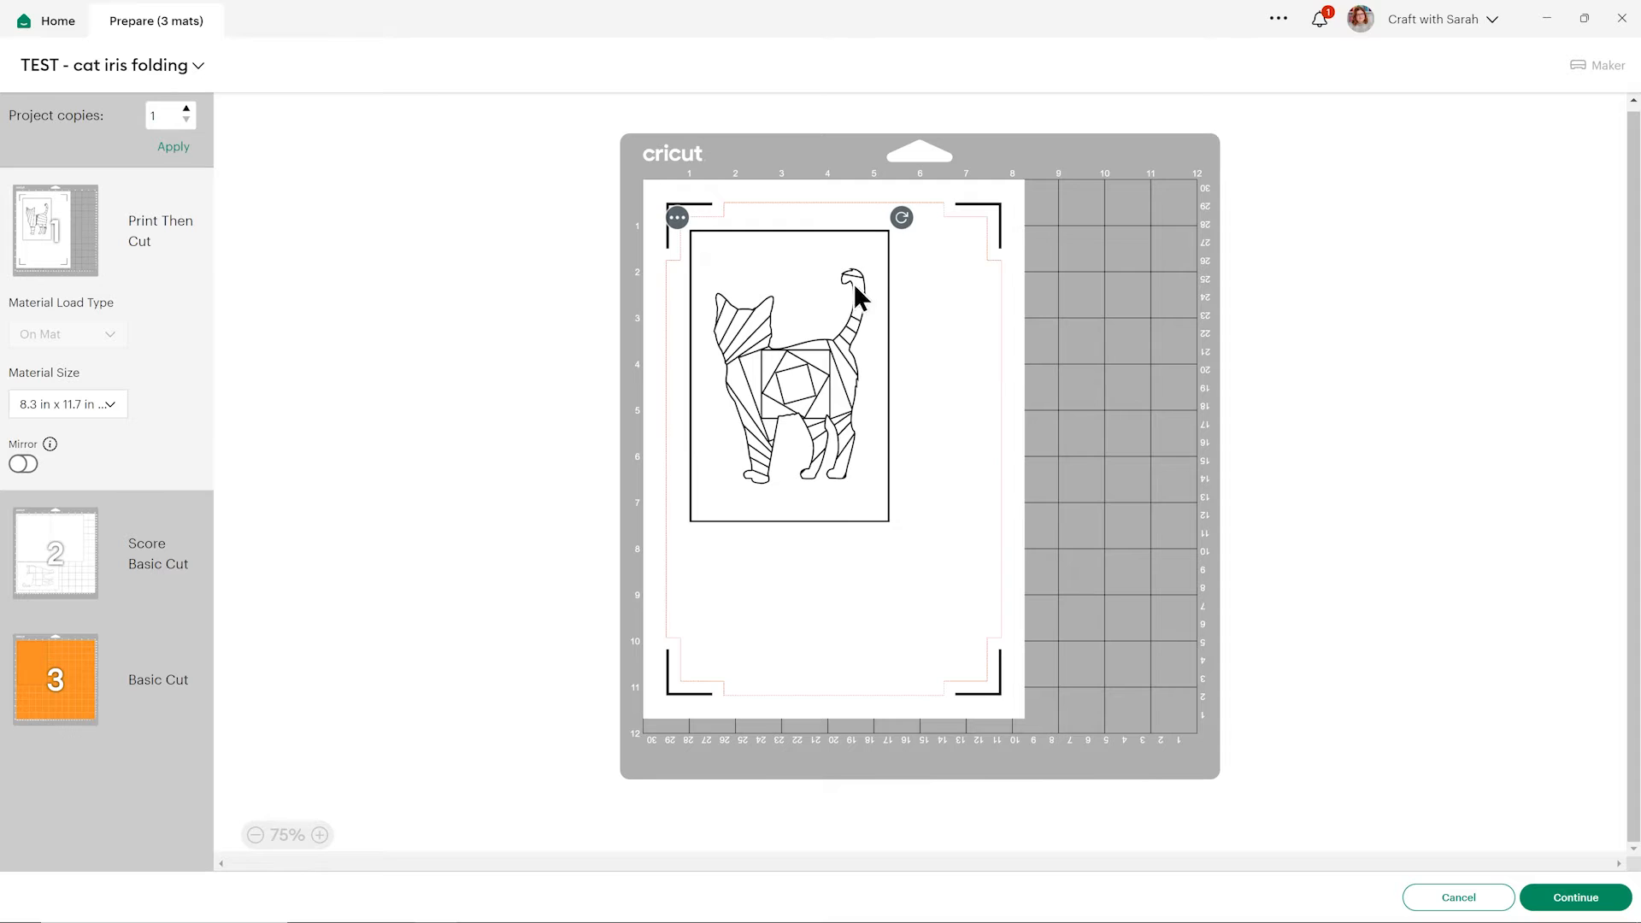